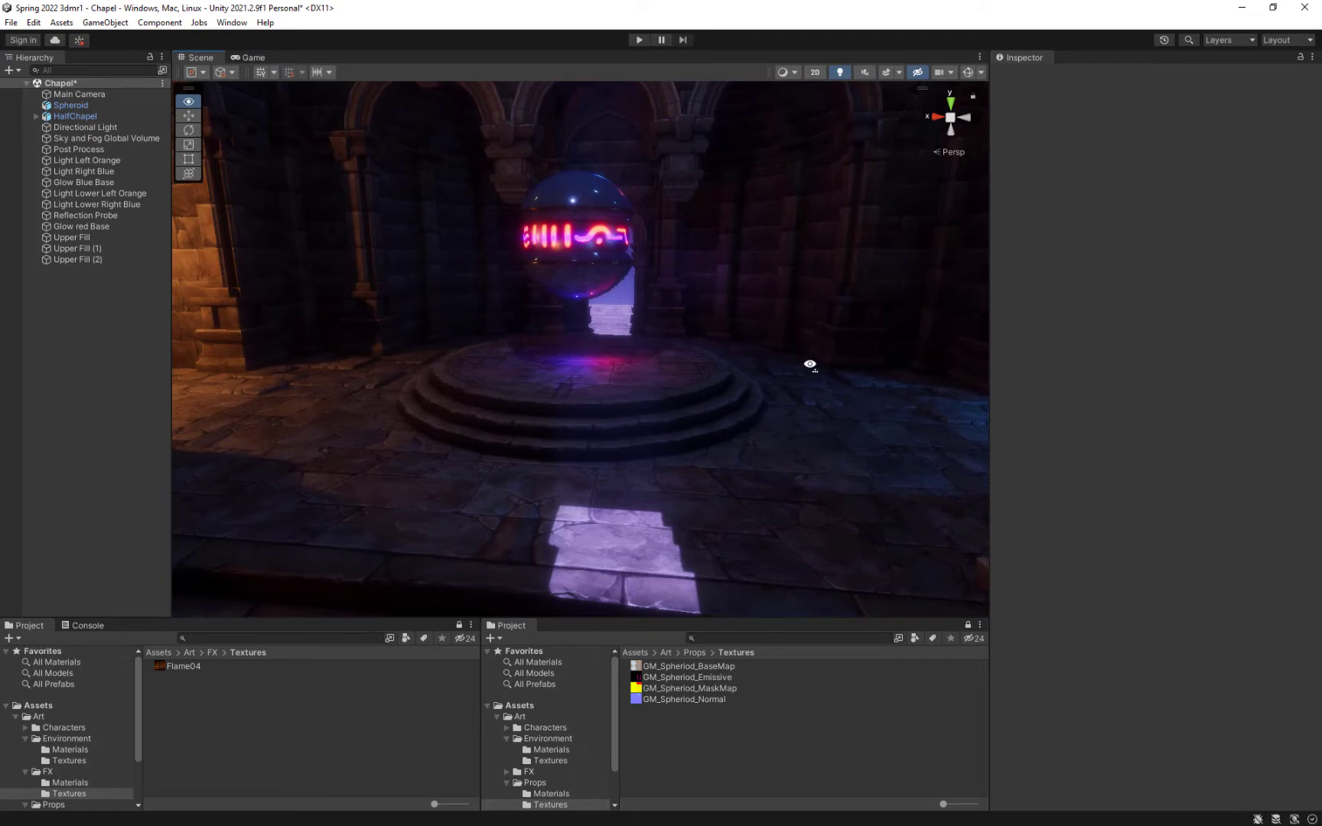
Step: Add a particle system effect to the scene and restart its simulation
right_click_drag(810, 365, 808, 371)
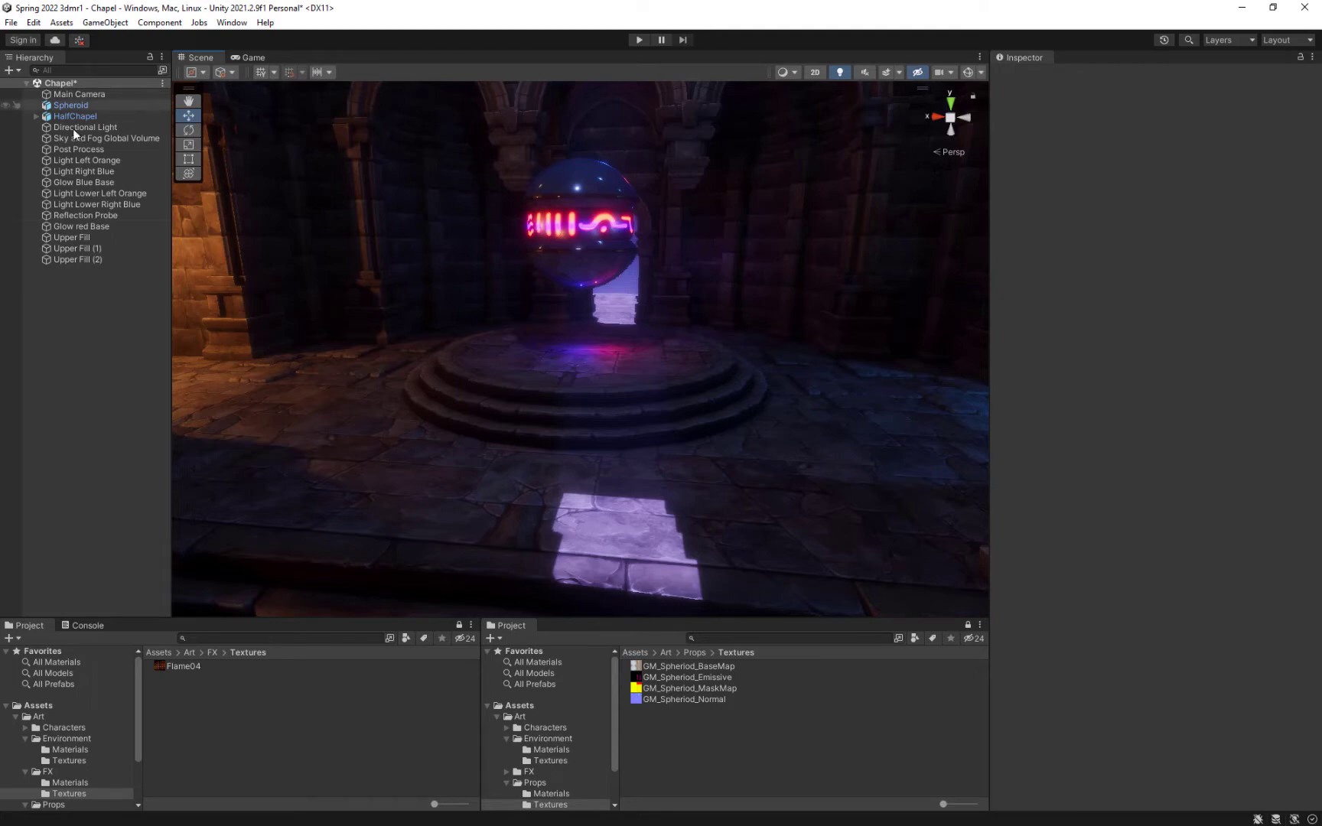
right_click(117, 338)
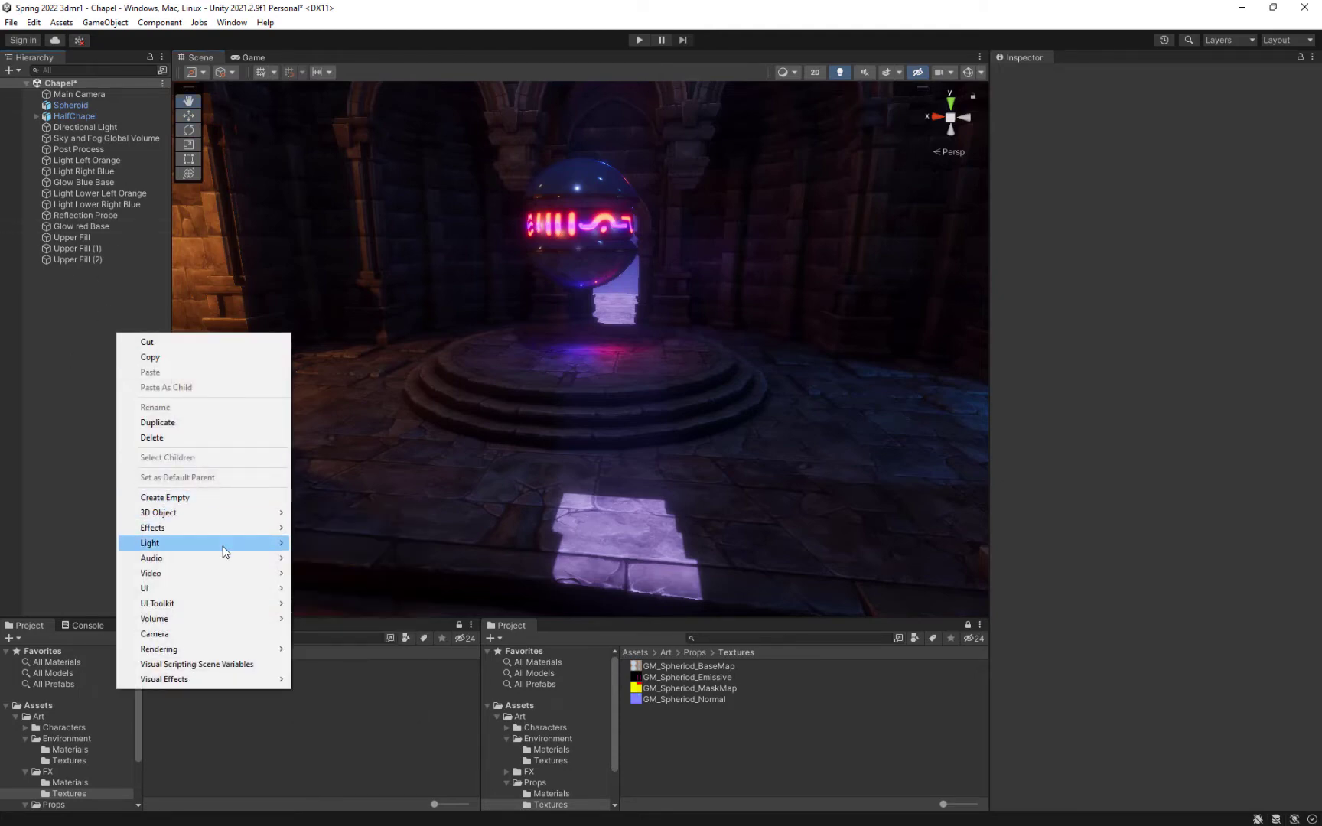
mouse_move(284, 529)
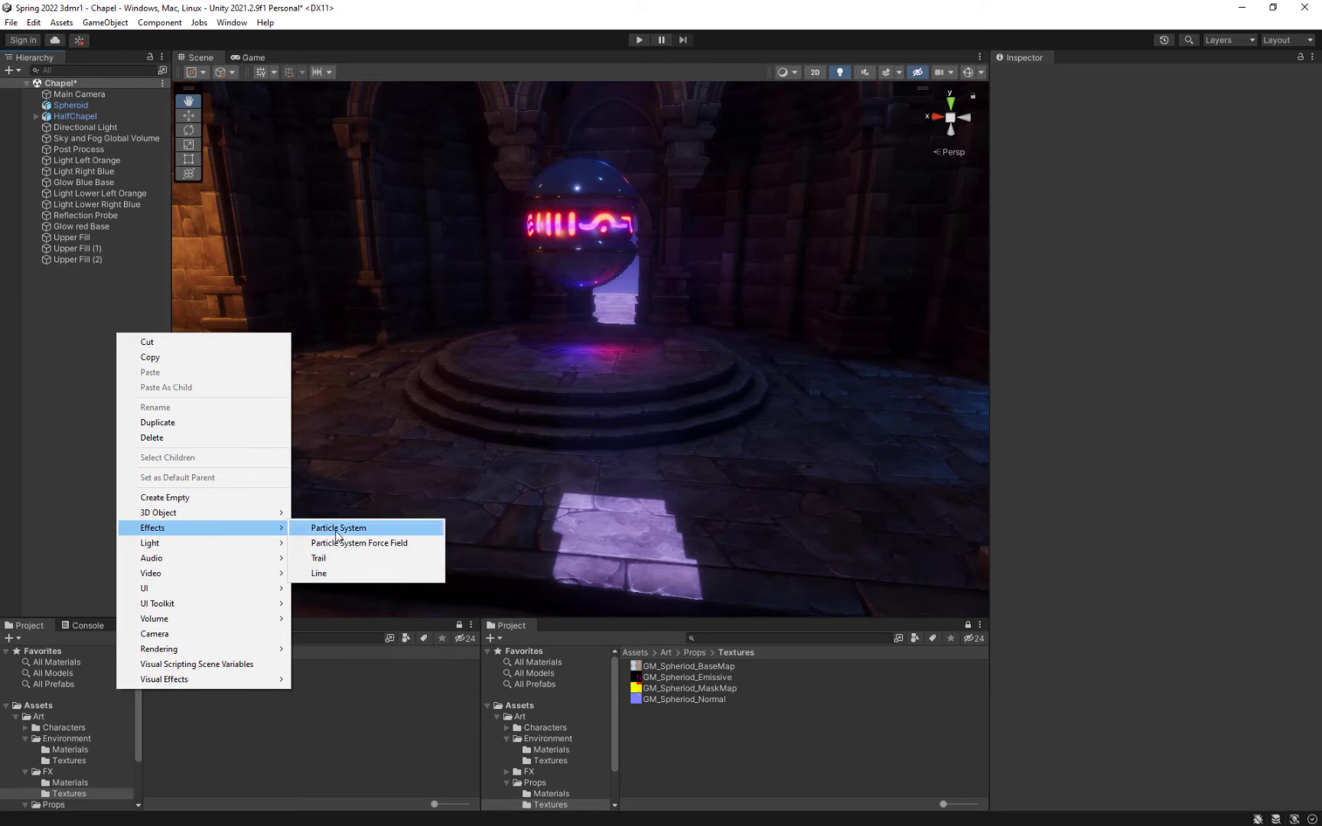
left_click(338, 529)
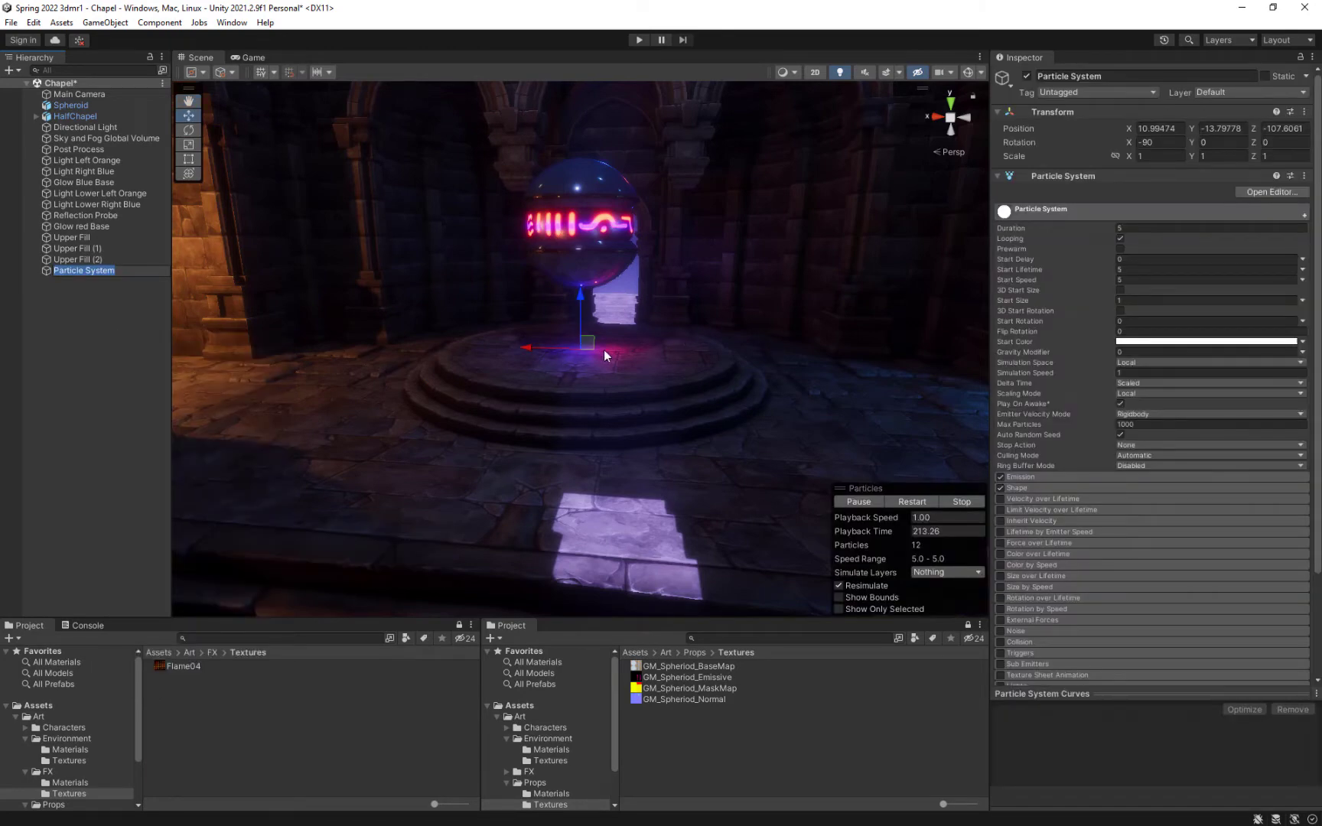
left_click(493, 351)
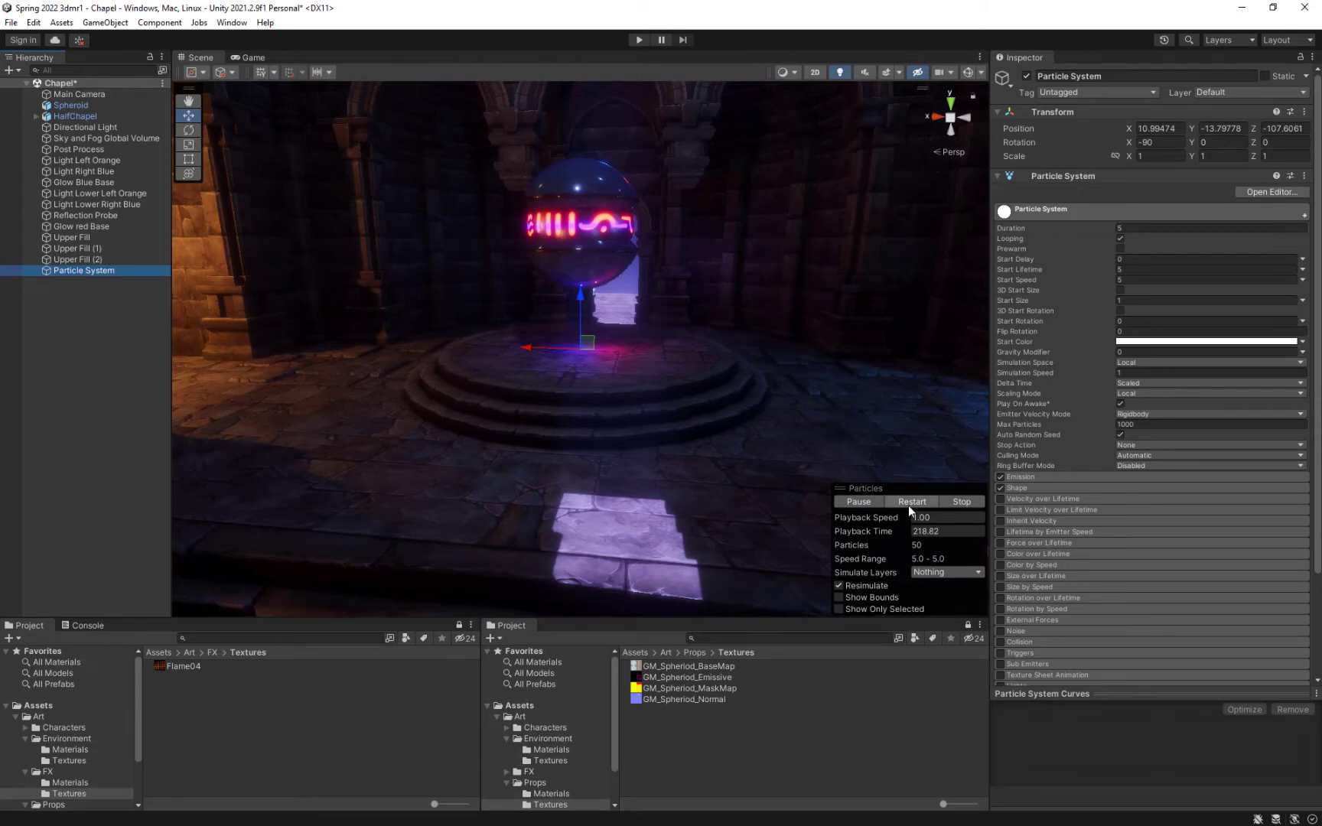
left_click(969, 501)
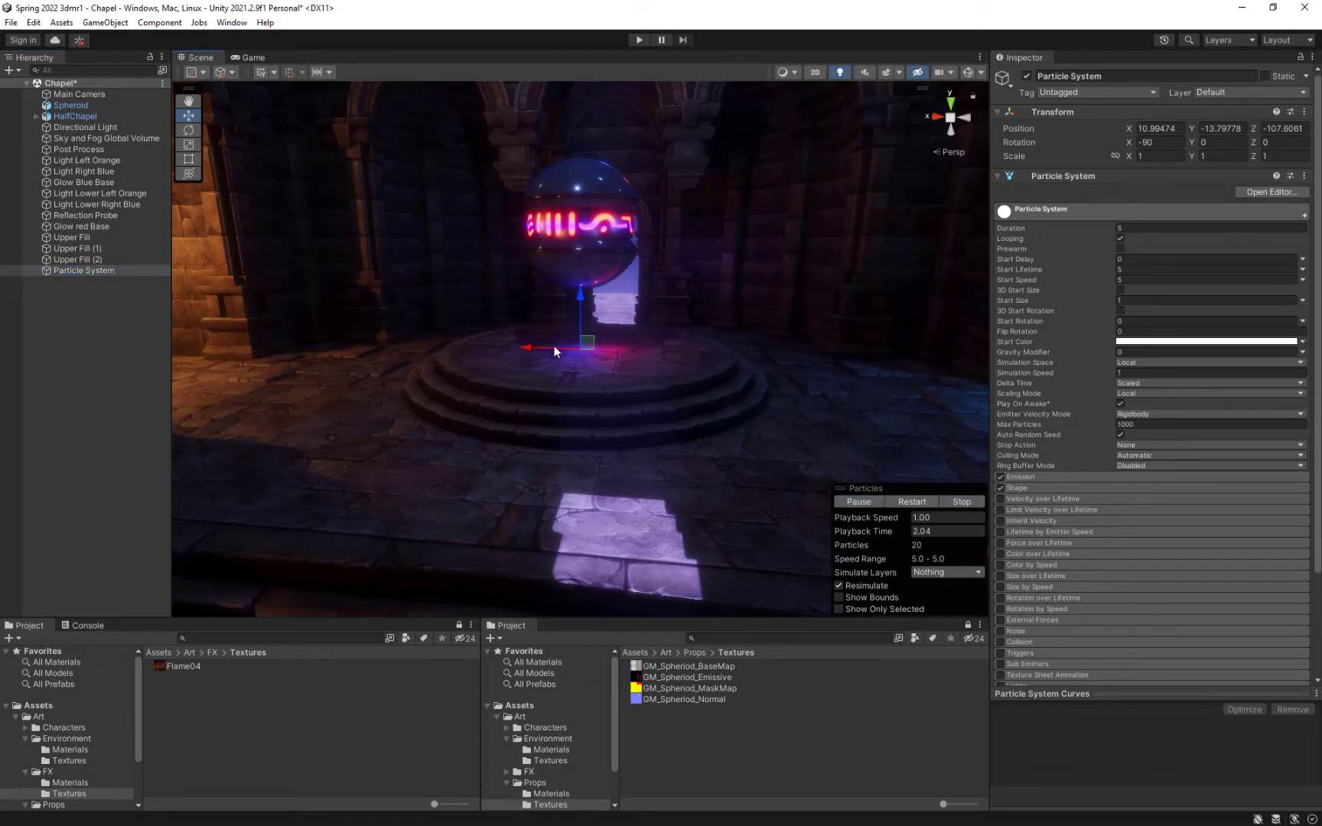
Step: Move the particle system inside the chapel beside the round platform, to about X 5.3, Y 1.36, Z -39.43
left_click_drag(562, 351, 555, 352)
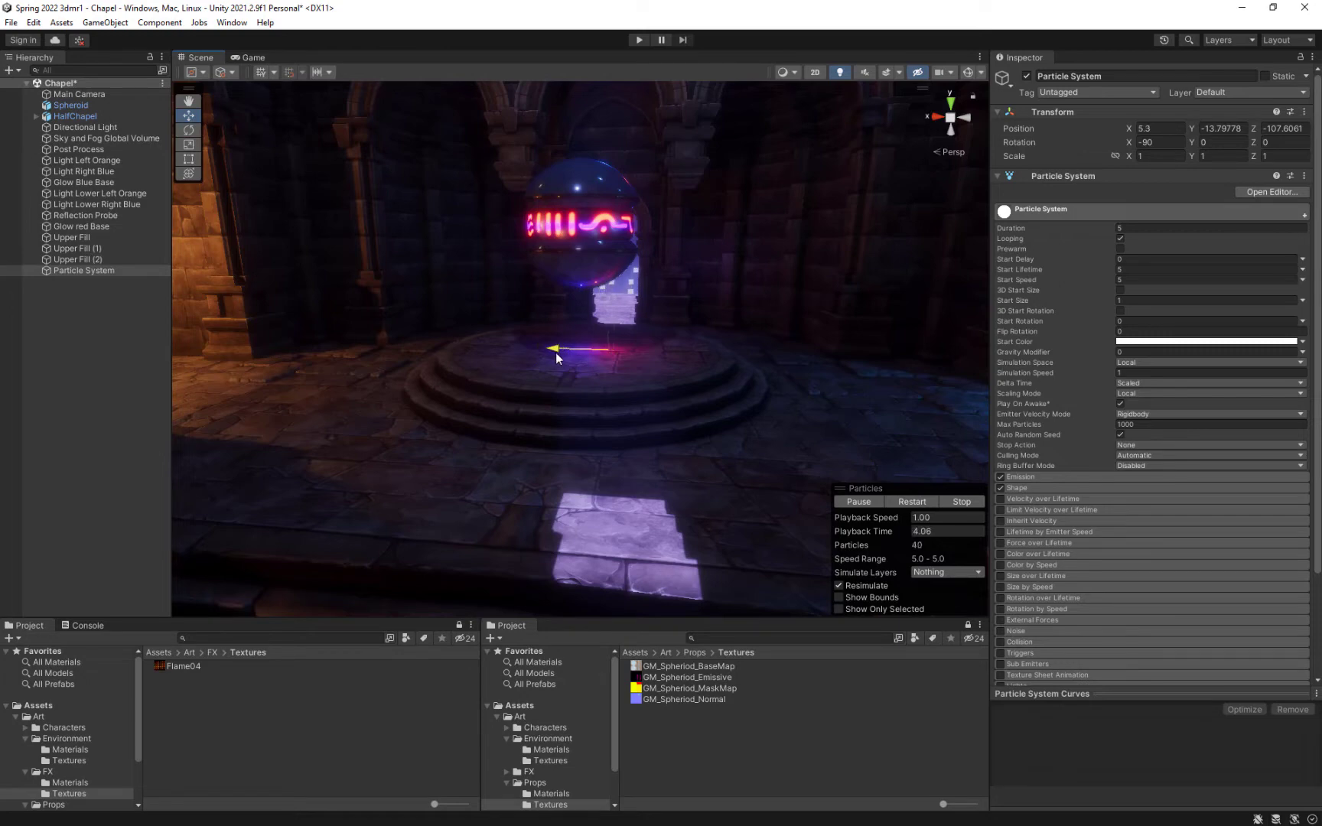
left_click_drag(693, 339, 683, 296, "alt")
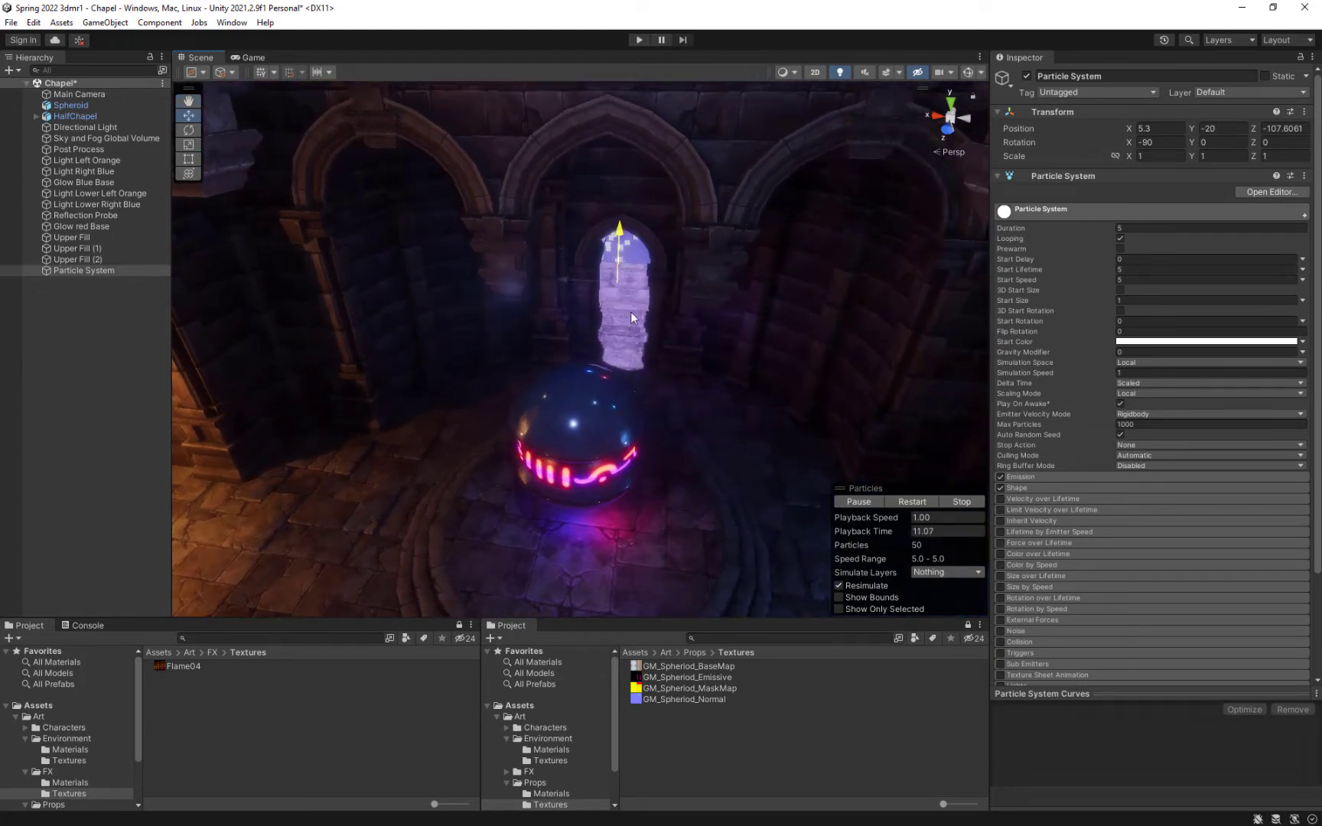
right_click_drag(679, 336, 647, 325)
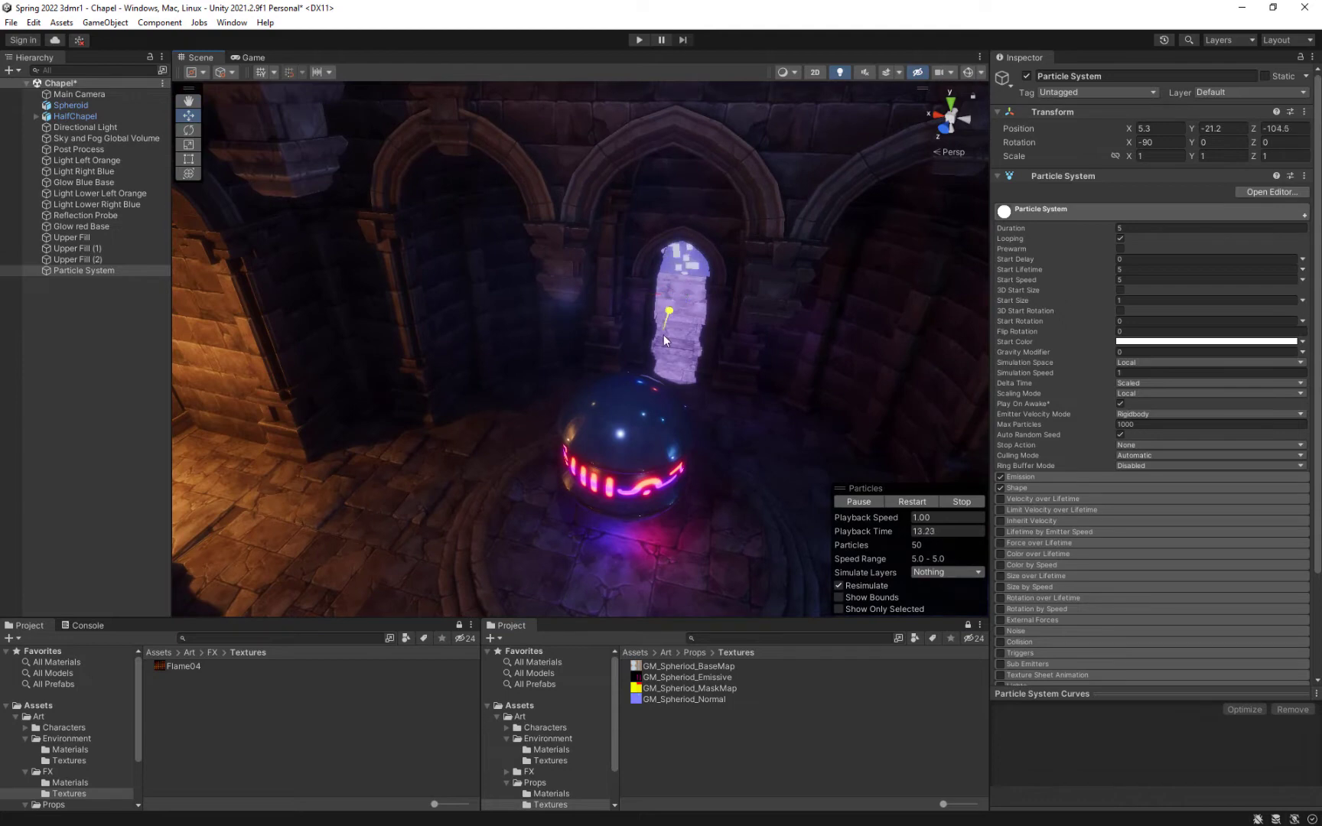
key("f")
middle_click_drag(716, 554, 742, 482)
scroll(771, 461, "down", 4)
left_click_drag(604, 472, 600, 265)
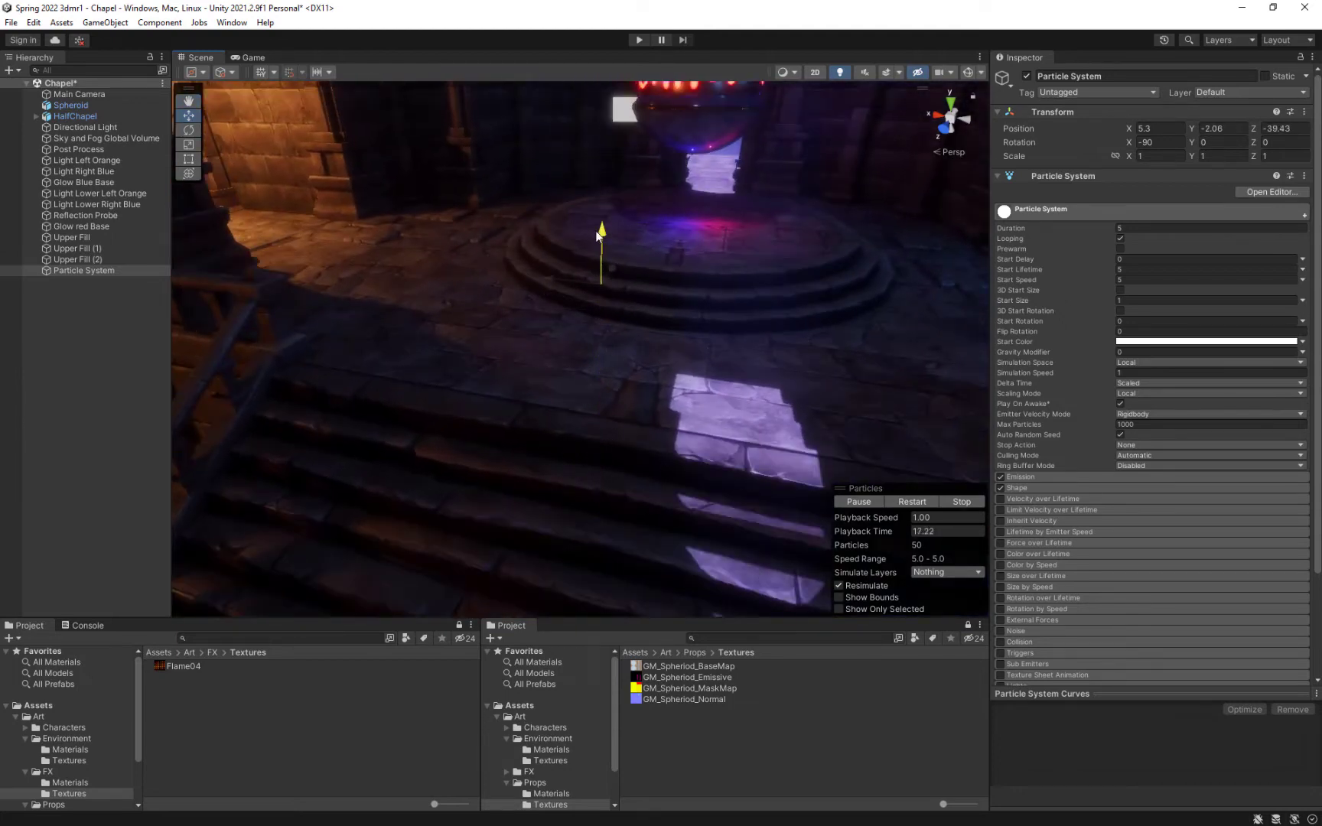
right_click_drag(694, 210, 674, 222)
mouse_move(673, 222)
middle_mouse_down()
mouse_move(655, 245)
mouse_move(678, 228)
middle_mouse_up()
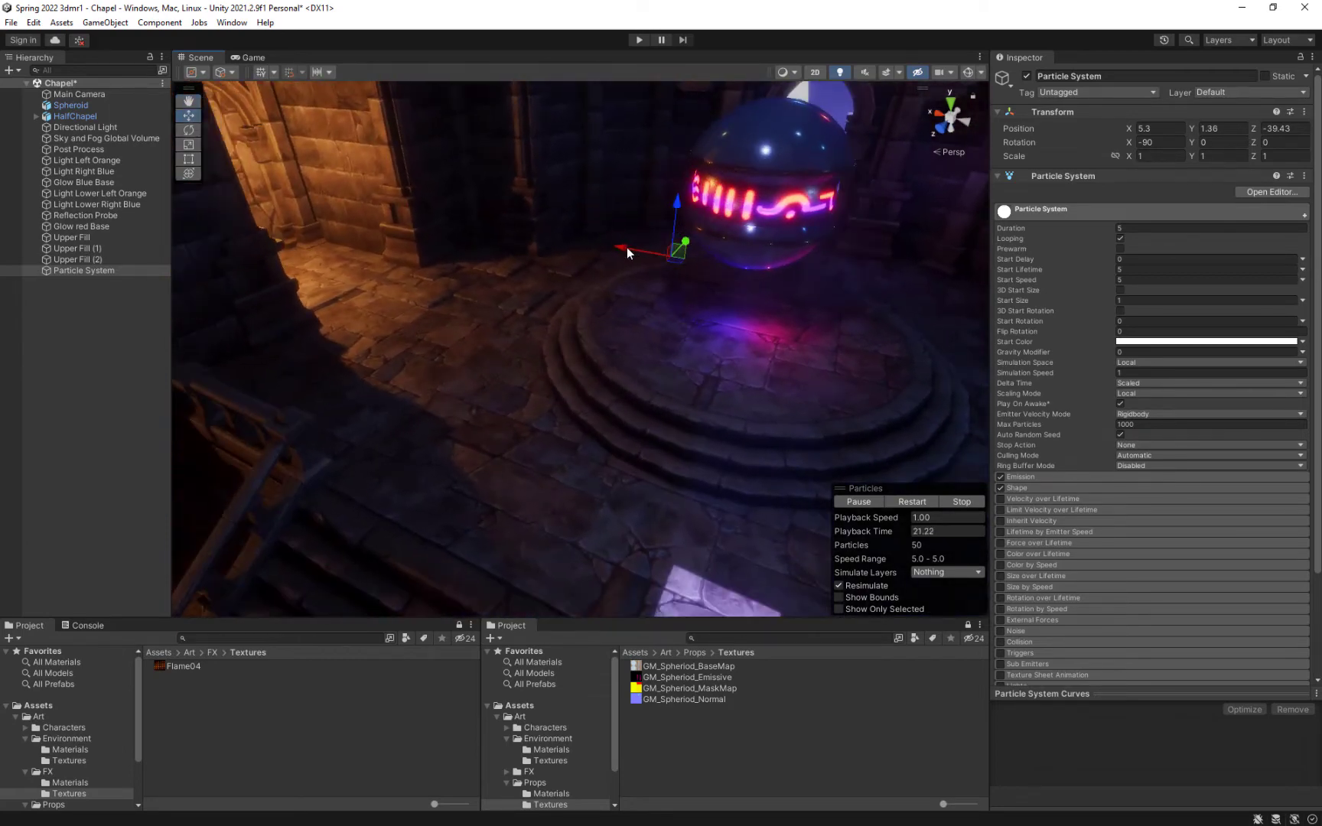
Step: Shift the particle system in front of the round platform, to about X -1, Y 2.52, Z -26.8
left_click_drag(627, 247, 749, 370)
right_click_drag(830, 381, 879, 313)
middle_click_drag(780, 428, 792, 363)
scroll(799, 339, "down", 5)
scroll(791, 360, "down", 3)
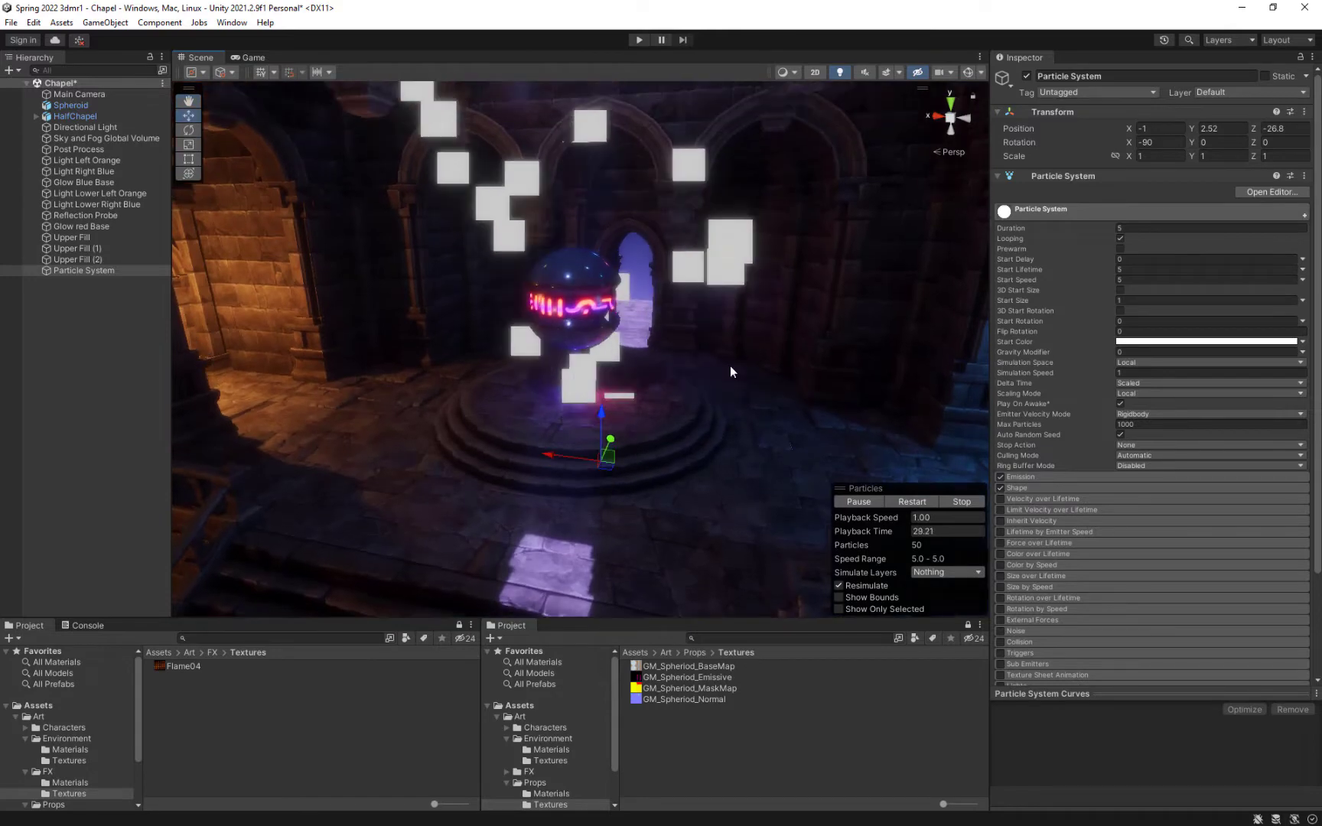
Step: Raise the particle system to about Y 4.4 and bring it forward to about Z -20.57, near the top of the stairs
mouse_move(700, 369)
right_mouse_down()
mouse_move(709, 361)
mouse_move(690, 373)
right_mouse_up()
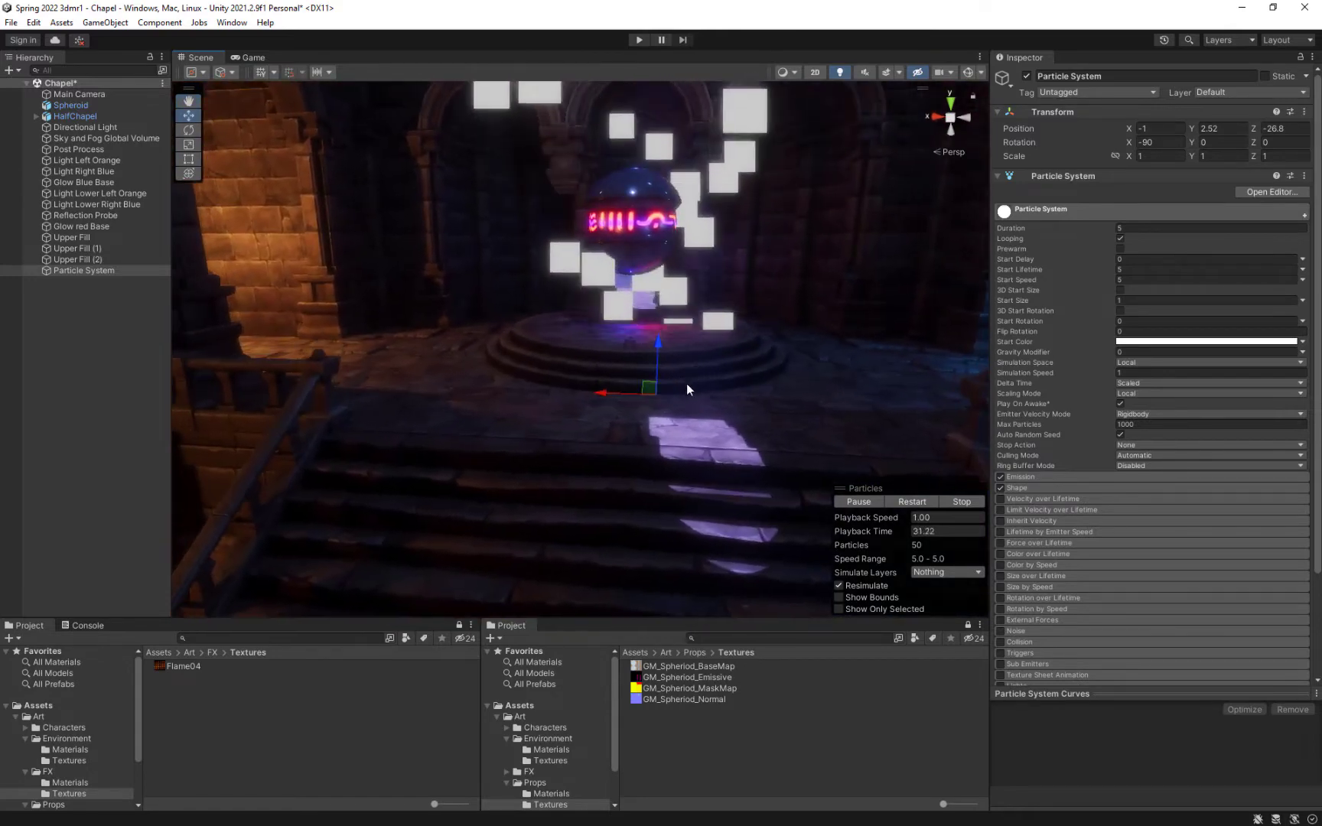
left_click_drag(657, 352, 664, 303)
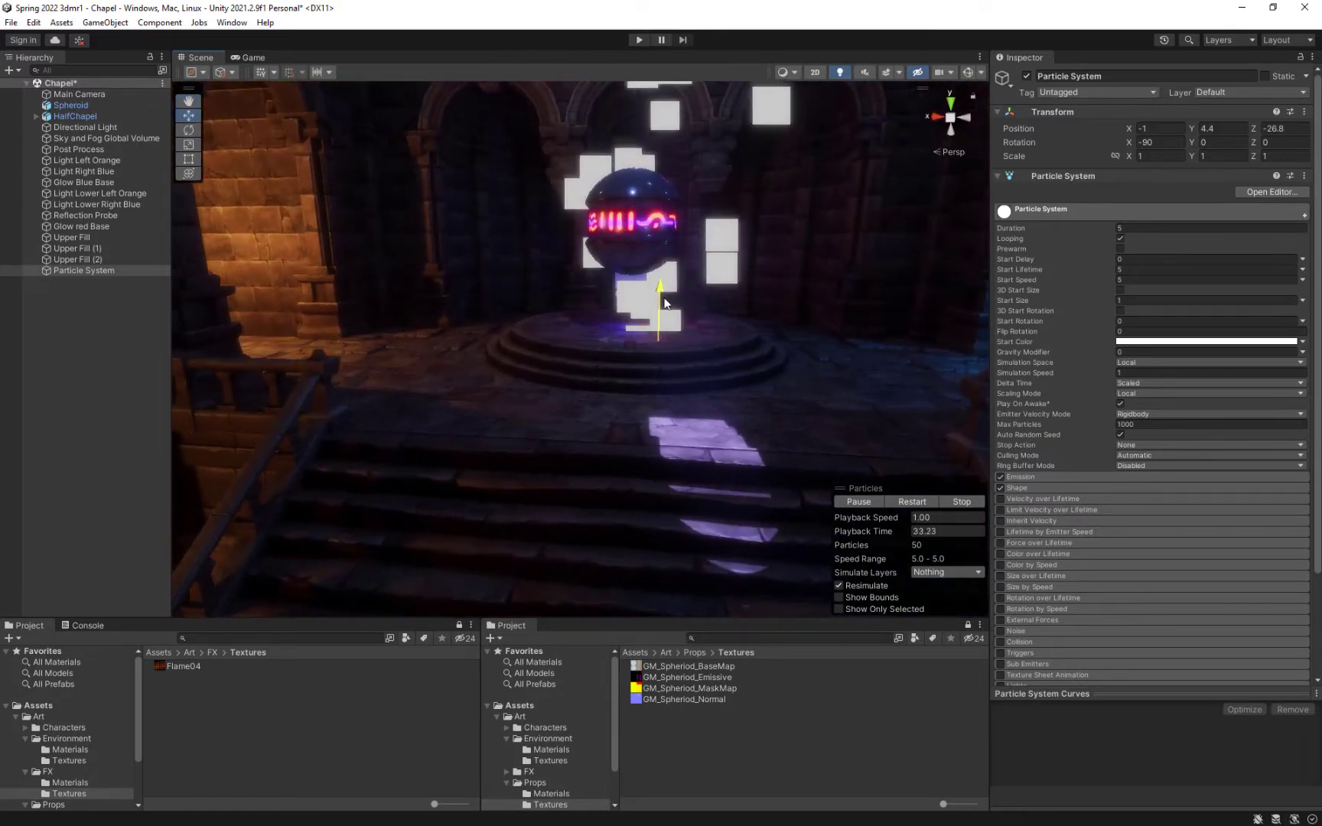
right_click_drag(767, 356, 737, 374)
middle_click_drag(737, 374, 698, 392)
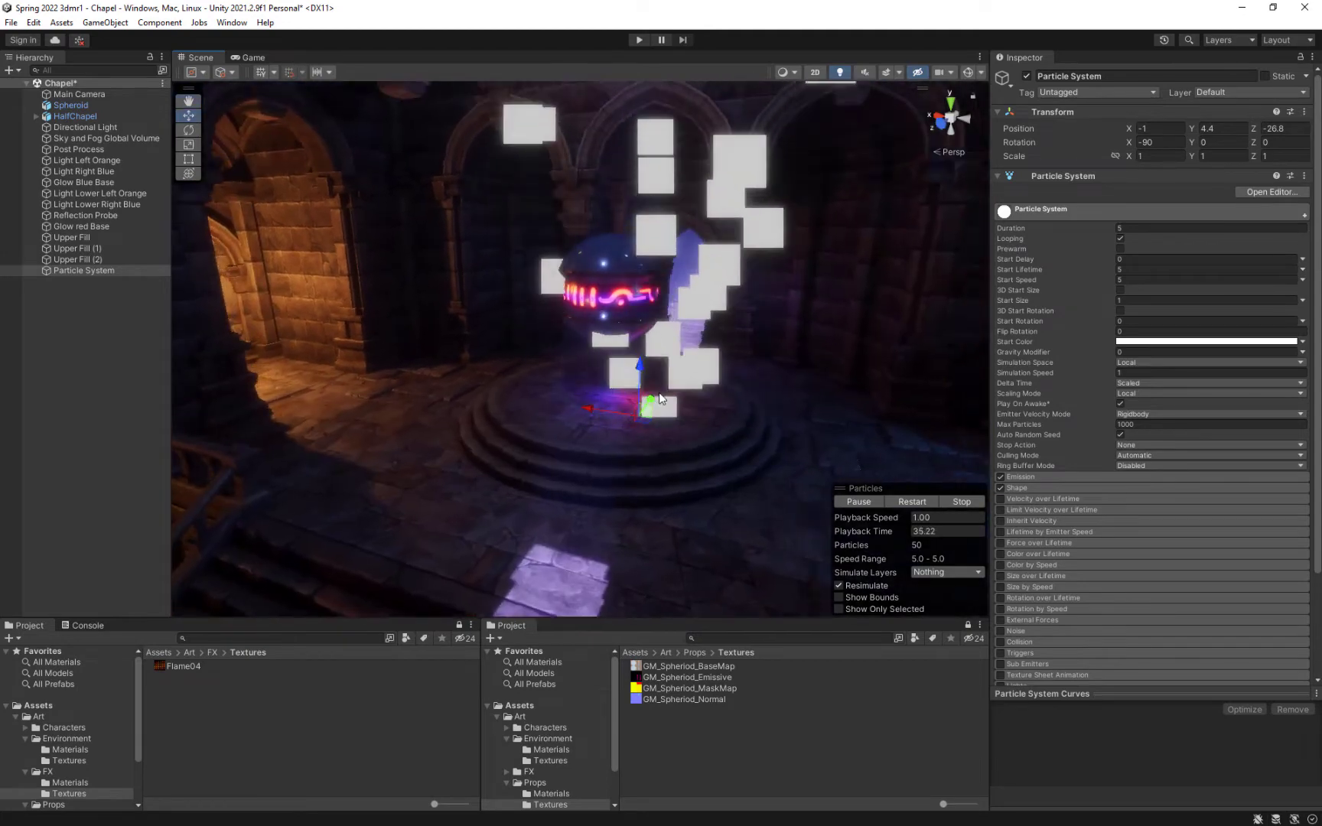
left_click_drag(660, 397, 567, 513)
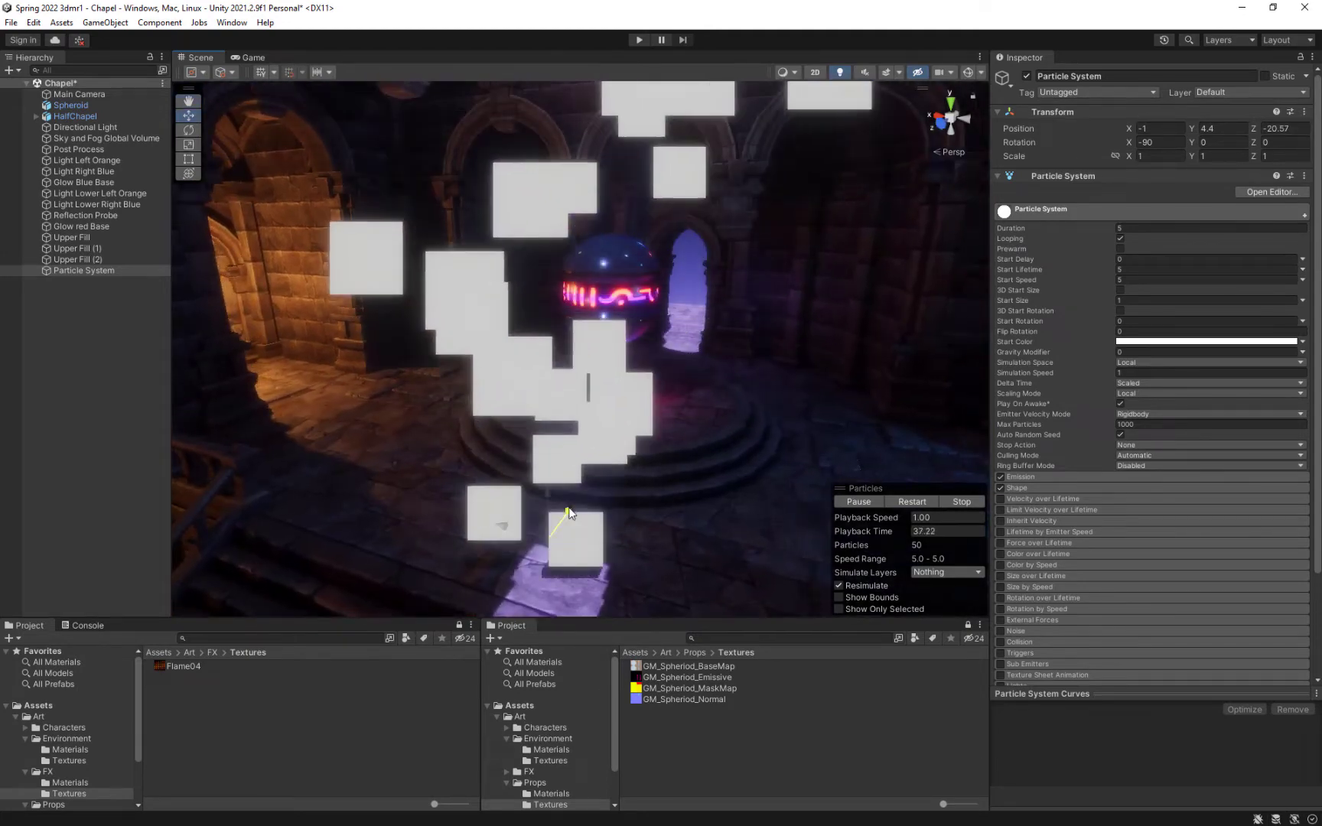
mouse_move(621, 489)
middle_mouse_down()
mouse_move(644, 460)
mouse_move(626, 480)
middle_mouse_up()
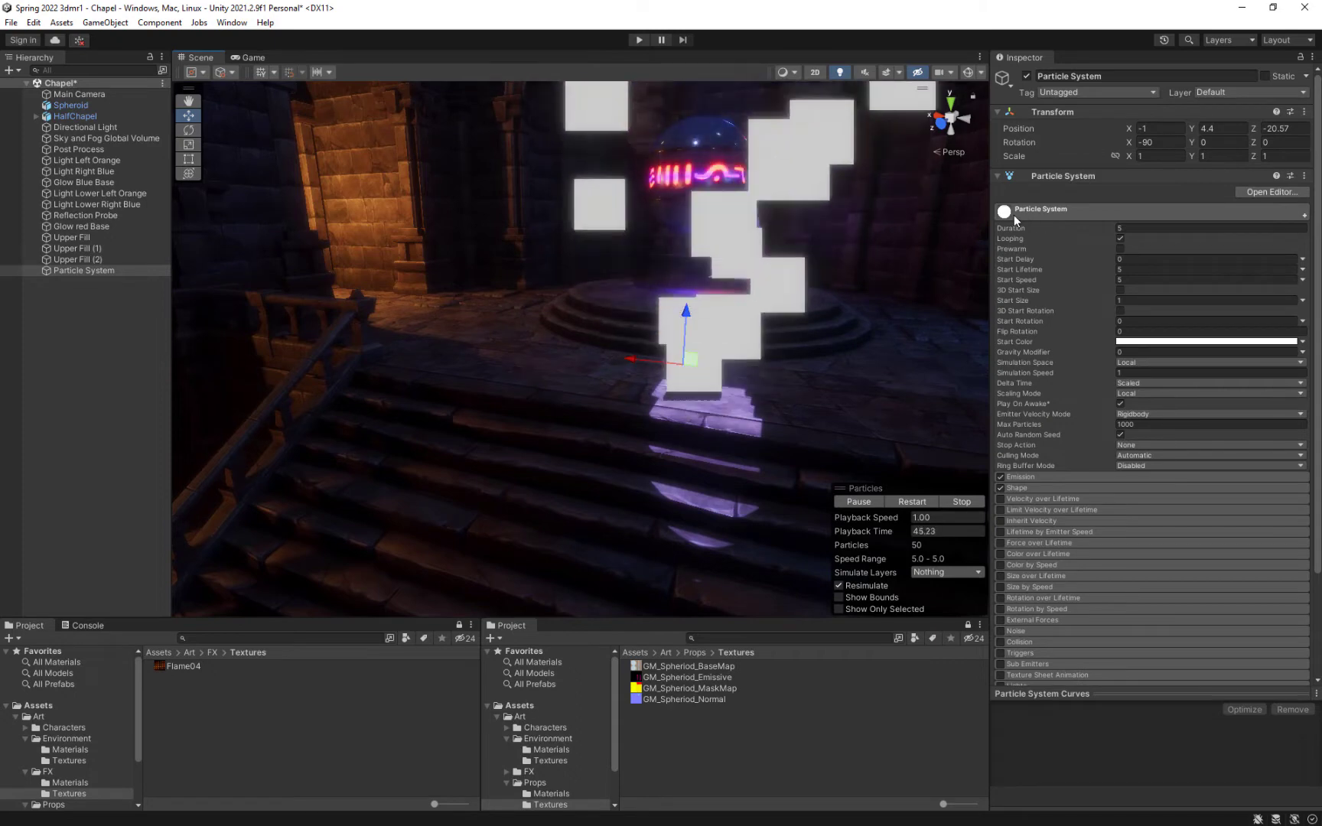
Step: Set the particles' Start Speed to Random Between Two Constants, with values 5 and 2
scroll(1091, 586, "down", 3)
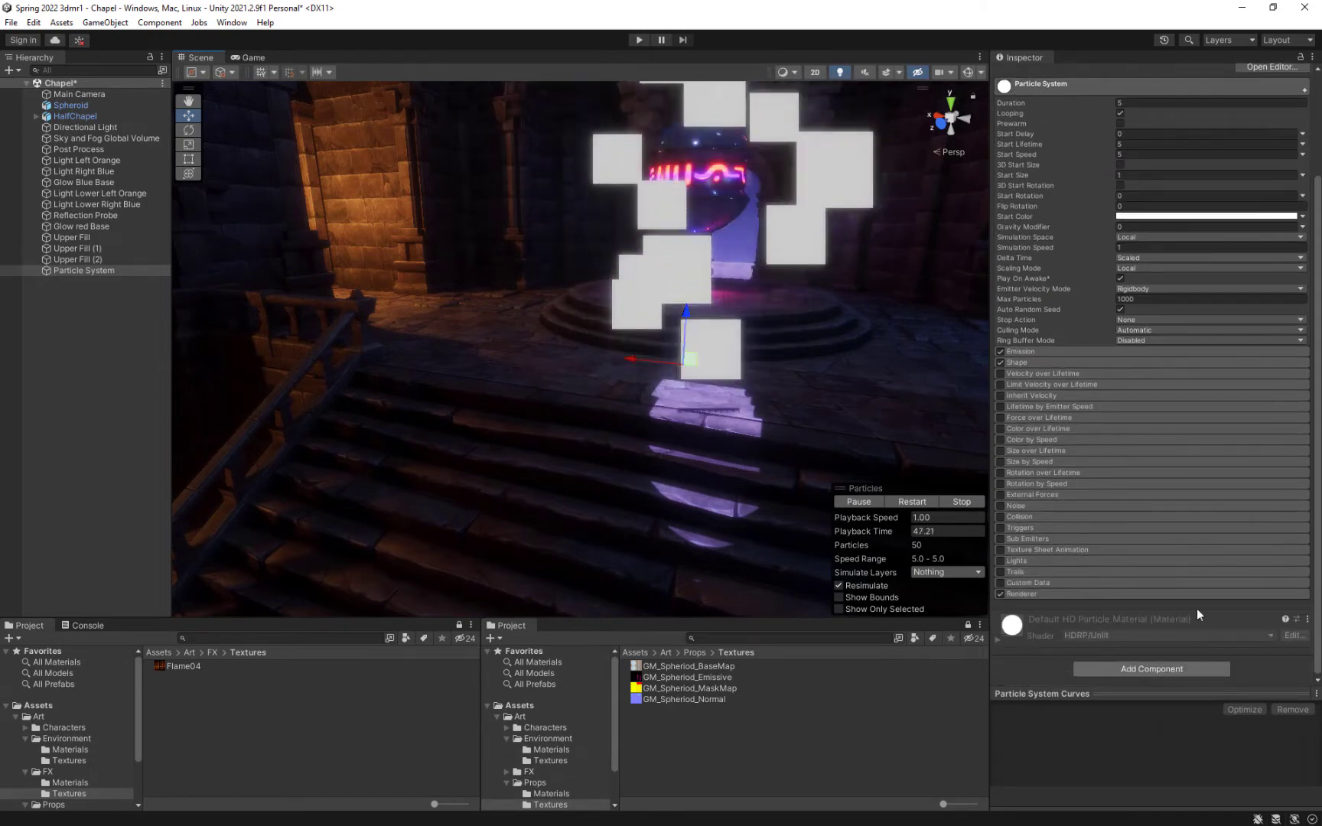
scroll(1122, 489, "up", 2)
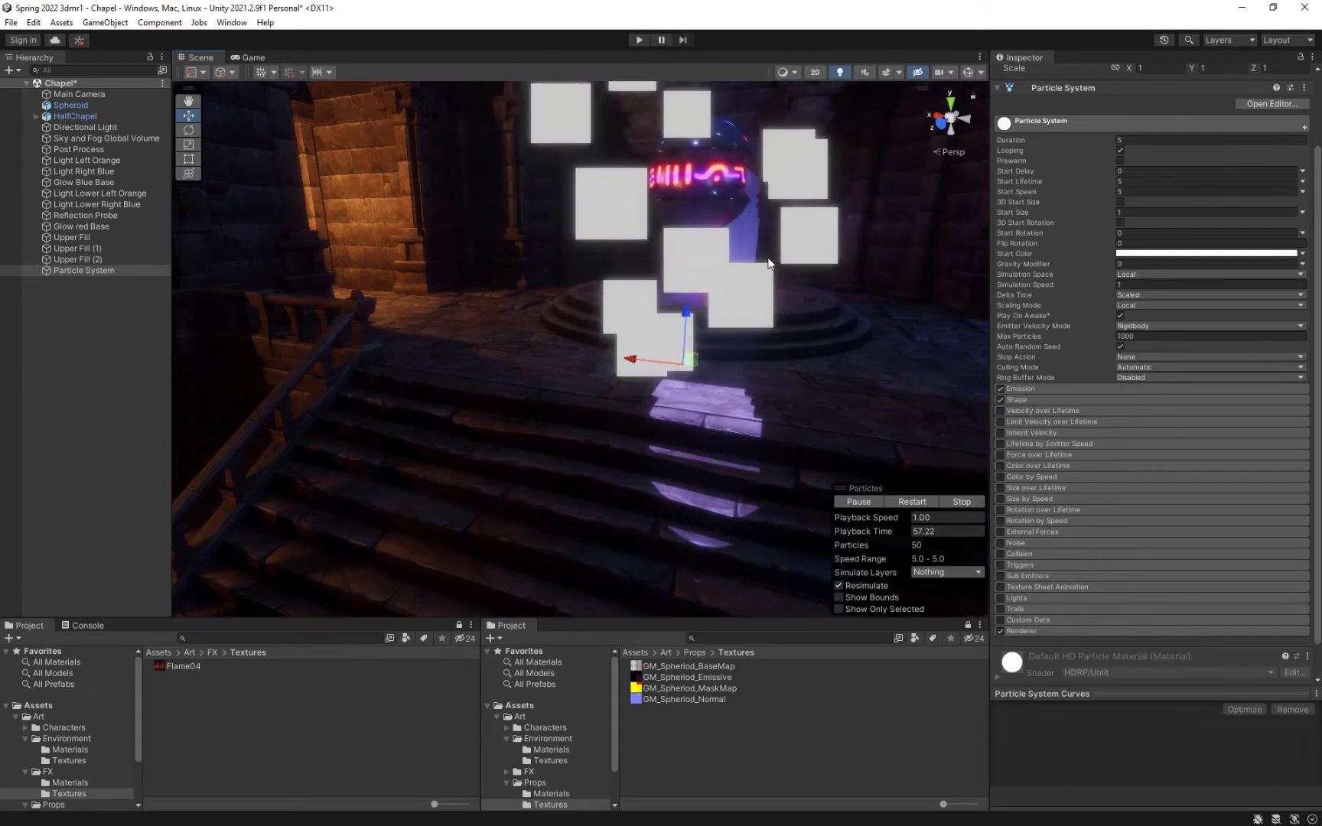
scroll(769, 264, "down", 5)
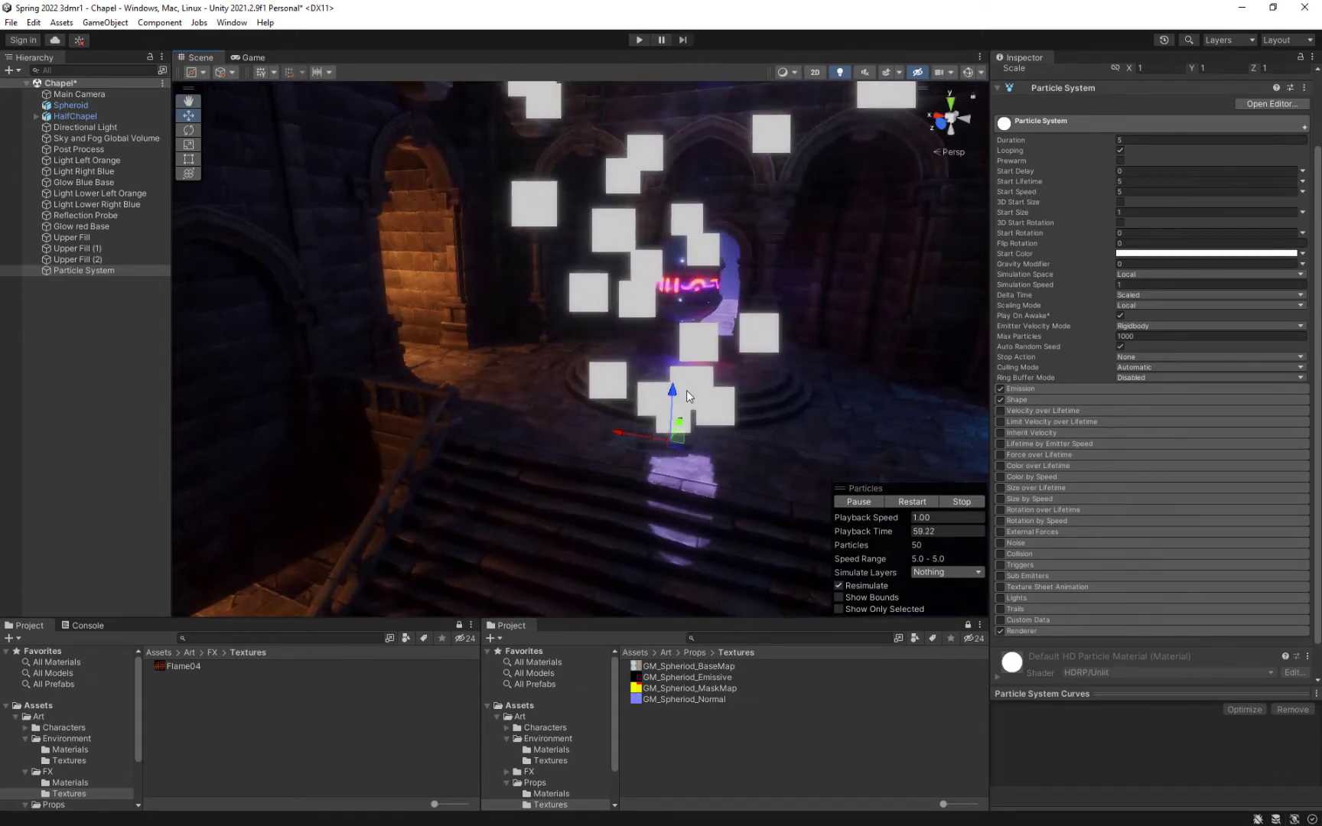
left_click(1302, 192)
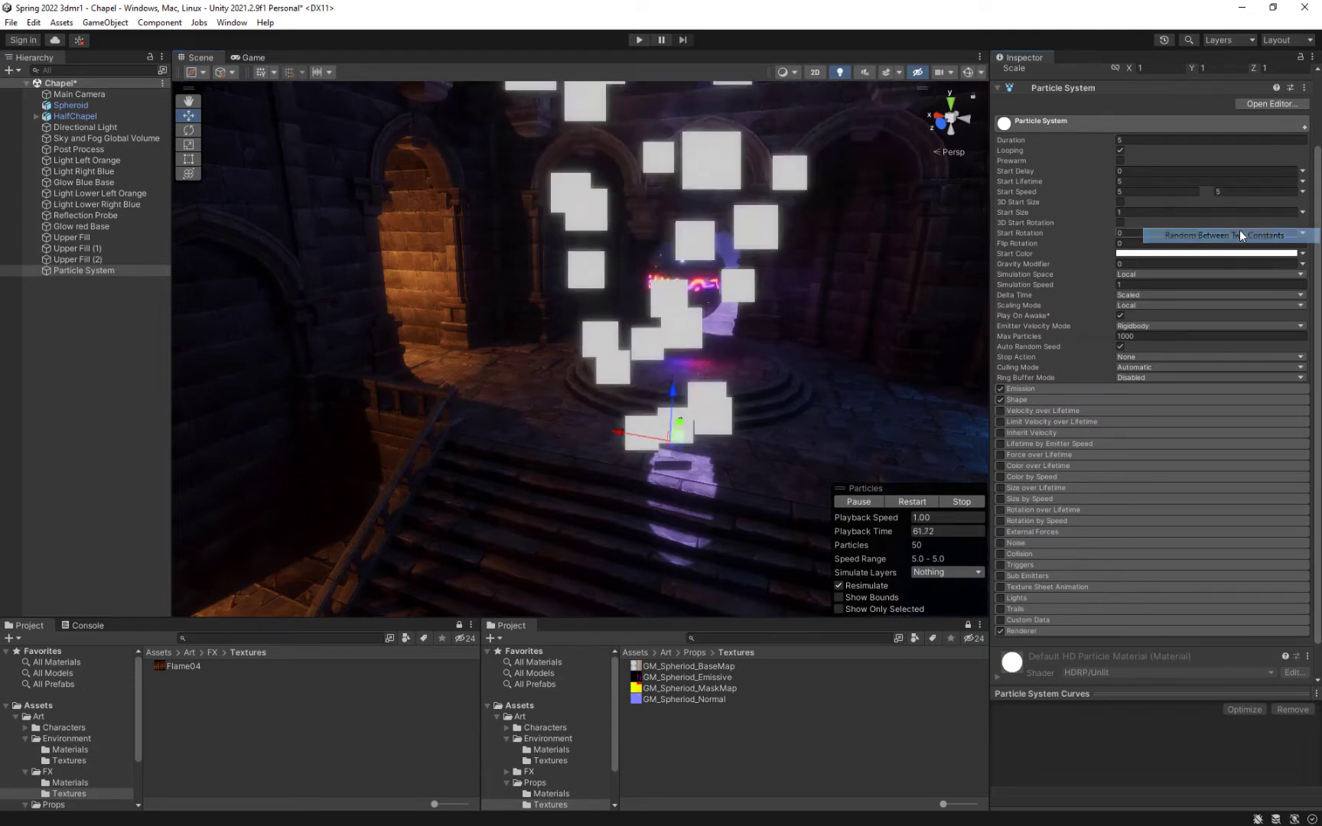
left_click(1242, 235)
type("2")
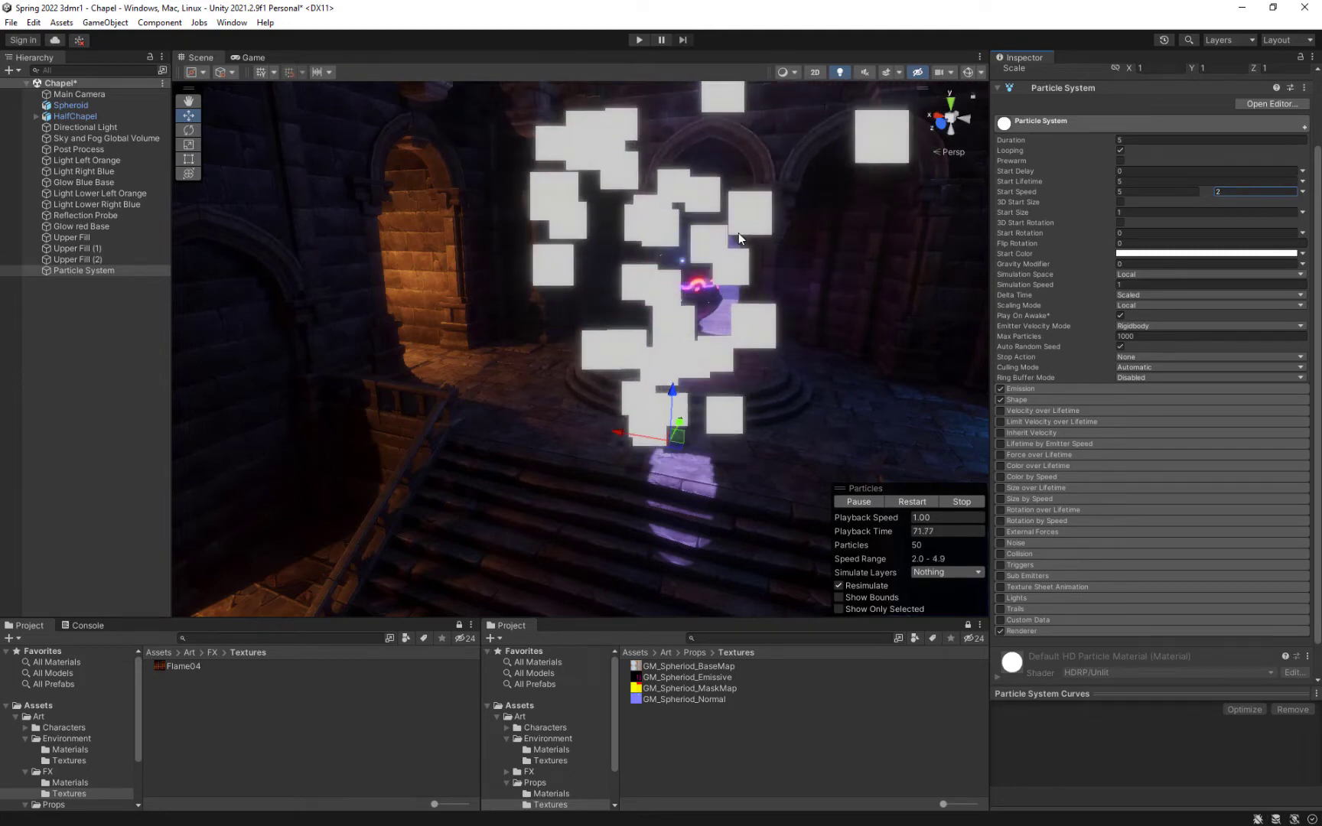
Step: Switch Start Speed back to a single constant of 10 and inspect how far the particles rise
left_click(1302, 191)
left_click(1201, 205)
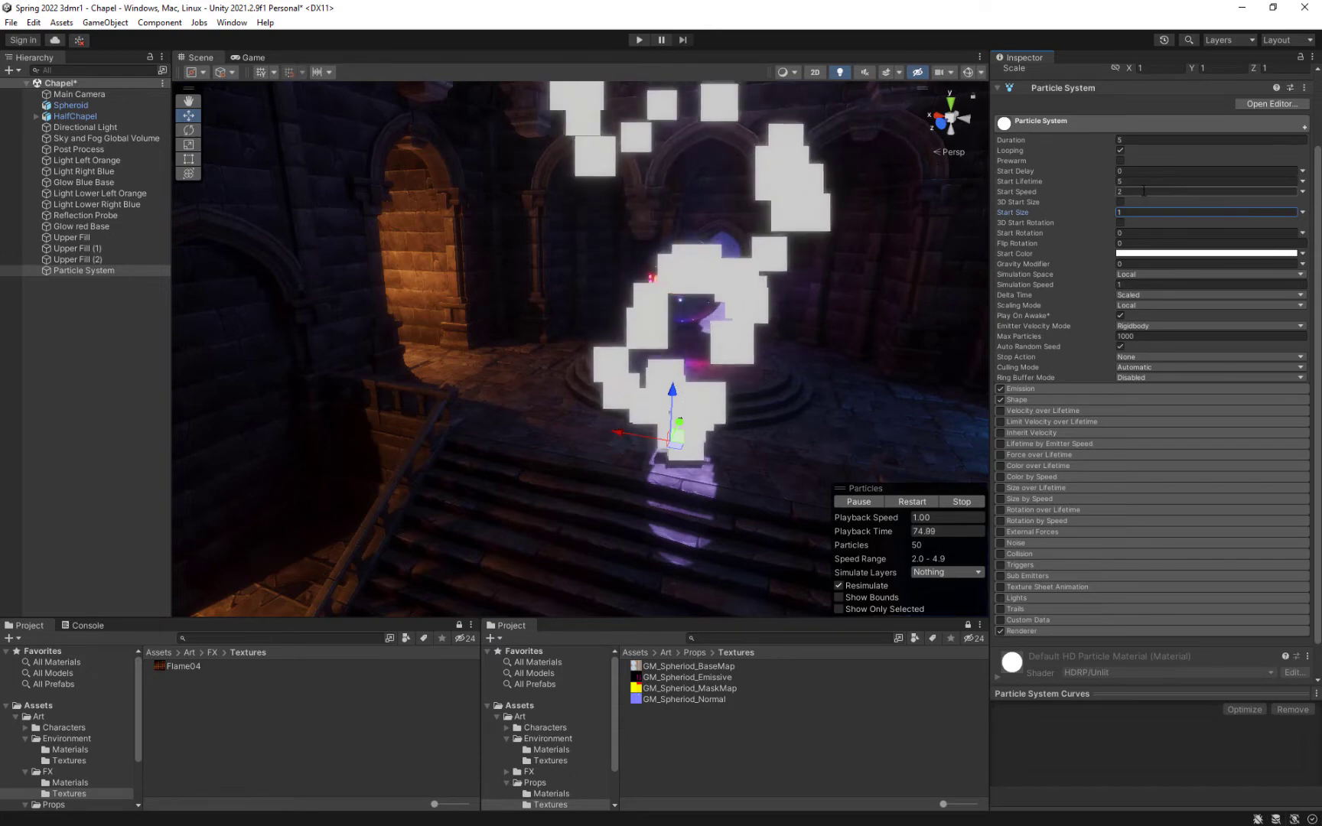
type("10")
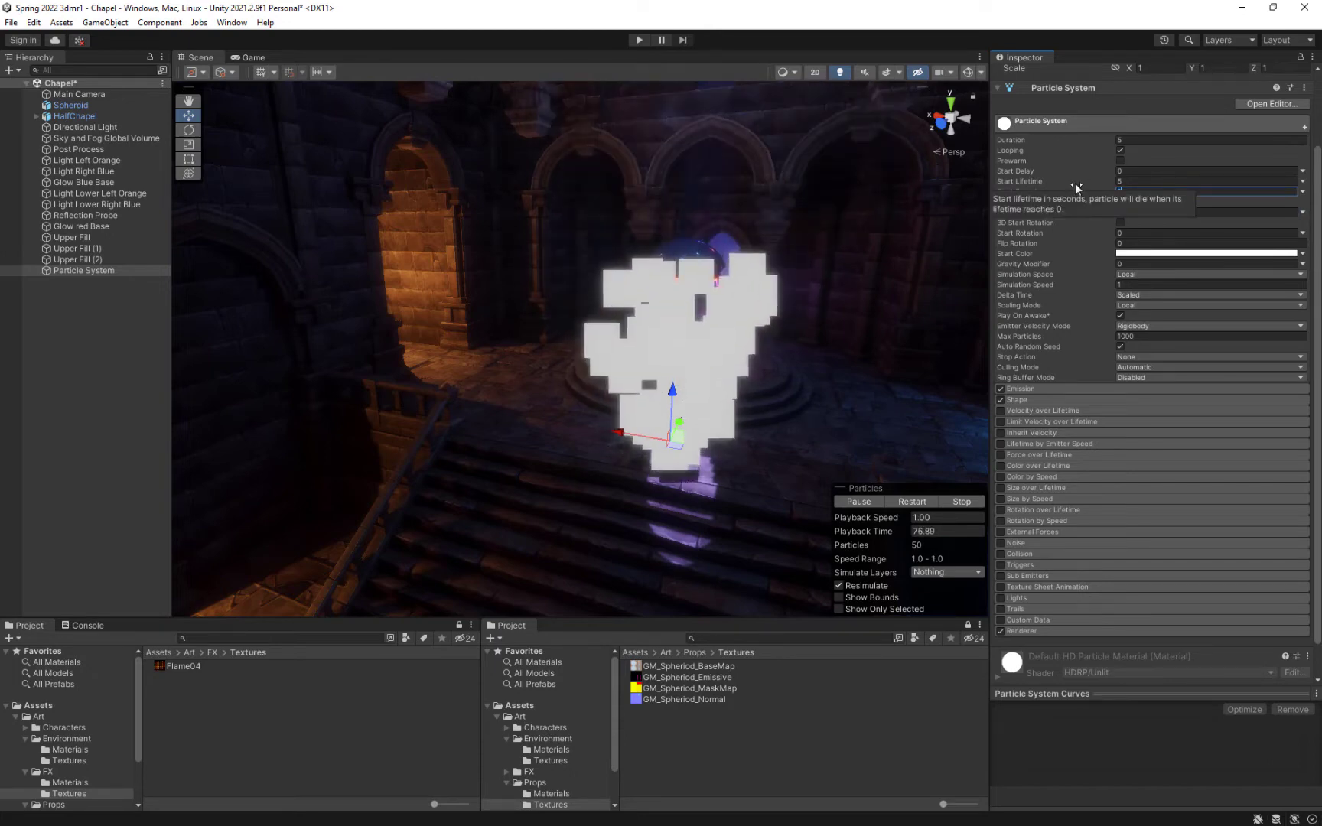
right_click_drag(664, 320, 715, 228)
middle_click_drag(675, 133, 681, 242)
scroll(692, 249, "down", 5)
middle_click_drag(733, 312, 743, 280)
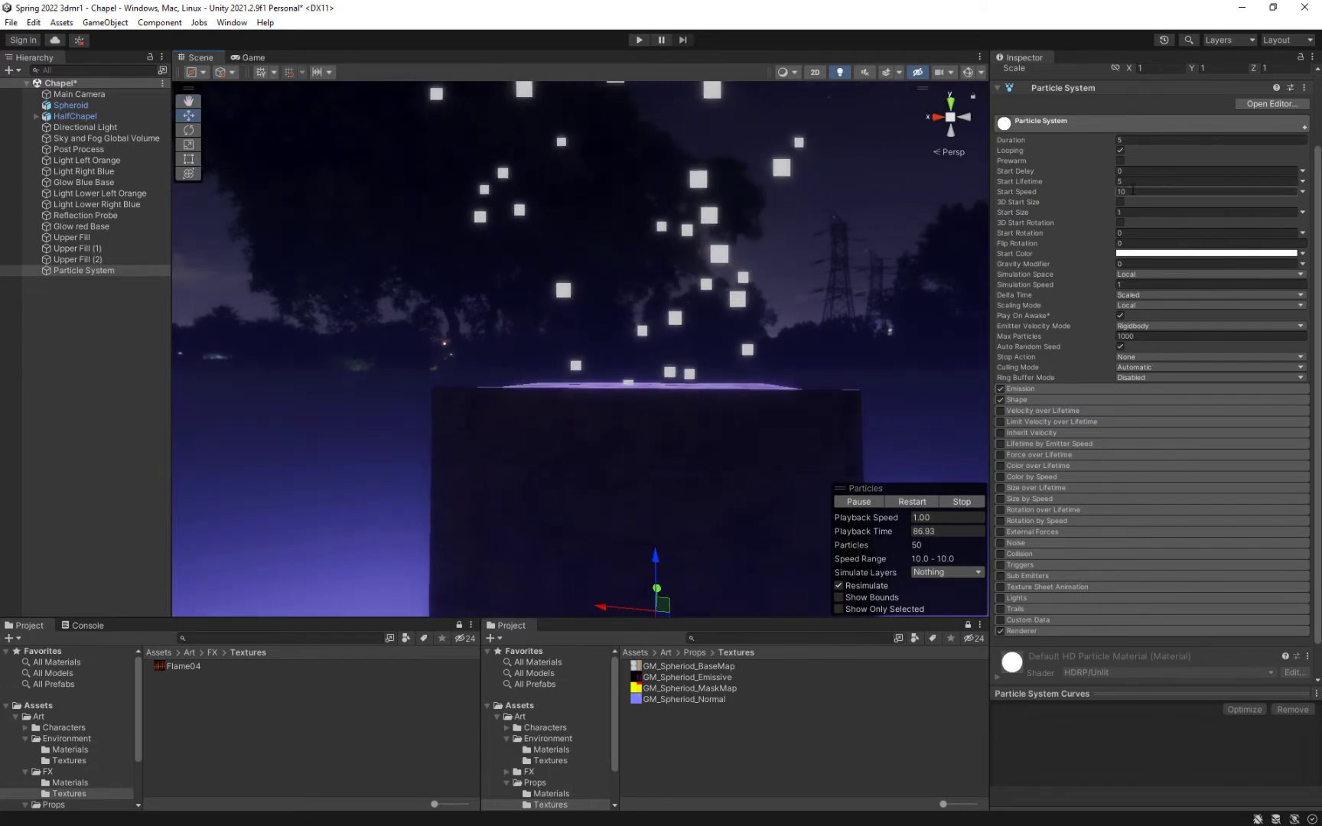
Step: Set the particles' Start Speed to 5 and inspect the emission inside the chapel
type("5")
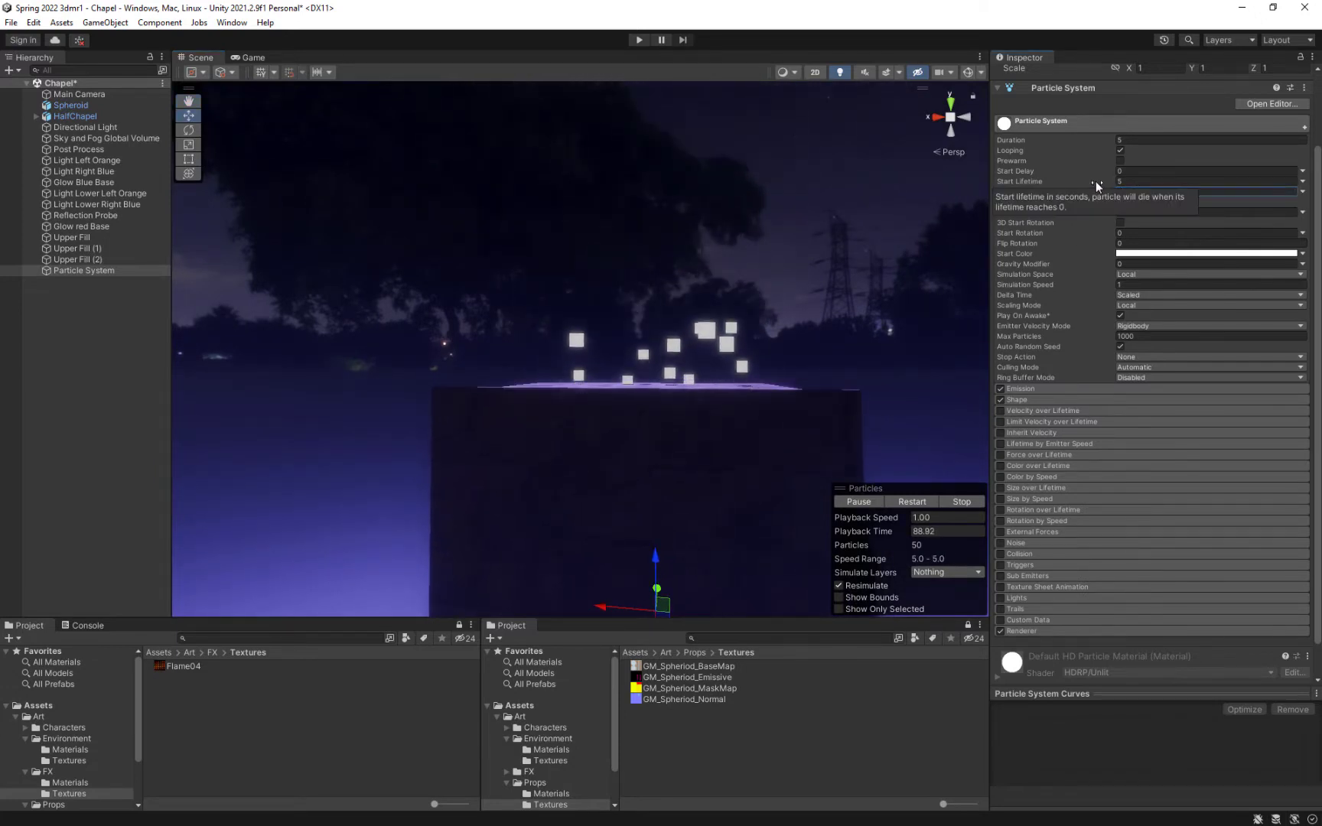
scroll(693, 416, "up", 10)
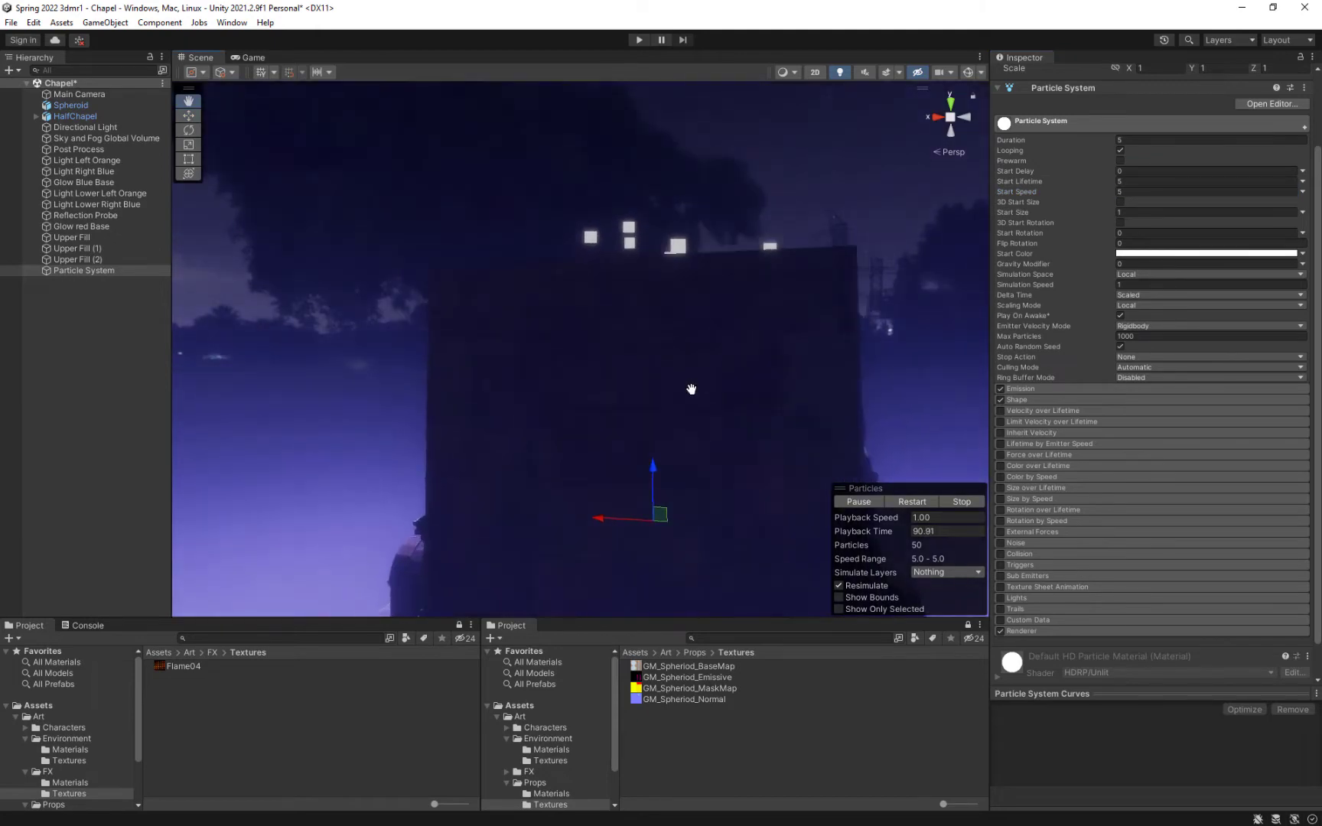
scroll(754, 442, "down", 10)
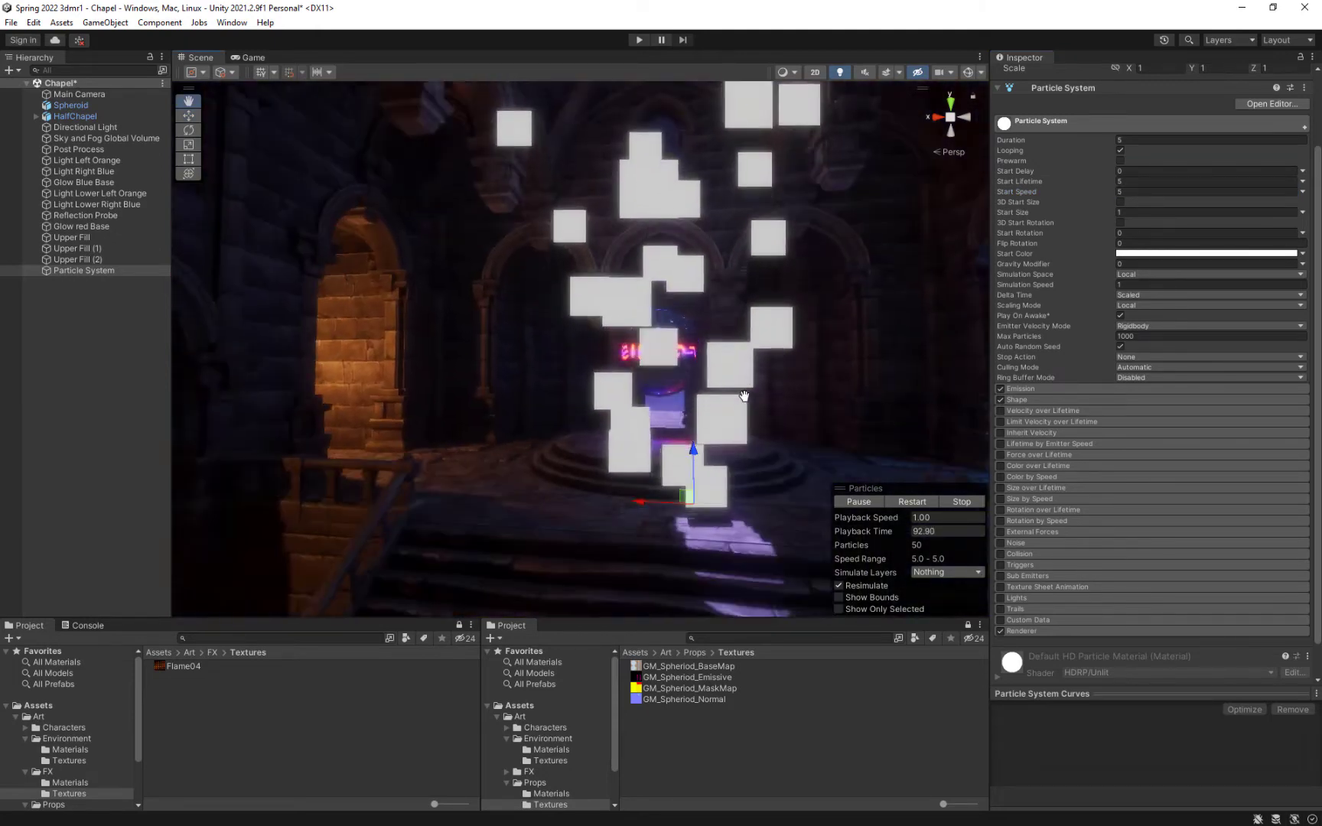
middle_click_drag(741, 397, 717, 423)
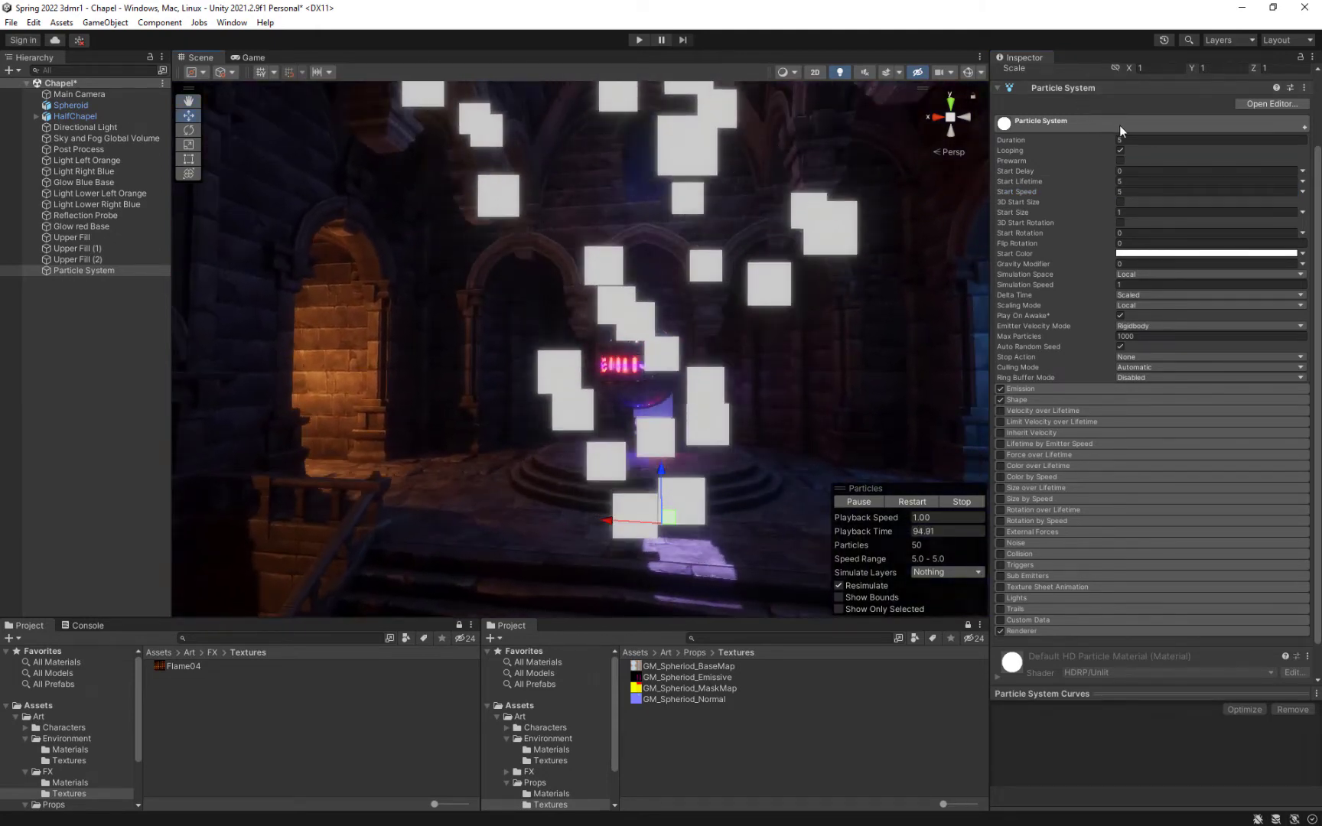
Step: Set the particles' Start Lifetime to 1 and their Start Speed to 10
left_click(1149, 181)
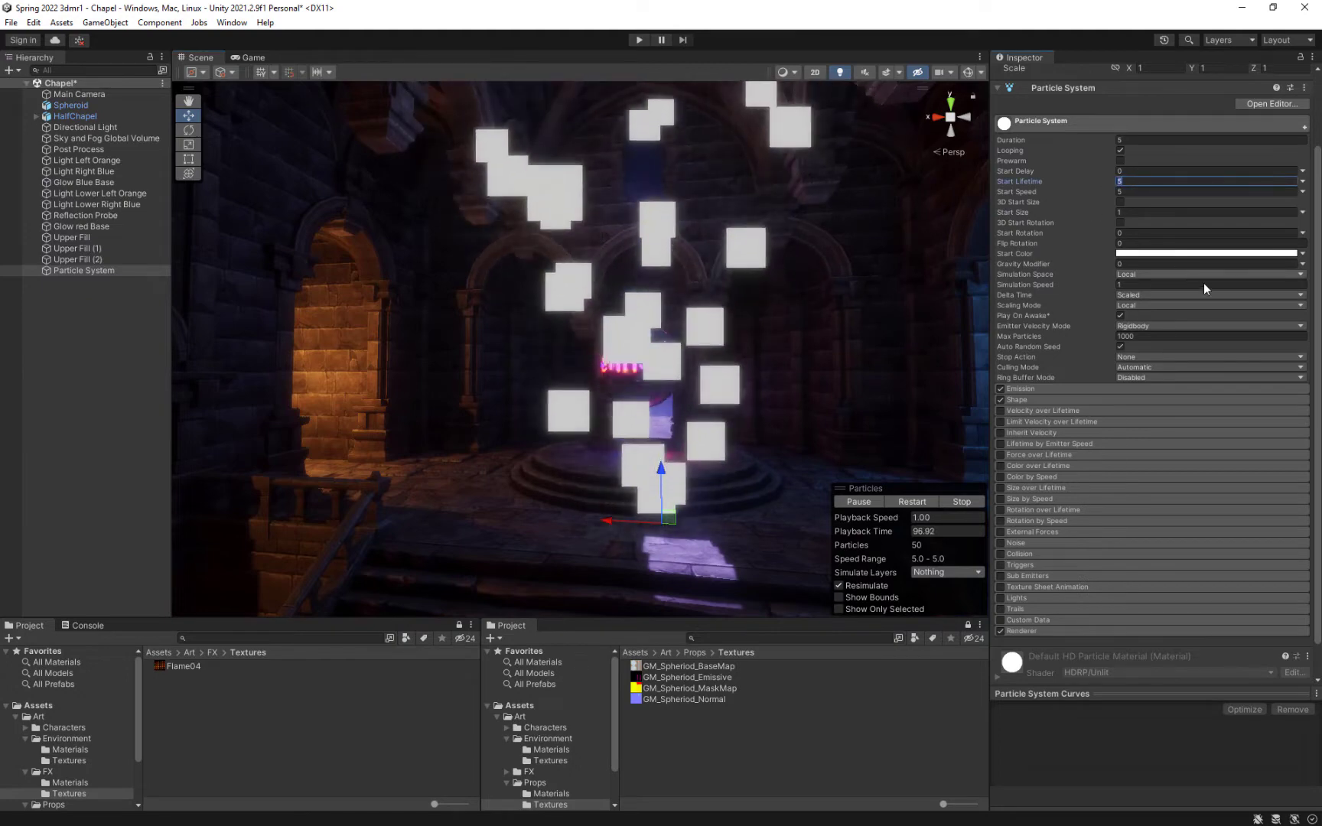
type("1")
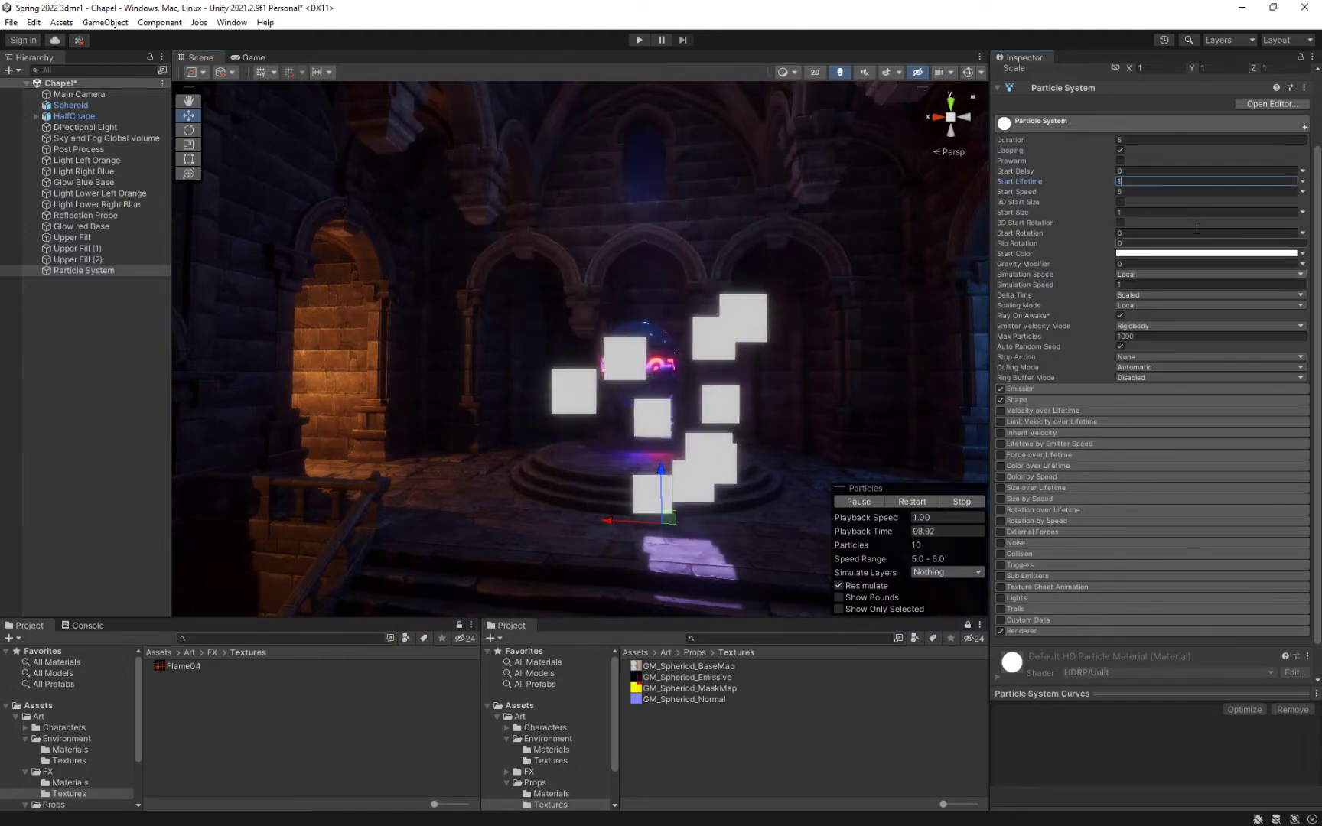
left_click(1126, 192)
type("10")
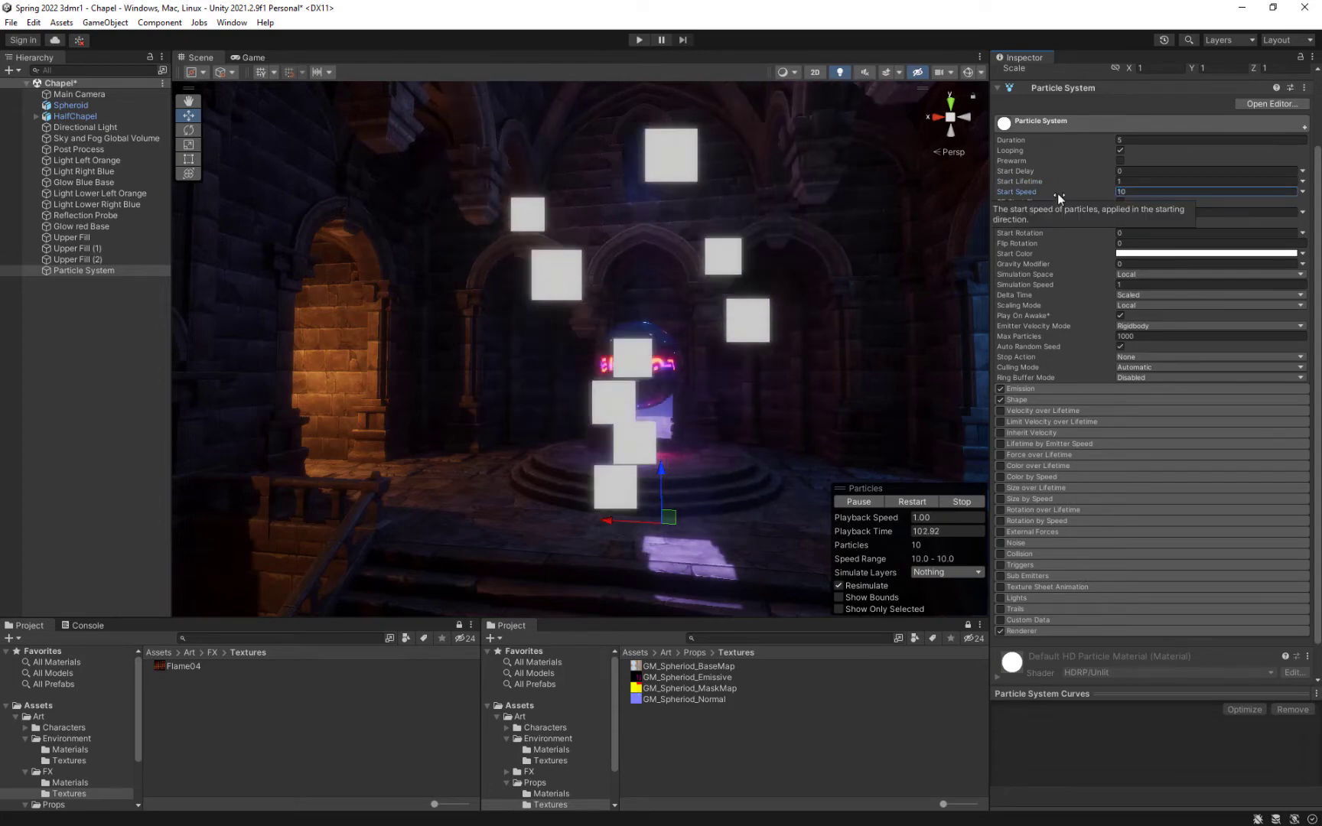
Step: Try a Start Speed of 1 for the particles, and finally set it to 0
left_click_drag(1138, 192, 1054, 193)
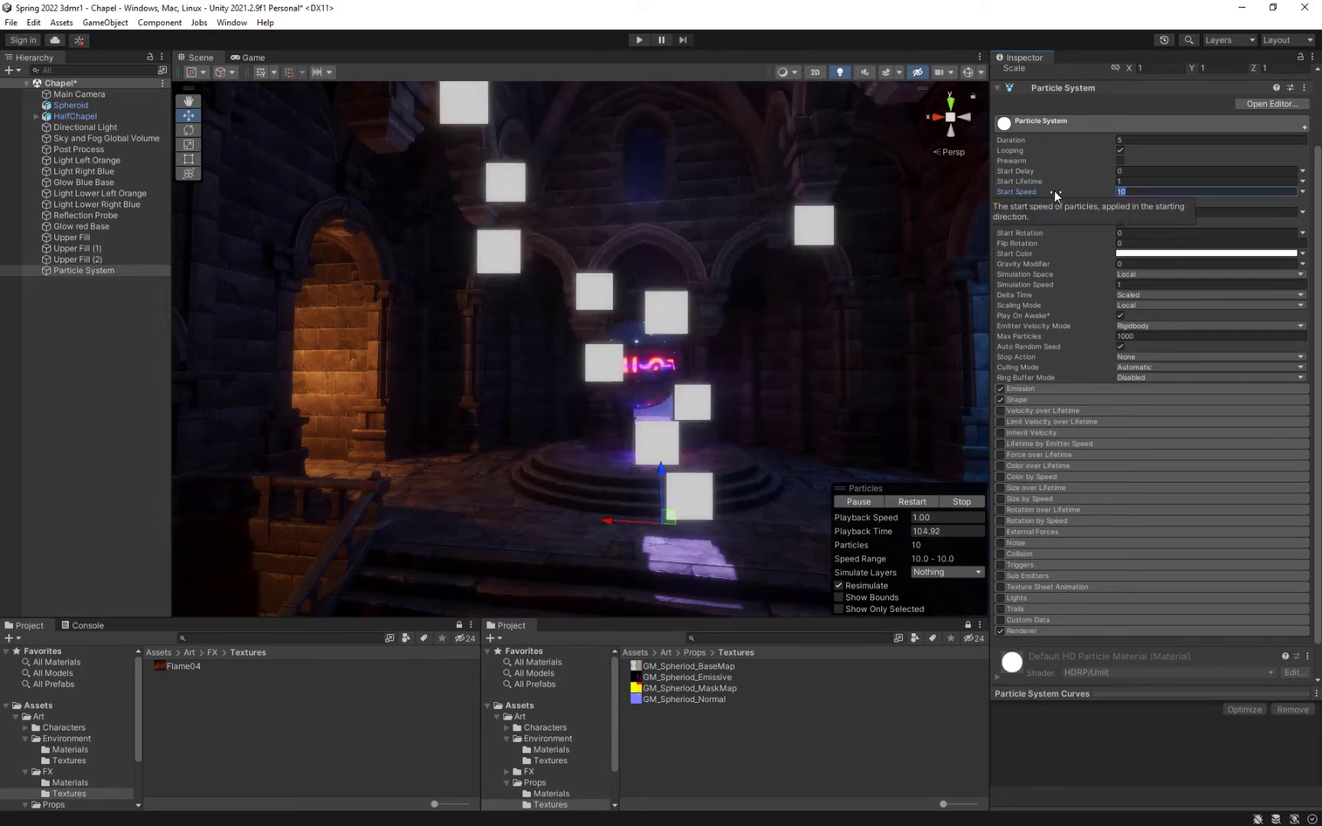
type("1")
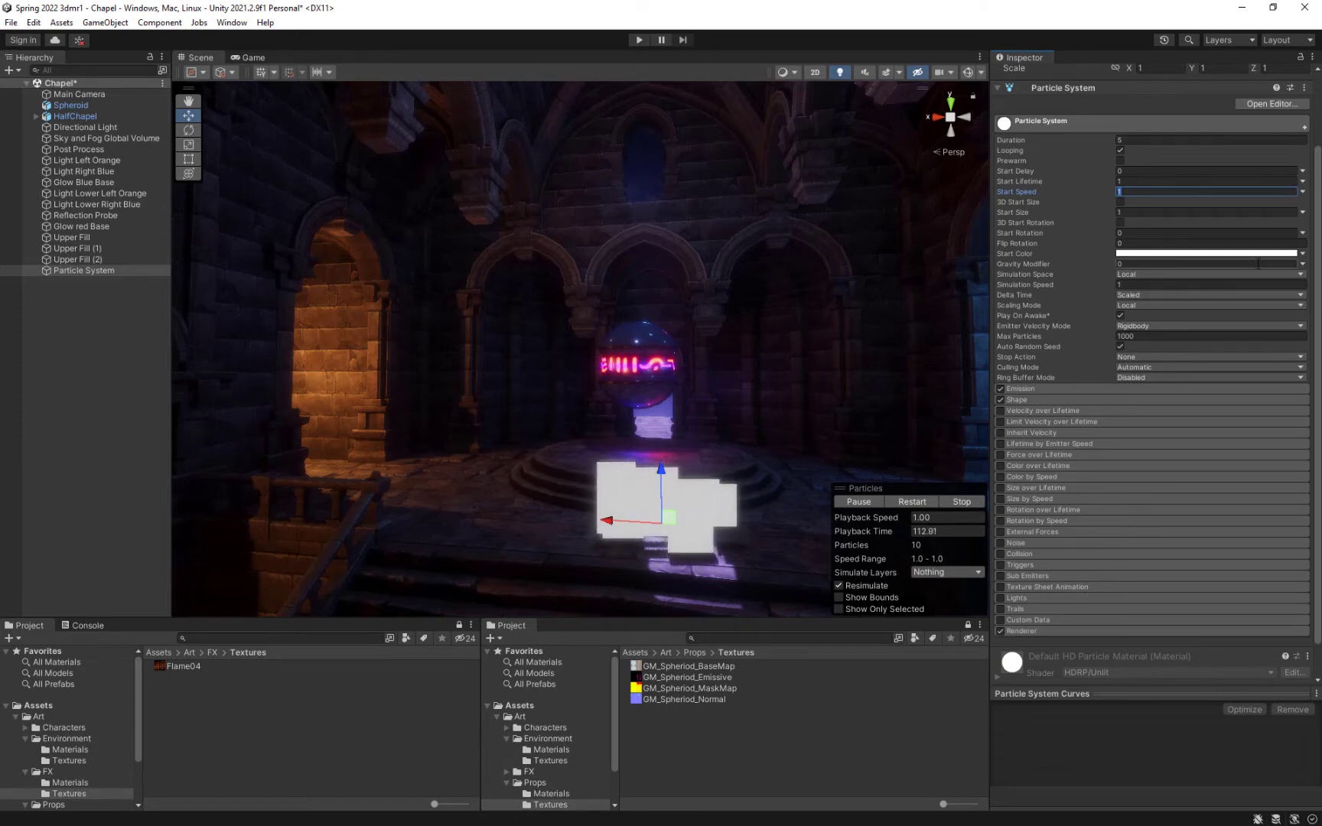
type("0")
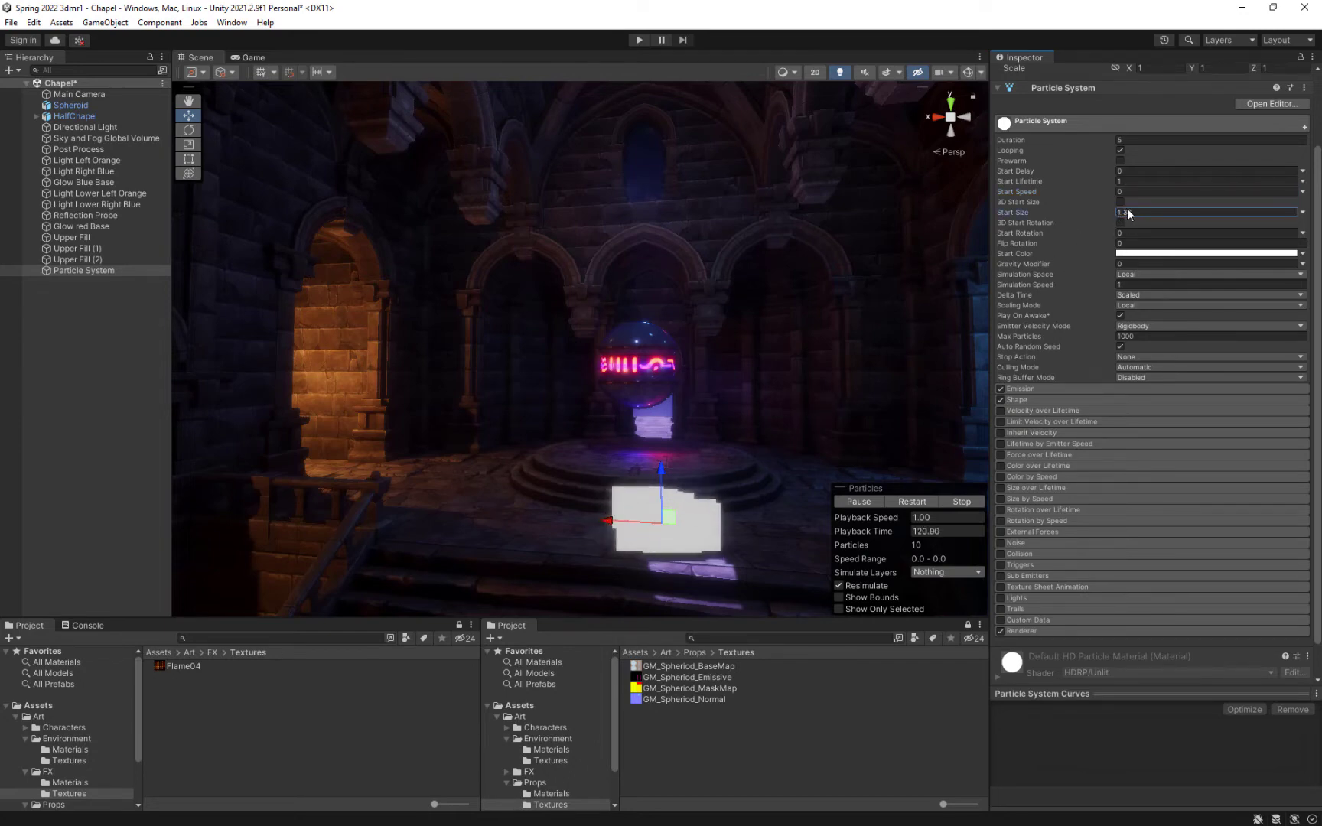
Step: Set the particles' Start Size to 3.66 and try a Start Rotation of 360
mouse_move(1127, 212)
left_mouse_down()
mouse_move(1168, 203)
mouse_move(1081, 207)
mouse_move(1120, 211)
left_mouse_up()
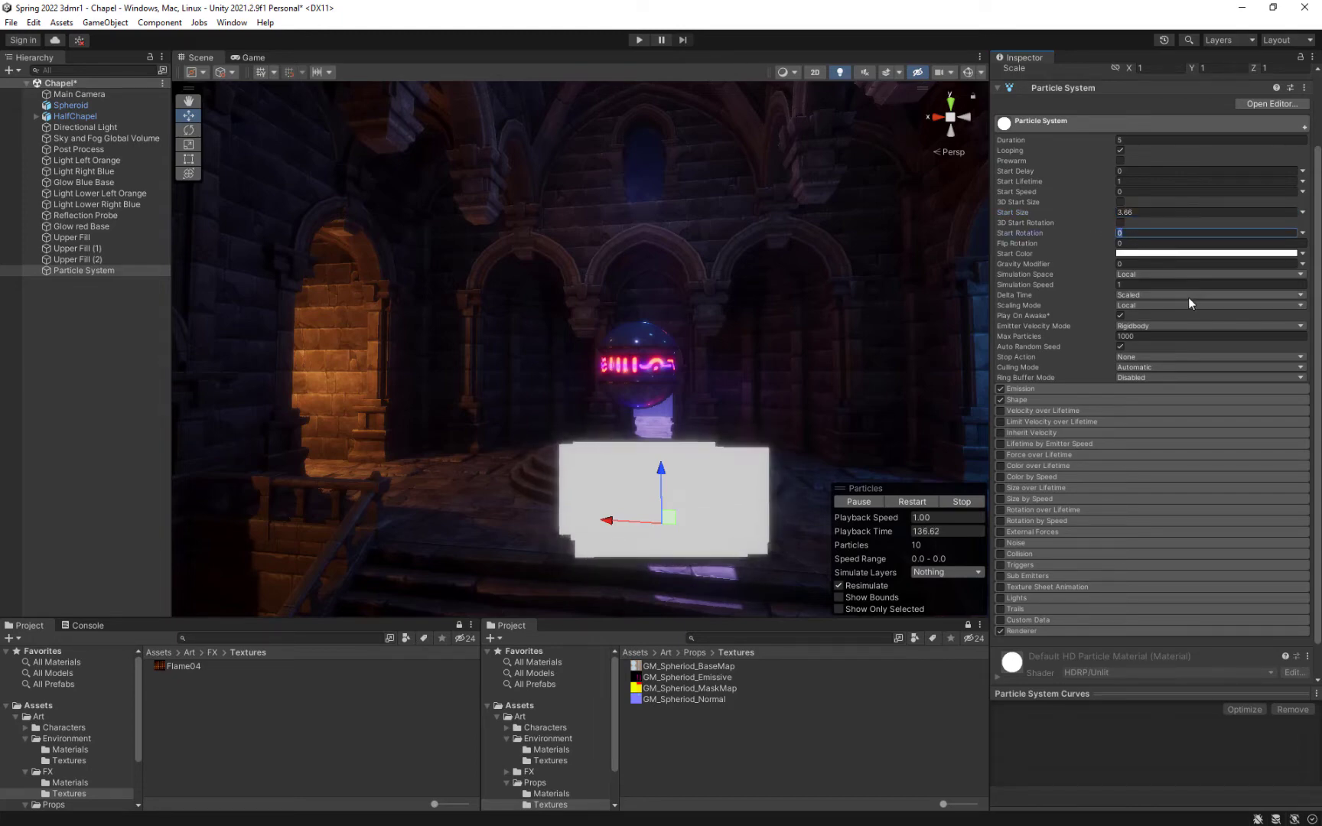
type("360")
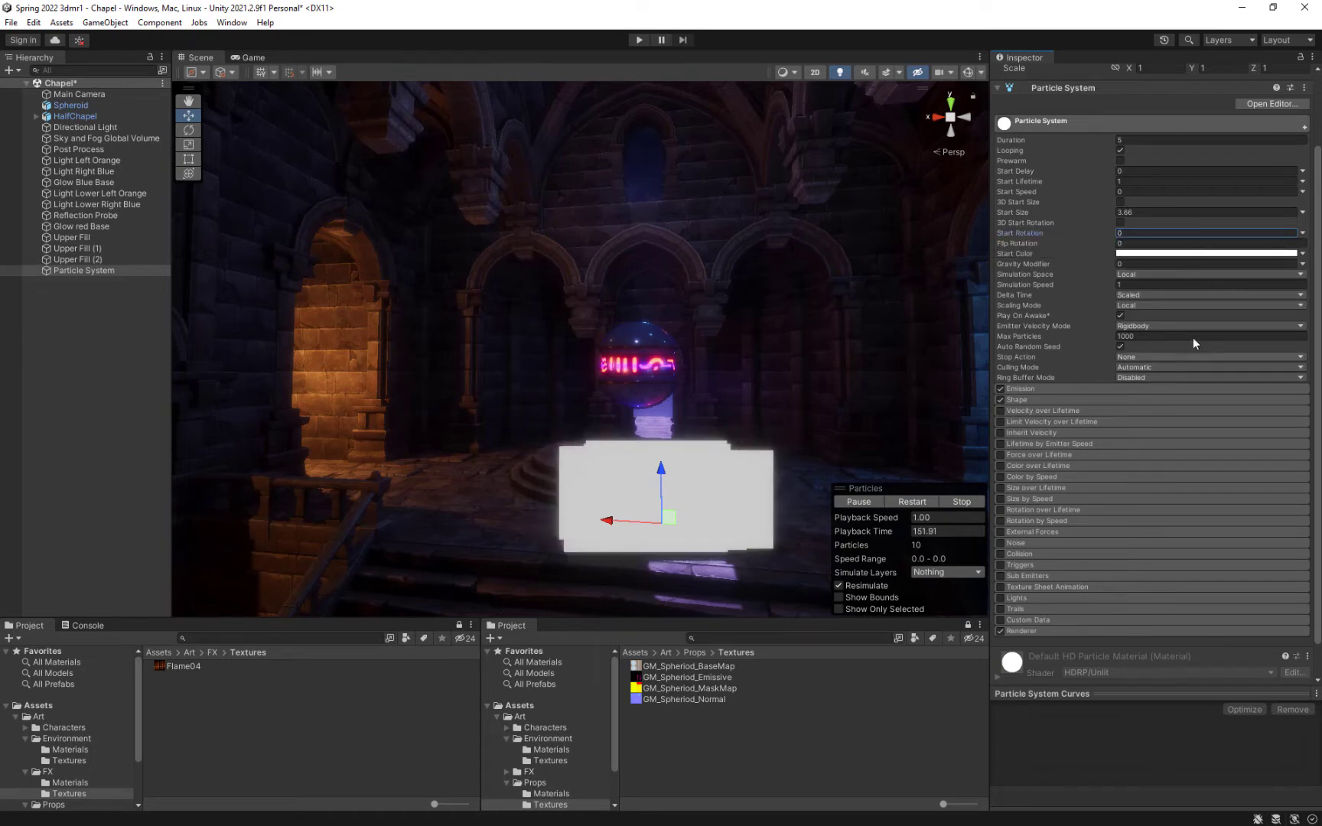
Step: Try a red Start Color (F10B0B) for the particles, and set it back to white (FFFFFF)
left_click(1162, 255)
left_click(1269, 330)
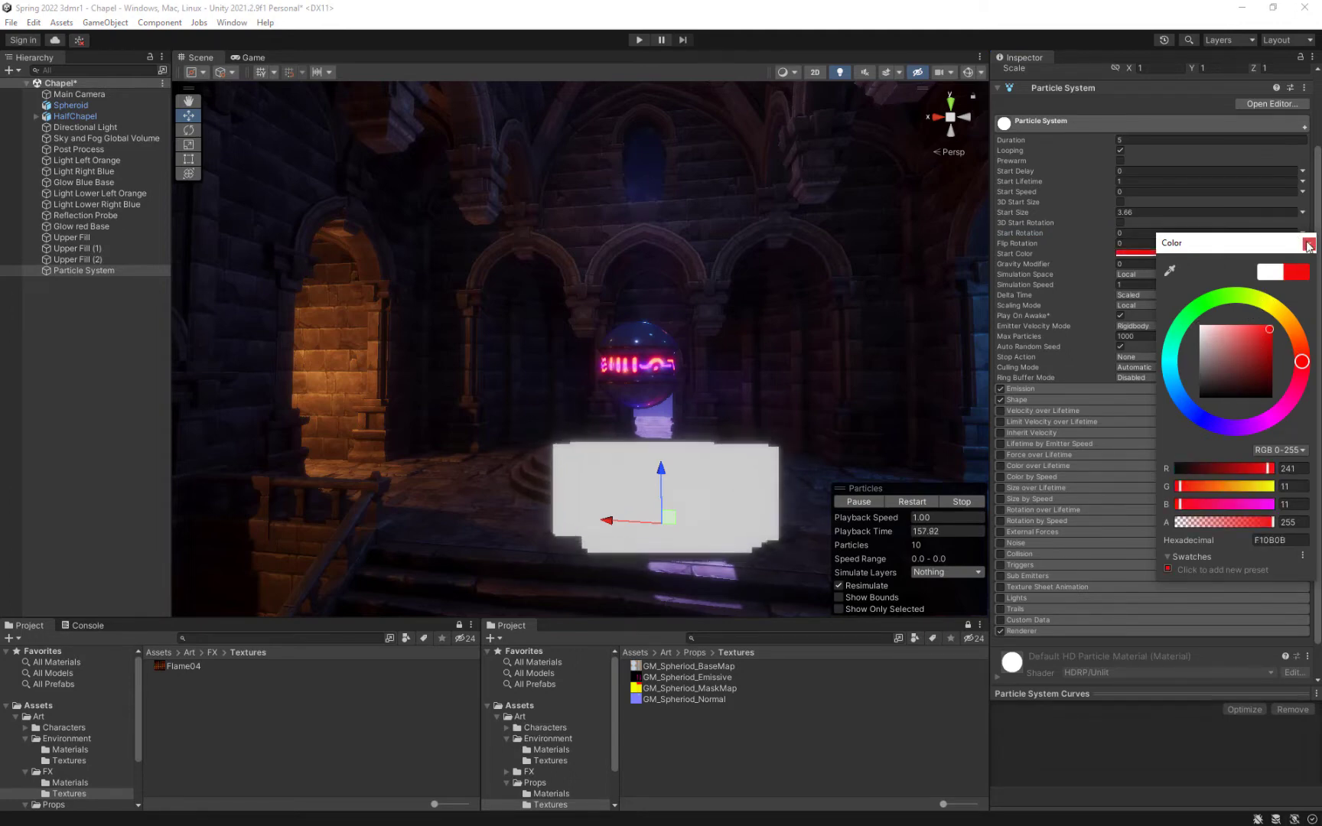
left_click_drag(1266, 335, 1191, 319)
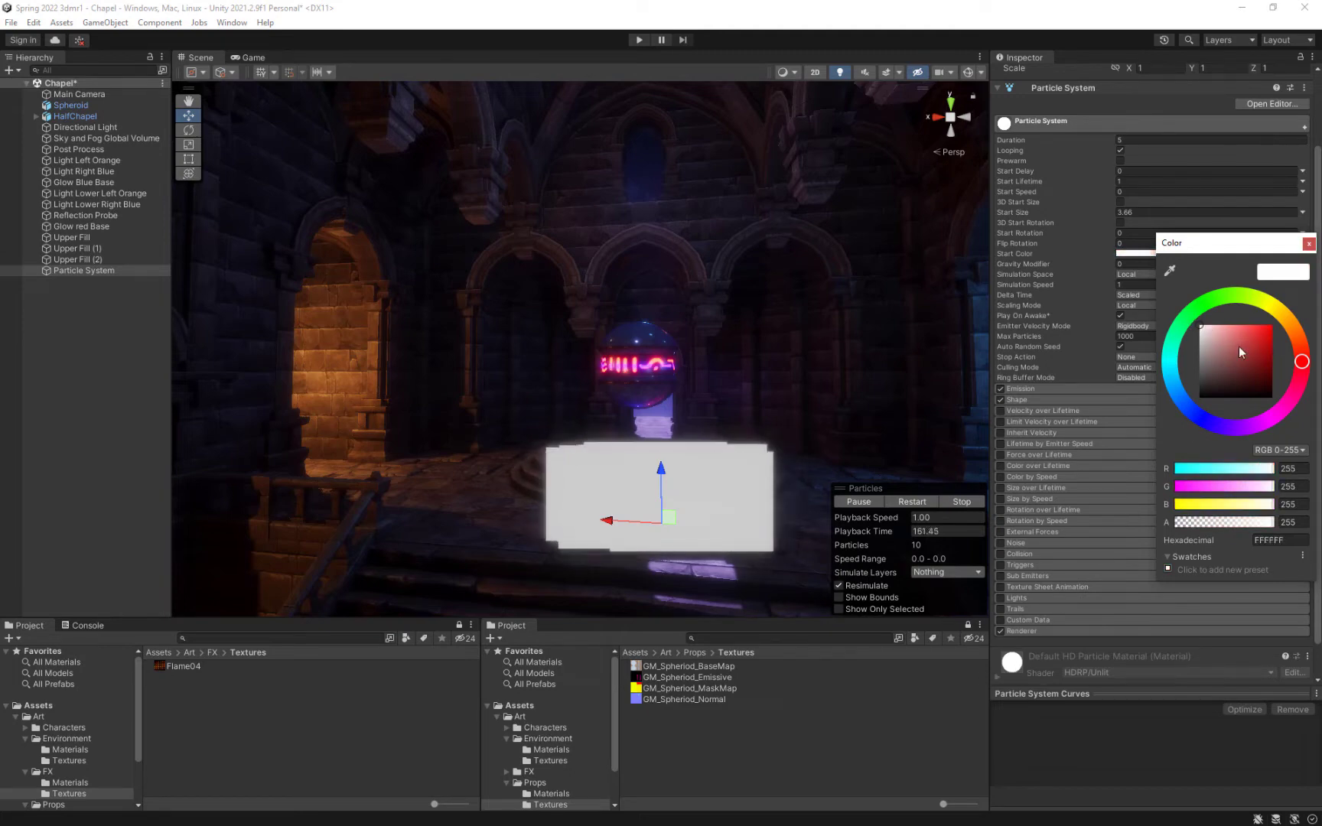
left_click(1309, 244)
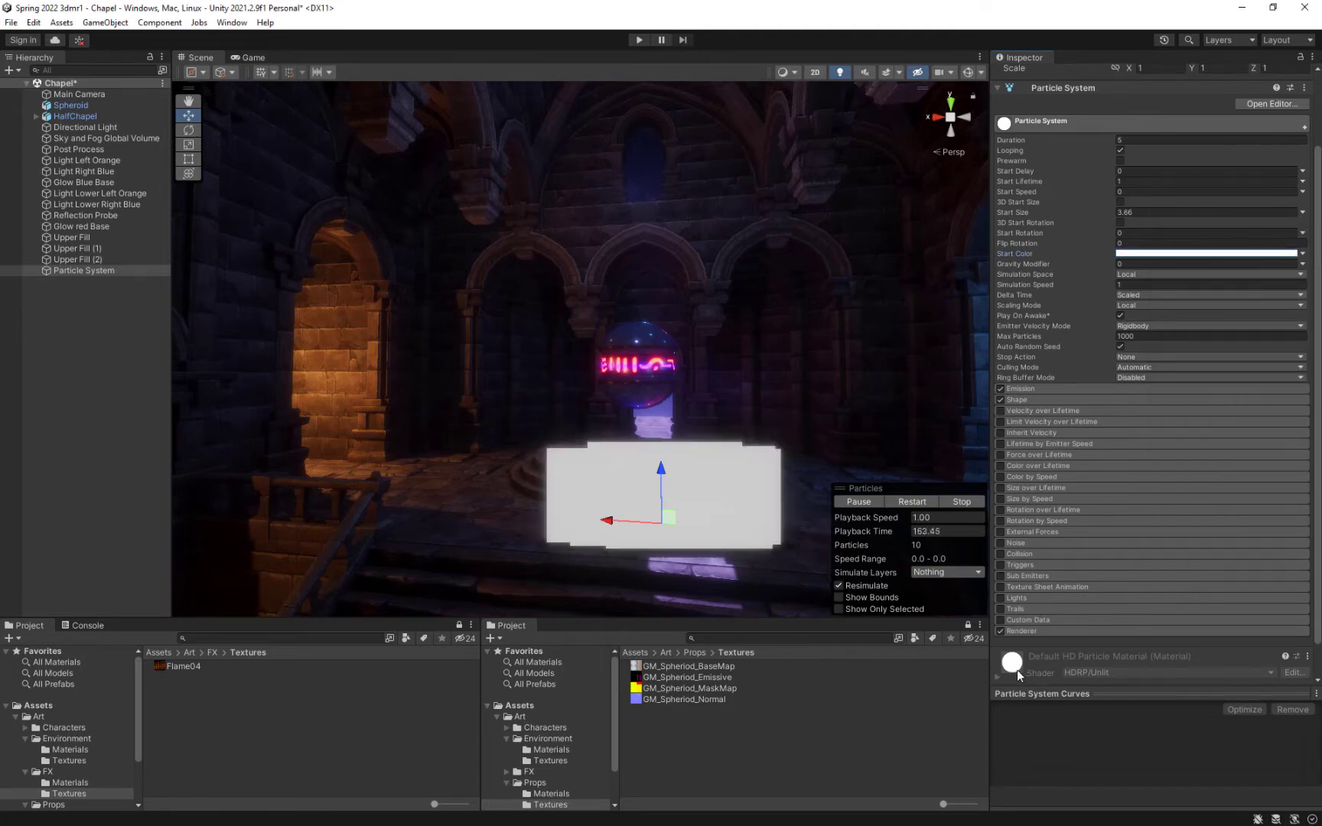
Step: Set the particles' Start Lifetime to 5 and inspect the emission near the platform stairs
scroll(1216, 432, "down", 2)
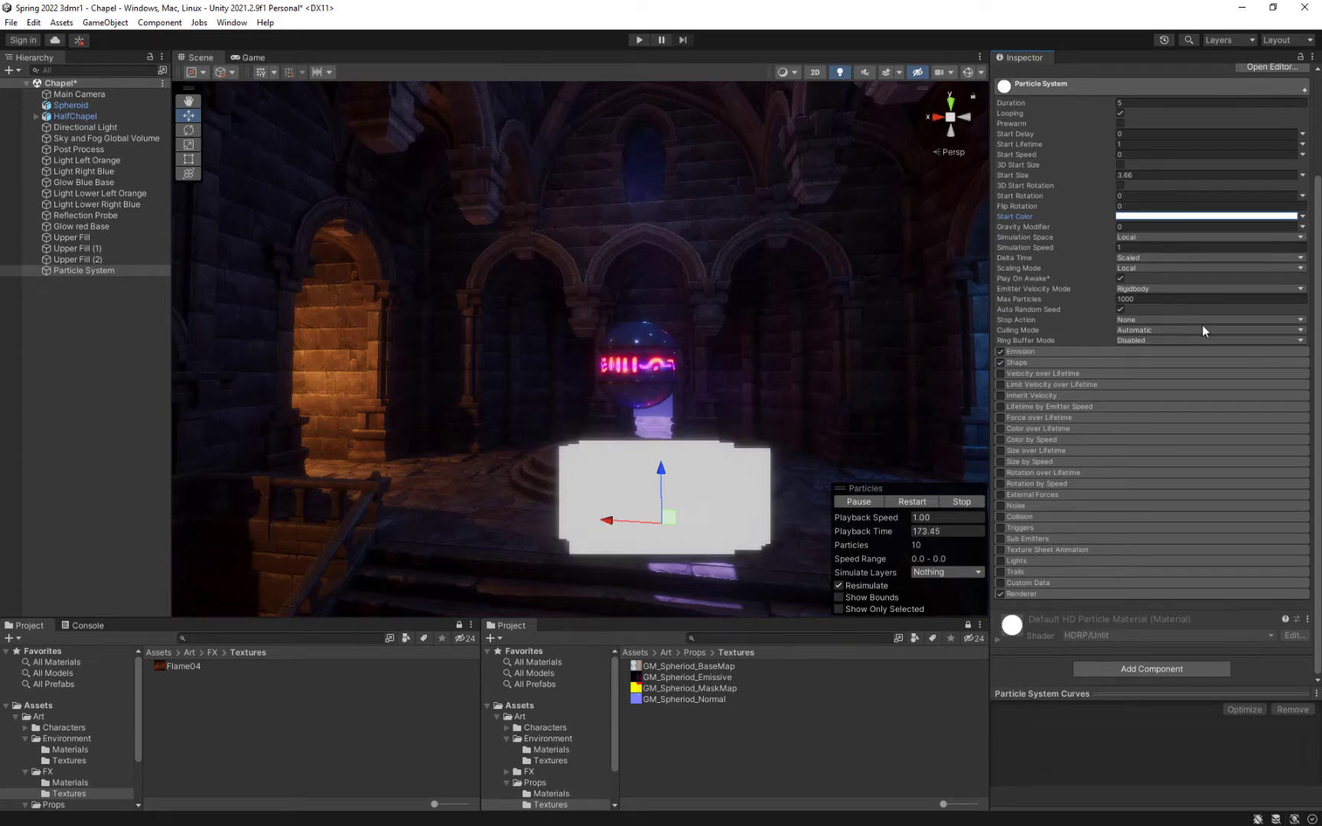
left_click(1147, 299)
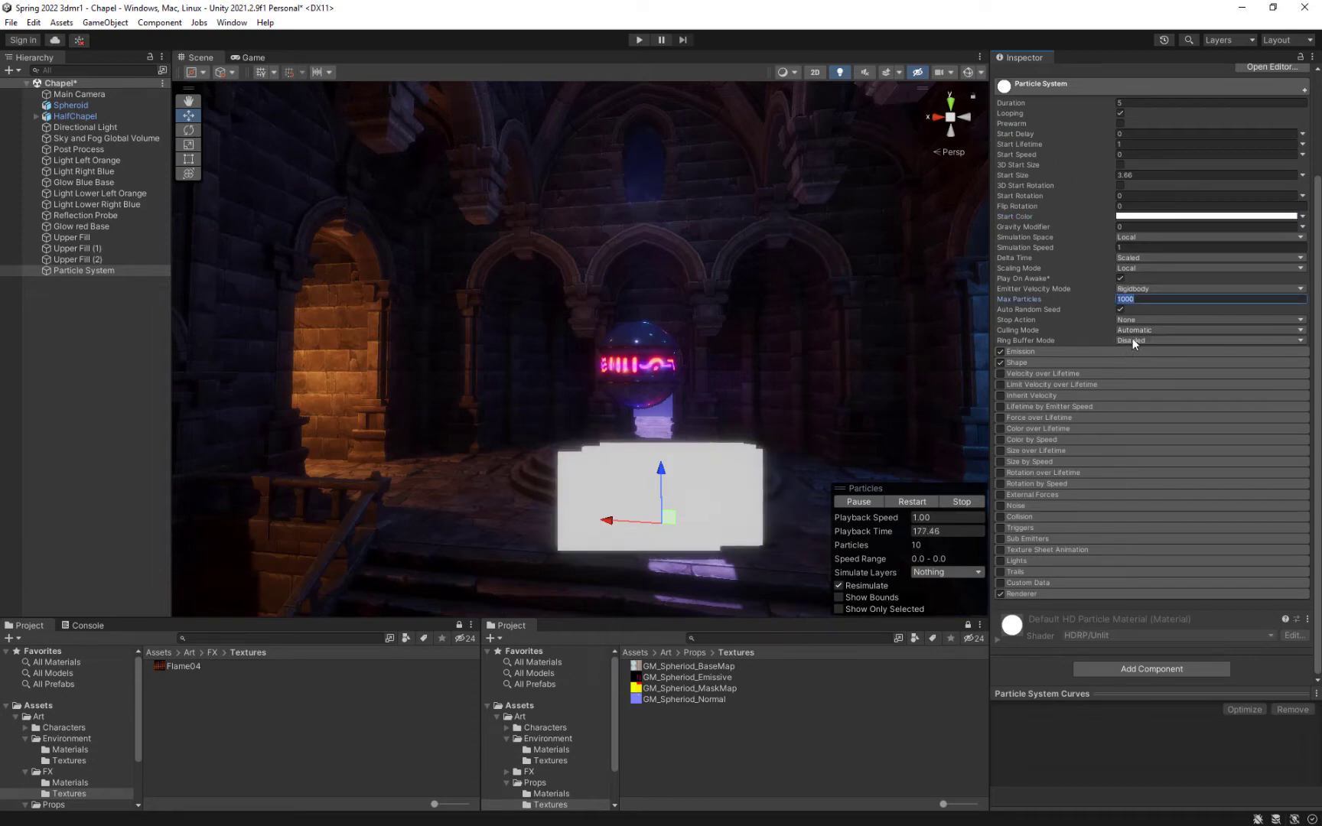
middle_click_drag(768, 392, 720, 429)
left_click(1087, 145)
type("5")
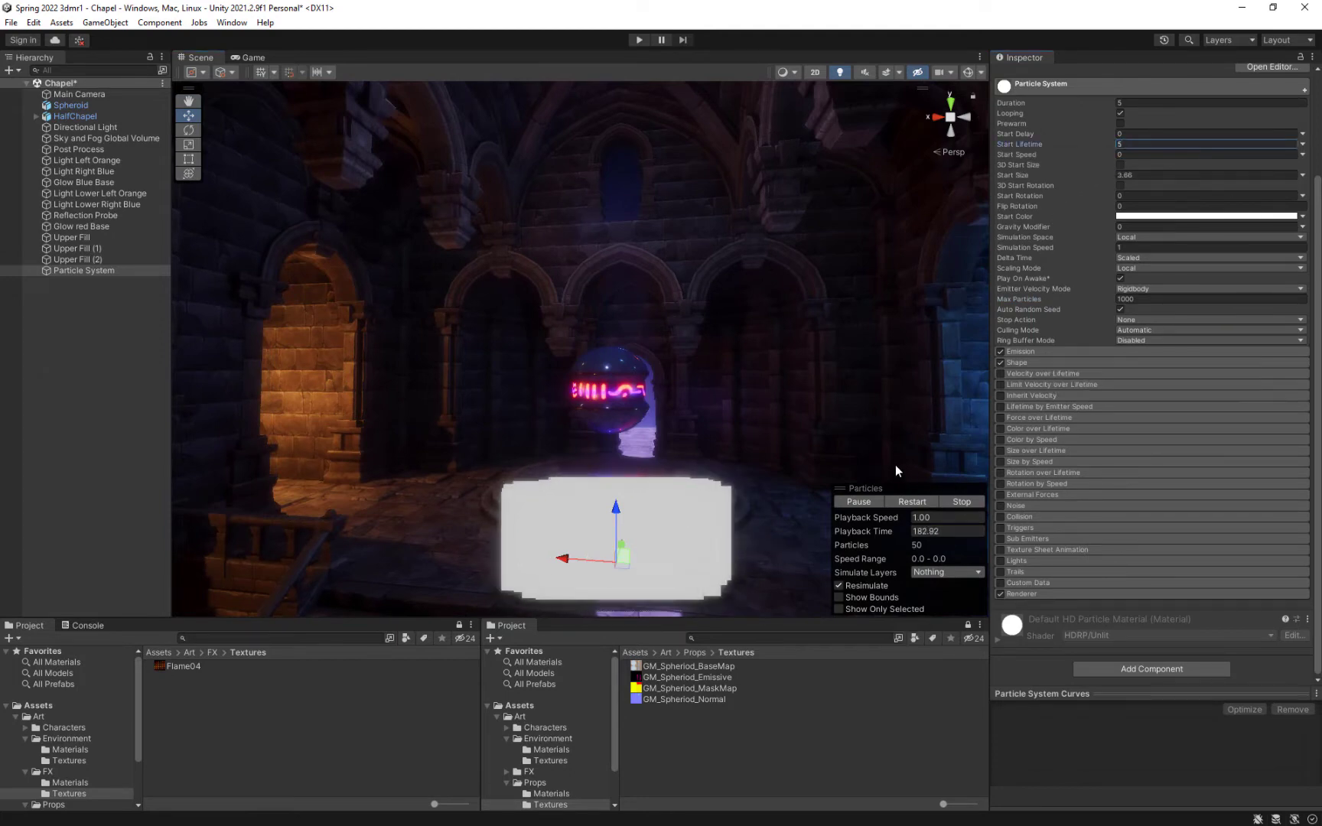
middle_click_drag(731, 472, 807, 416)
left_click(1148, 135)
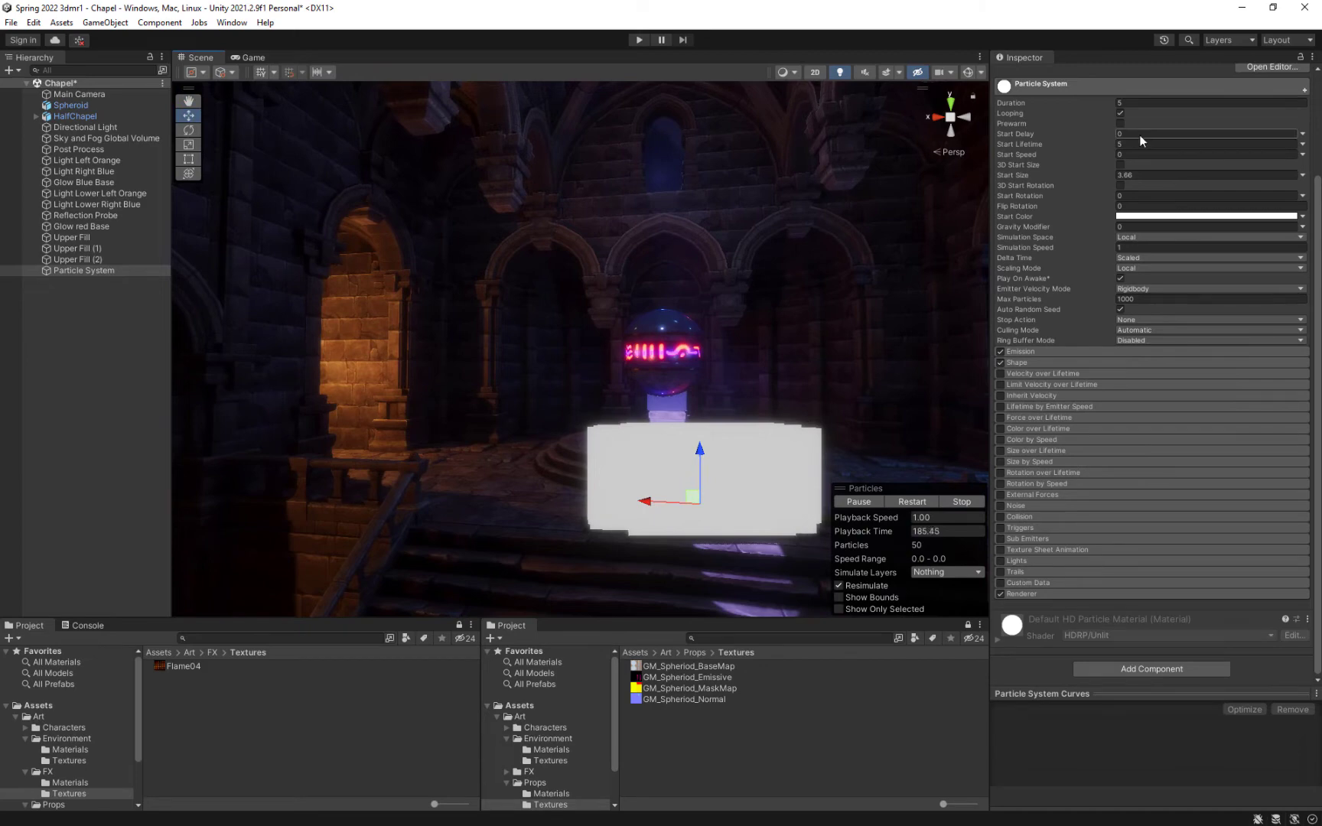
type("5")
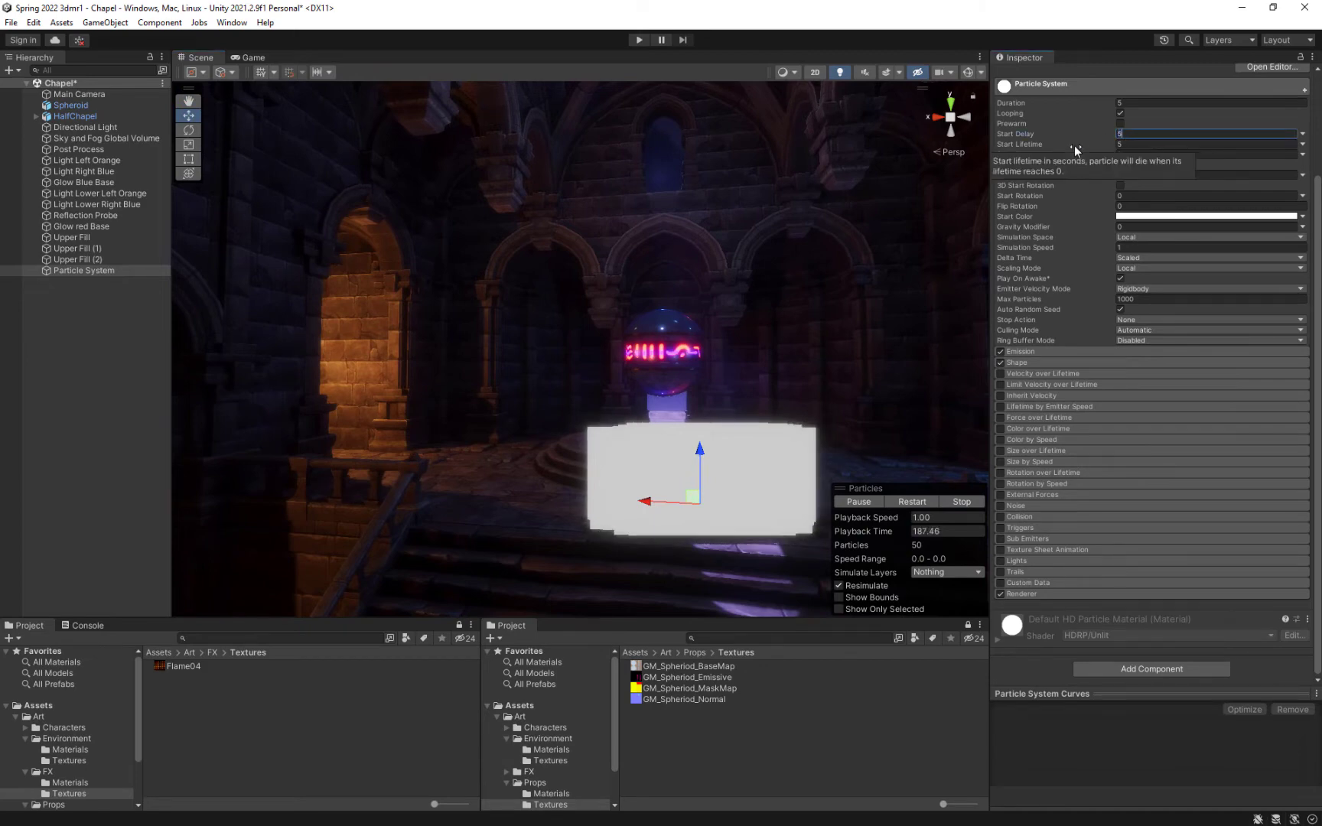
key("BackSpace")
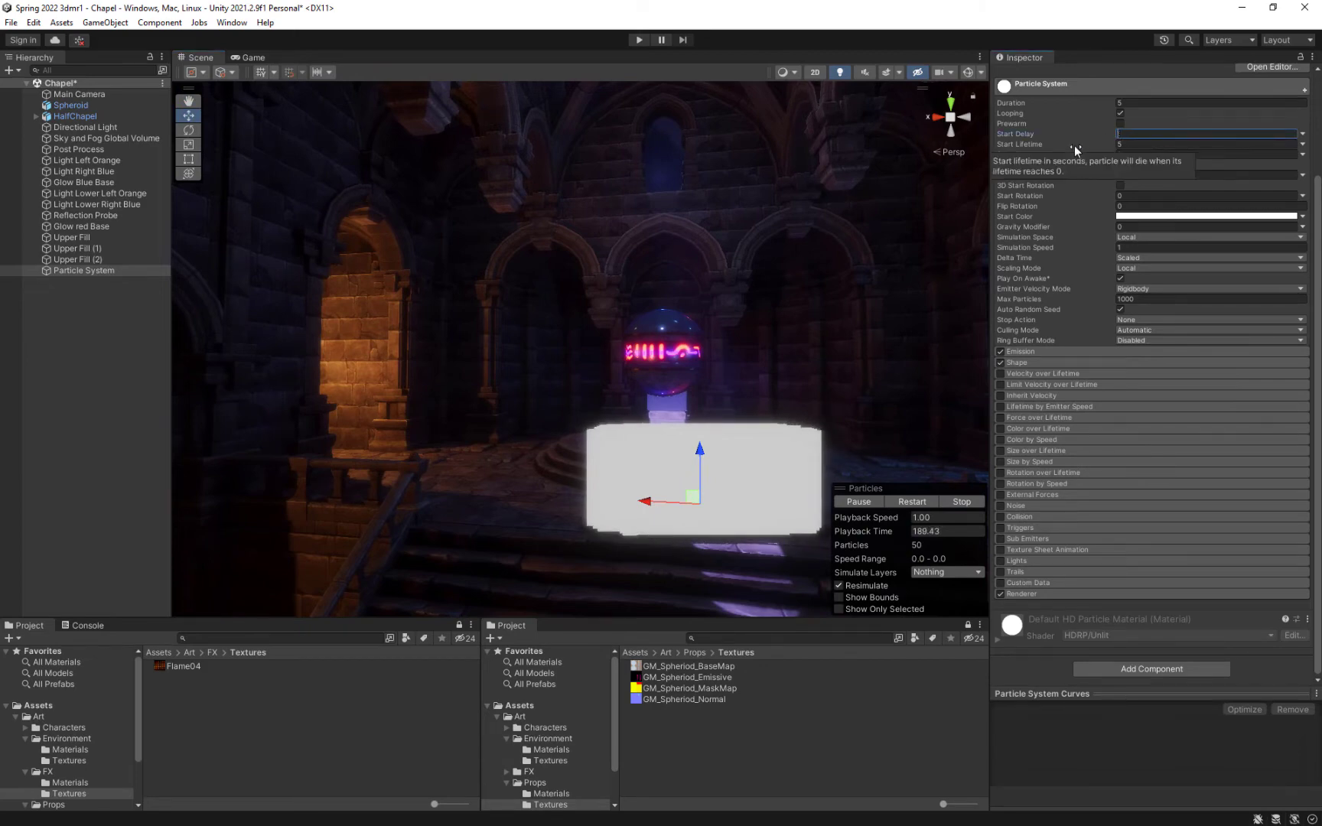
Step: Set the particles' Start Speed to 5 and their Start Size to 1
left_click(1185, 156)
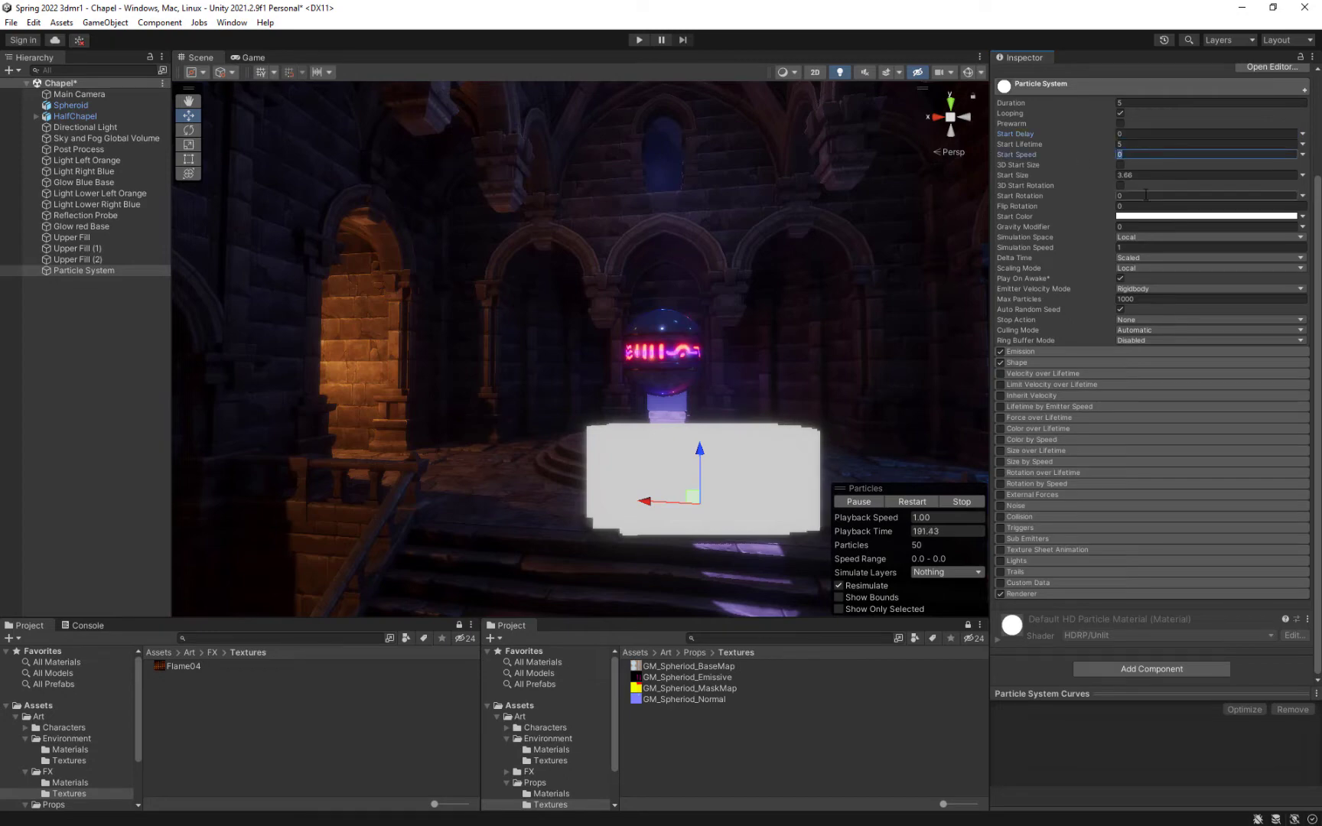
type("5")
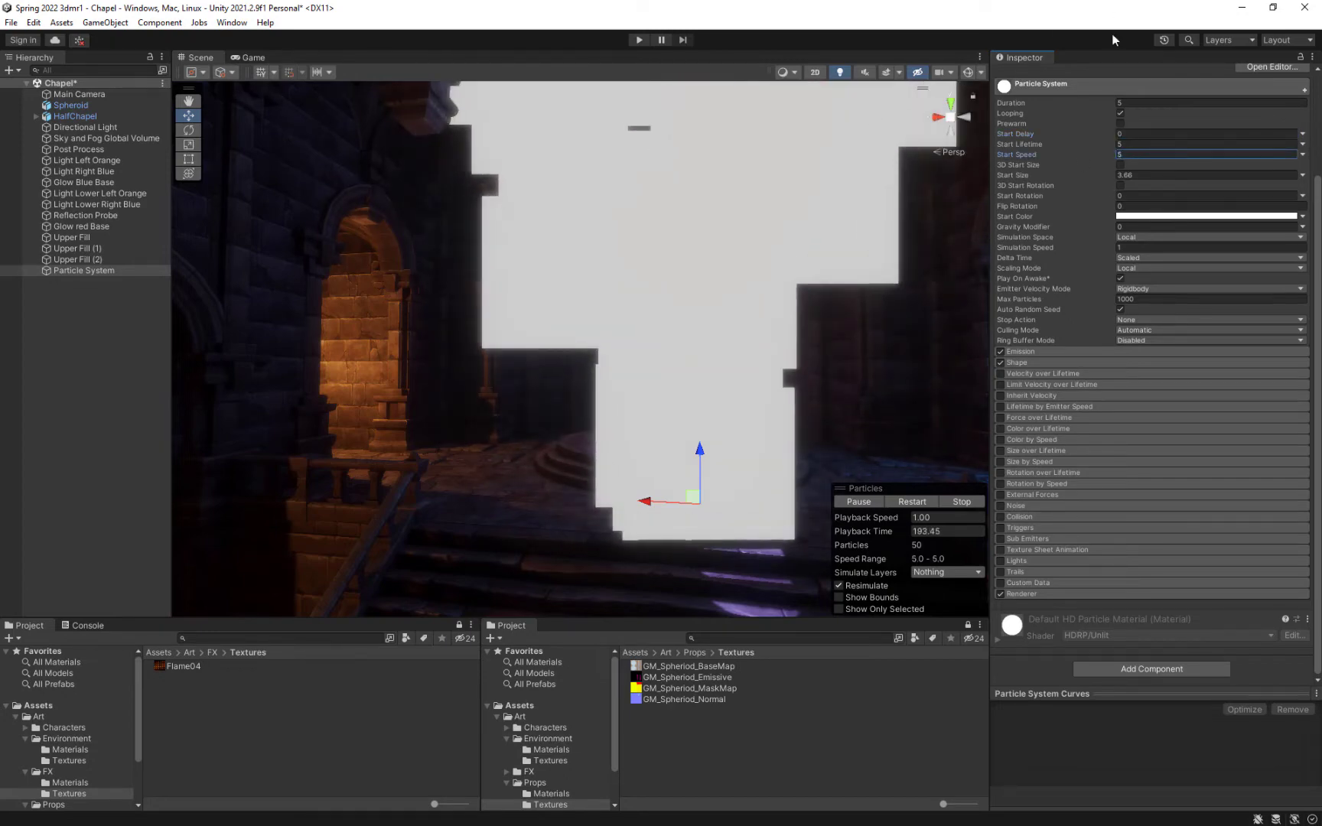
key("Tab")
type("1")
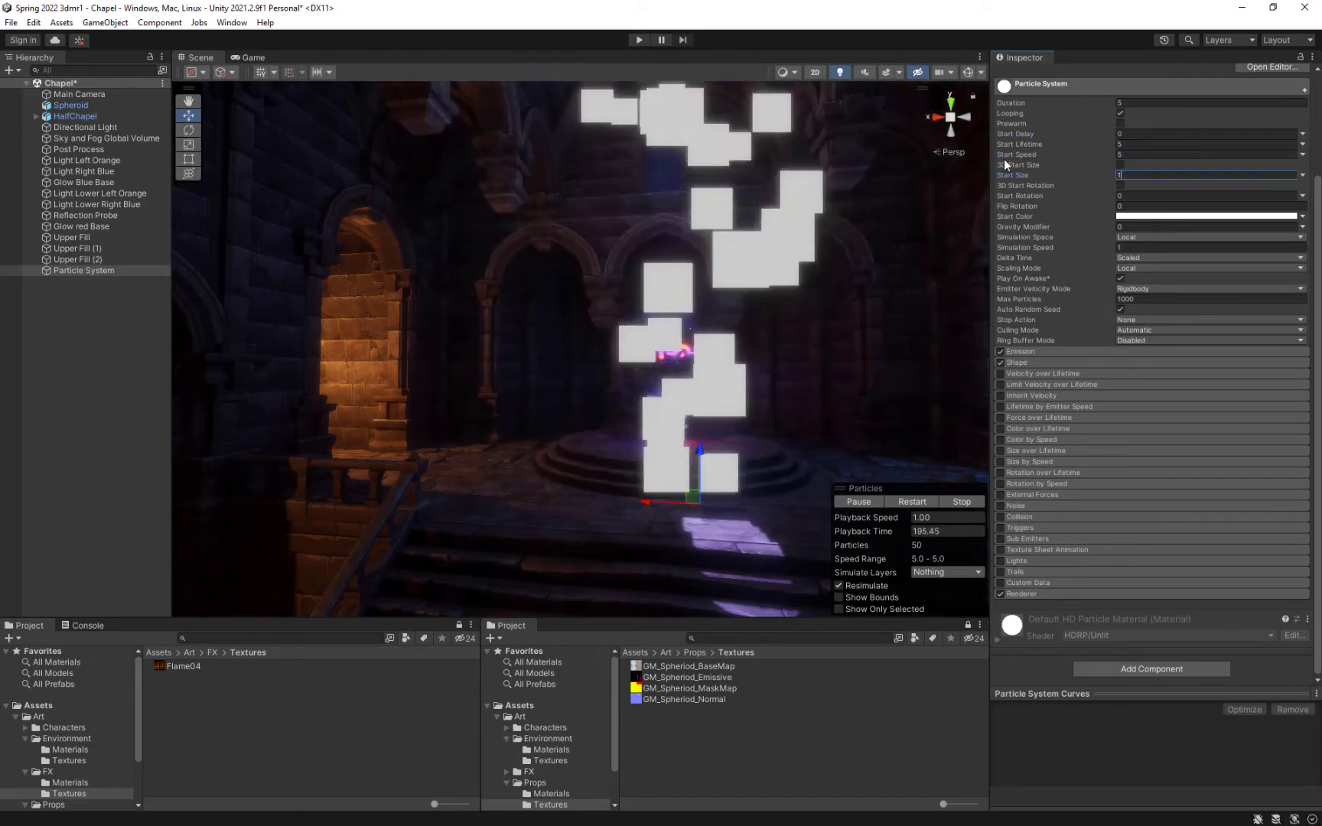
middle_click_drag(727, 474, 761, 420)
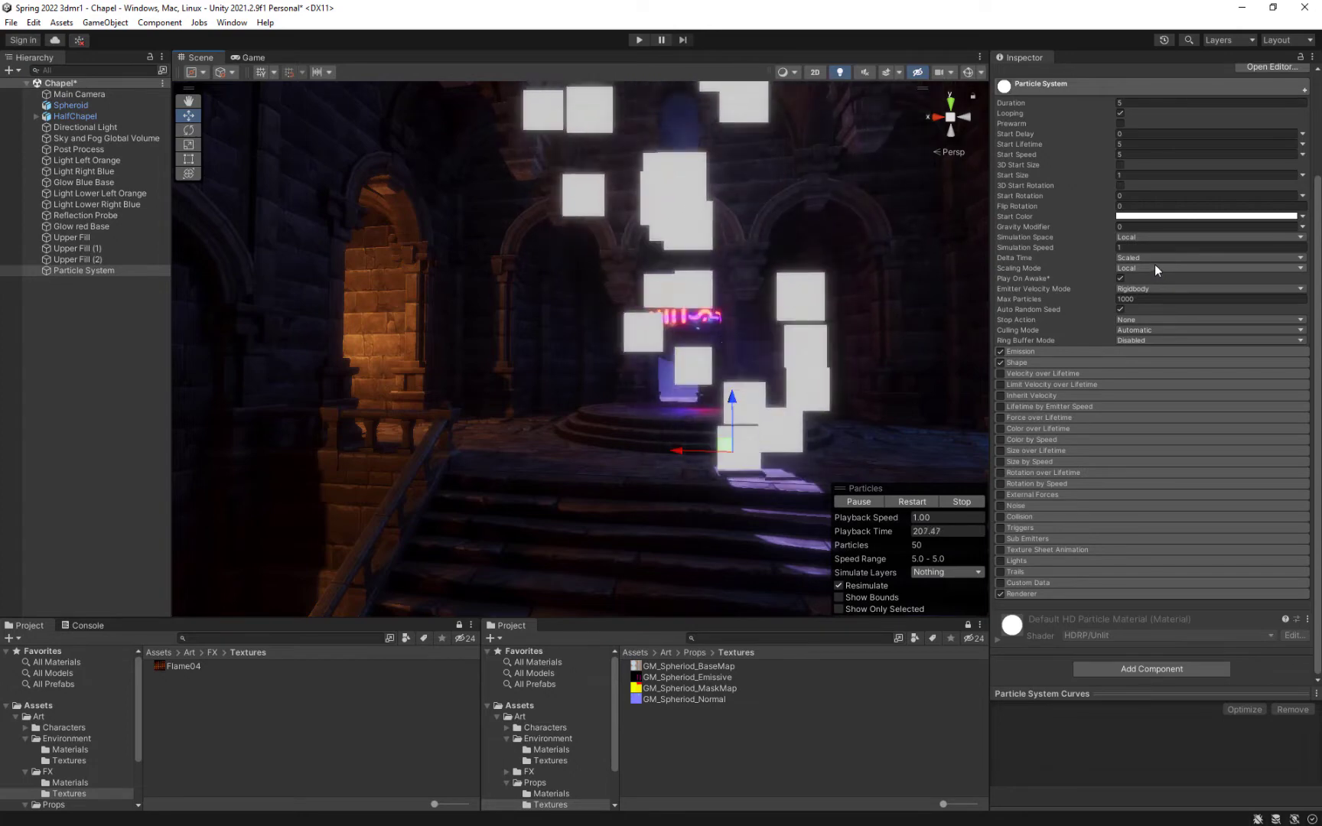
Step: Try a Gravity Modifier of 1 and then -1 on the particles to compare their motion
left_click(1139, 227)
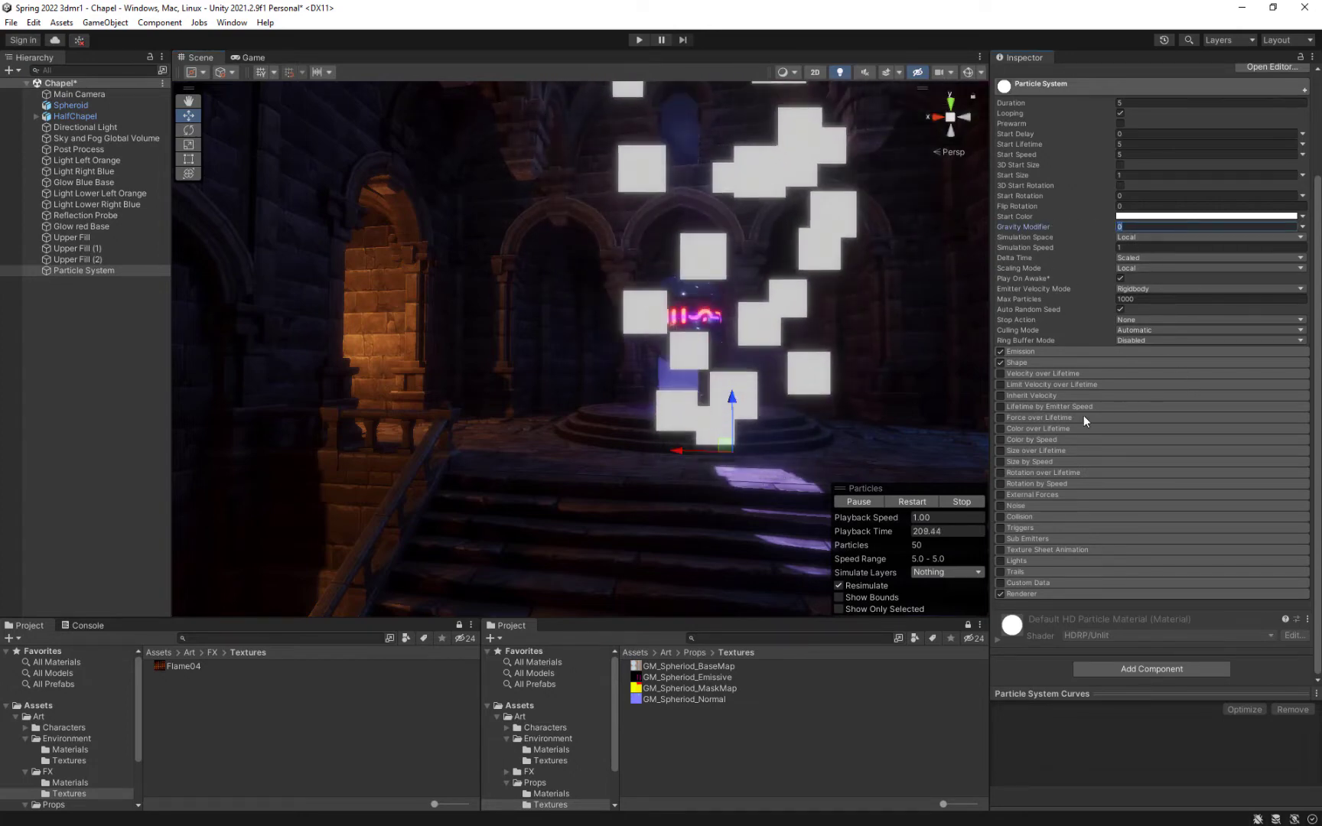
middle_click_drag(746, 314, 709, 301)
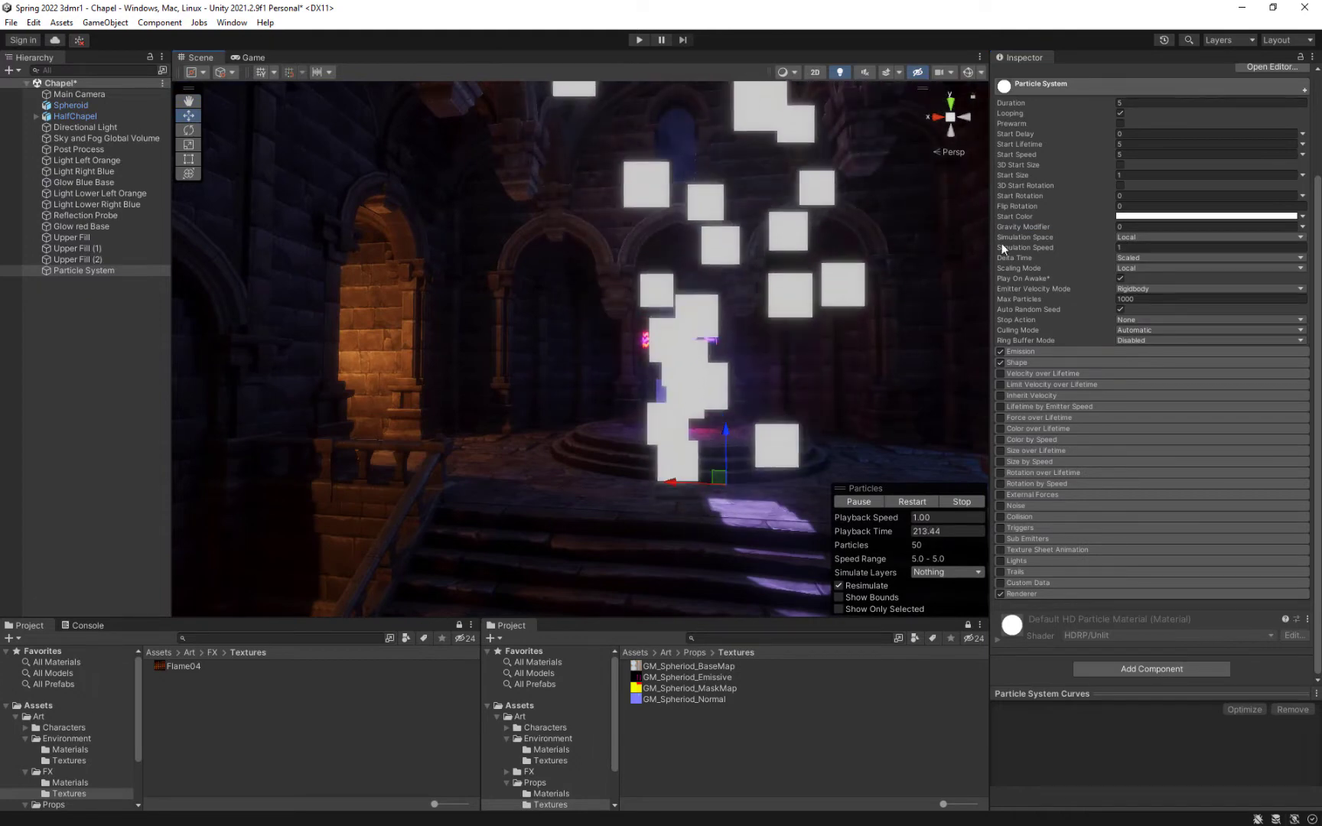
left_click(1076, 229)
type("1")
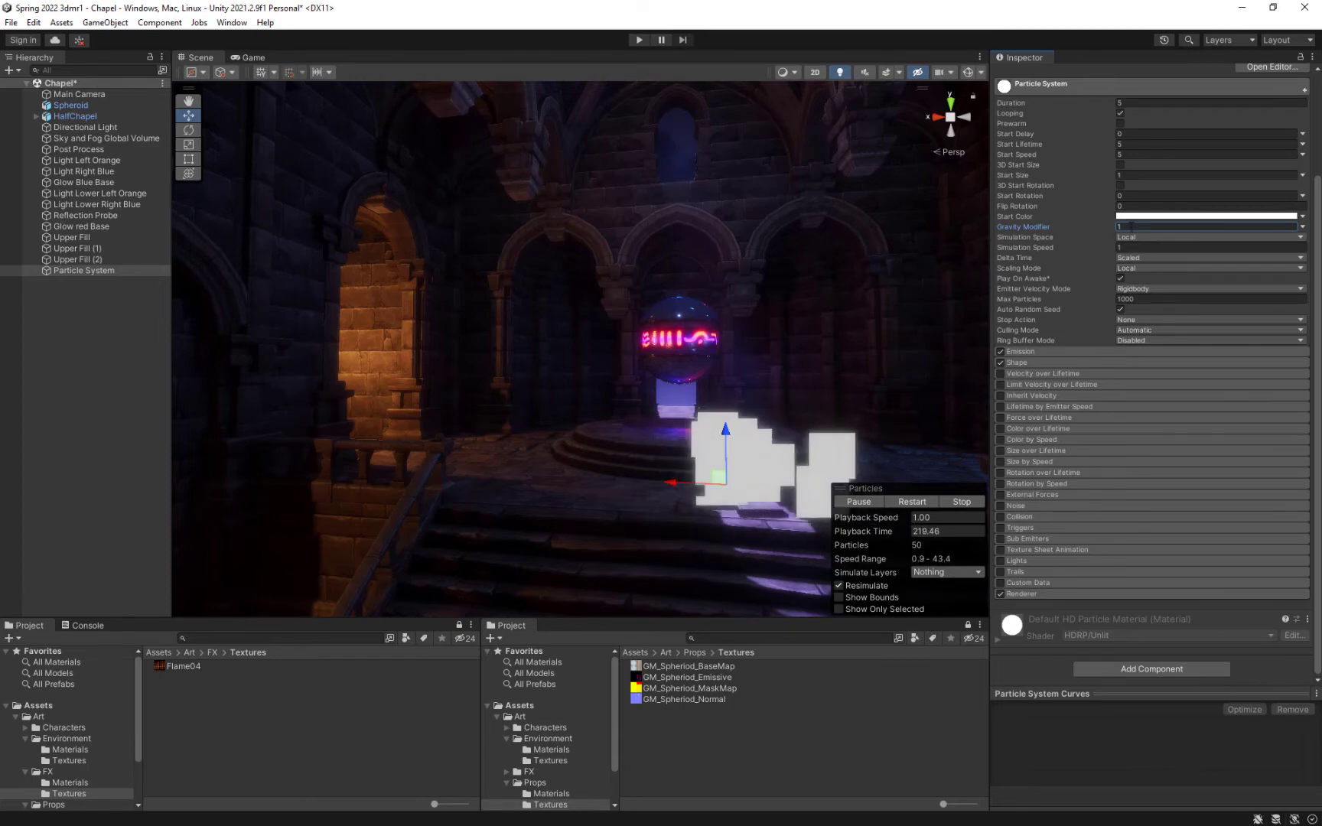
left_click_drag(1147, 227, 1048, 225)
type("-1")
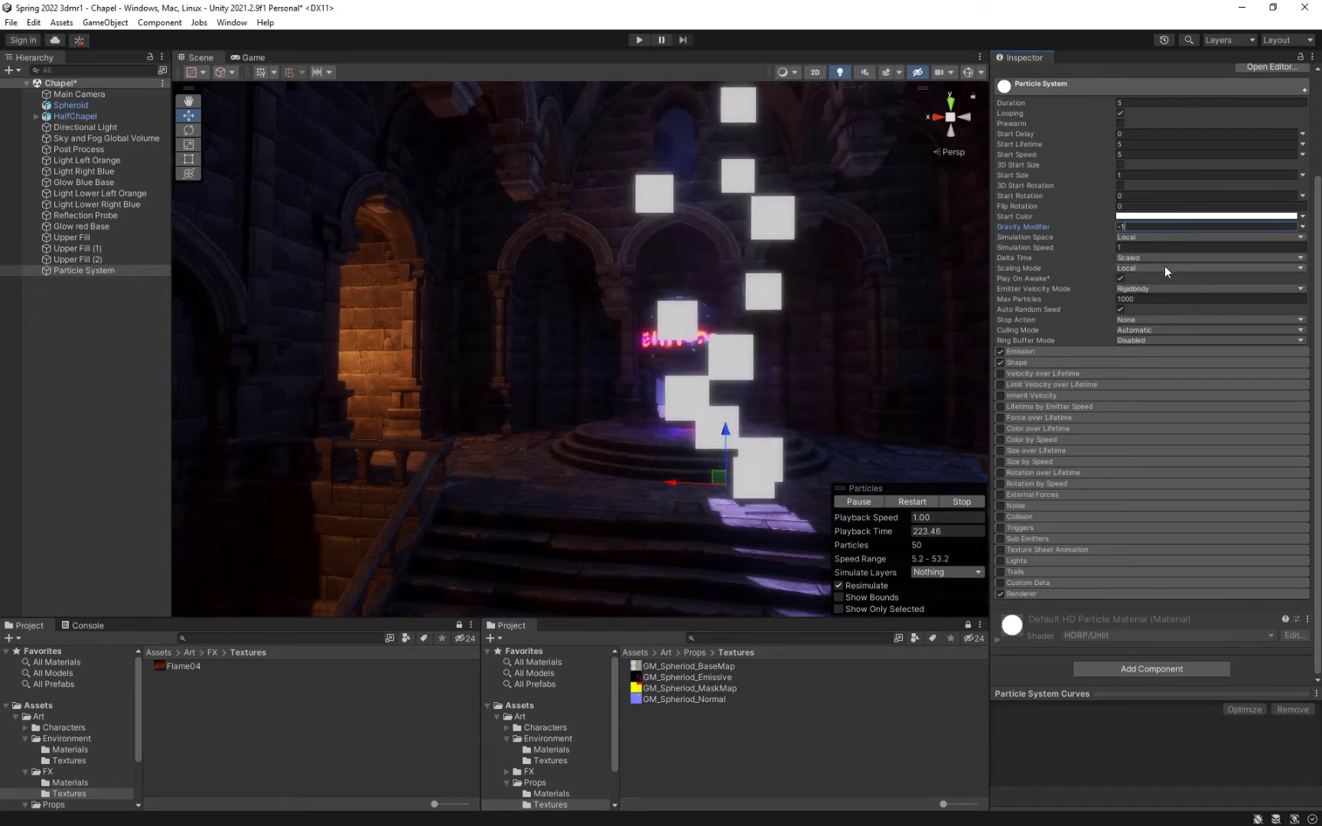
Step: Try Gravity Modifier values of .15 and .25 on the particles, and finally reset it to 0
left_click_drag(1141, 227, 1069, 223)
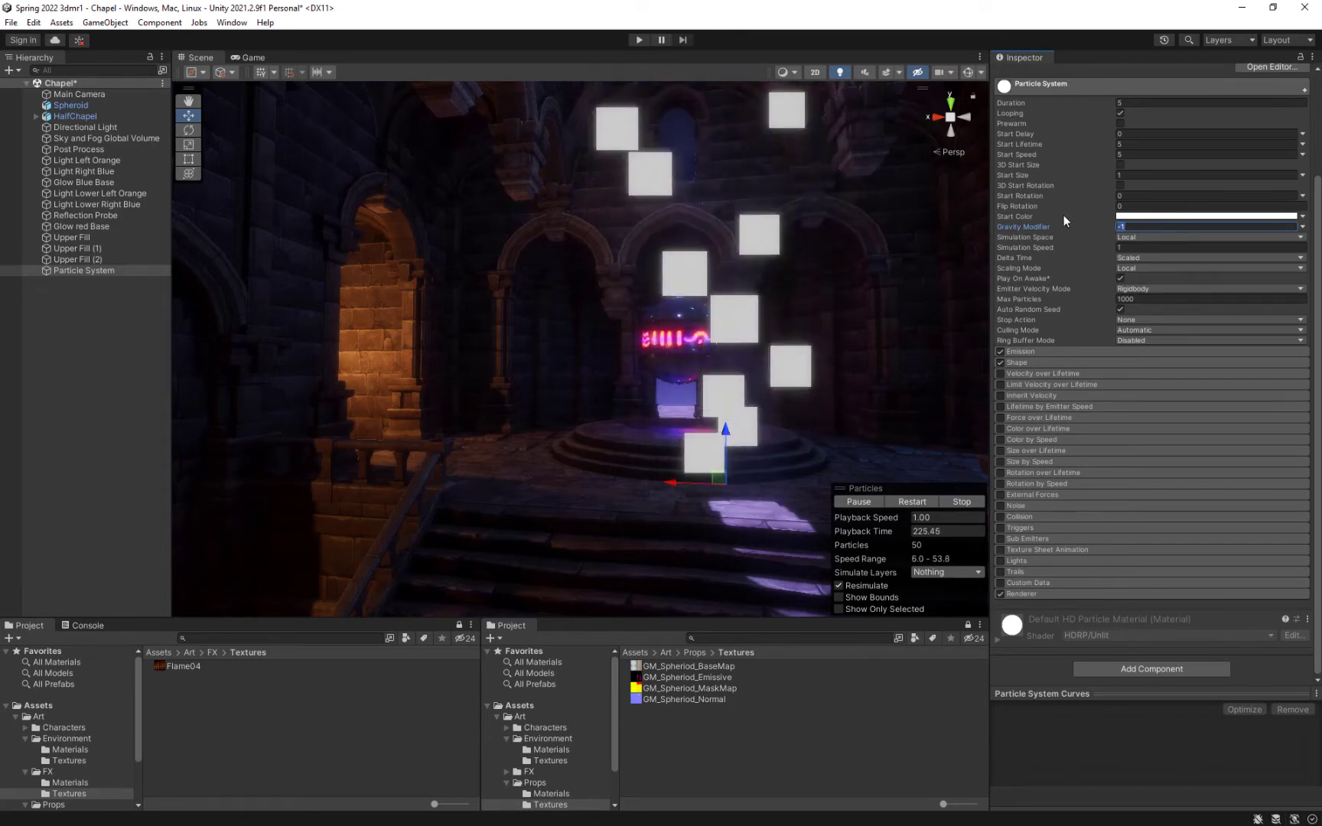
key("BackSpace")
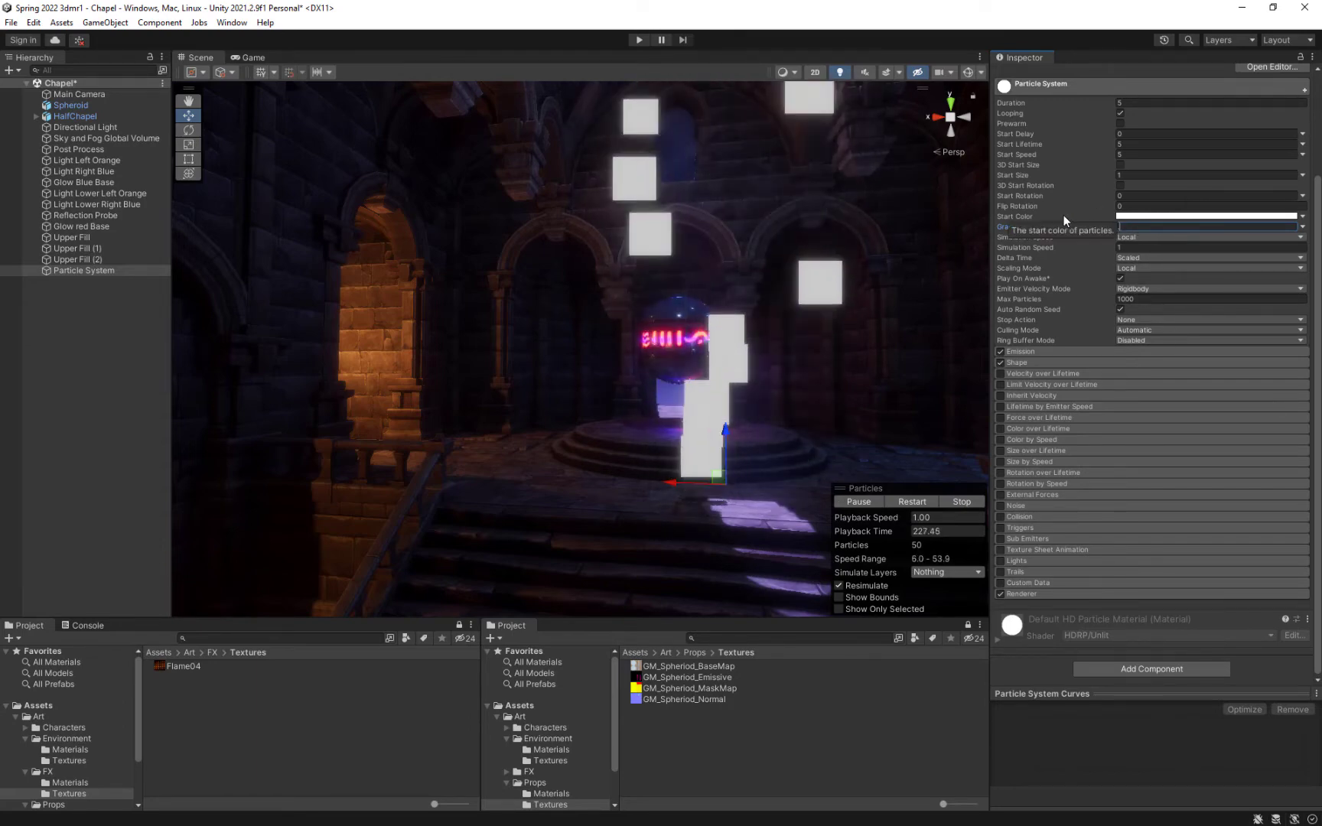
type(".15")
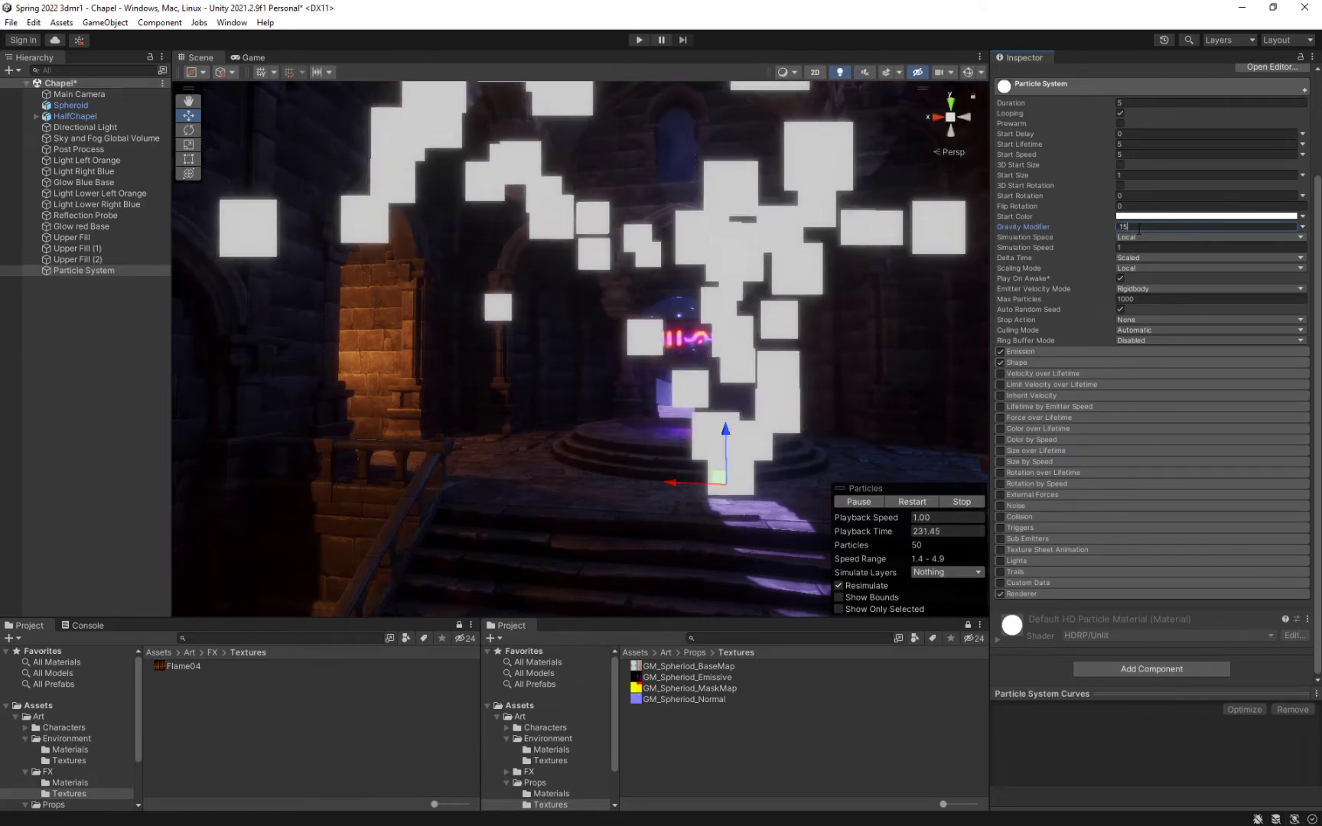
left_click_drag(1154, 226, 1061, 225)
type(".25")
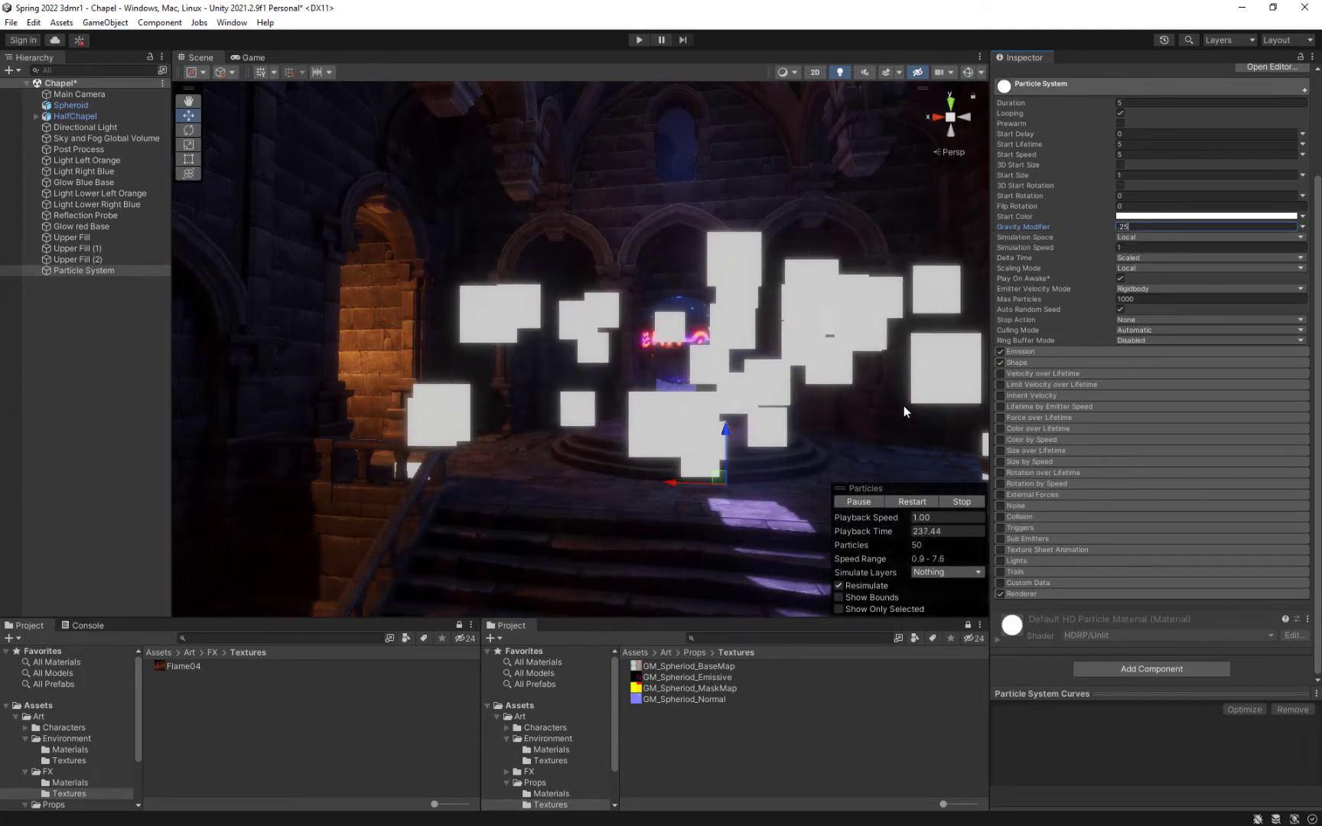
left_click_drag(1138, 226, 1051, 232)
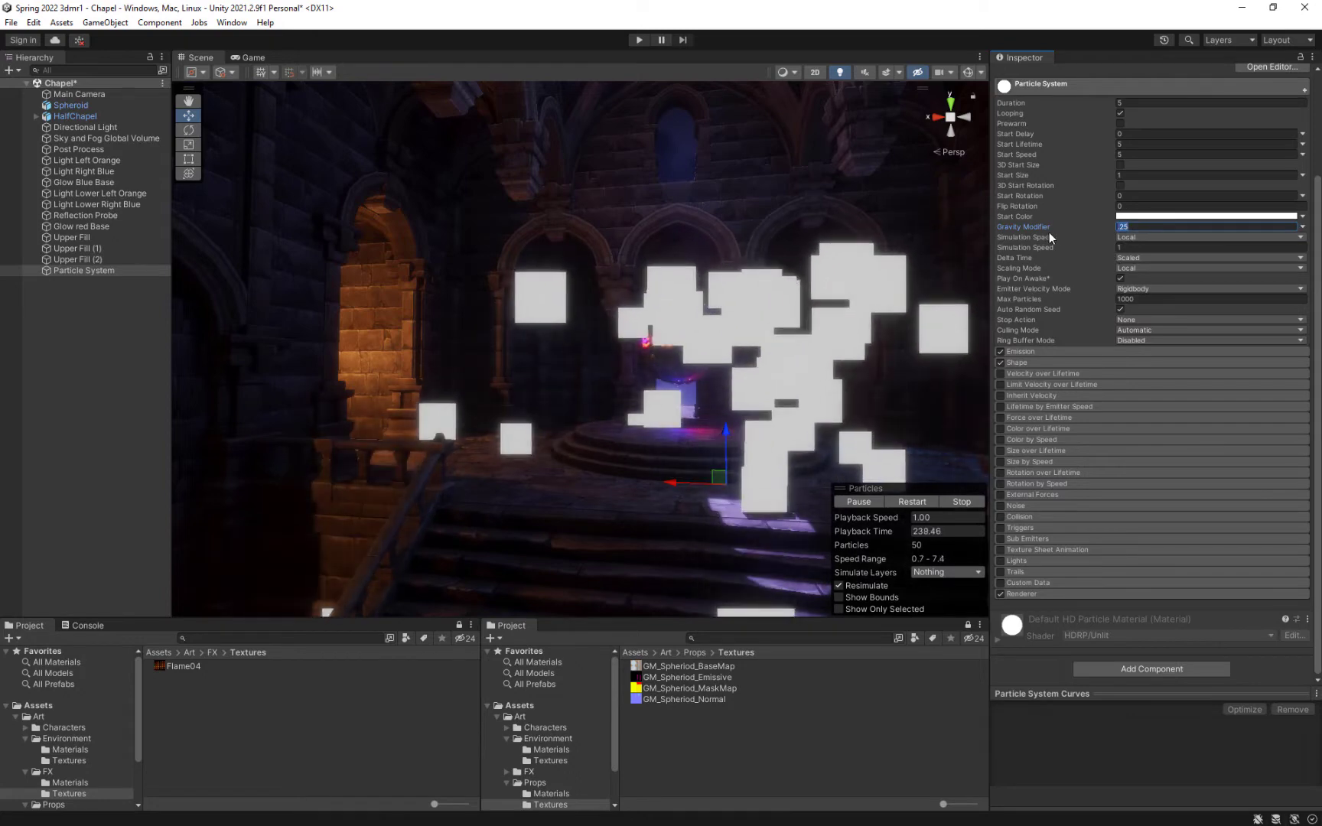
type("0")
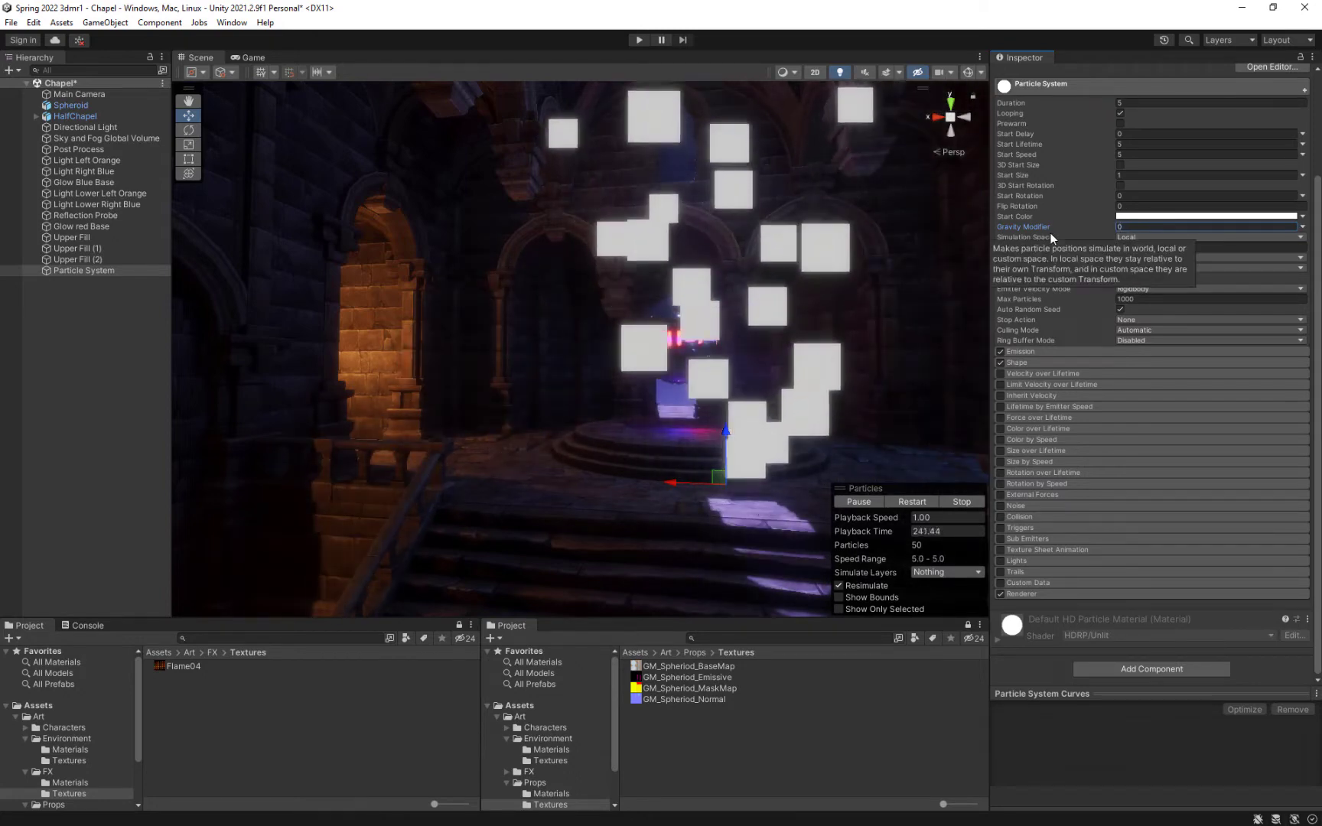
Step: Move the particle system back and forth along its X axis to watch how the emitted particles follow it
right_click_drag(844, 280, 860, 279)
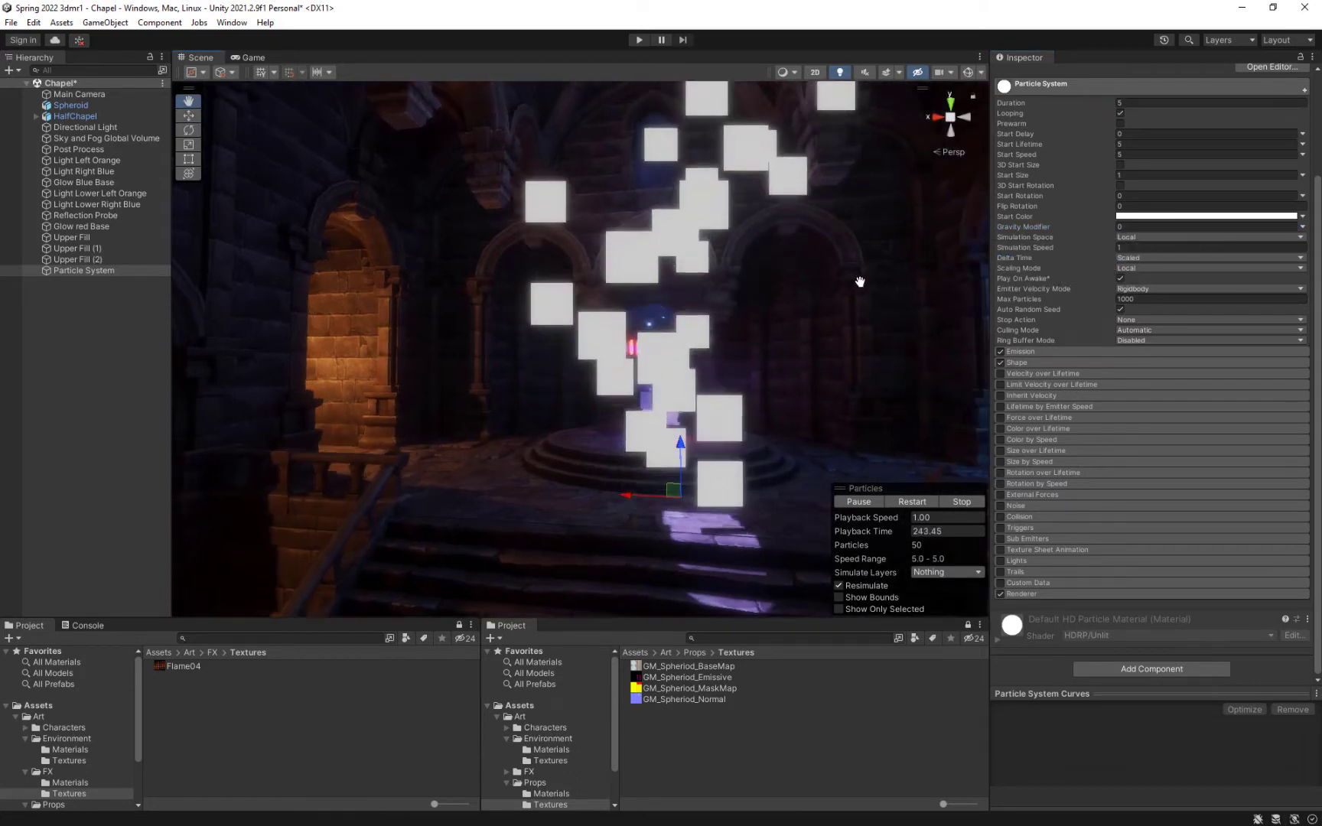
middle_click_drag(869, 370, 788, 374)
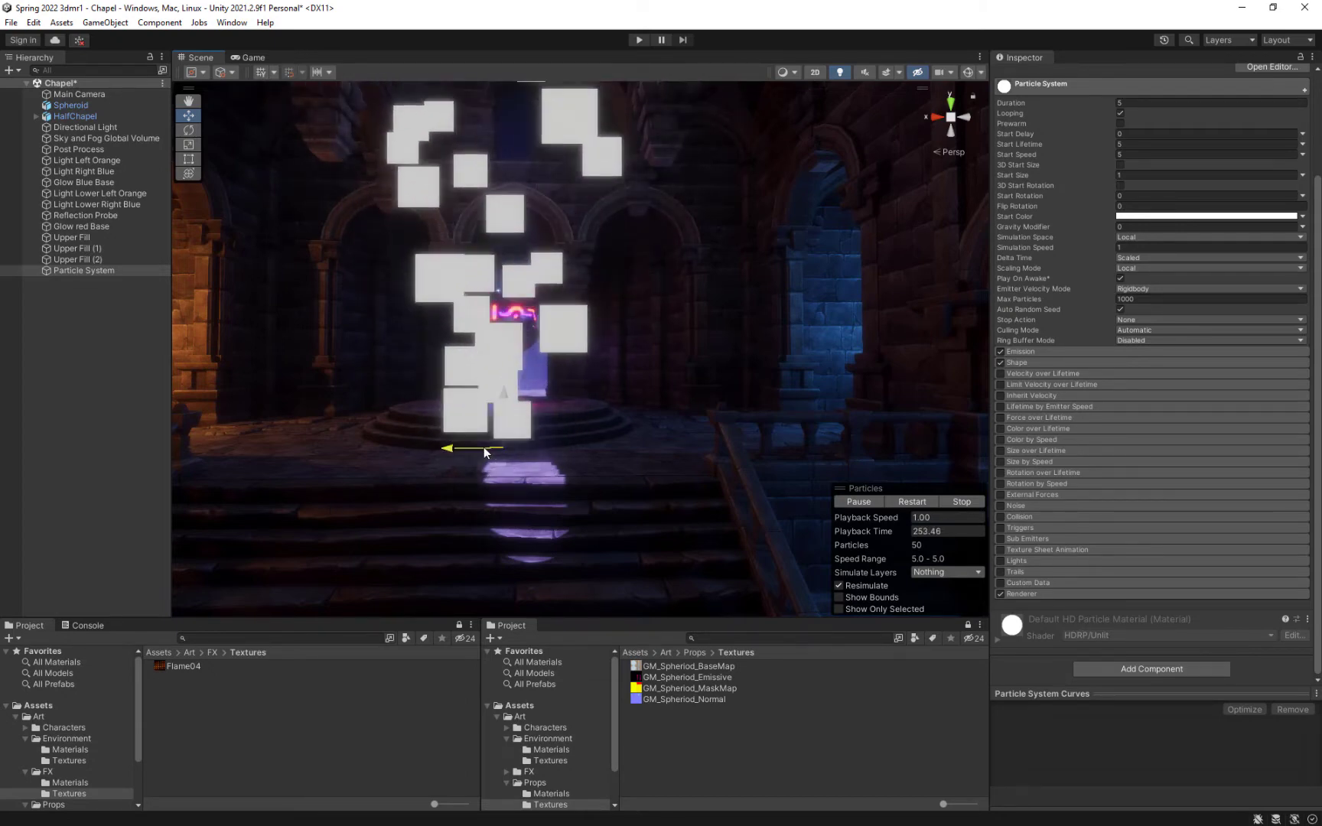
mouse_move(484, 447)
left_mouse_down()
mouse_move(268, 433)
mouse_move(763, 443)
mouse_move(243, 433)
mouse_move(536, 446)
mouse_move(458, 452)
left_mouse_up()
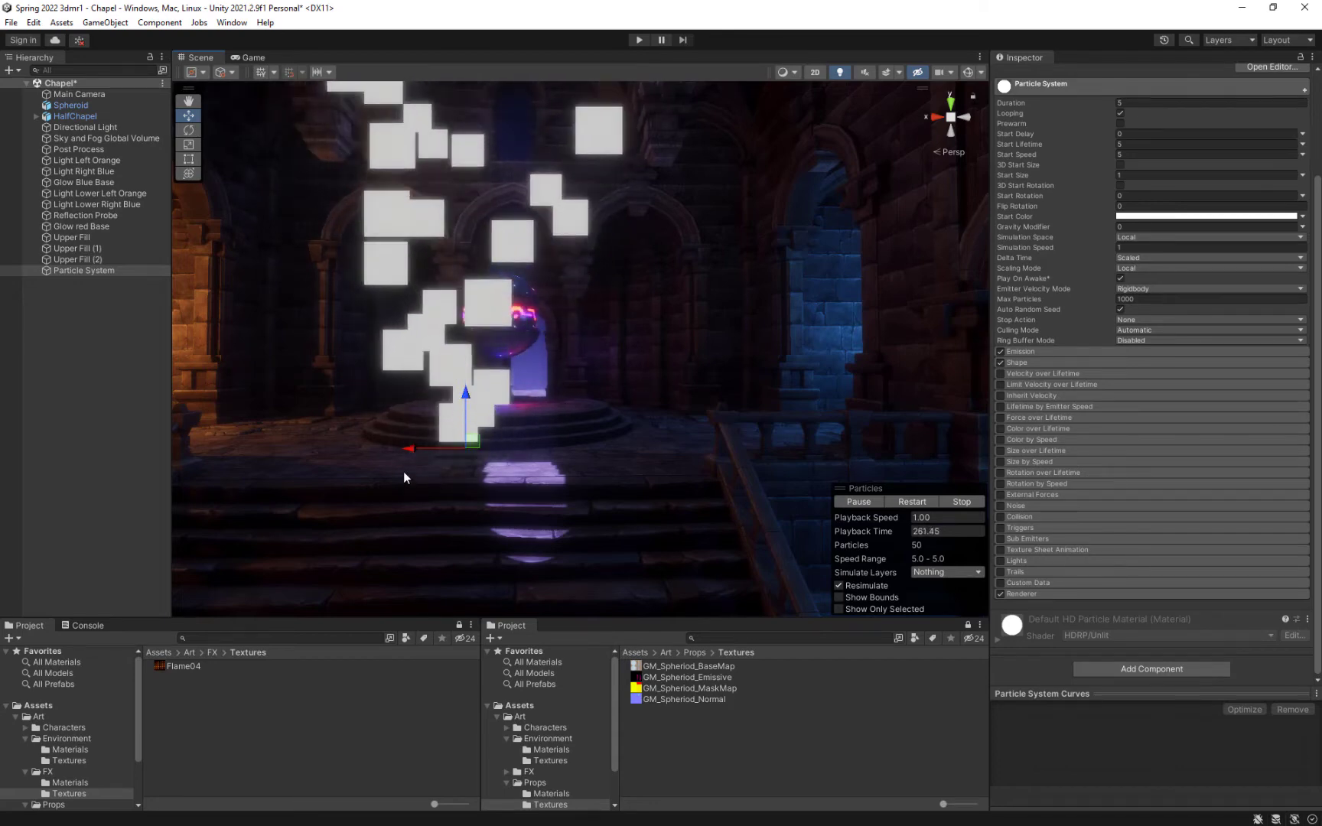
mouse_move(435, 448)
left_mouse_down()
mouse_move(650, 442)
mouse_move(275, 448)
mouse_move(821, 441)
mouse_move(724, 457)
mouse_move(434, 457)
left_mouse_up()
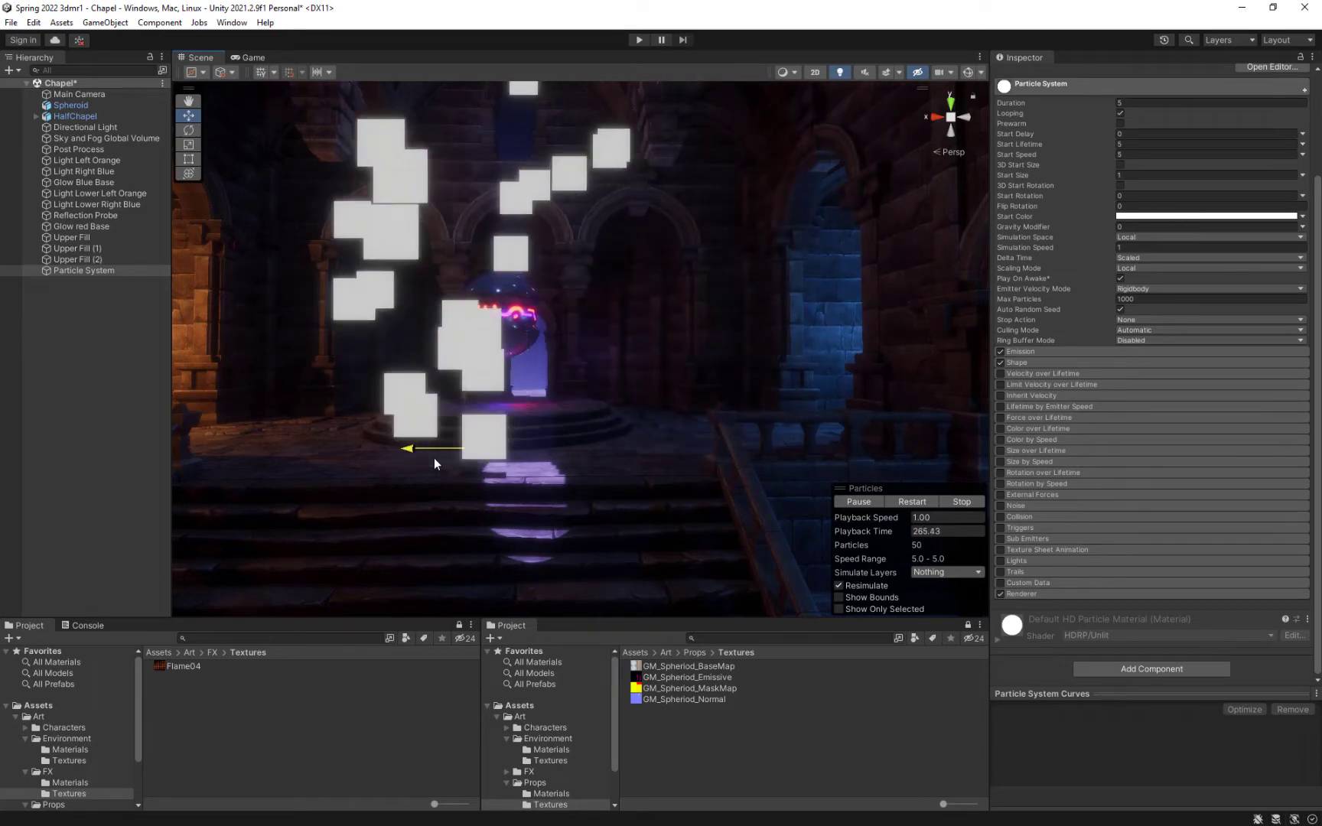
Step: Set the particles' Simulation Space to World and move the emitter along its X axis to test the trailing behaviour
left_click(1163, 270)
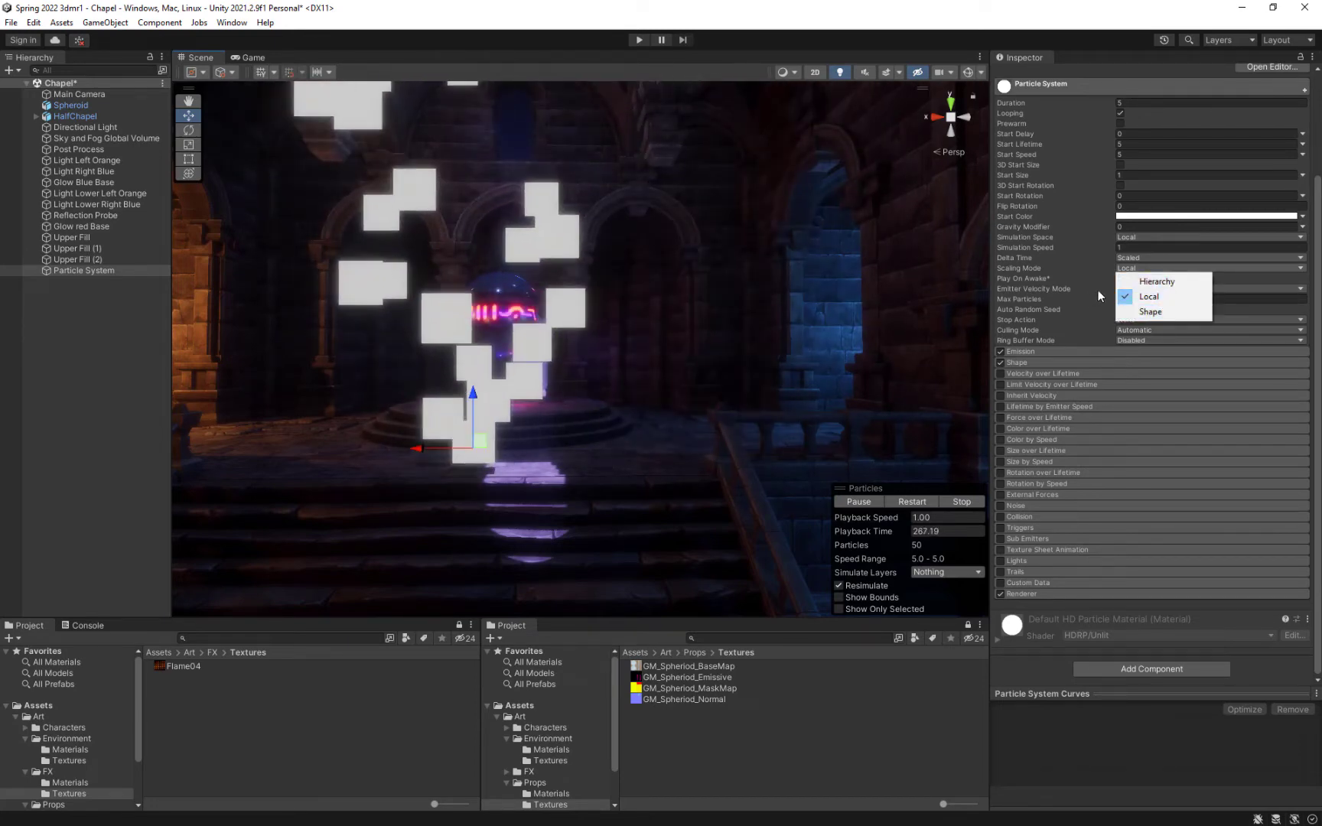
left_click(1089, 265)
left_click(1132, 235)
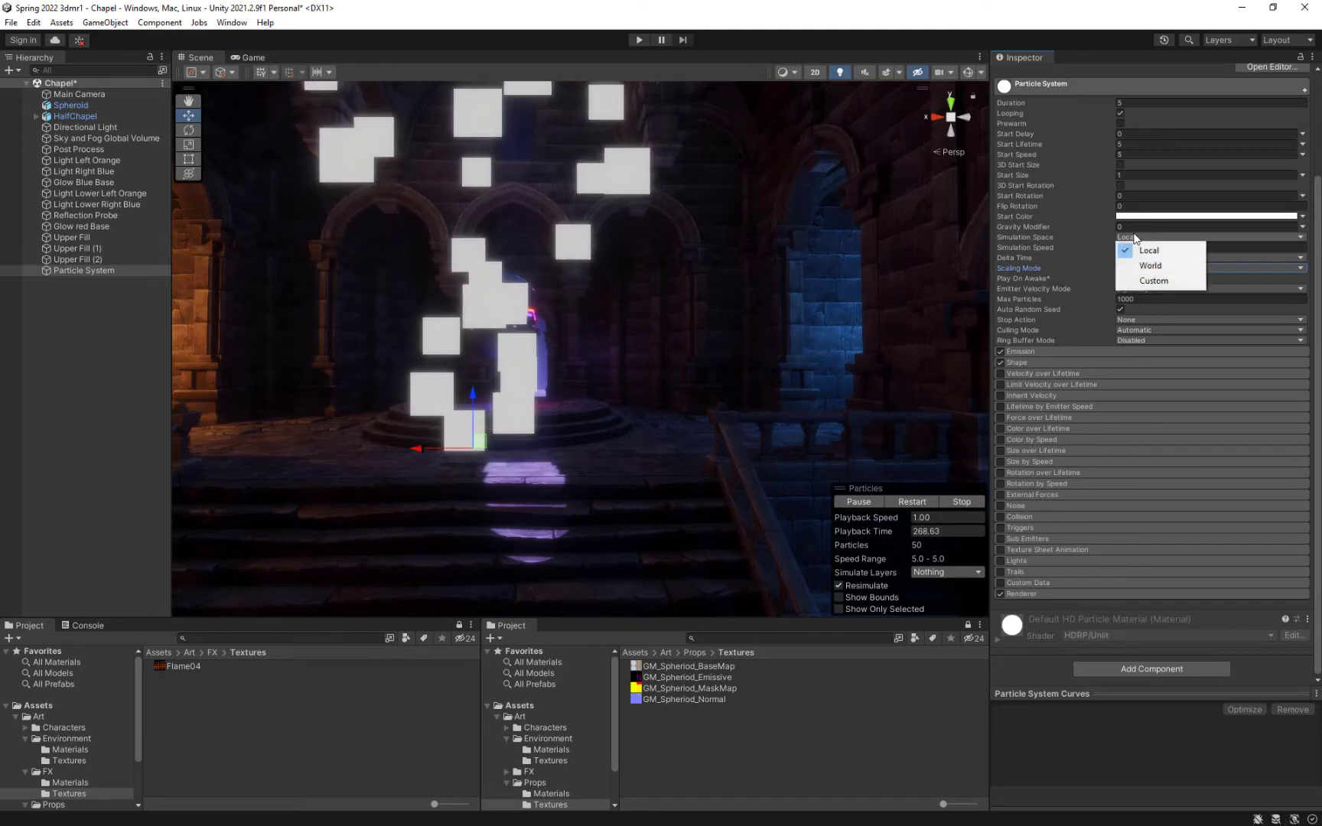
left_click(1152, 265)
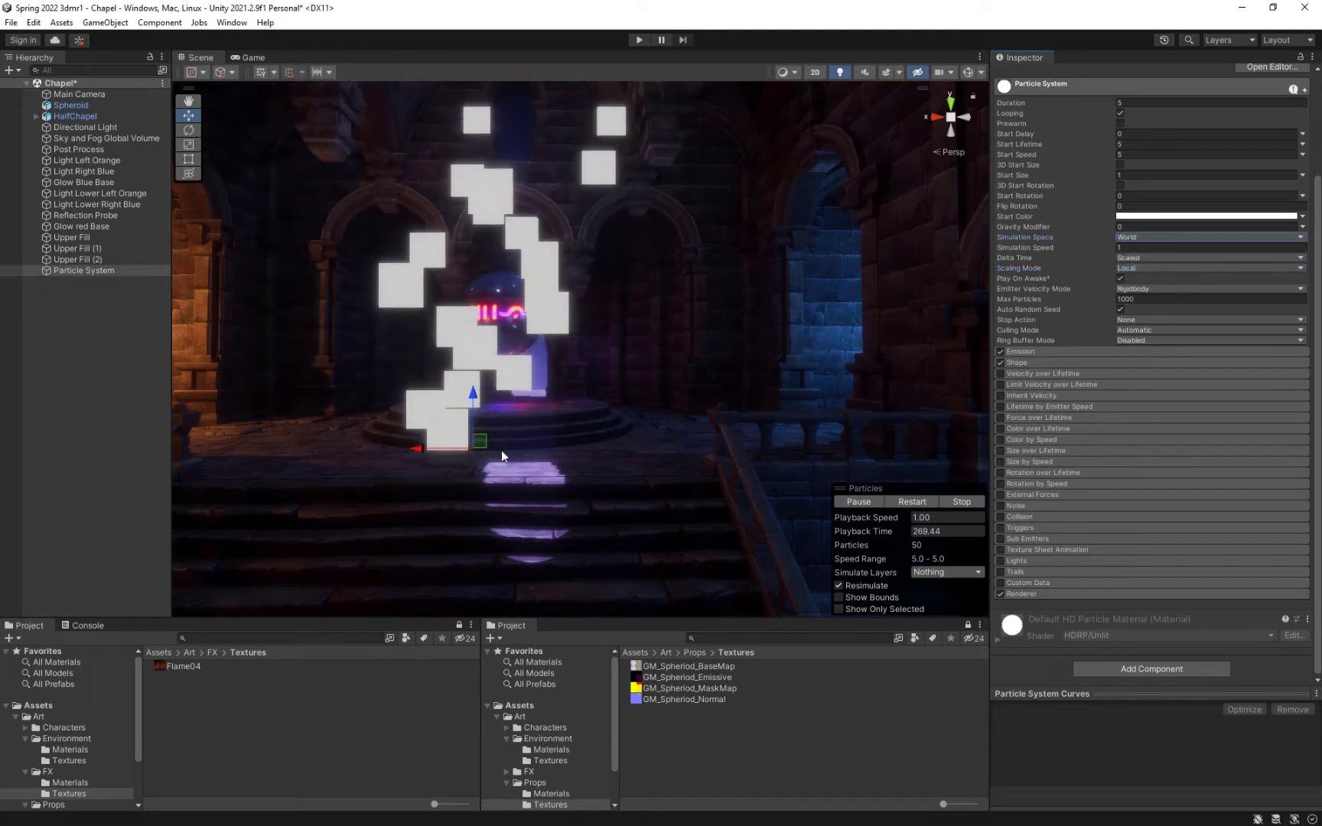
left_click_drag(445, 449, 538, 448)
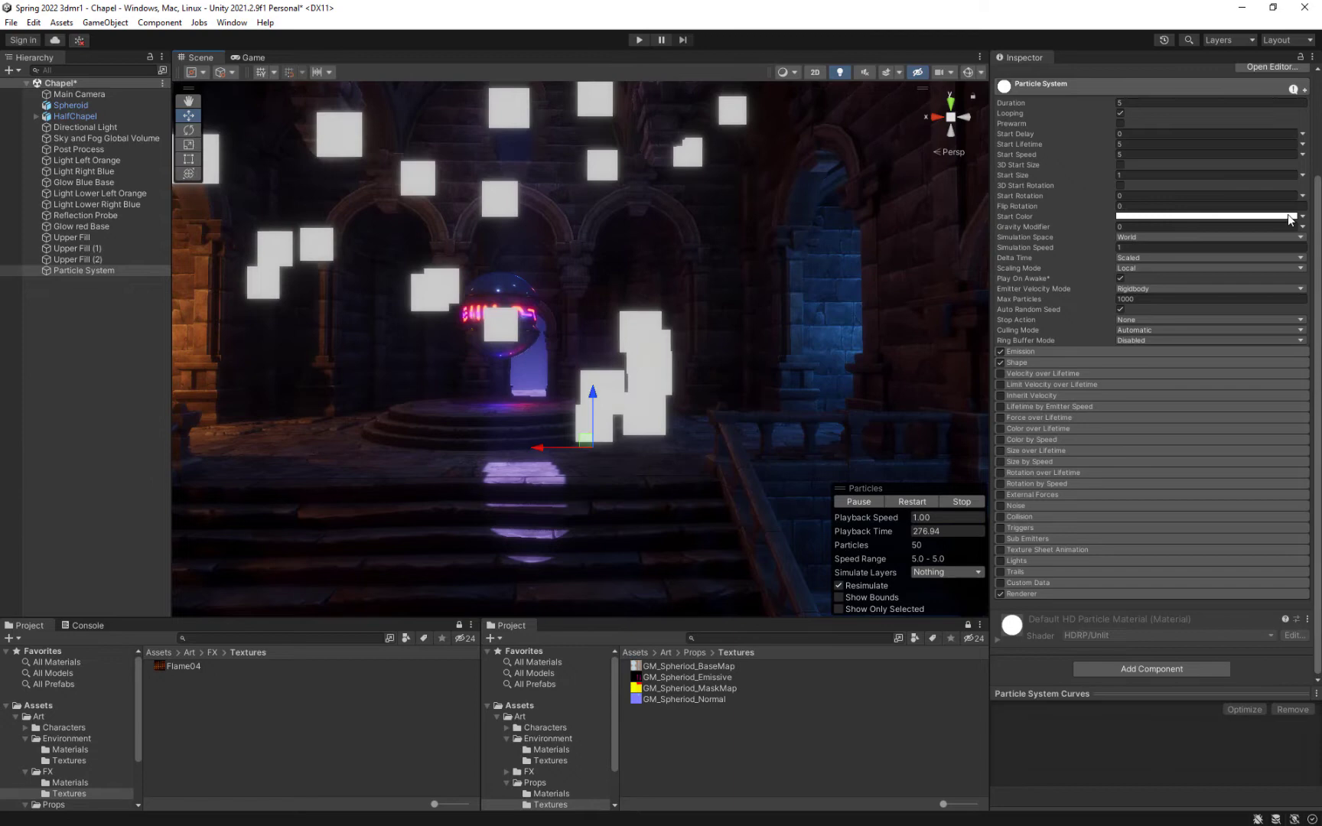
Step: Return the particles' Simulation Space to Local and move the emitter along its X axis in front of the platform
left_click(1188, 238)
left_click(1161, 249)
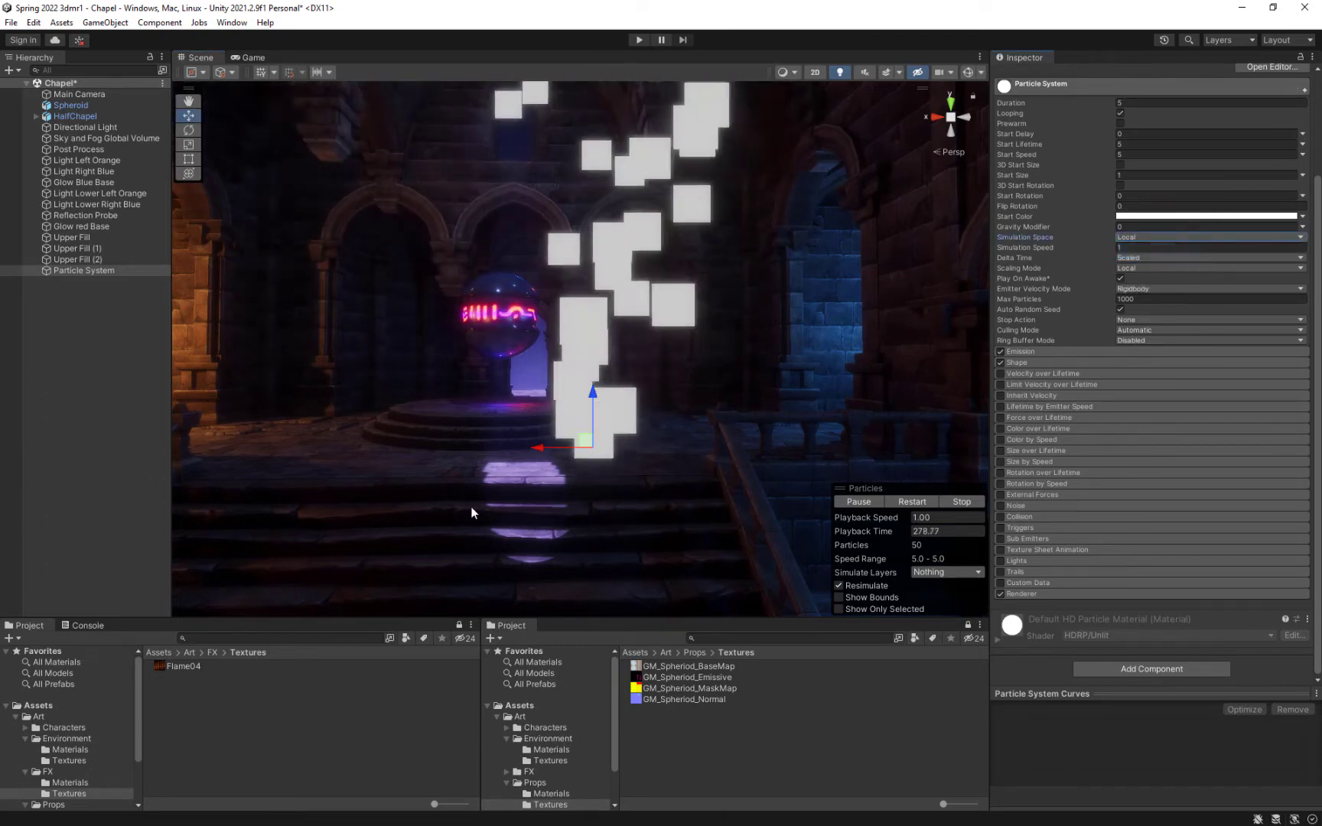
left_click_drag(538, 447, 396, 446)
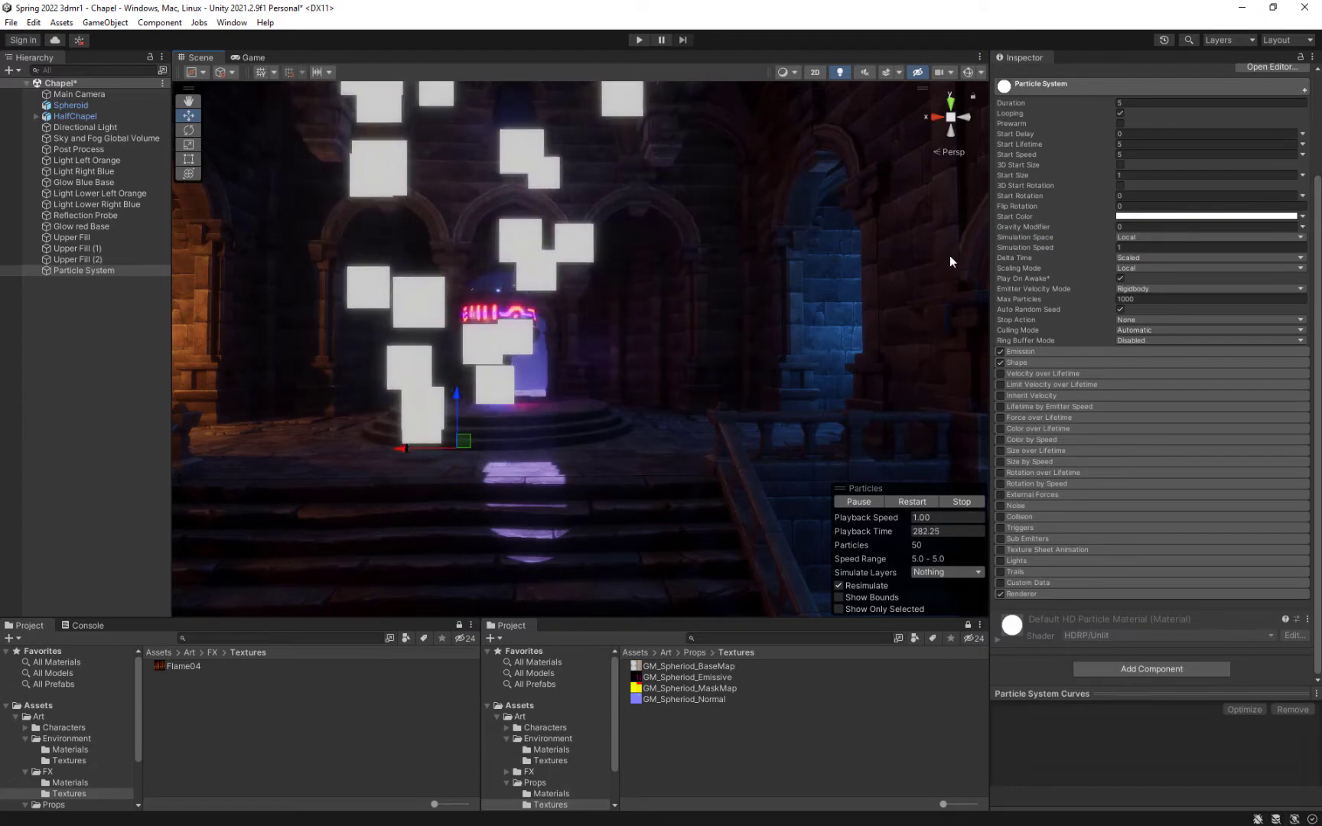
Step: Switch the particles' Simulation Space to World and shift the emitter along its X axis to compare the particle motion
left_click(1158, 237)
left_click(1151, 262)
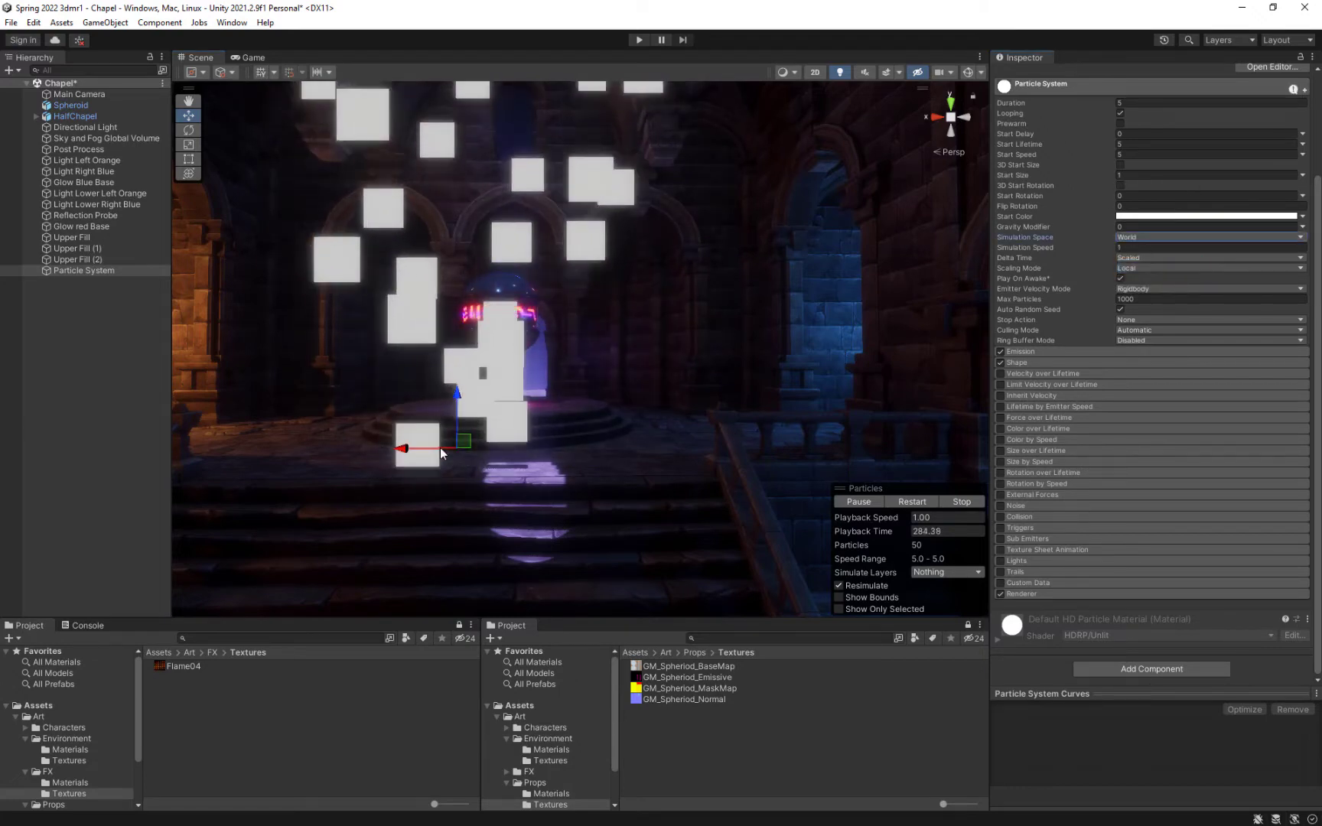
left_click_drag(439, 447, 512, 387)
left_click(470, 437)
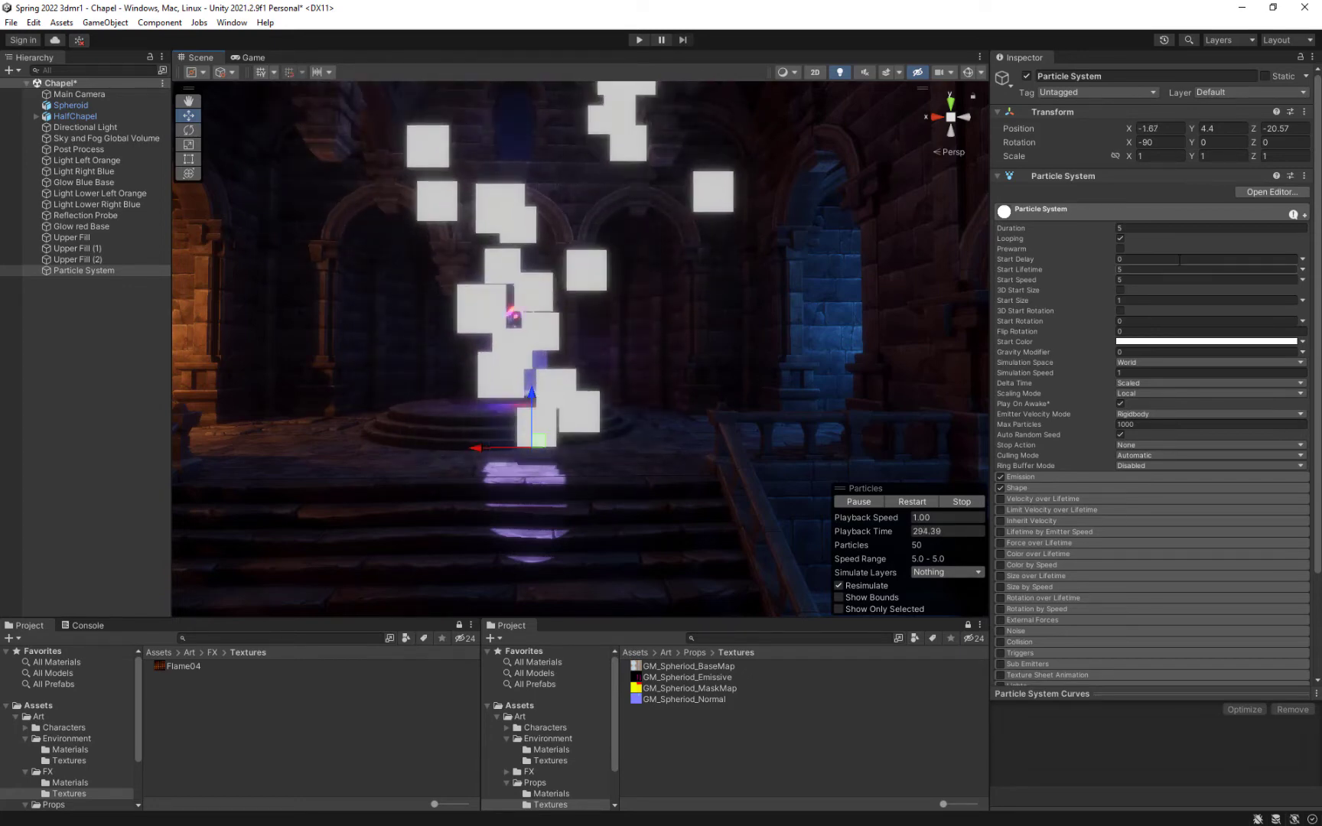
Step: Move the emitter back and forth along its X axis, ending at X -1.51, and return the particles' Simulation Space to Local
left_click(1148, 362)
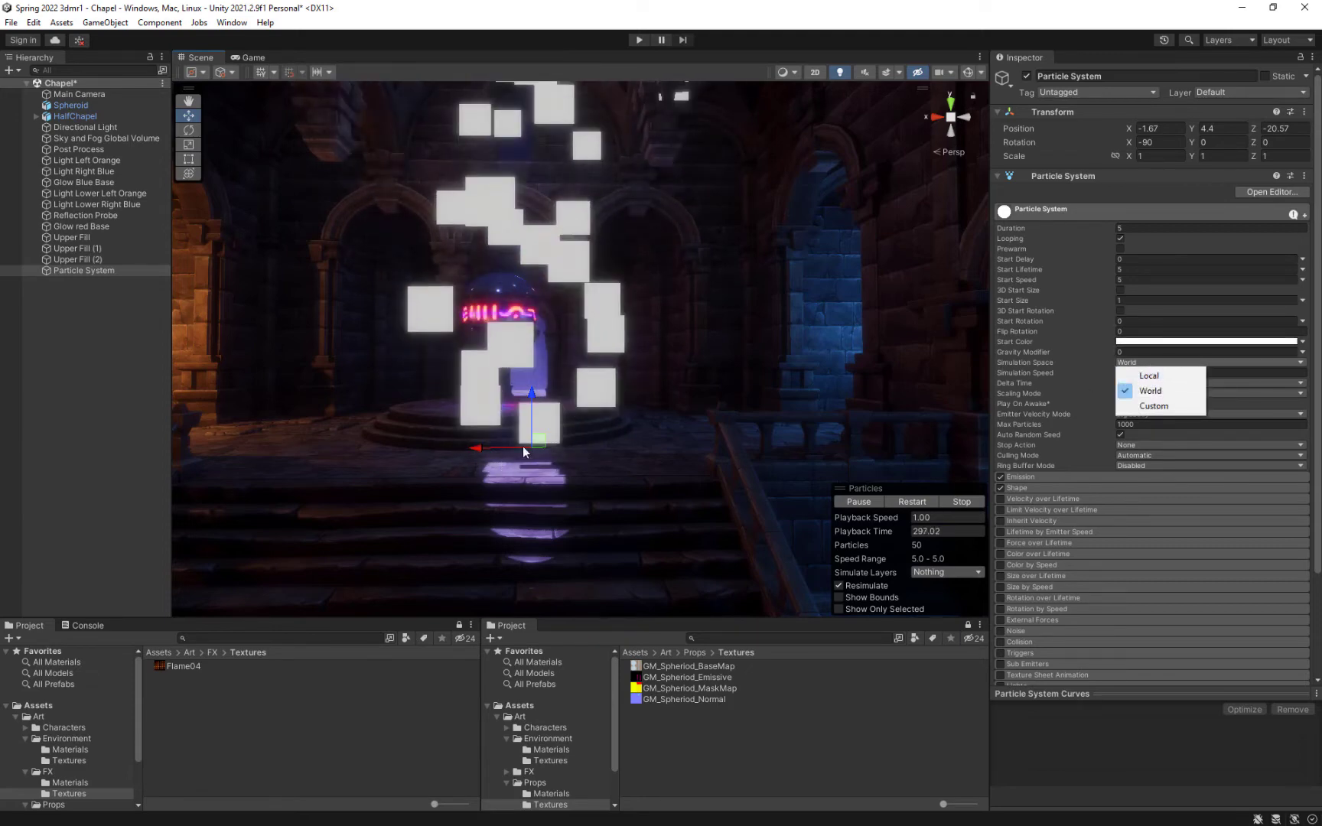
left_click_drag(521, 443, 390, 438)
left_click(551, 427)
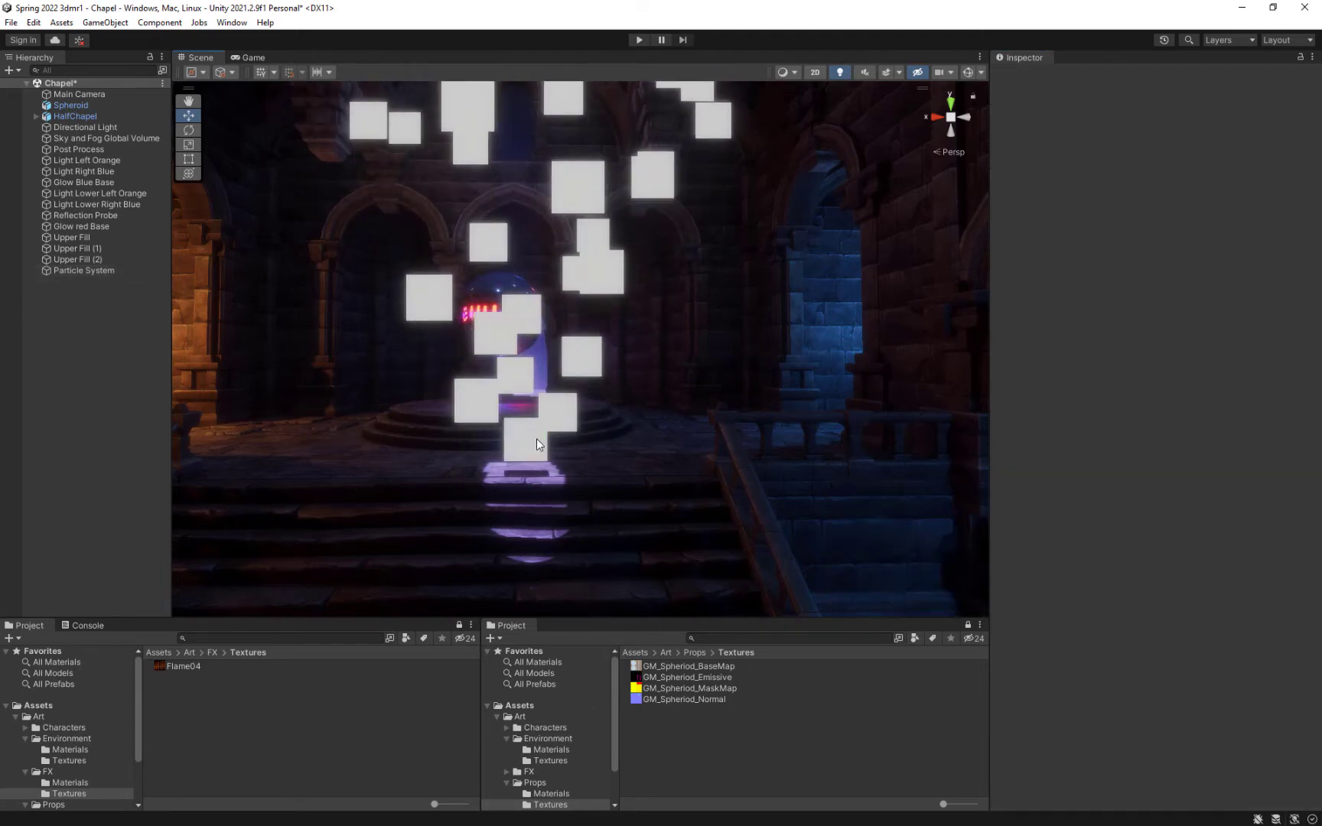
left_click(536, 437)
left_click_drag(504, 446, 593, 459)
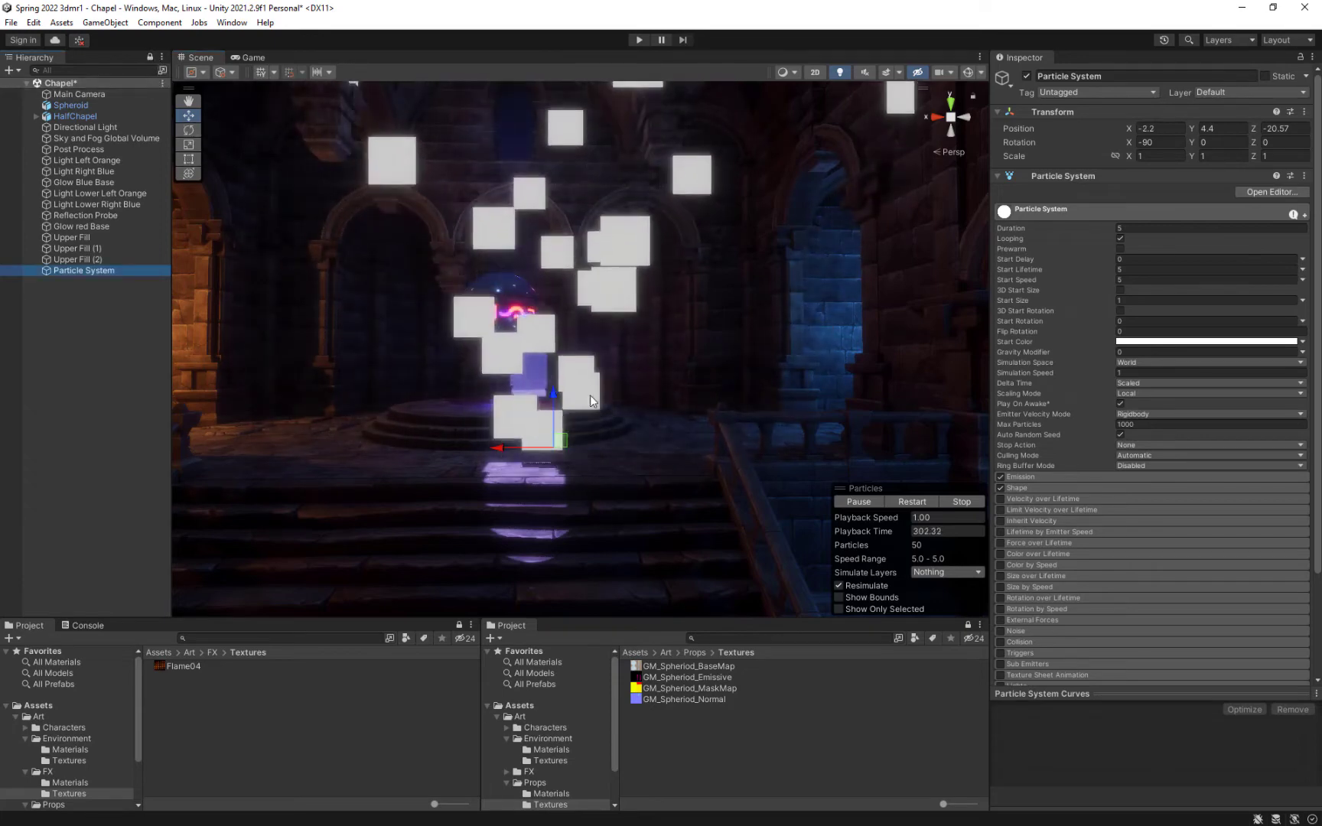
left_click_drag(512, 446, 485, 462)
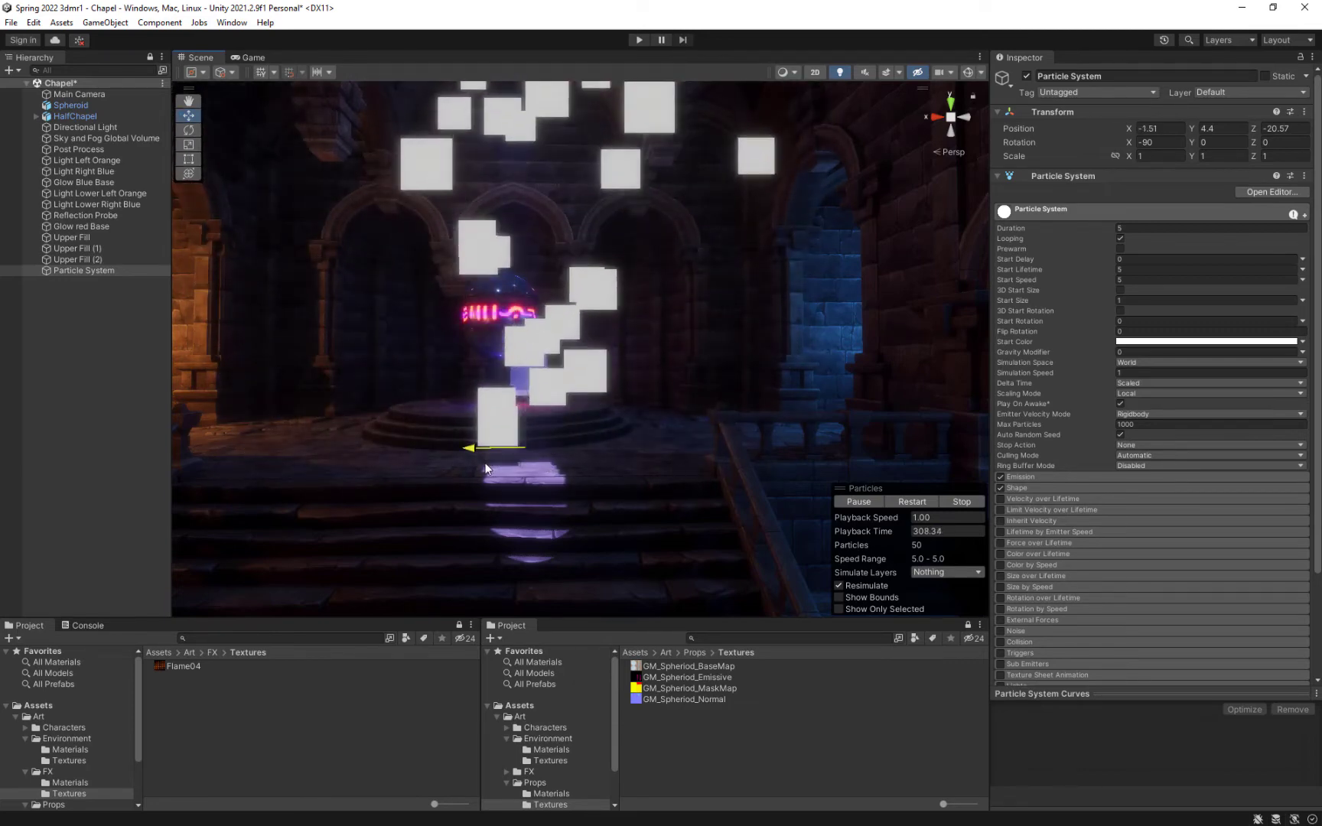
left_click(1137, 362)
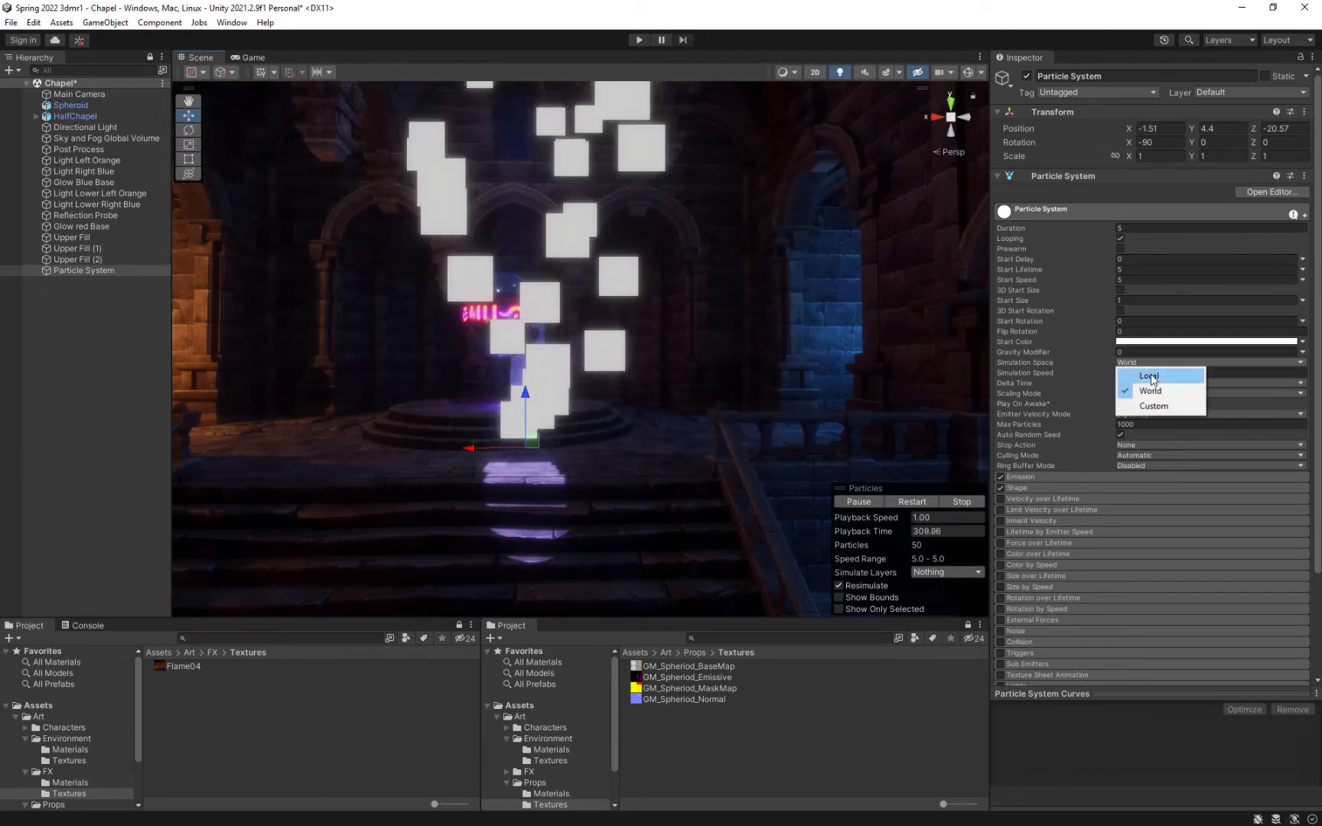
left_click(1150, 376)
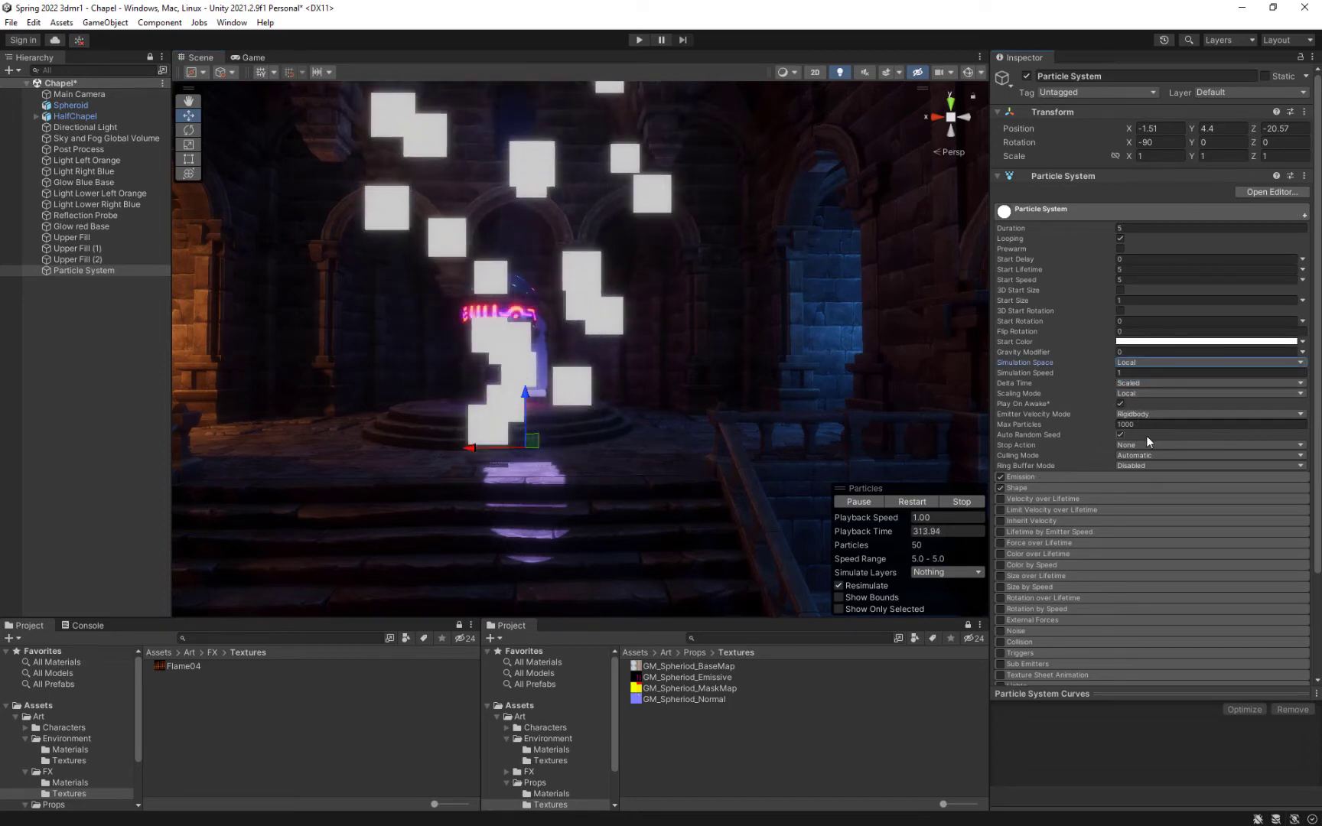
Step: Expand the Emission module, try Rate over Time values of 1 and 50, and finally set it to 1
scroll(1155, 406, "down", 2)
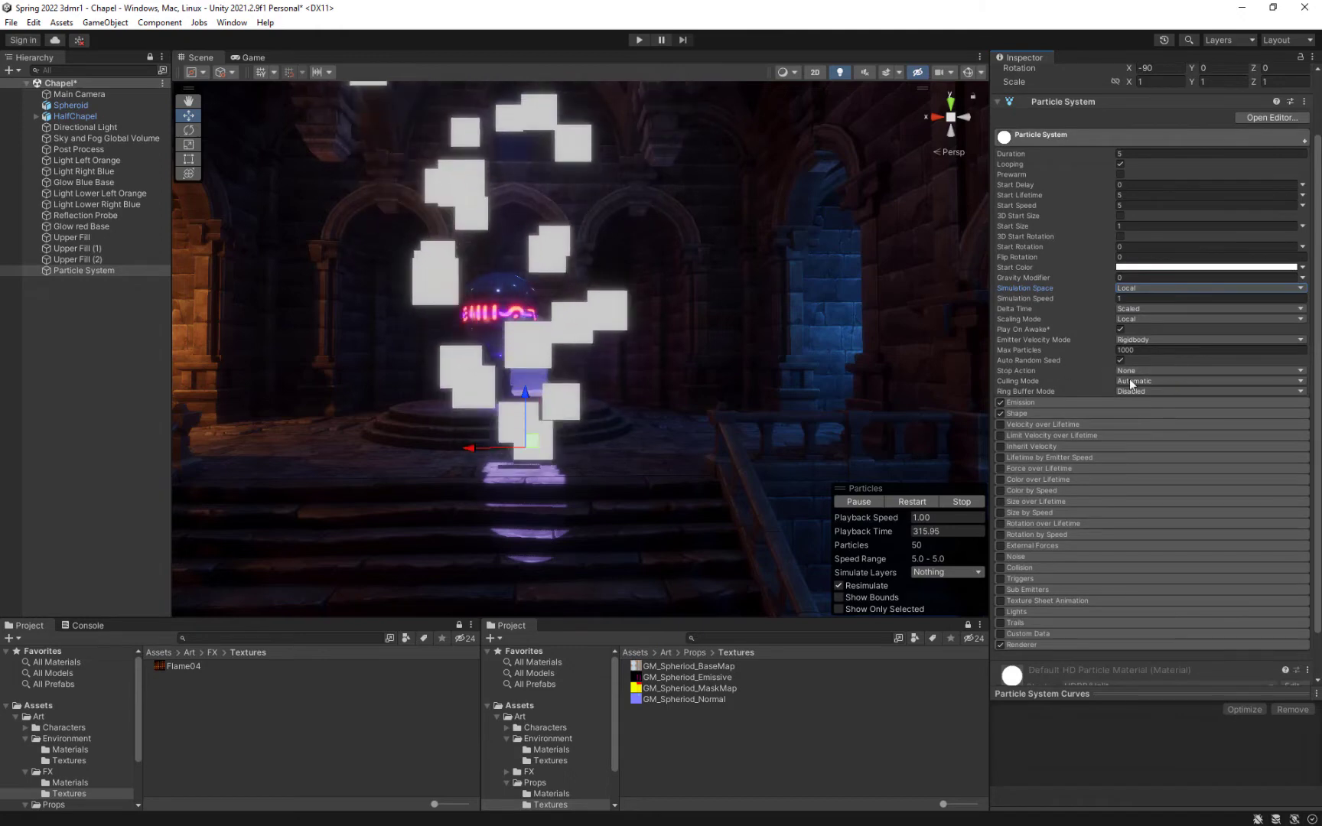
left_click(1075, 404)
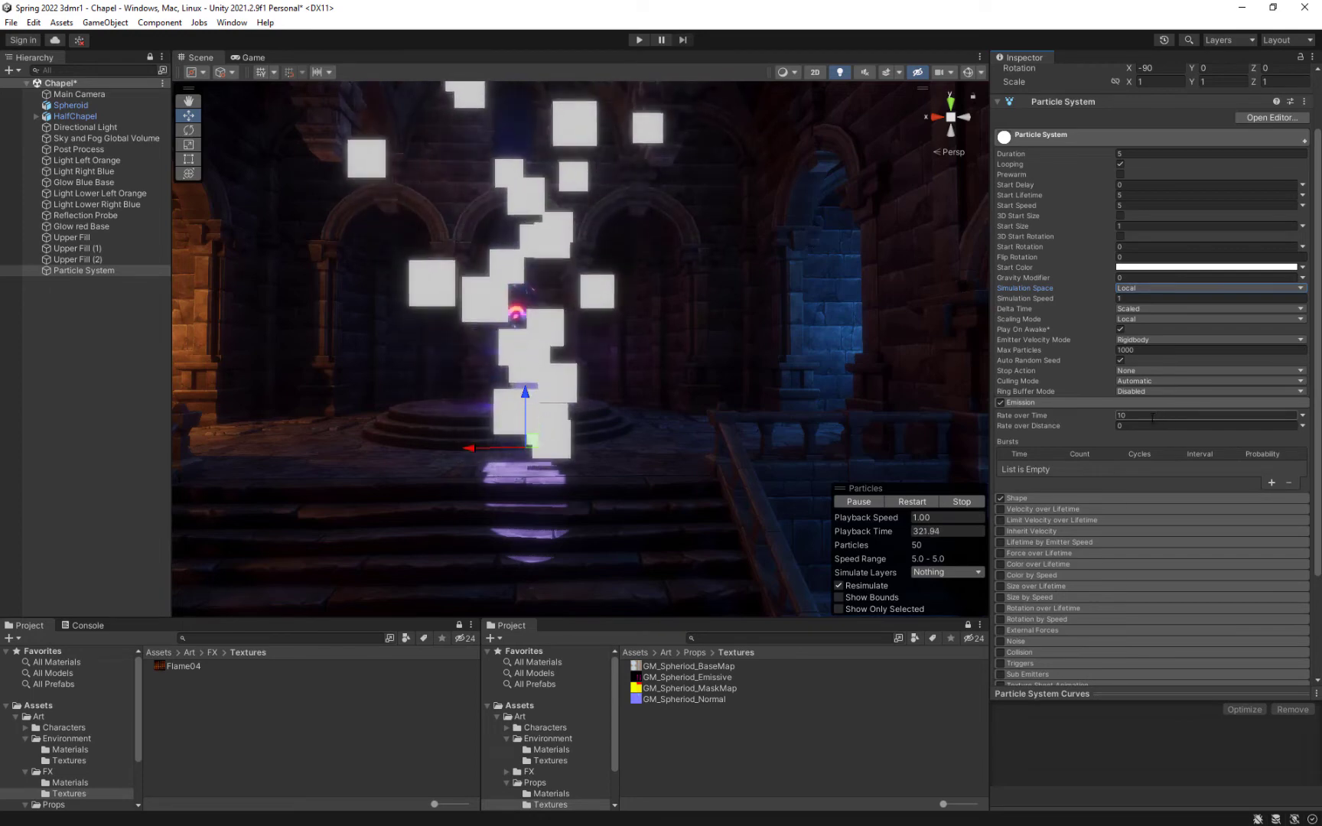
left_click(1127, 413)
type("1")
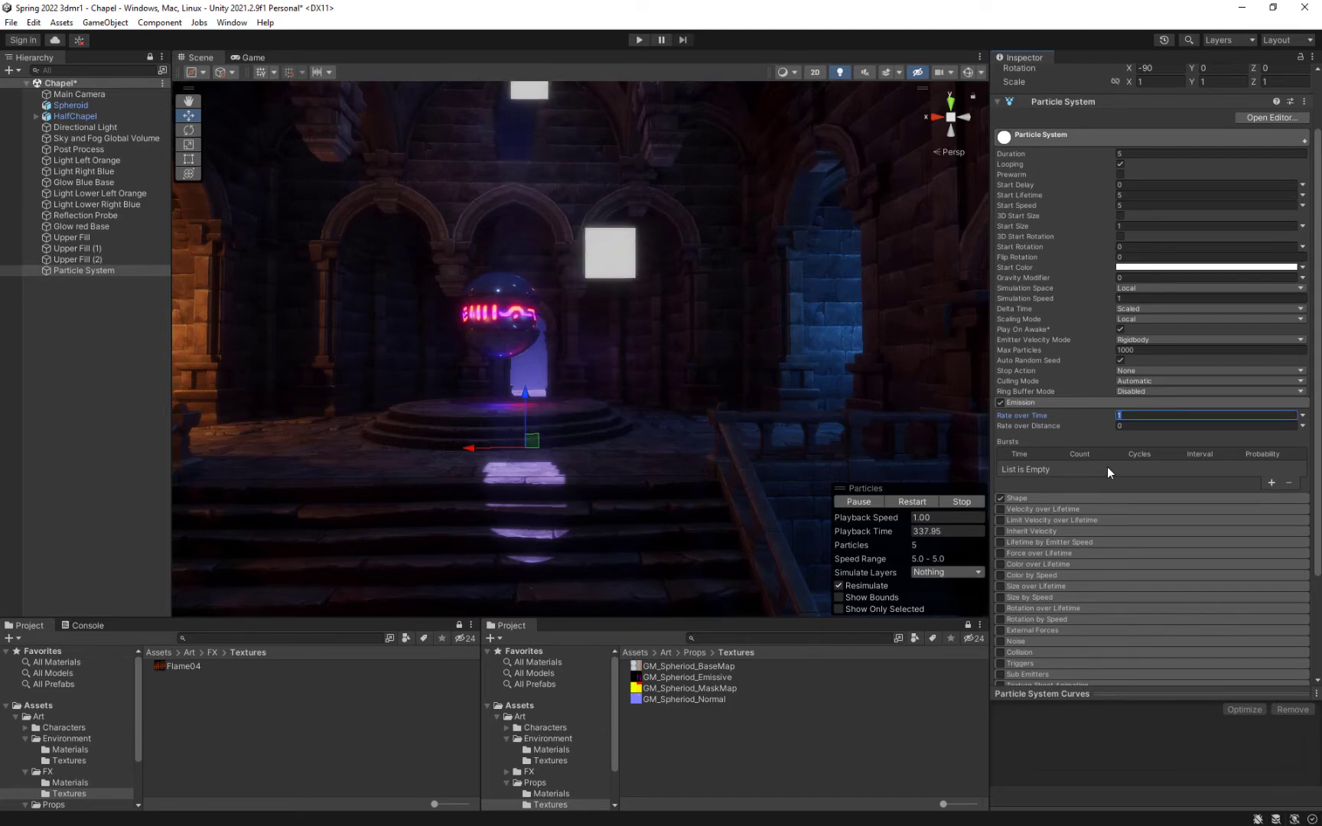
type("50")
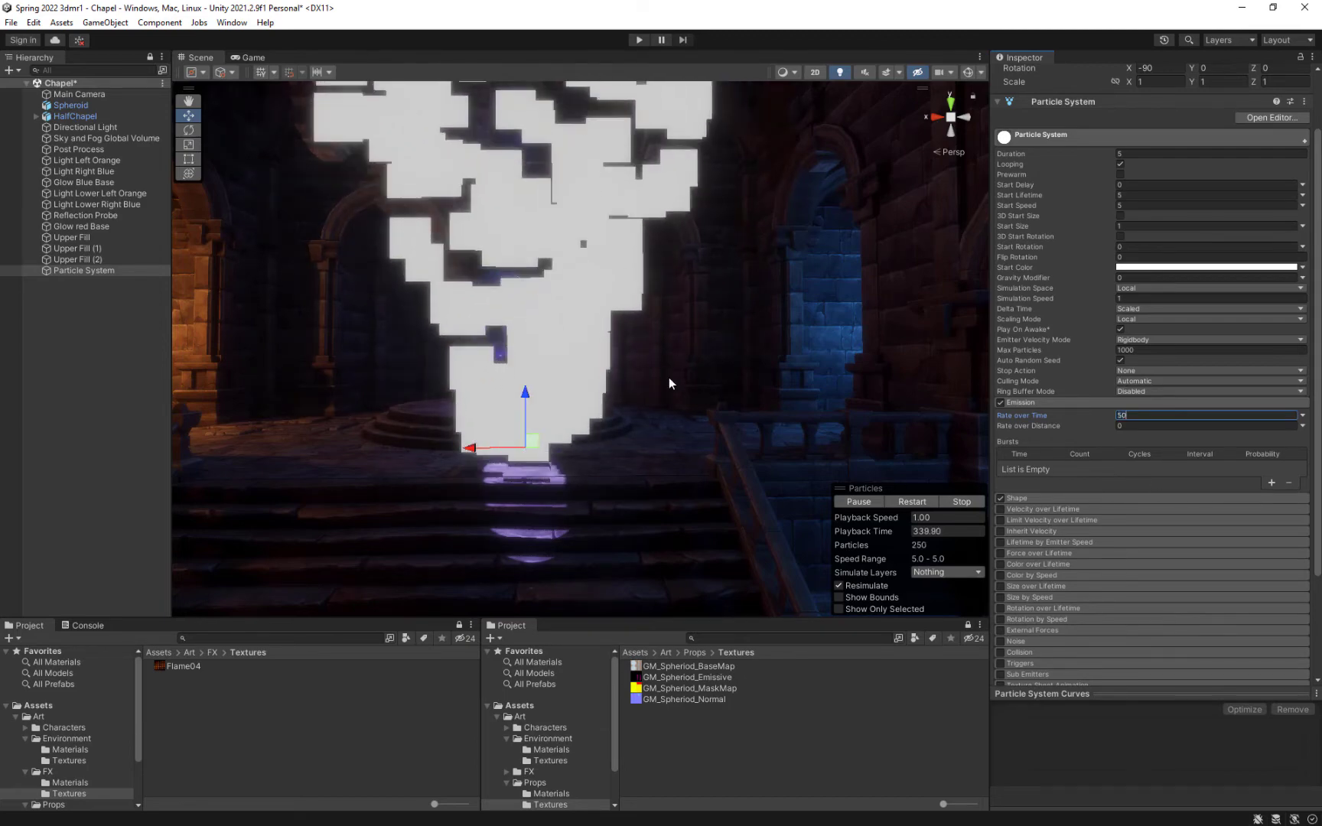
right_click_drag(692, 336, 659, 337)
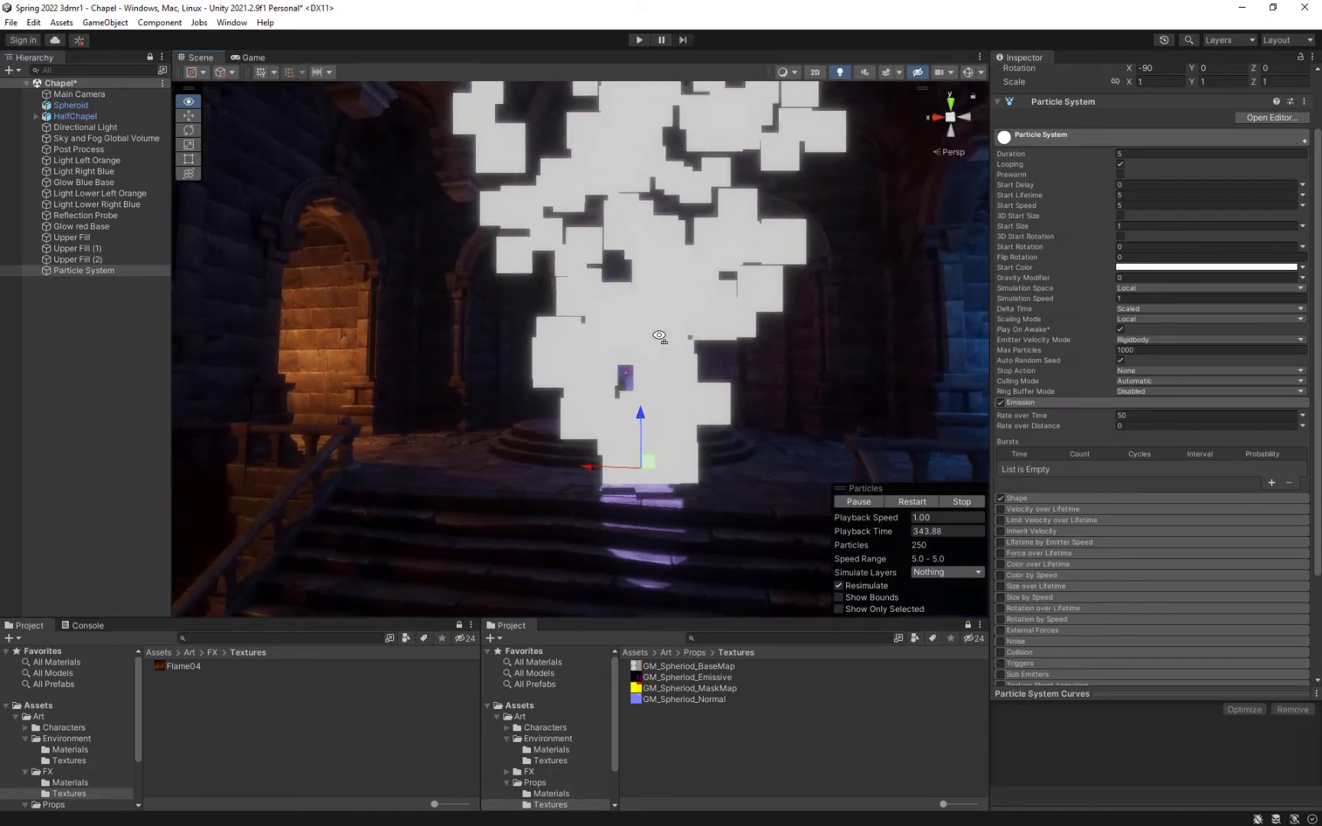
left_click(1119, 415)
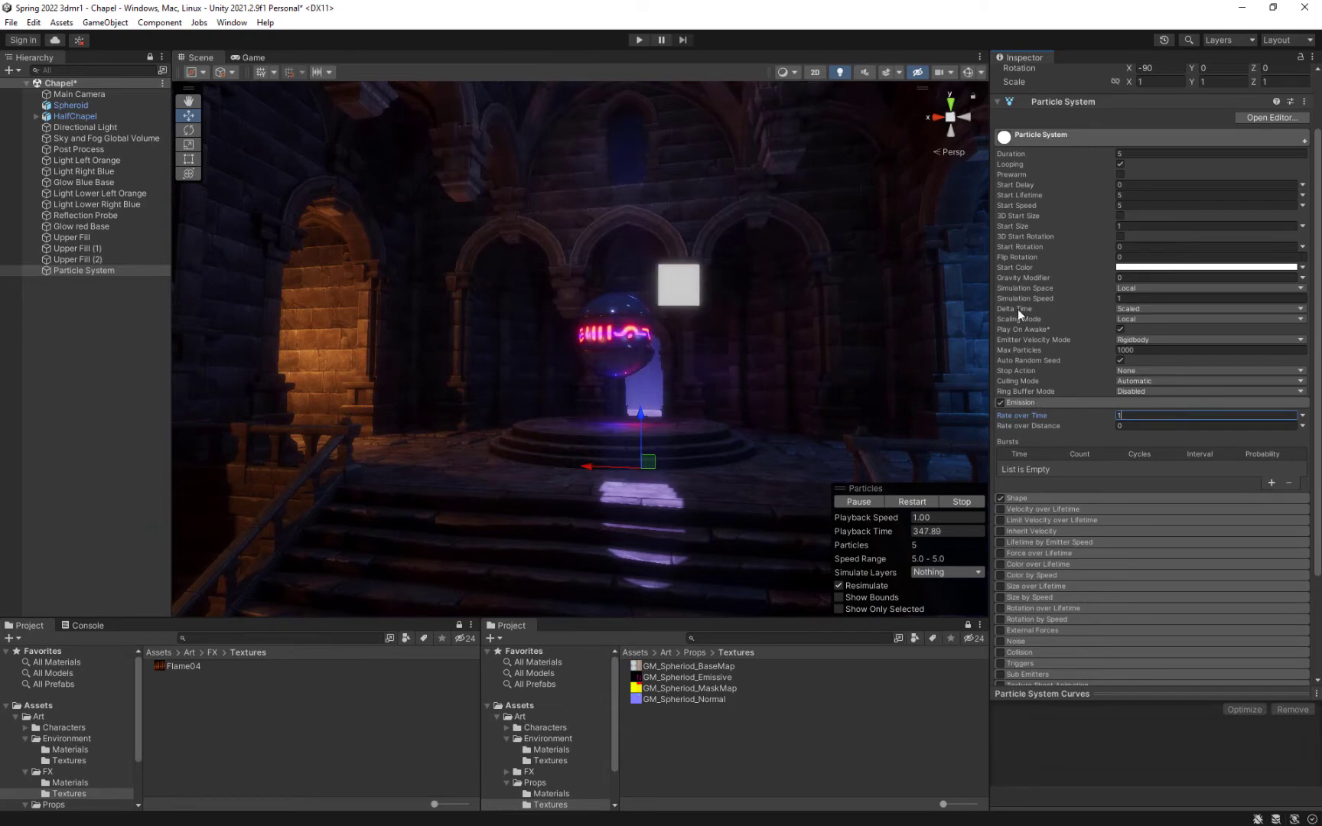
Step: Set the particles' Start Lifetime to 1 and Start Speed to 0
right_click_drag(770, 429, 805, 438)
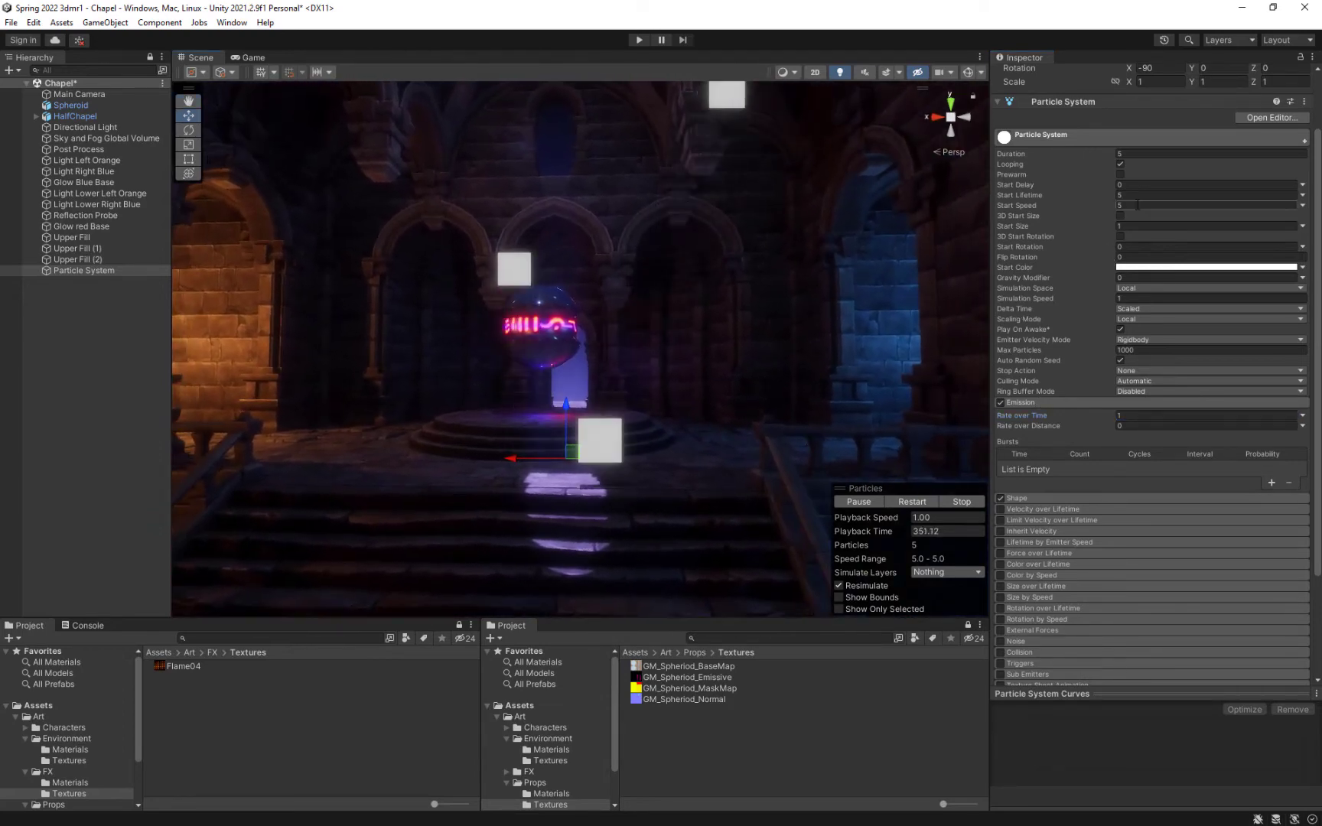
left_click(1038, 194)
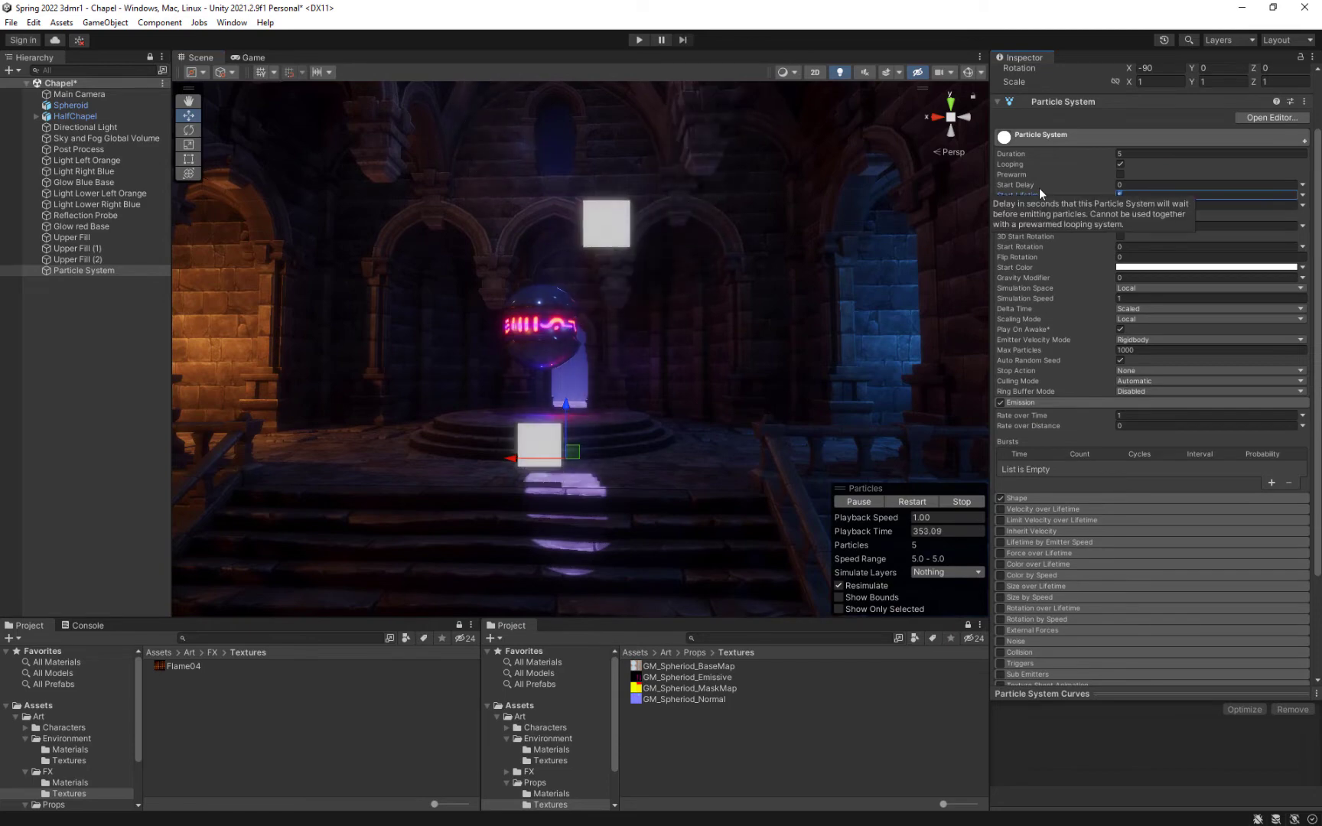
type("0")
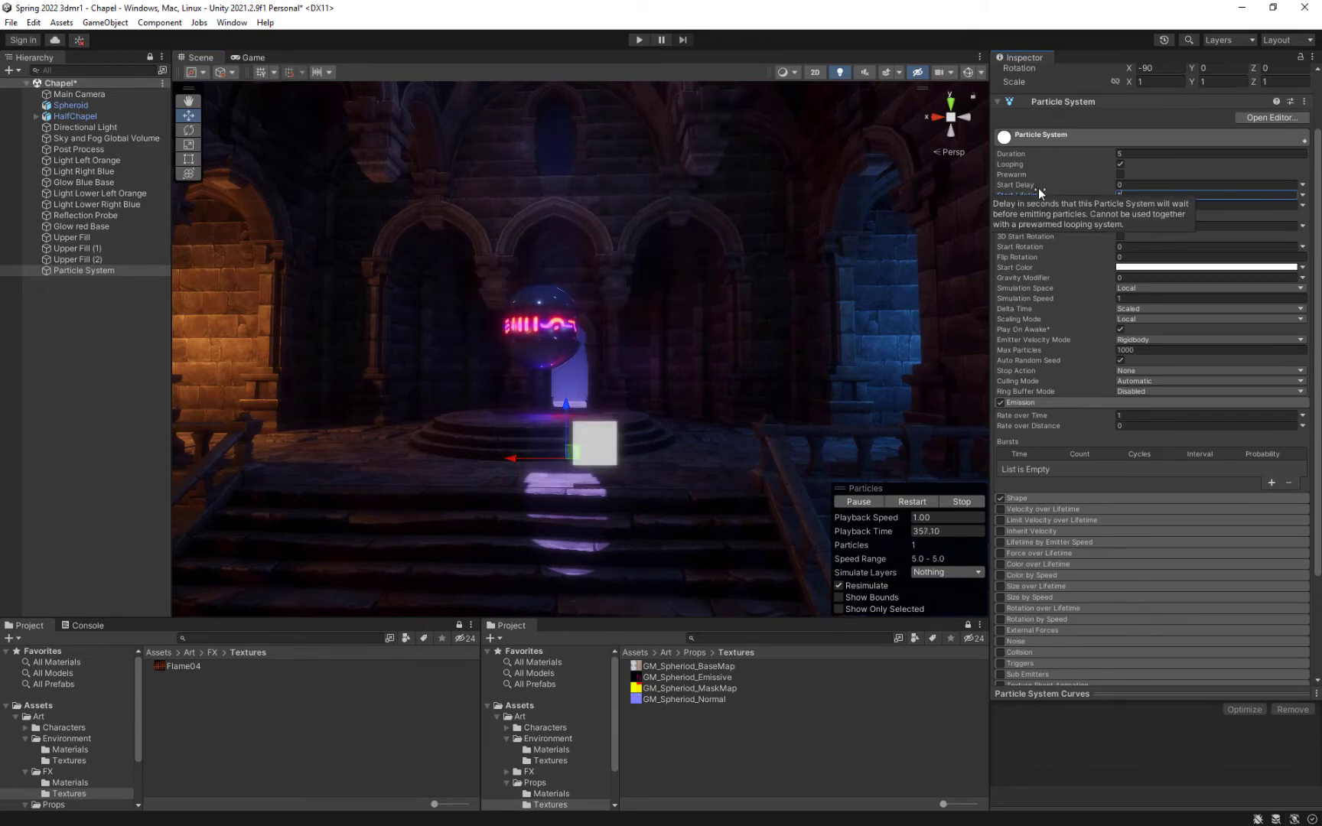
left_click(1153, 205)
type("0")
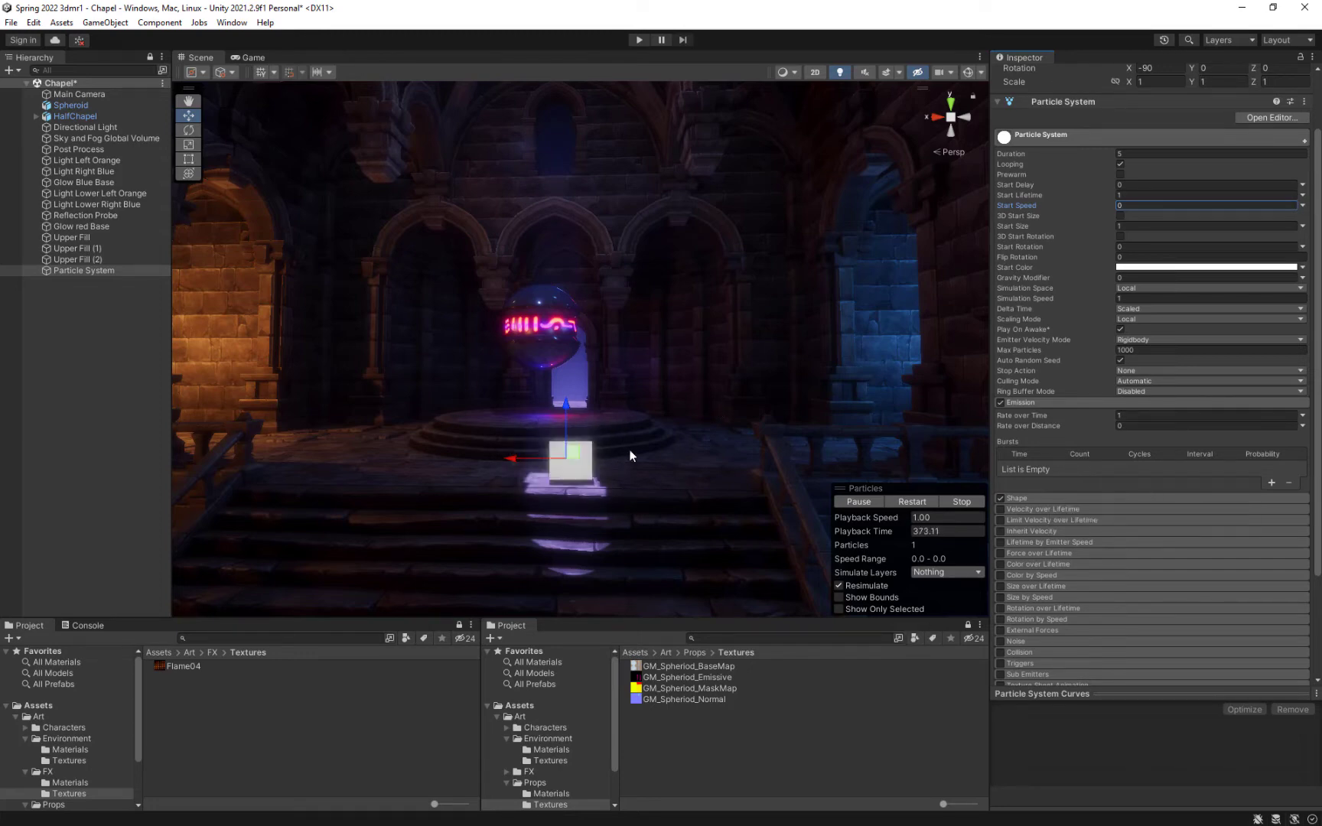
Step: Expand the Shape module and set the cone's Angle to about 23.67, Radius Thickness to 0 and Radius to 0.0001
left_click(1088, 497)
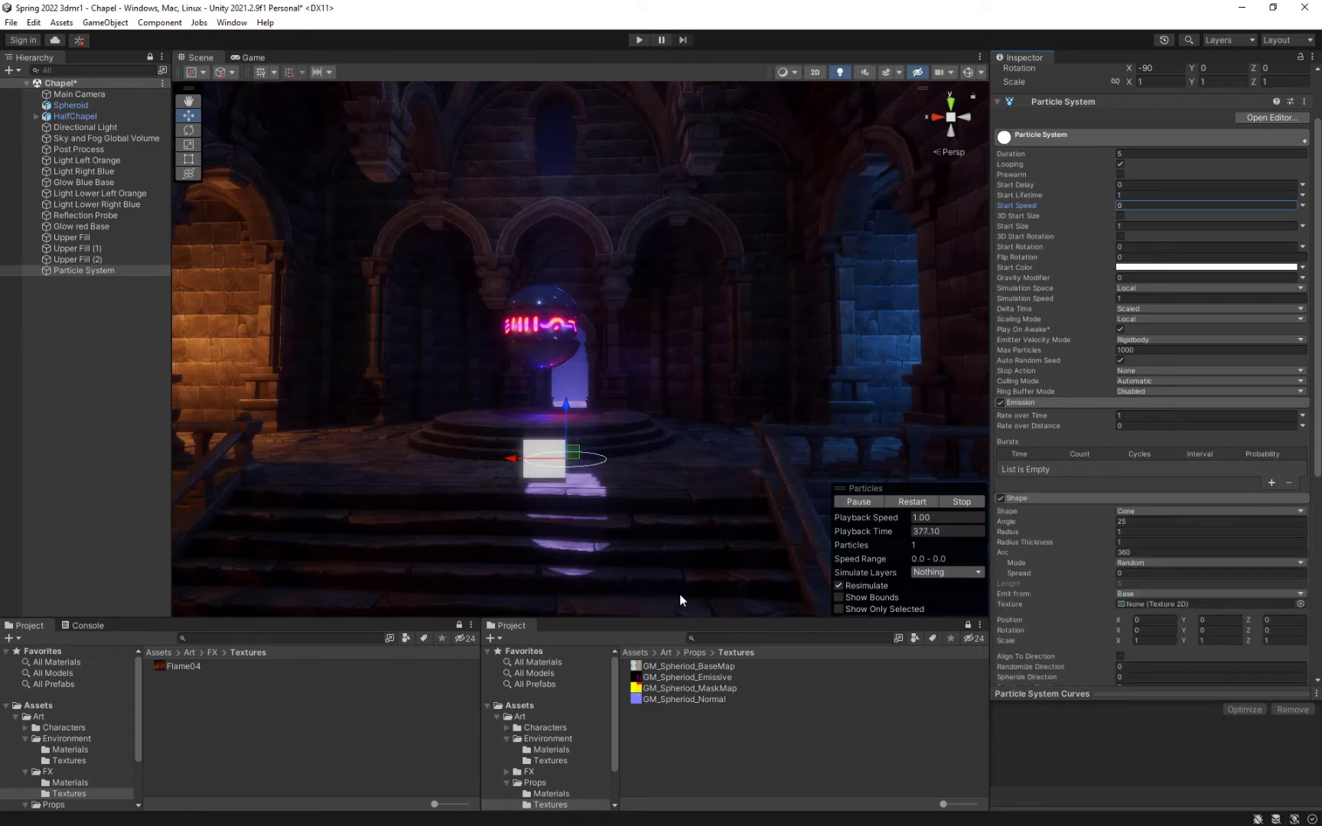
scroll(567, 502, "up", 3)
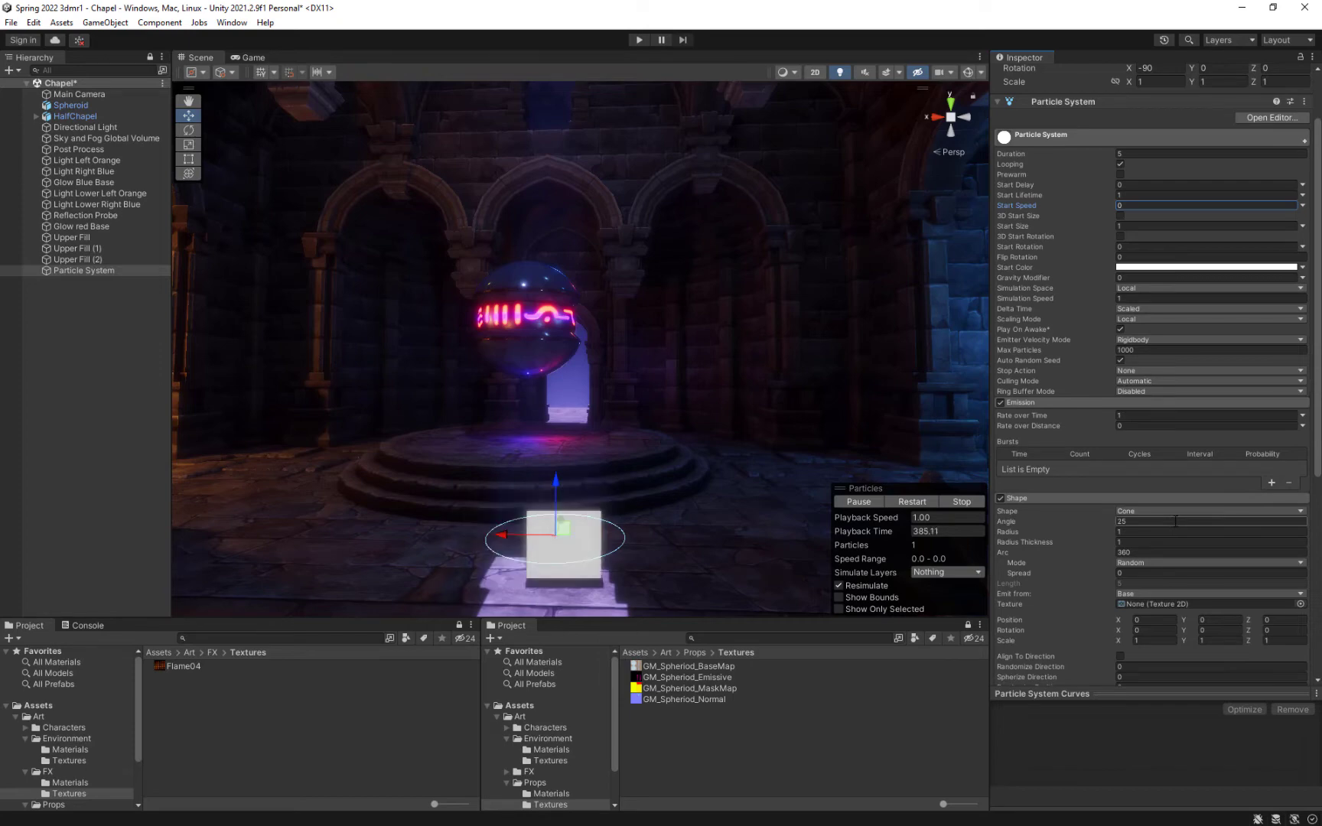
left_click_drag(1112, 531, 1005, 540)
left_click(1027, 533)
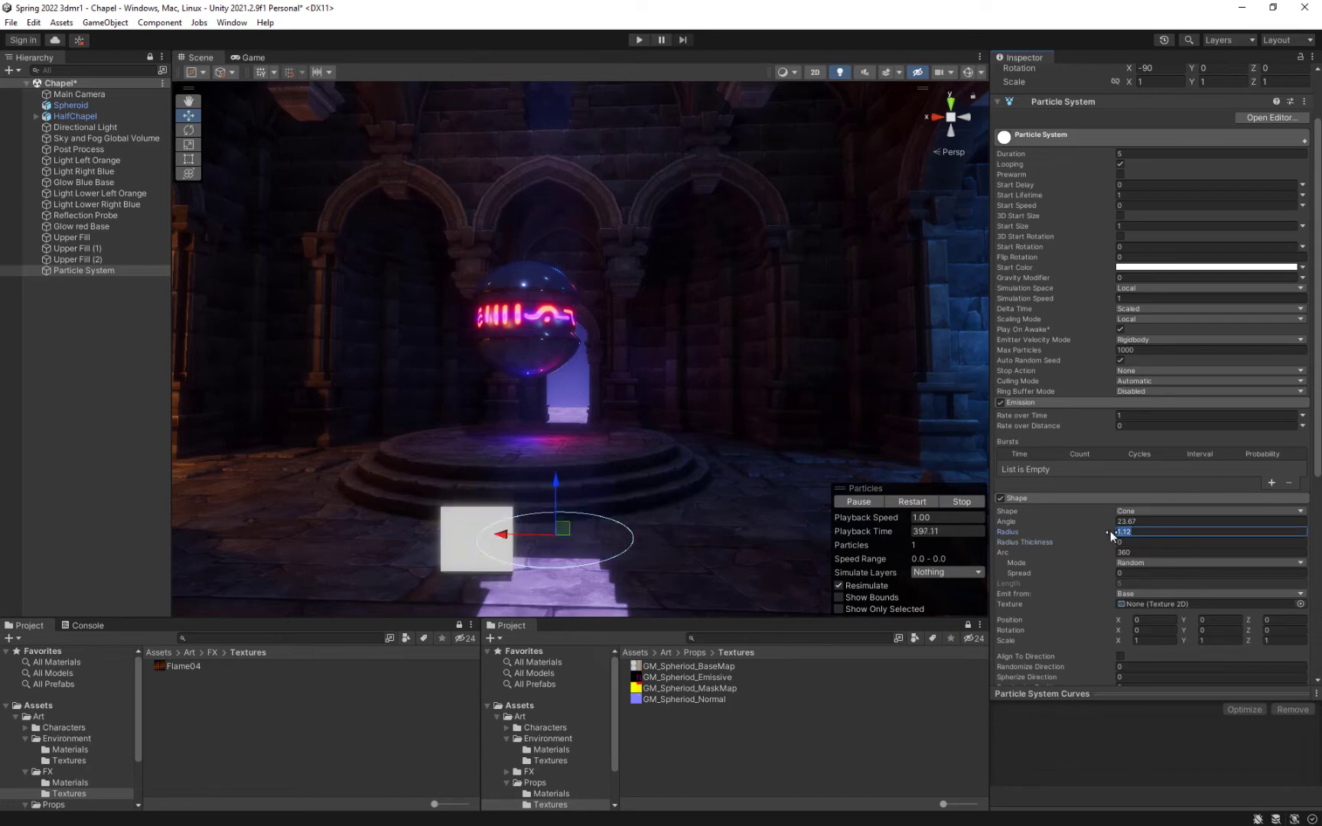
type("0.0001")
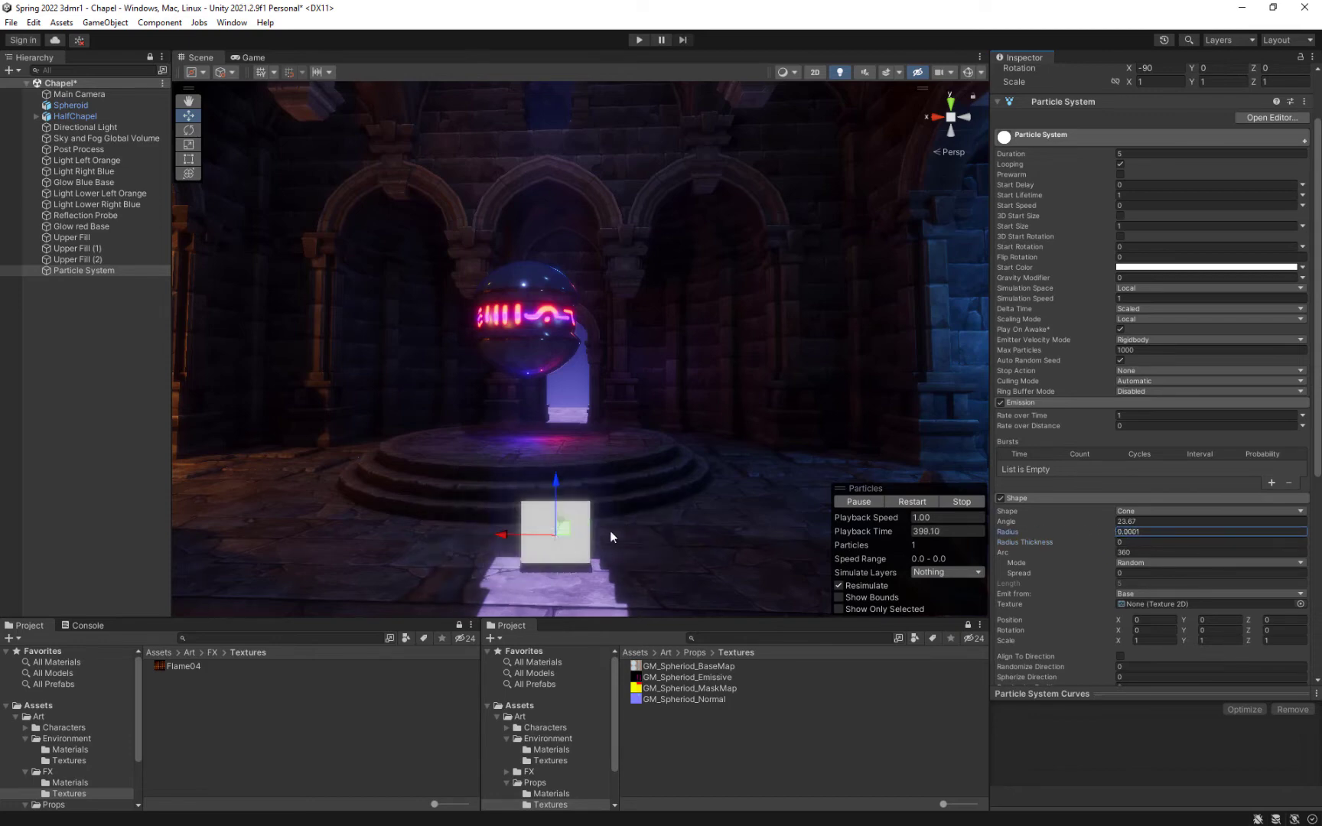
Step: Try a Start Speed of 2 with a Start Lifetime of 10, then return the lifetime to 1 and set the speed to 1
mouse_move(609, 531)
middle_mouse_down()
mouse_move(622, 527)
mouse_move(599, 520)
mouse_move(616, 518)
middle_mouse_up()
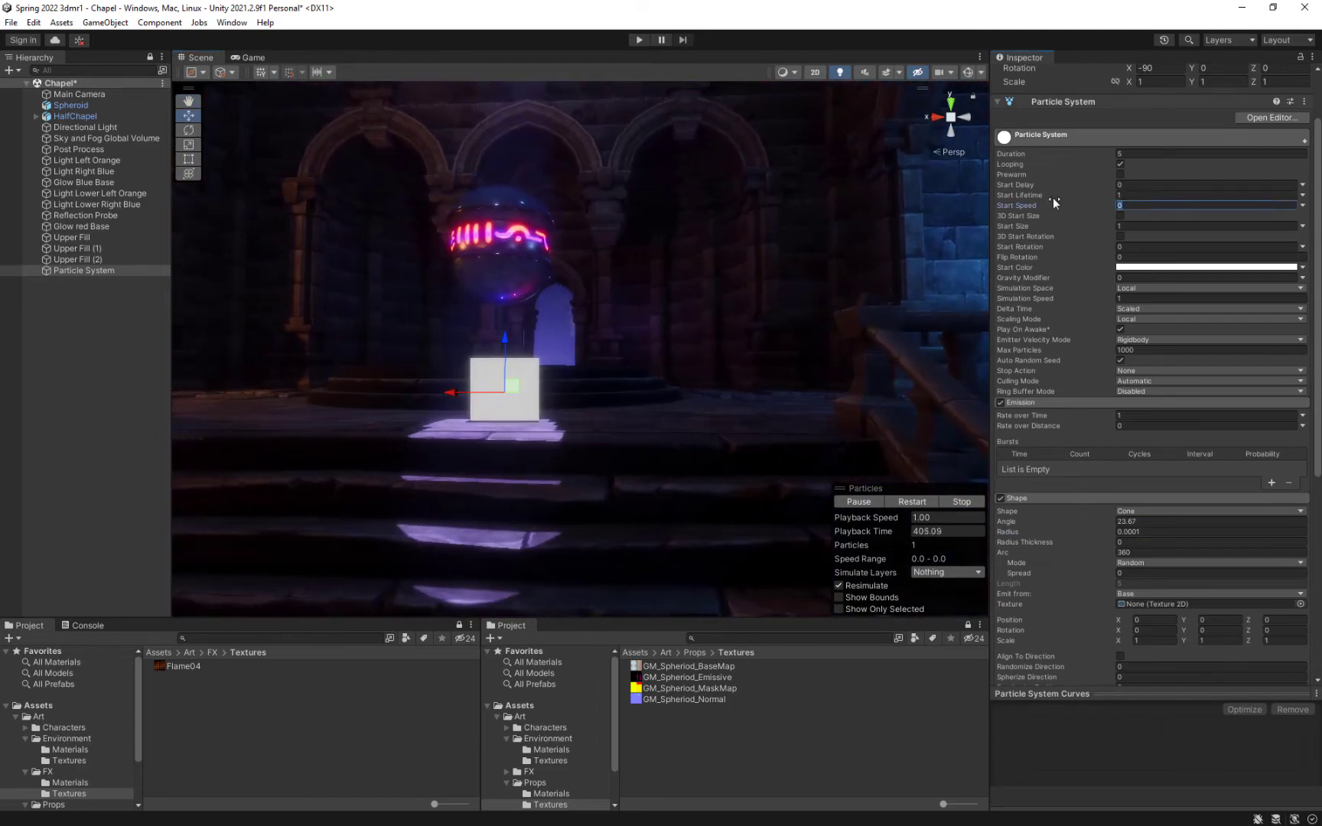
type("2")
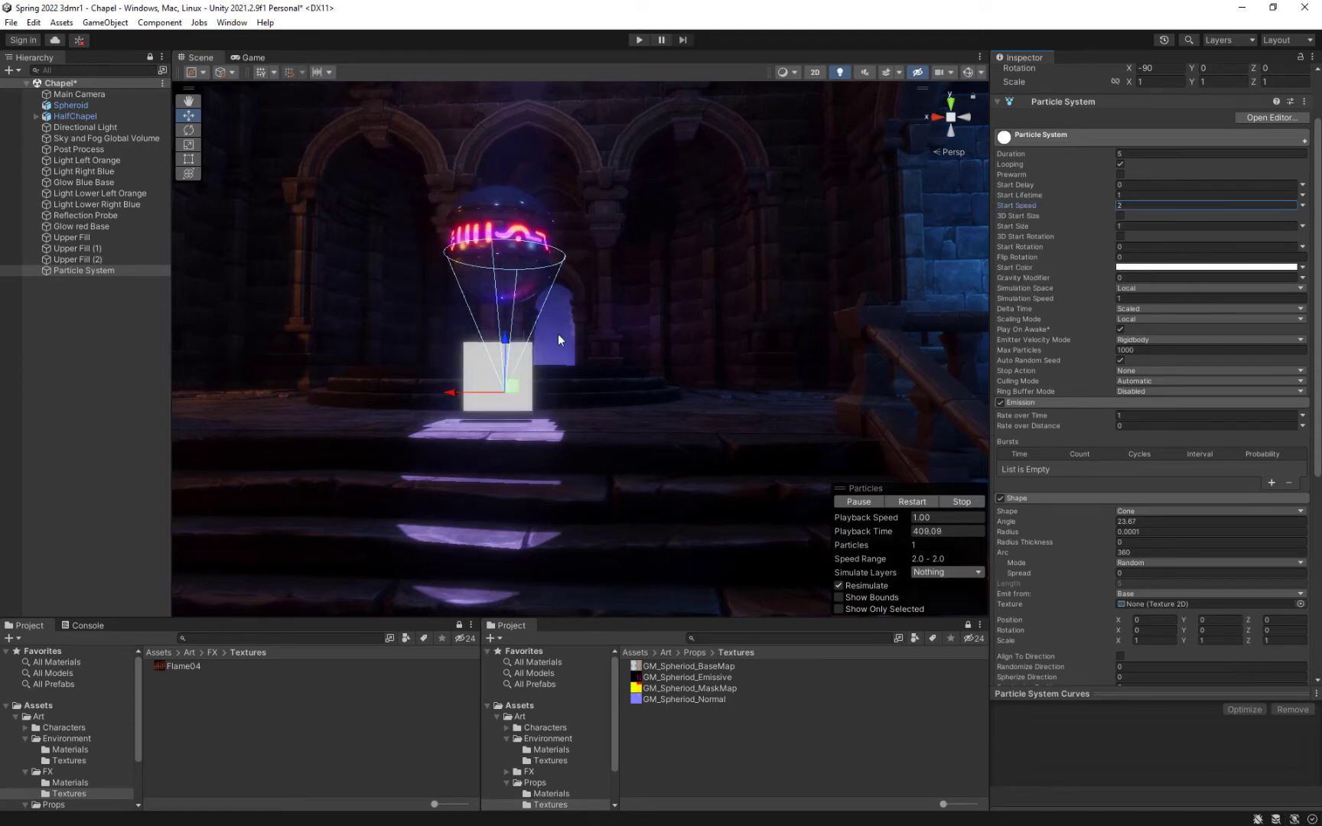
left_click_drag(1133, 196, 1076, 195)
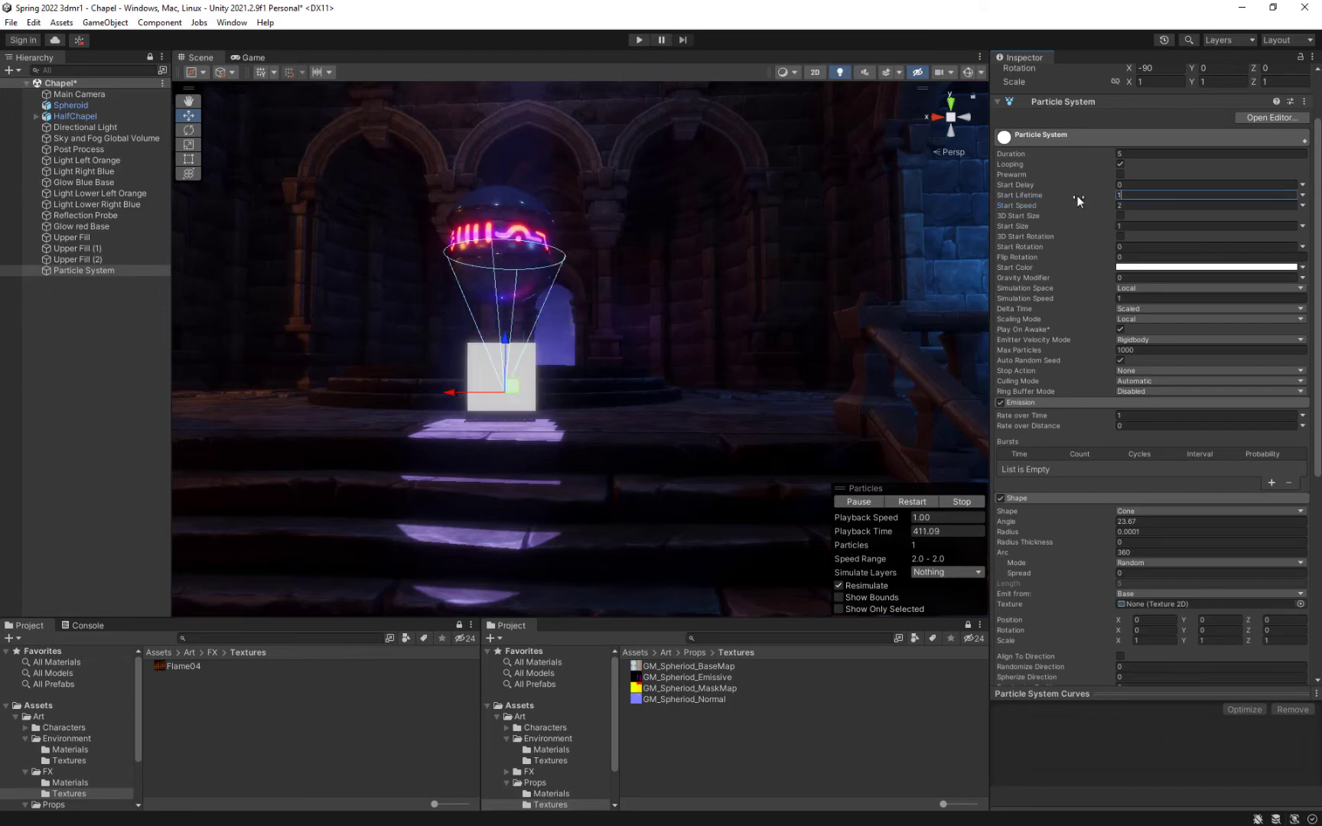
type("0")
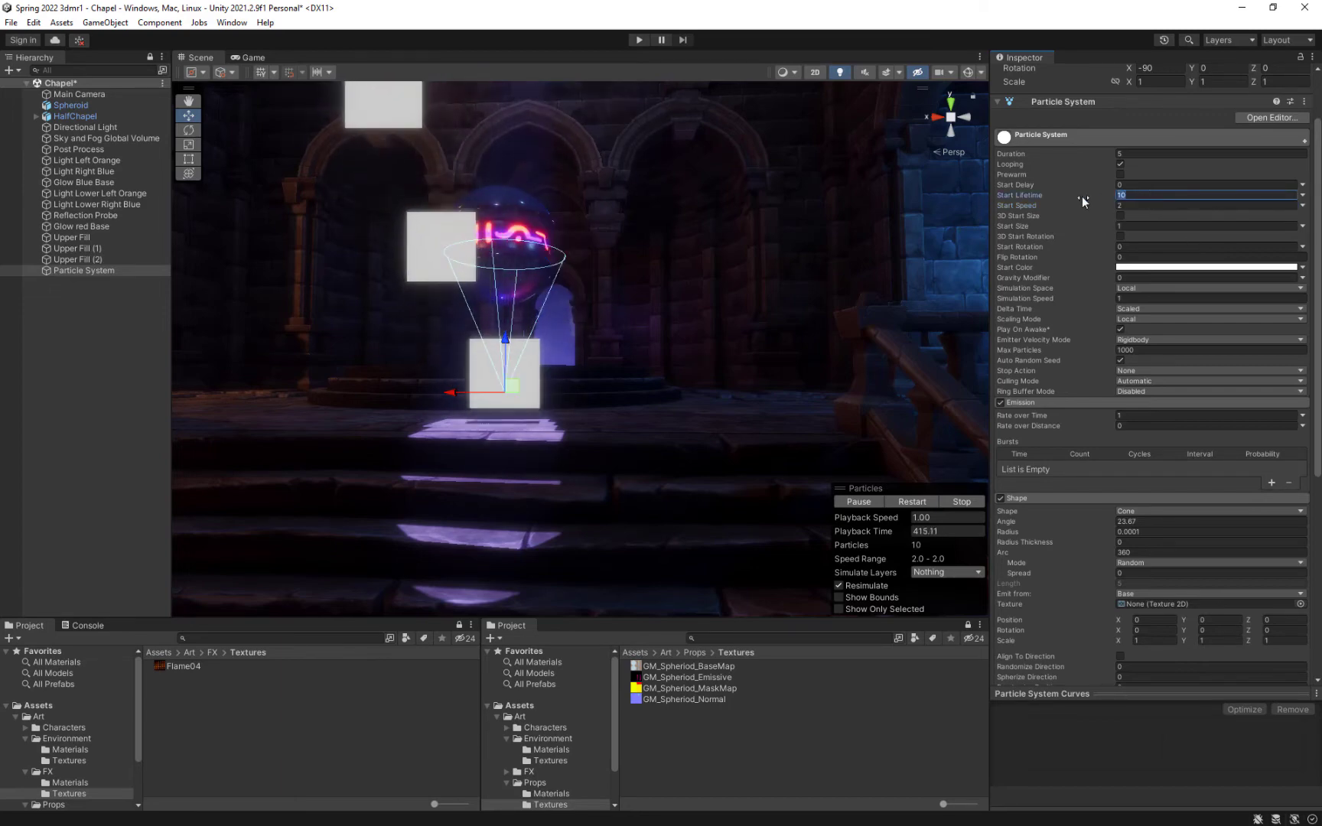
key("BackSpace")
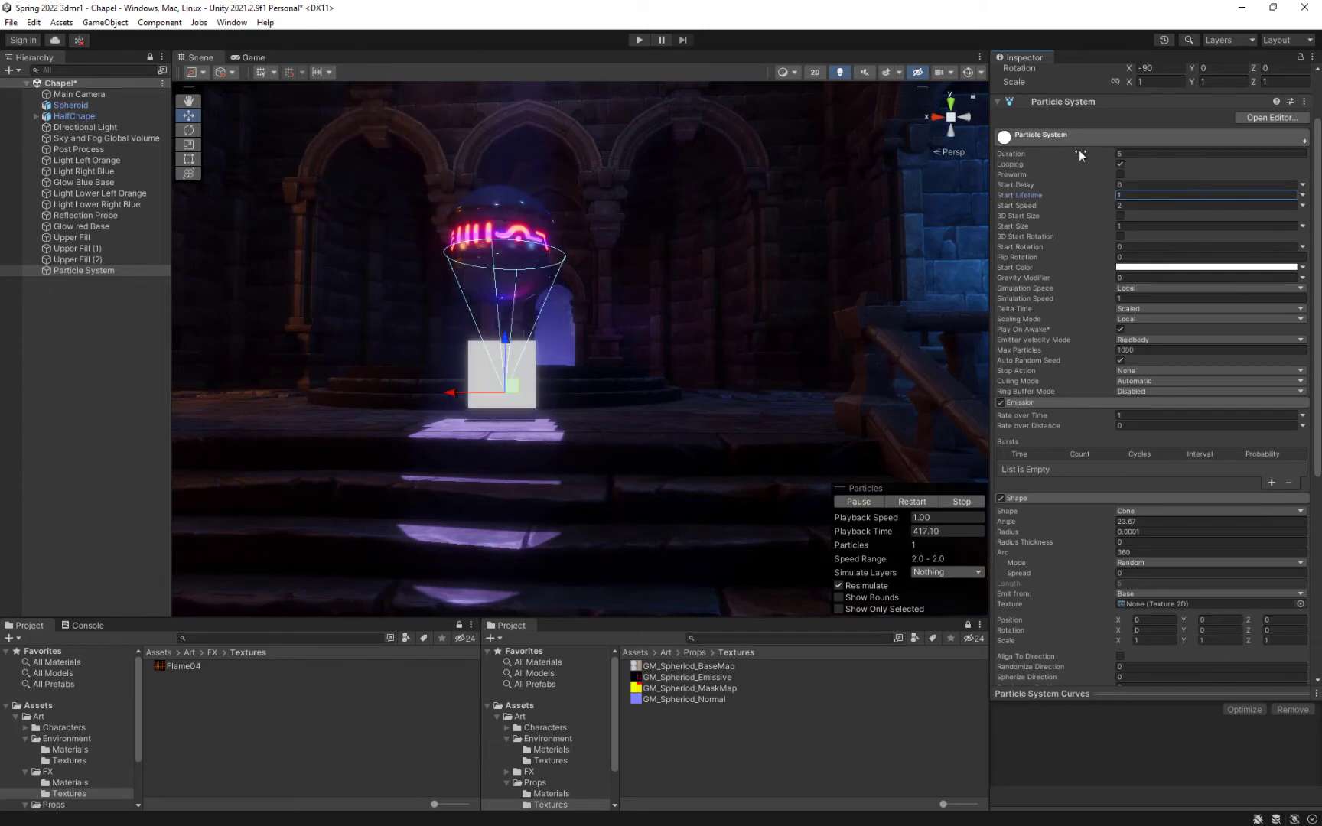
key("Tab")
type("1")
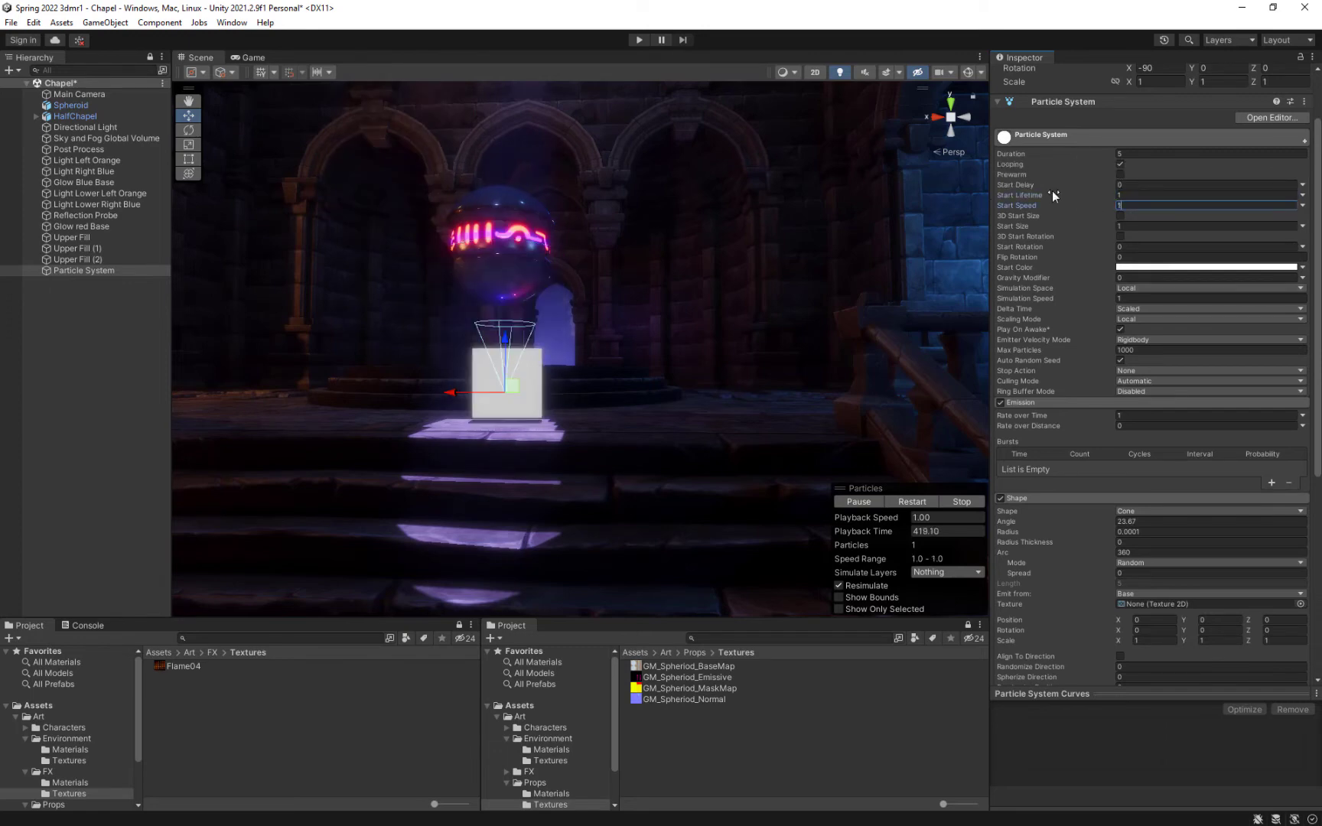
Step: Collapse the Shape module, frame the particle system in the scene, and set its Start Speed to 0
scroll(1081, 485, "down", 4)
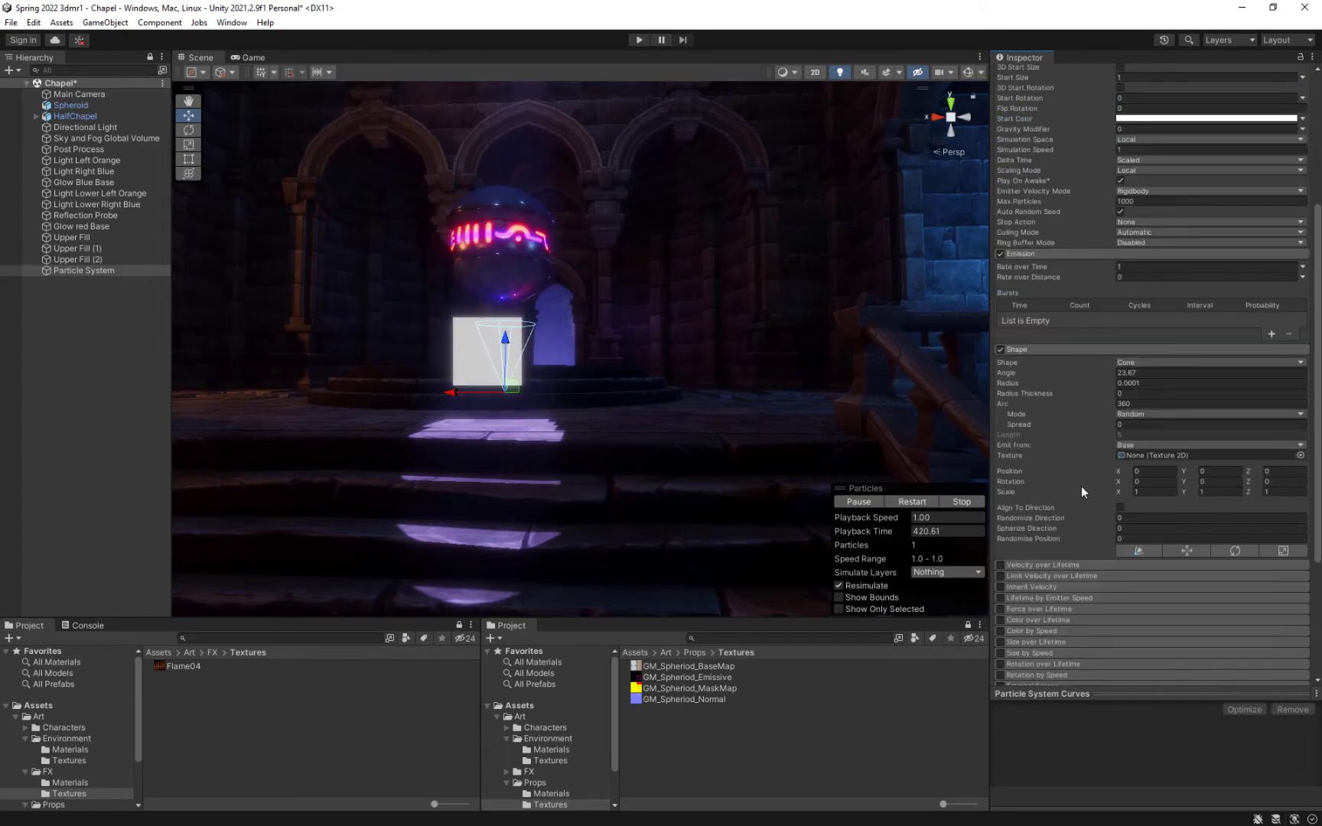
left_click(1092, 350)
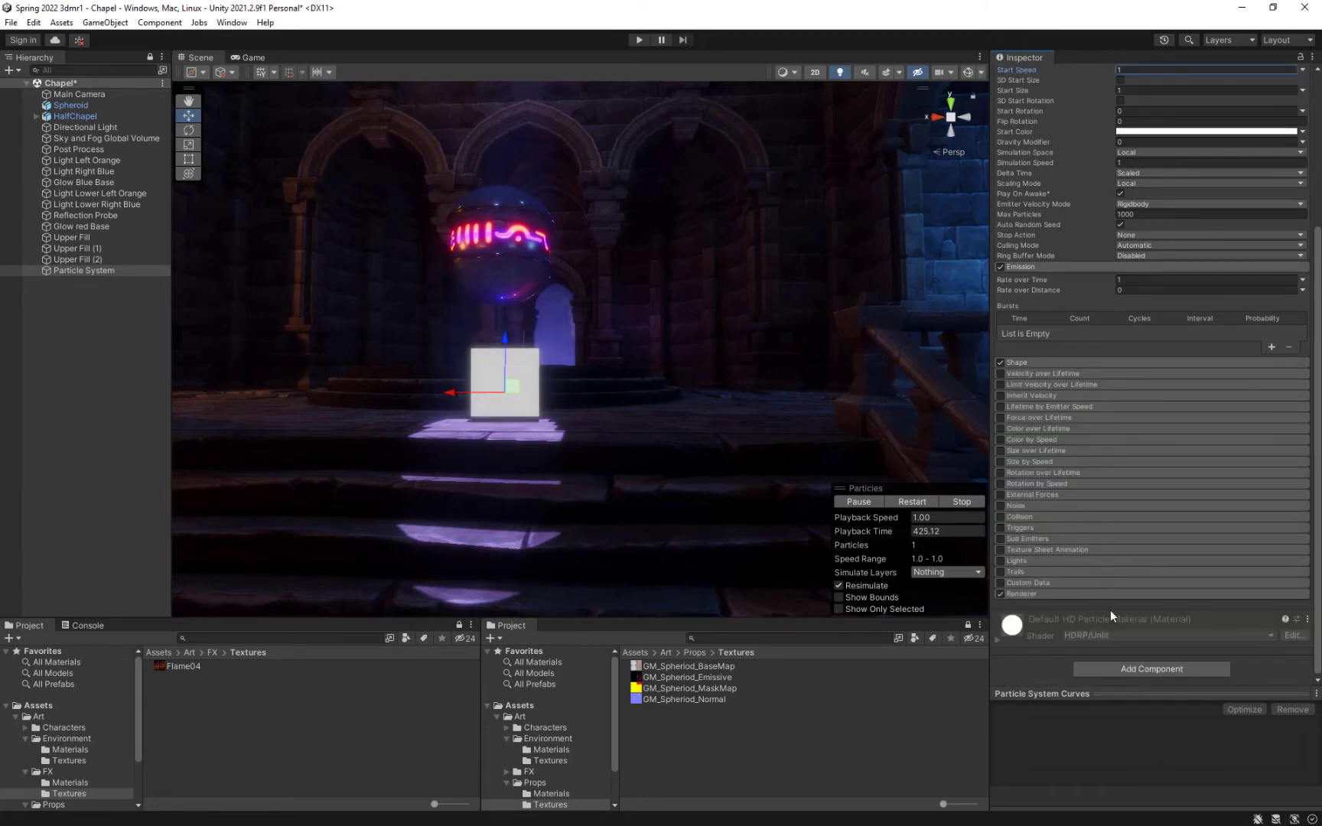
middle_click_drag(413, 339, 619, 402)
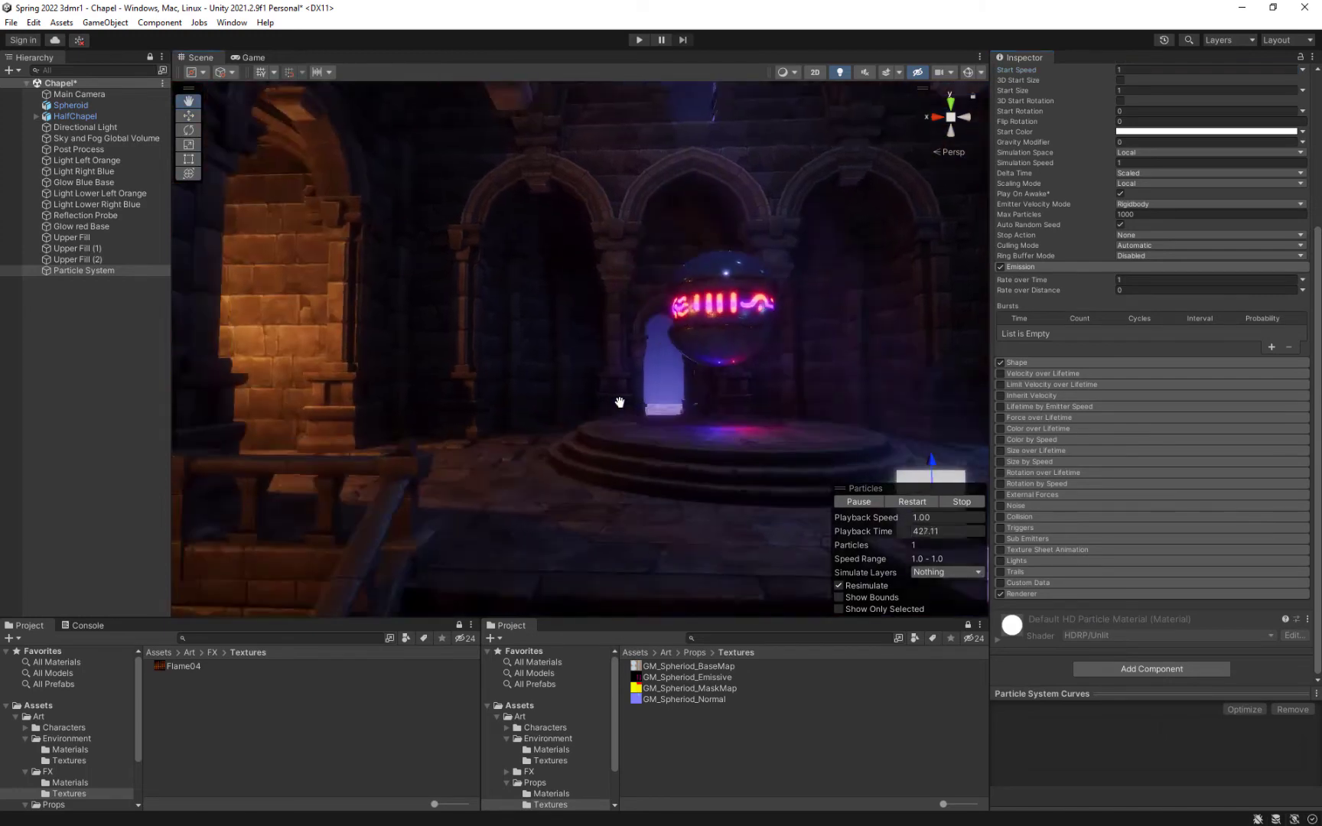
key("f")
scroll(1140, 115, "up", 2)
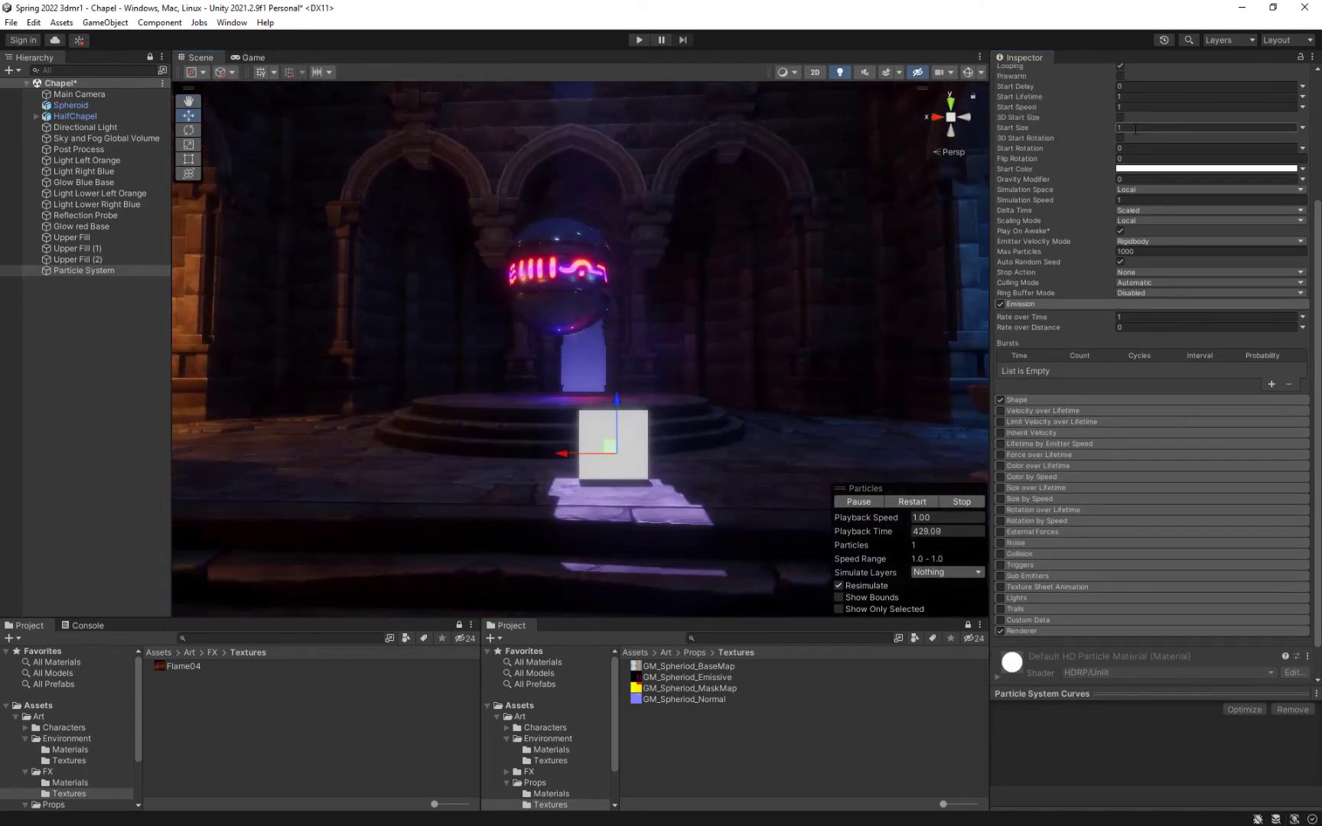
left_click(1137, 107)
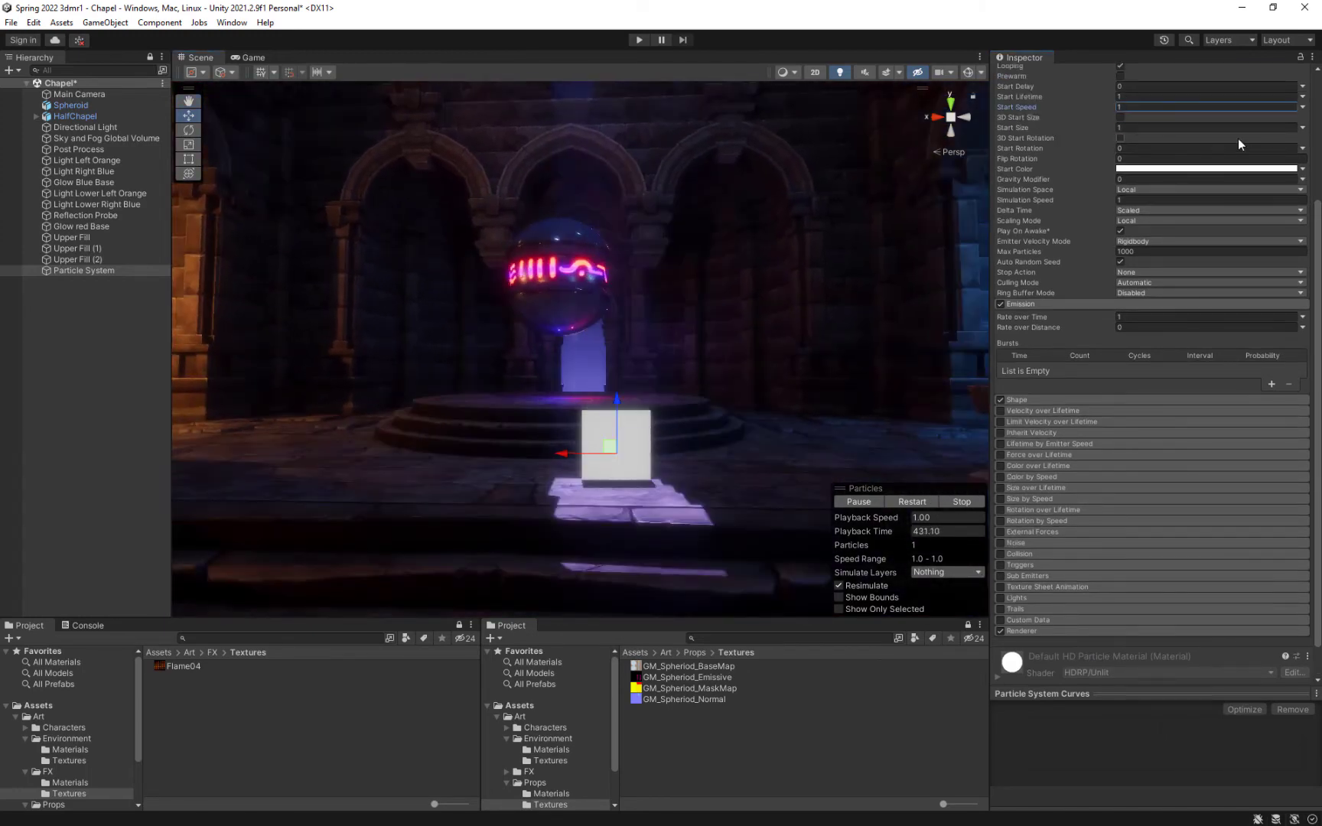
type("0")
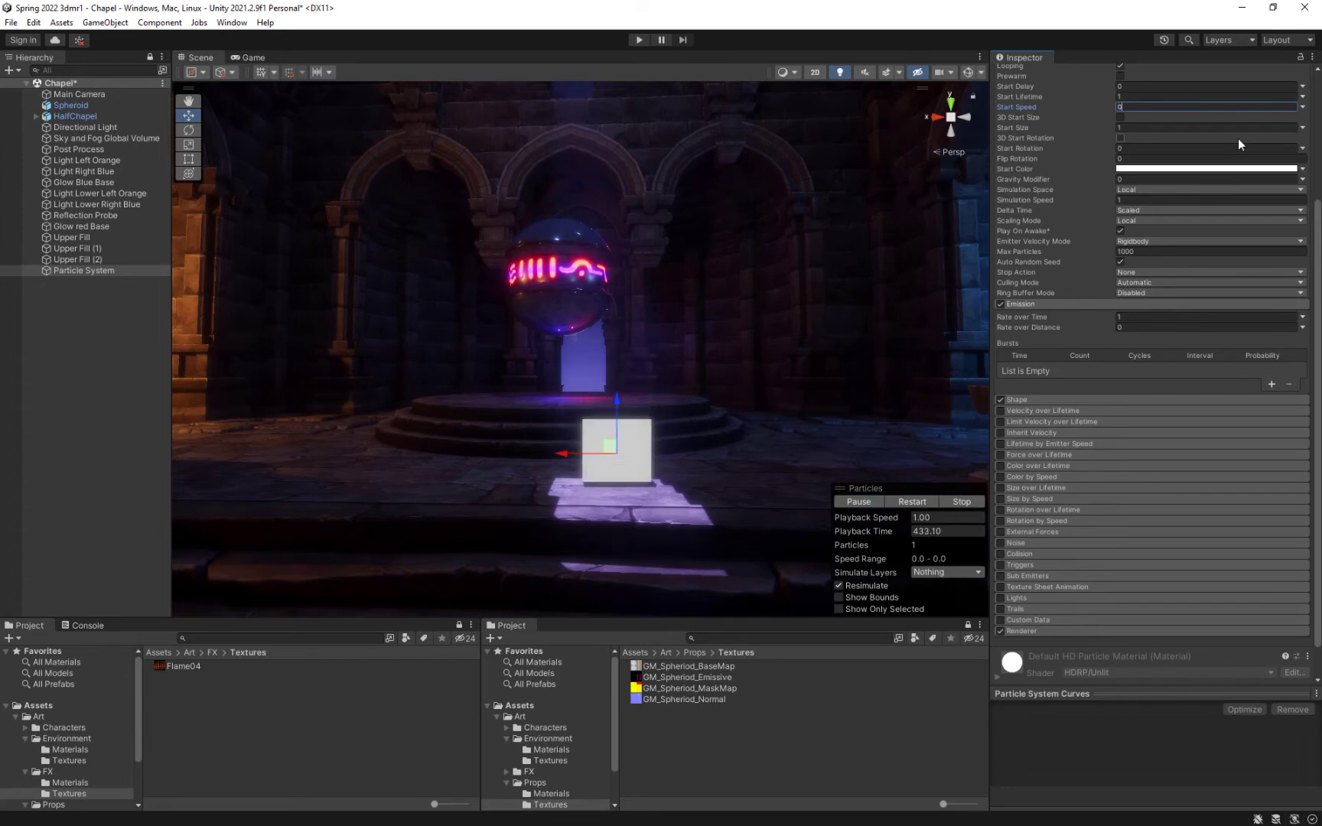
middle_click_drag(710, 465, 698, 434)
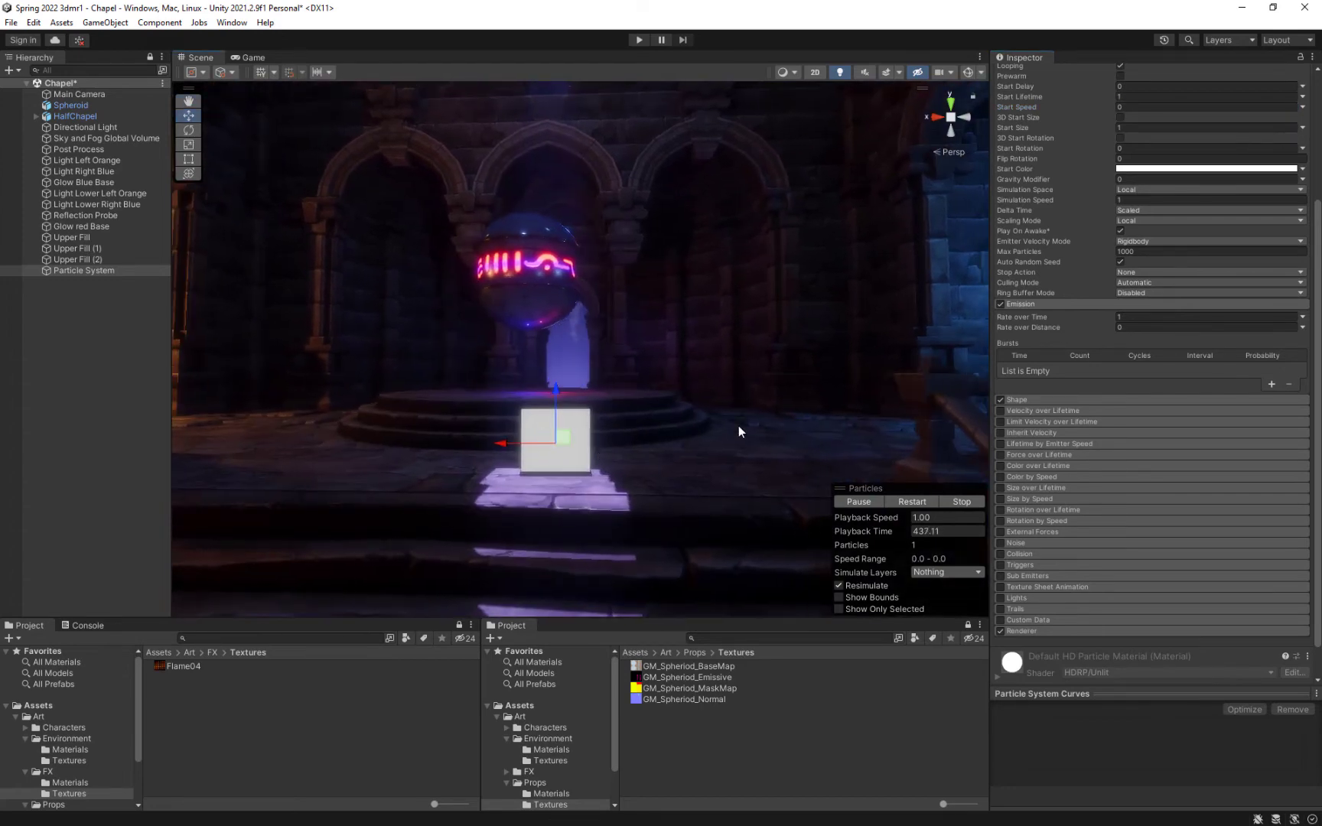
right_click_drag(767, 443, 249, 460)
right_click_drag(726, 431, 672, 413)
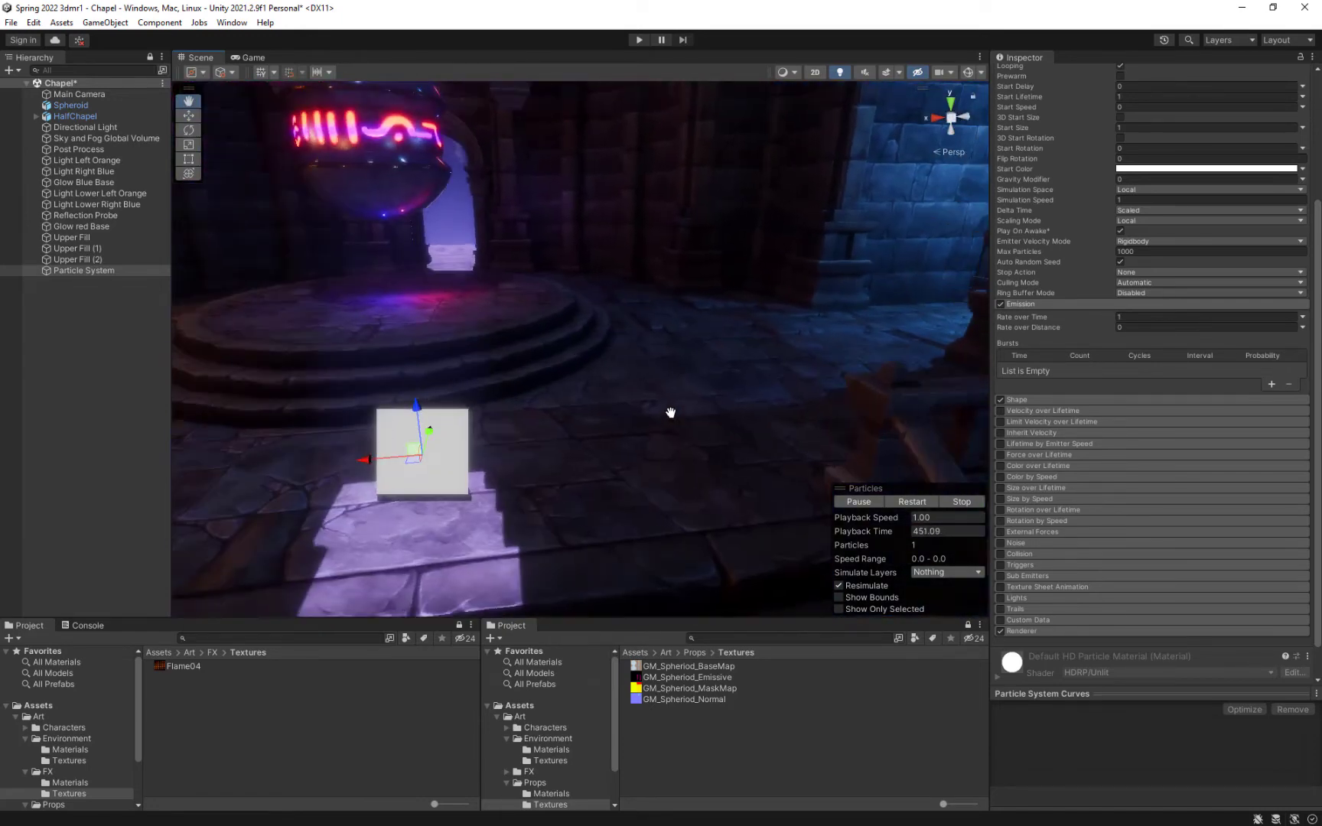
right_click_drag(403, 389, 502, 452)
middle_click_drag(502, 451, 468, 450)
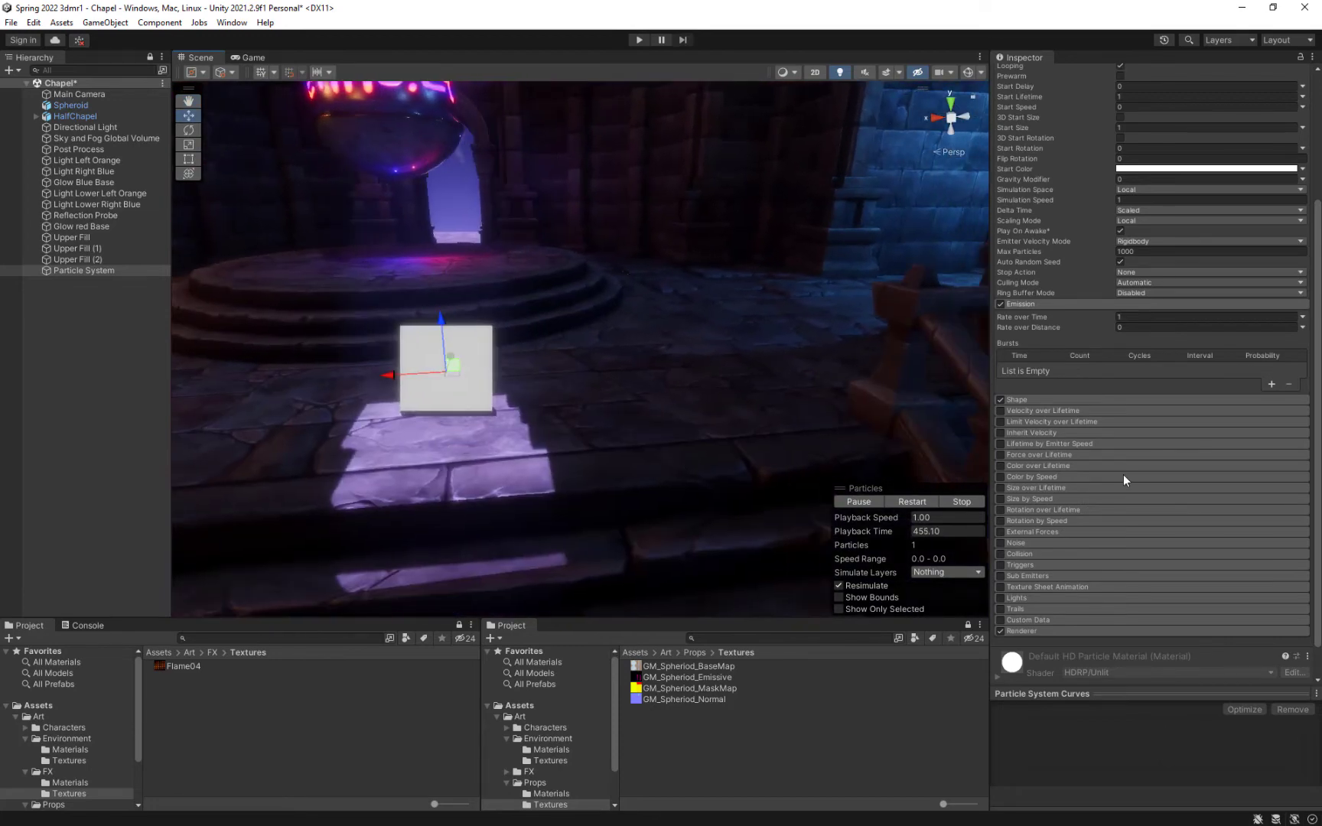
scroll(1109, 480, "down", 1)
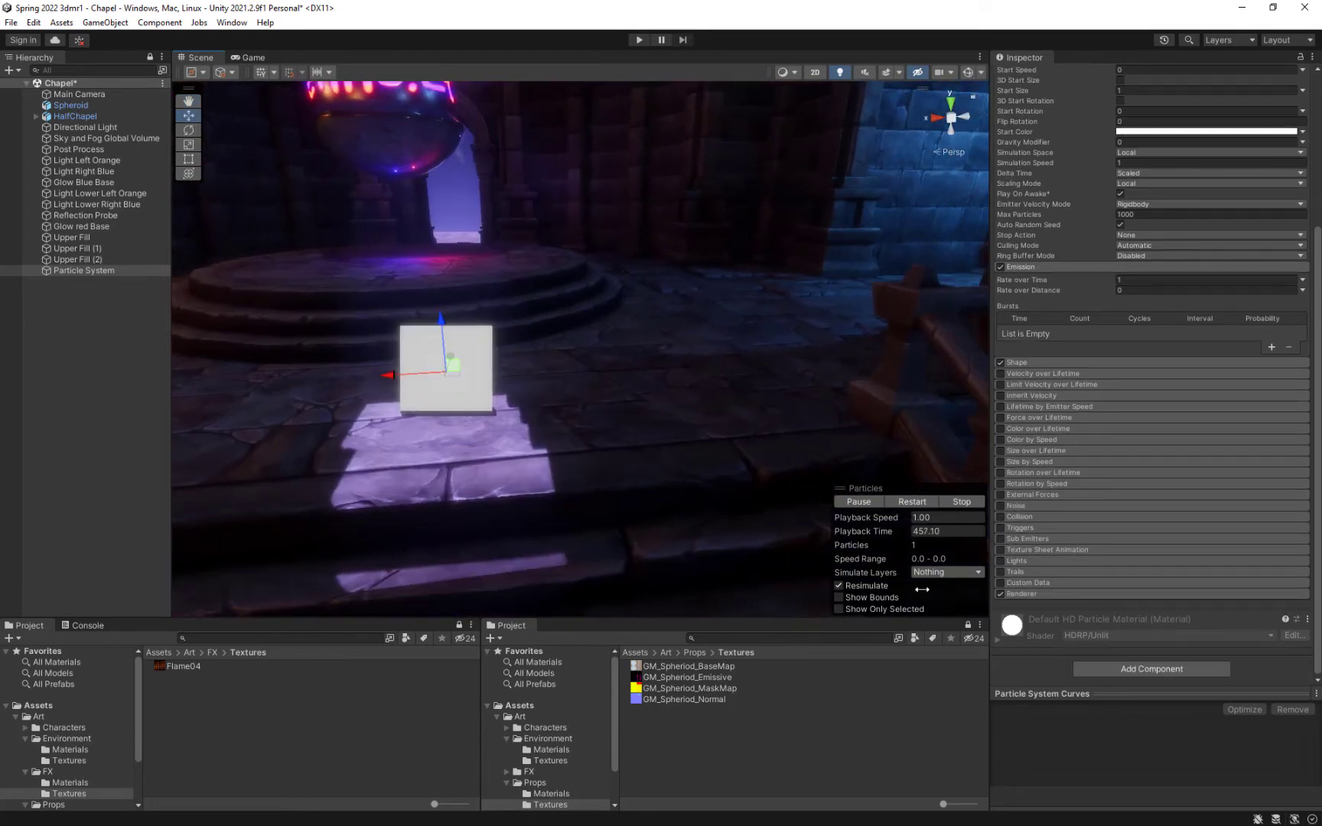
Step: Delete the existing Flames 1 material from the FX Materials folder
left_click(85, 749)
left_click(183, 665)
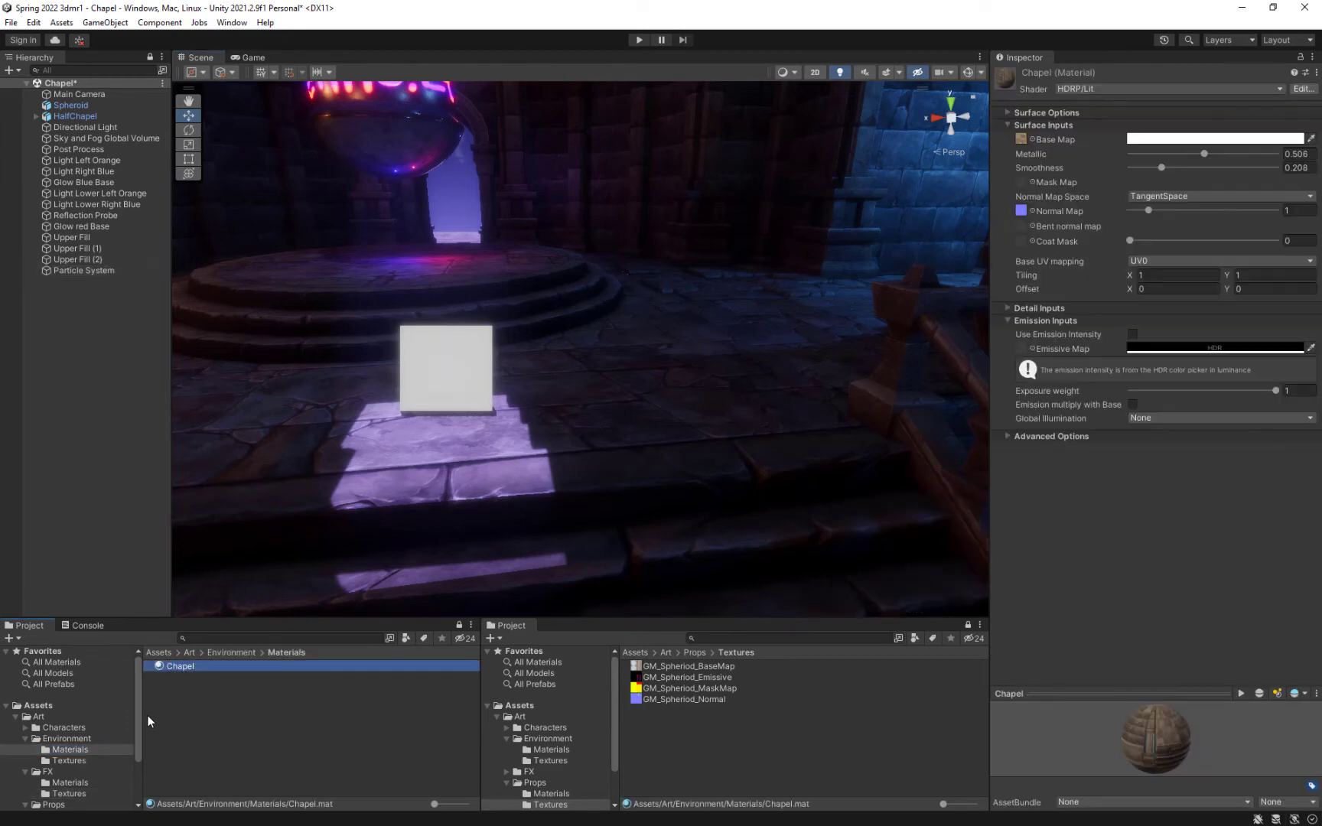
left_click(72, 762)
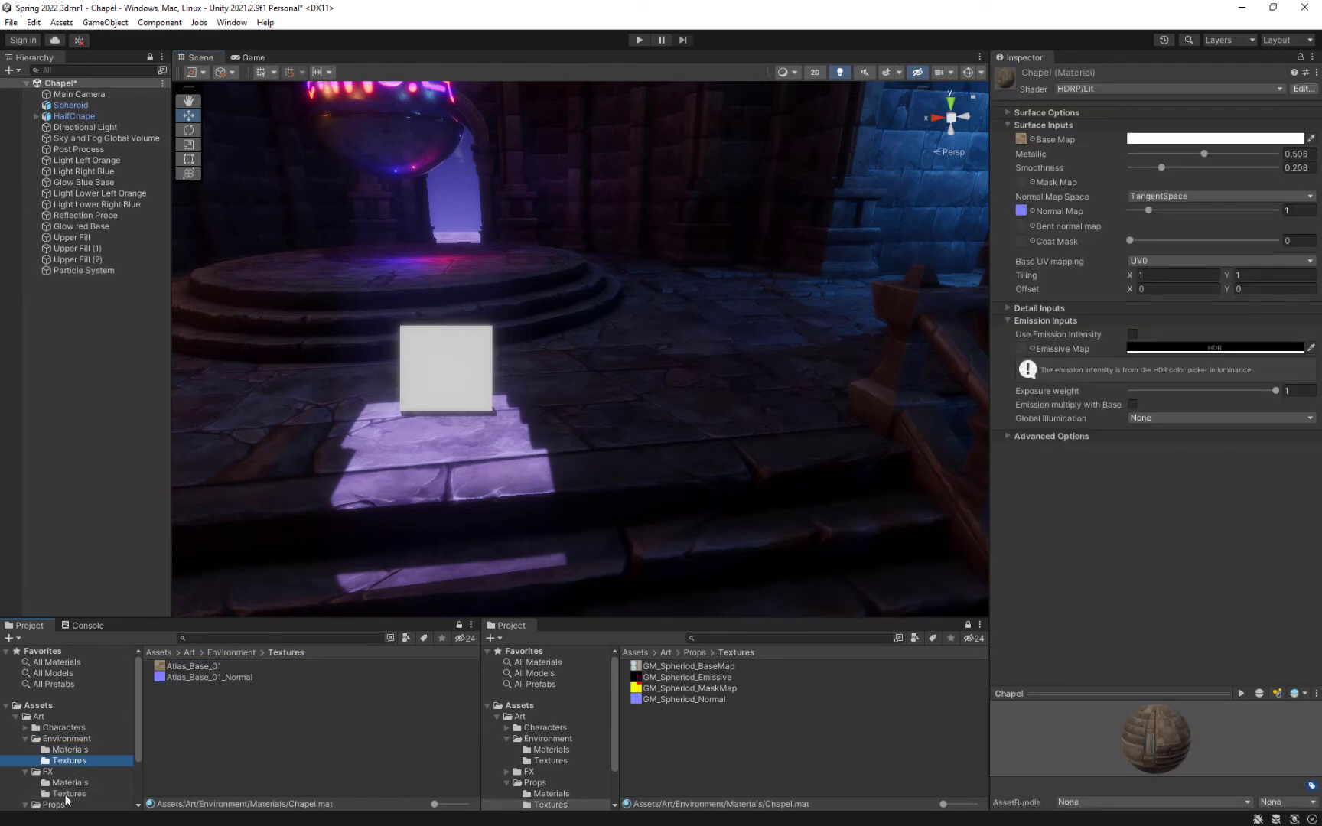
left_click(79, 780)
left_click(177, 664)
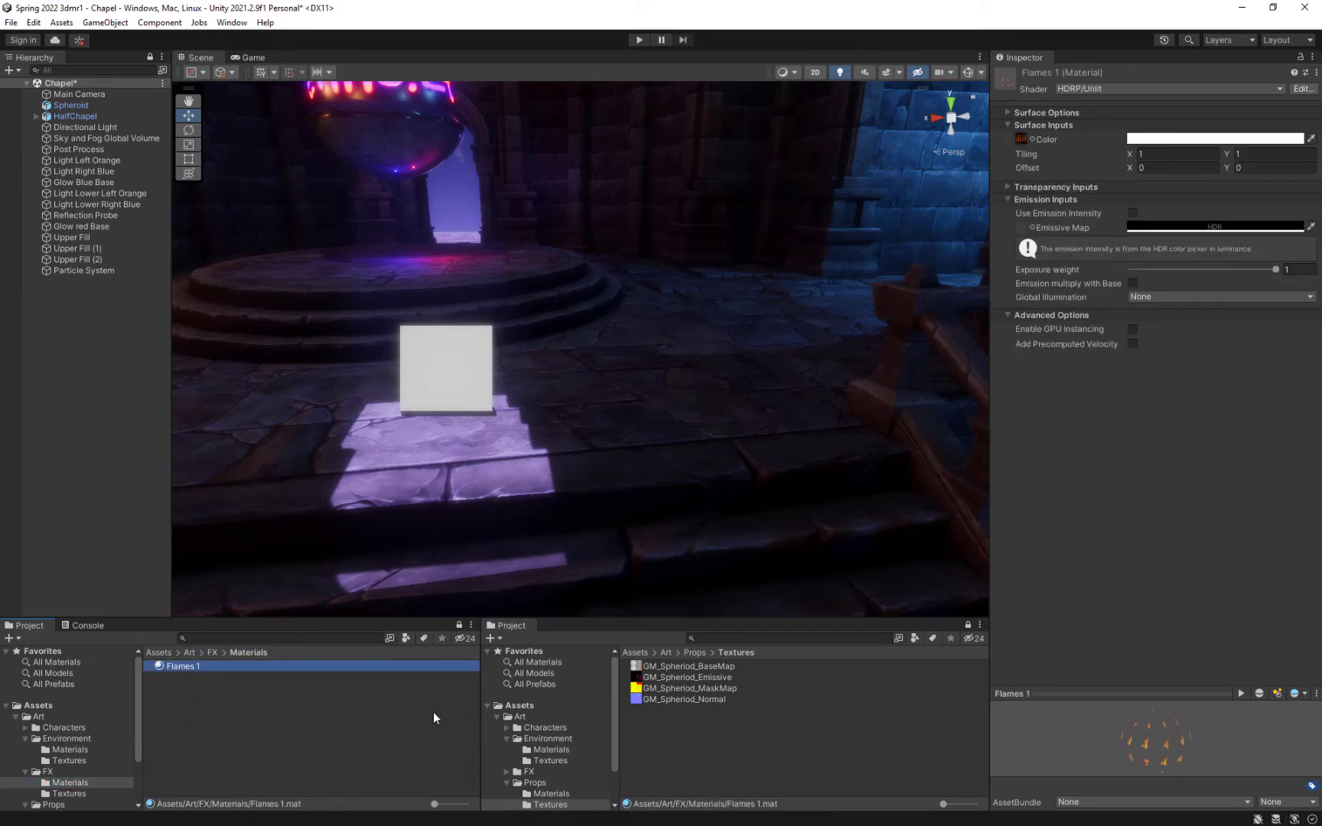
key("Delete")
left_click(713, 448)
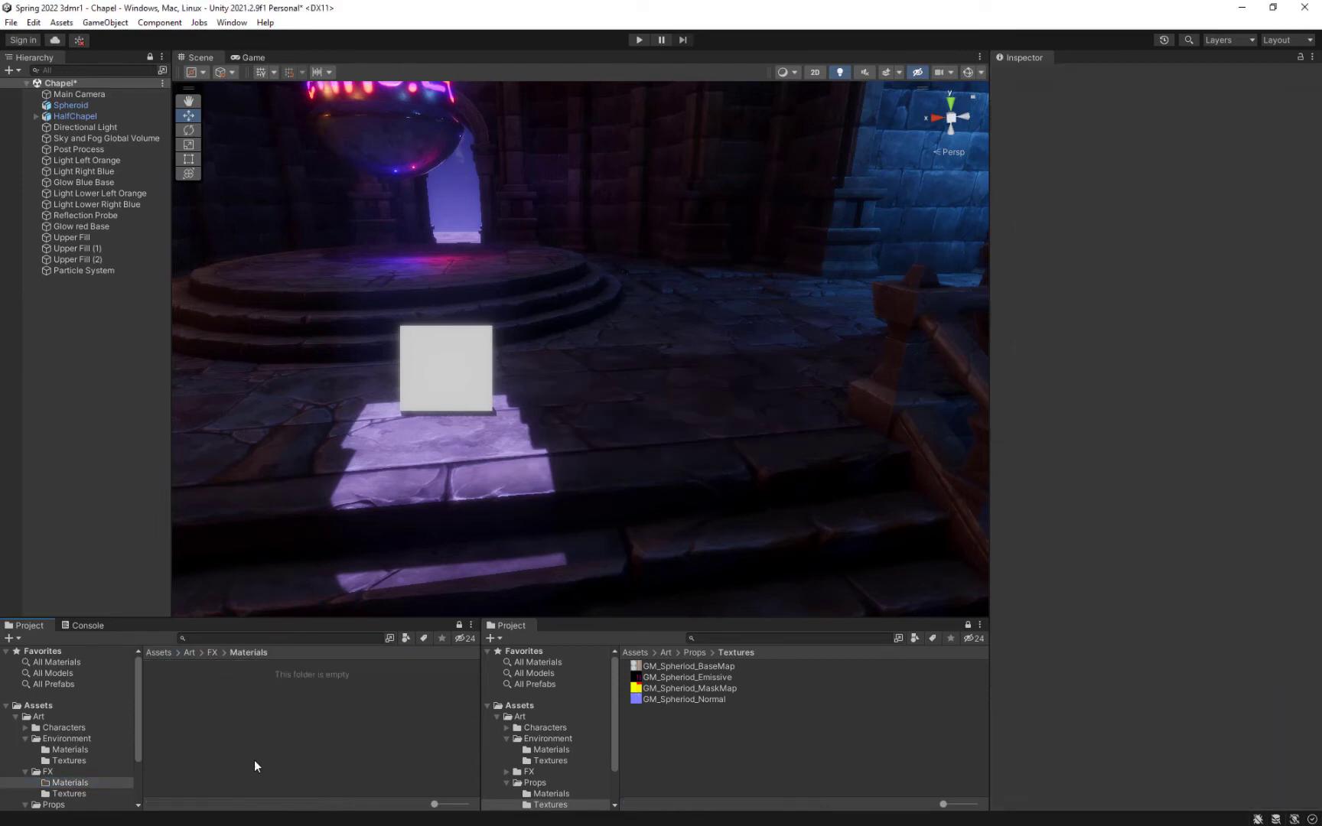
Step: Create a new material named Flames in the FX Materials folder
right_click(228, 701)
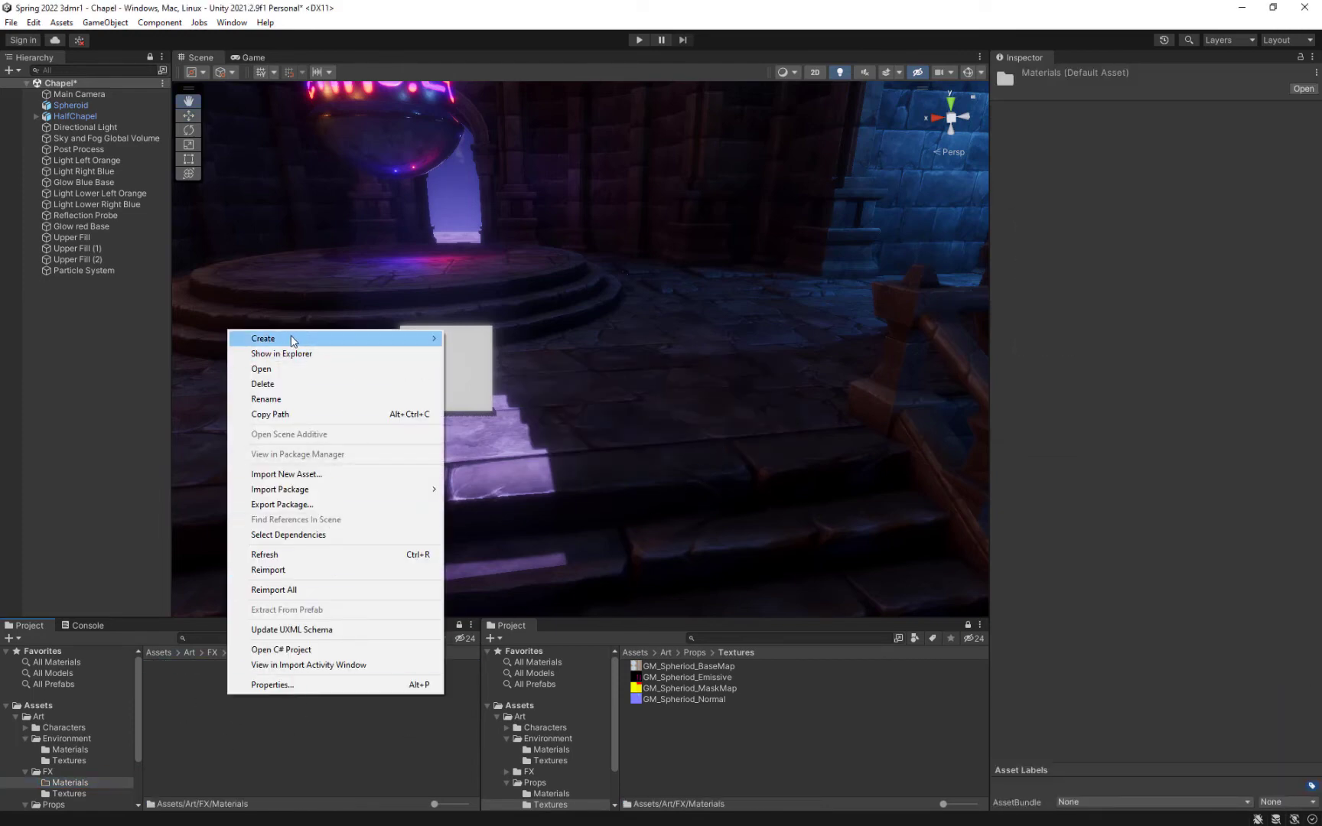
mouse_move(291, 339)
left_click(504, 470)
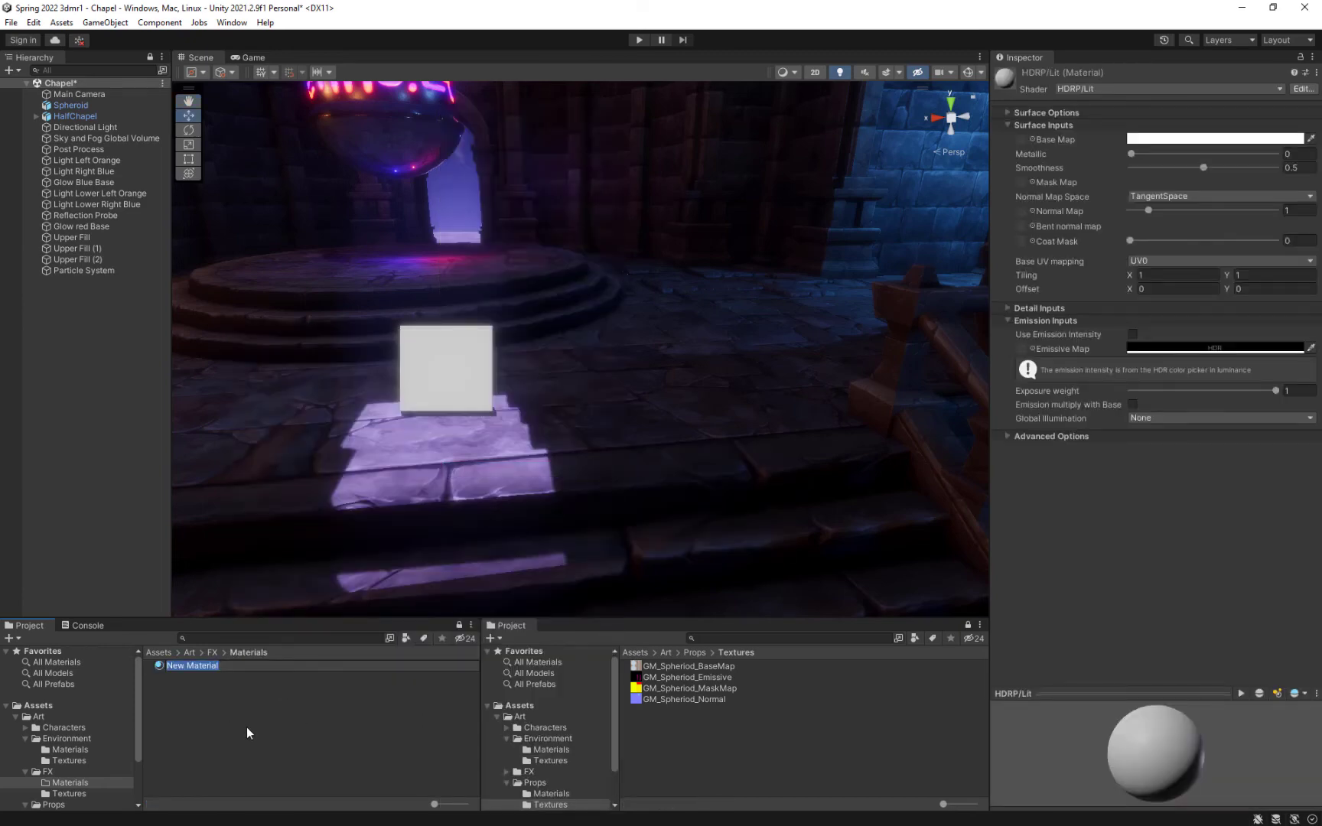
type("Flamer")
key("BackSpace")
type("s")
key("Return")
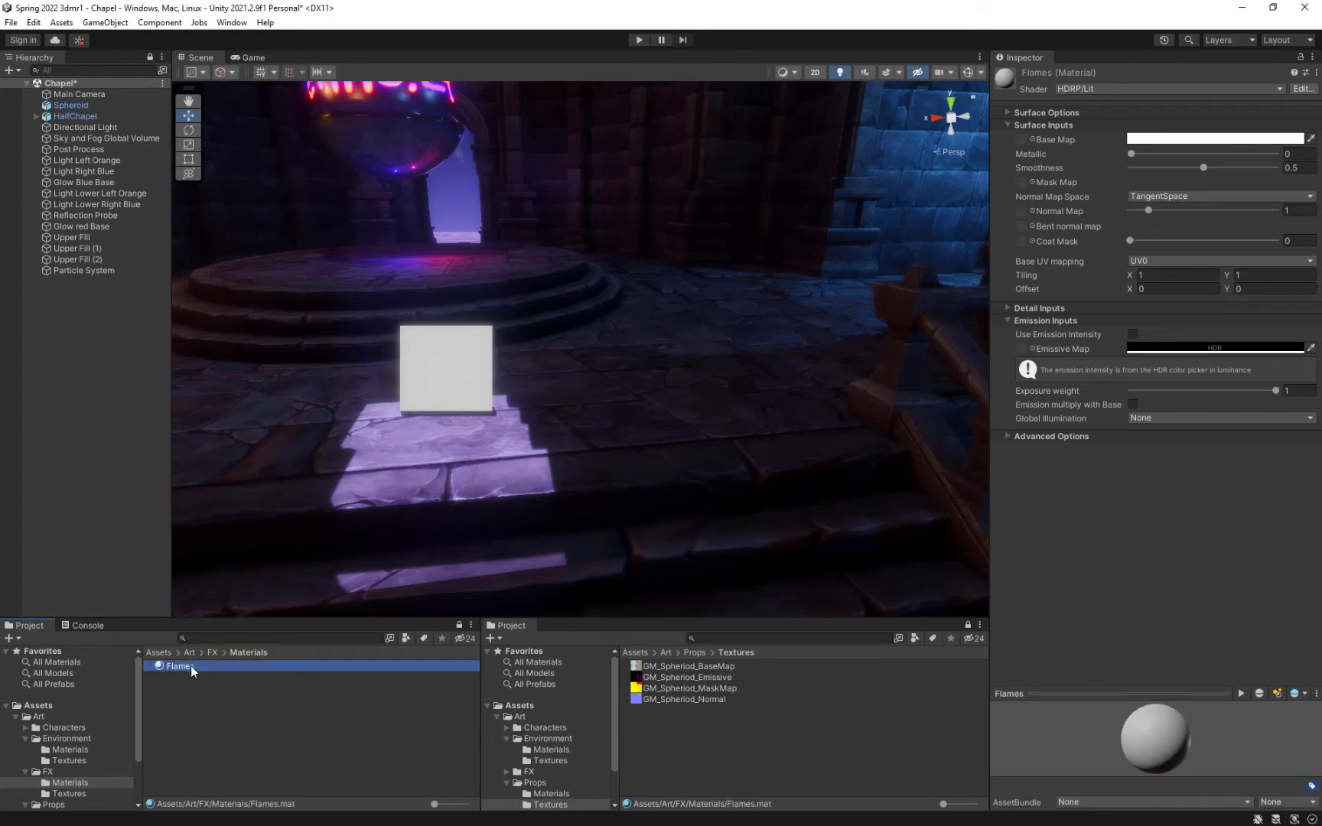
left_click(1107, 89)
left_click(1118, 262)
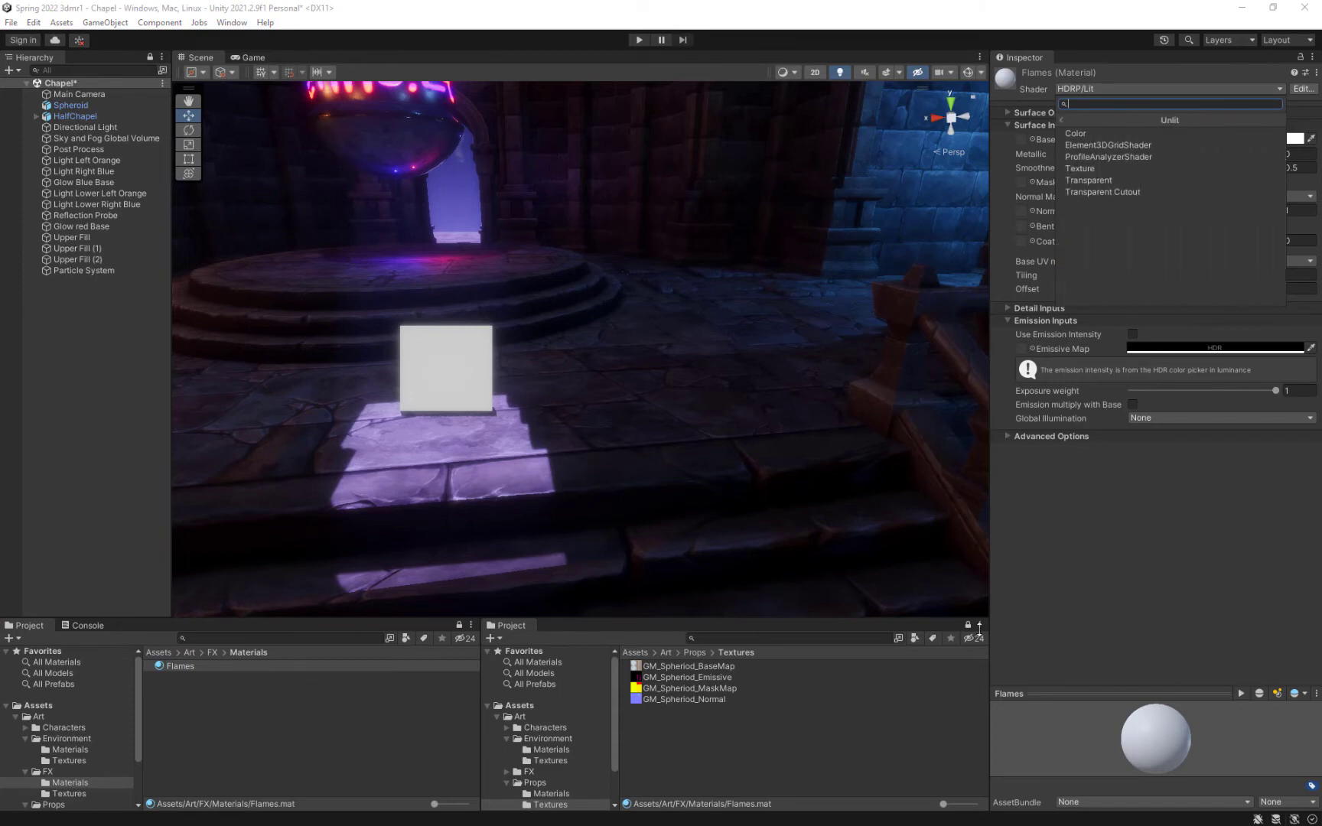
left_click(1139, 118)
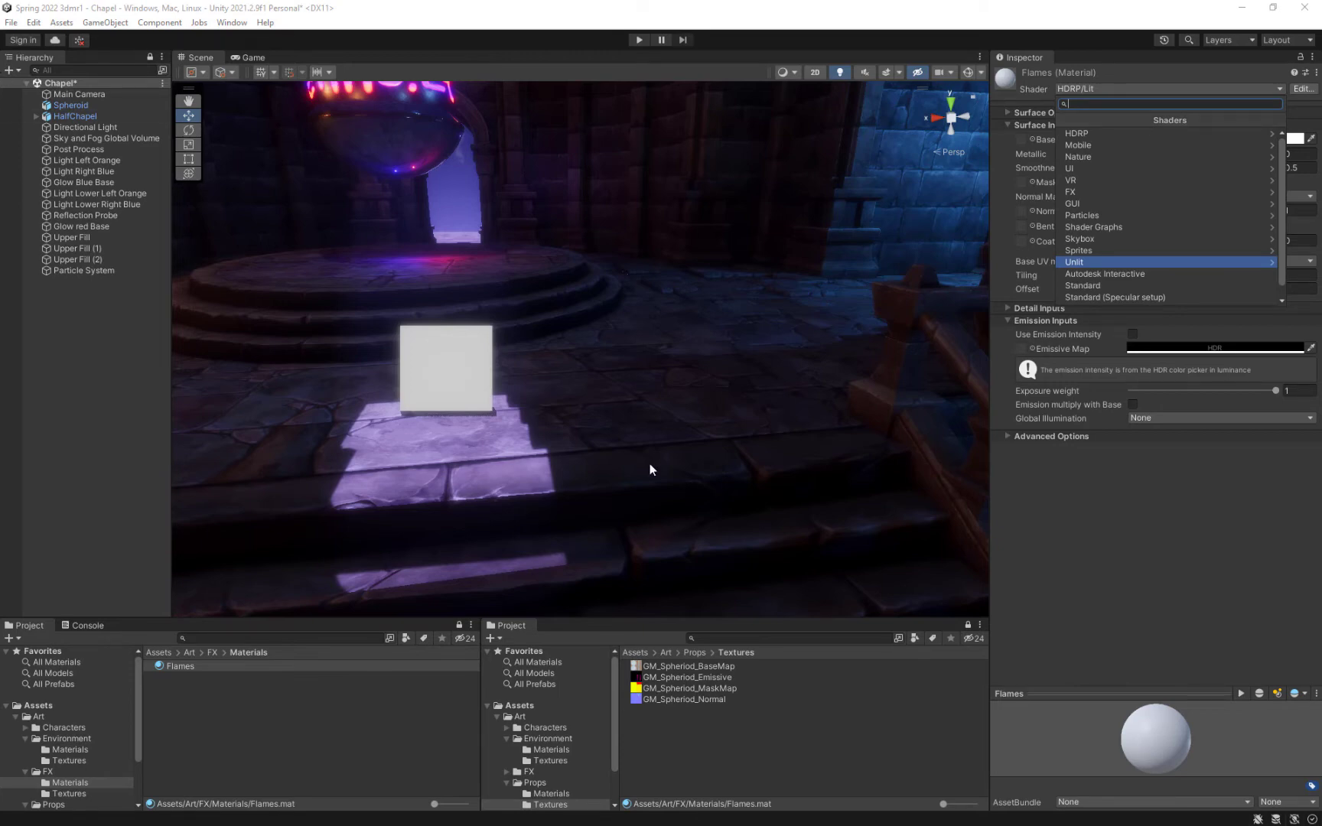
left_click(954, 231)
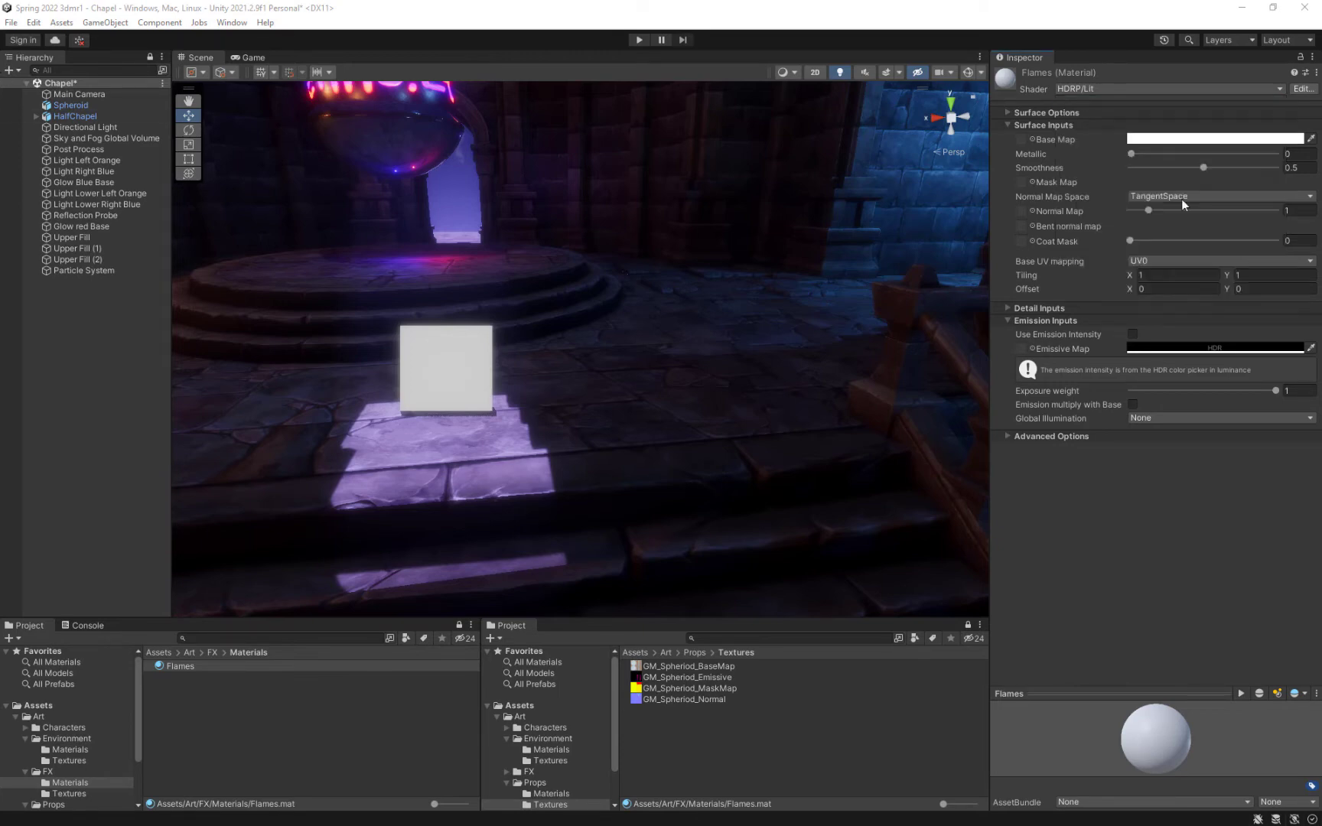
Step: Change the Flames material's shader to HDRP/Unlit
left_click(1108, 92)
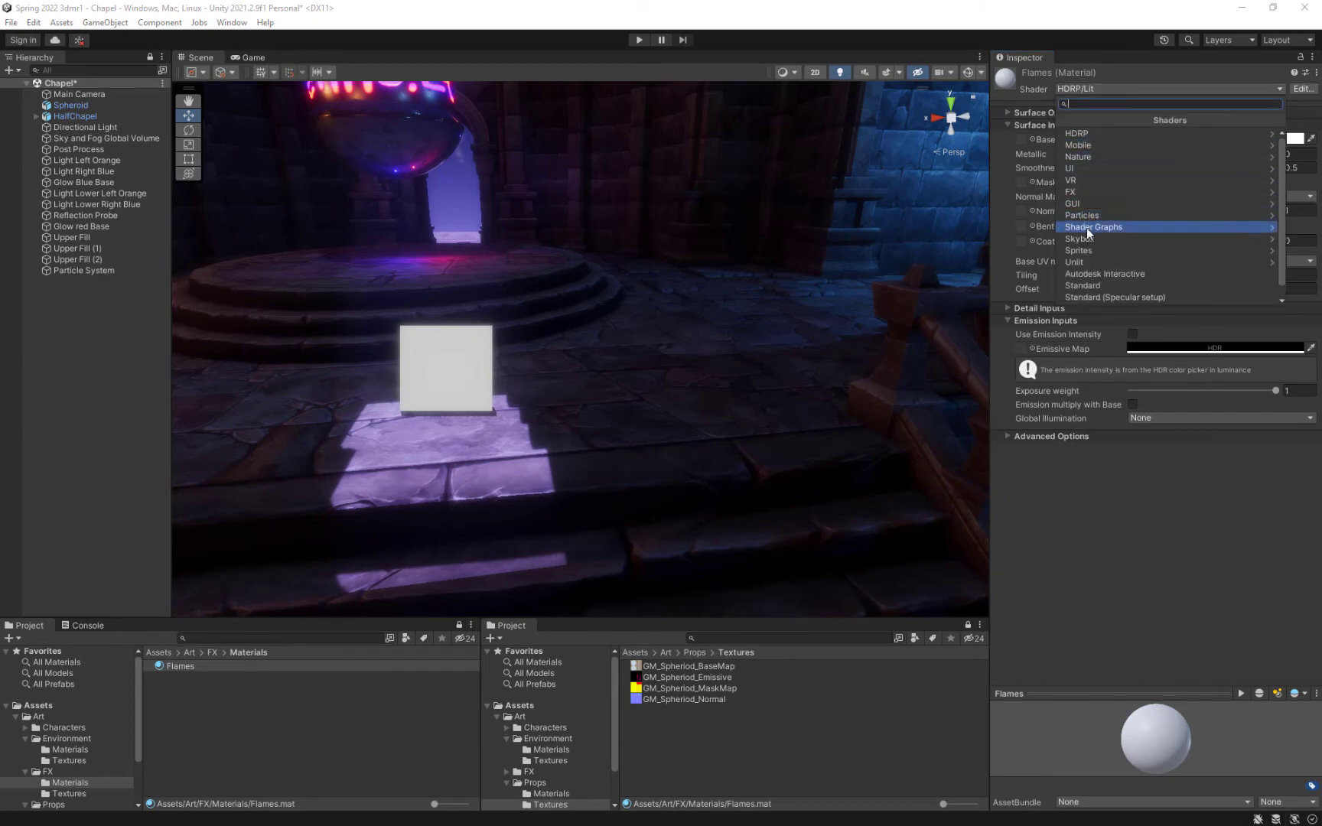
left_click(1073, 132)
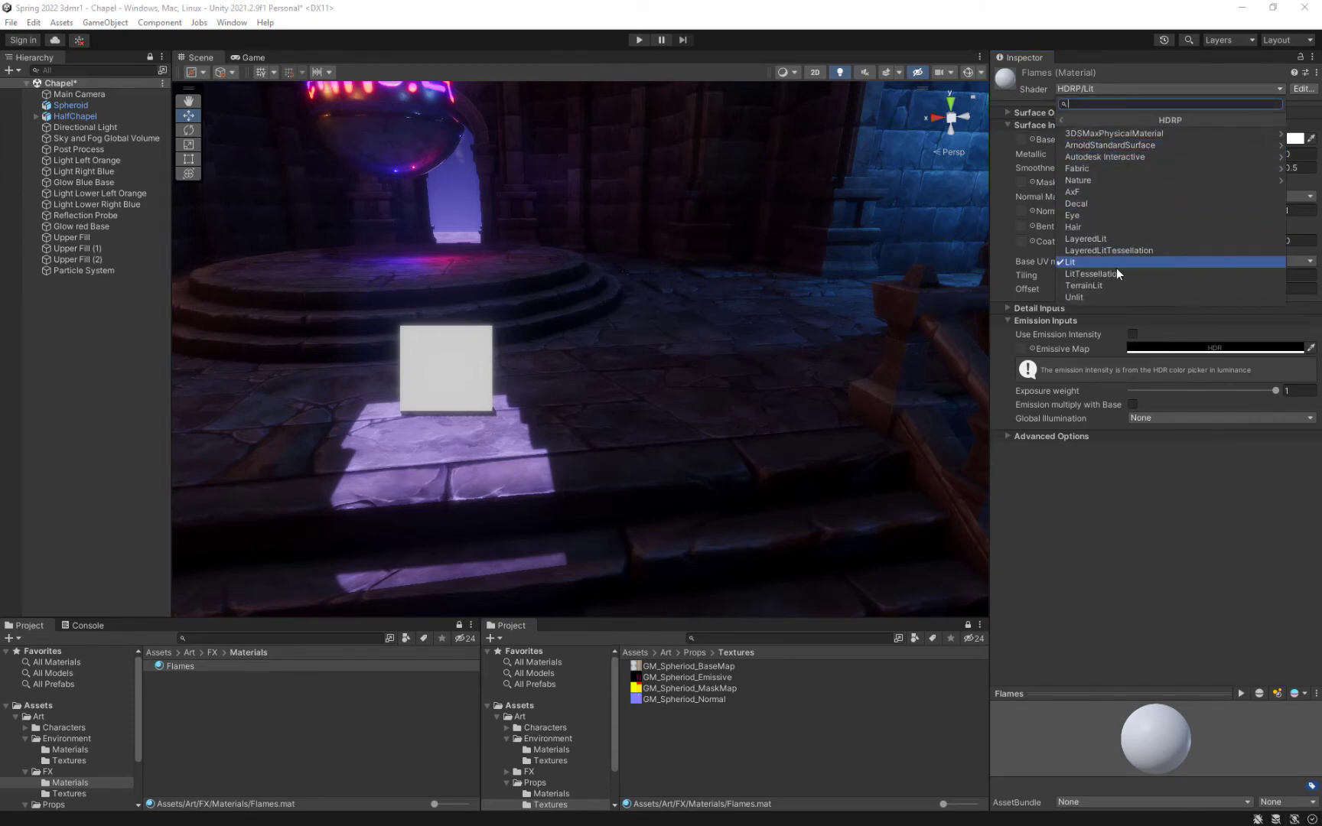
left_click(1076, 296)
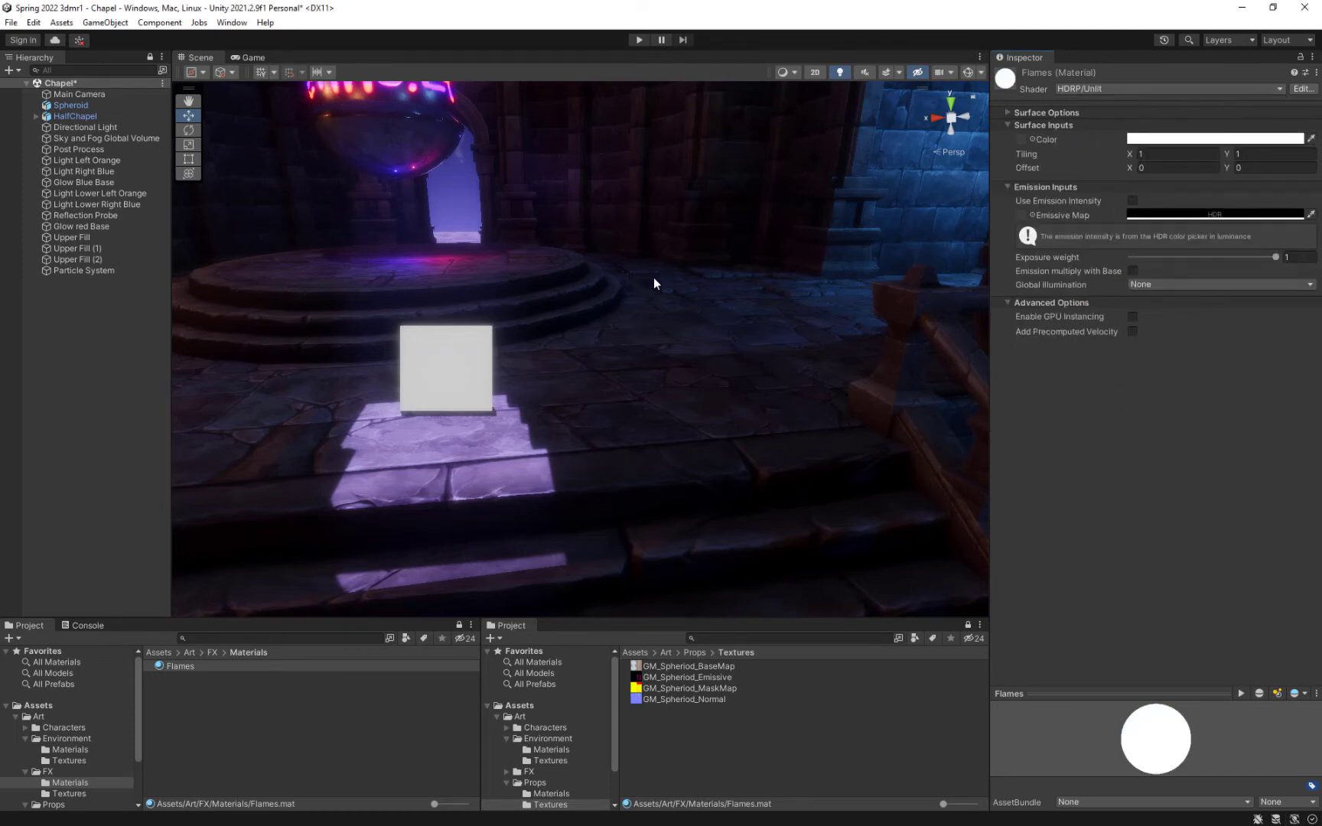
Step: Select the particle system and assign the Flames material from the FX Materials folder as its Renderer material
right_click_drag(672, 329, 636, 323)
middle_click_drag(550, 385, 550, 387)
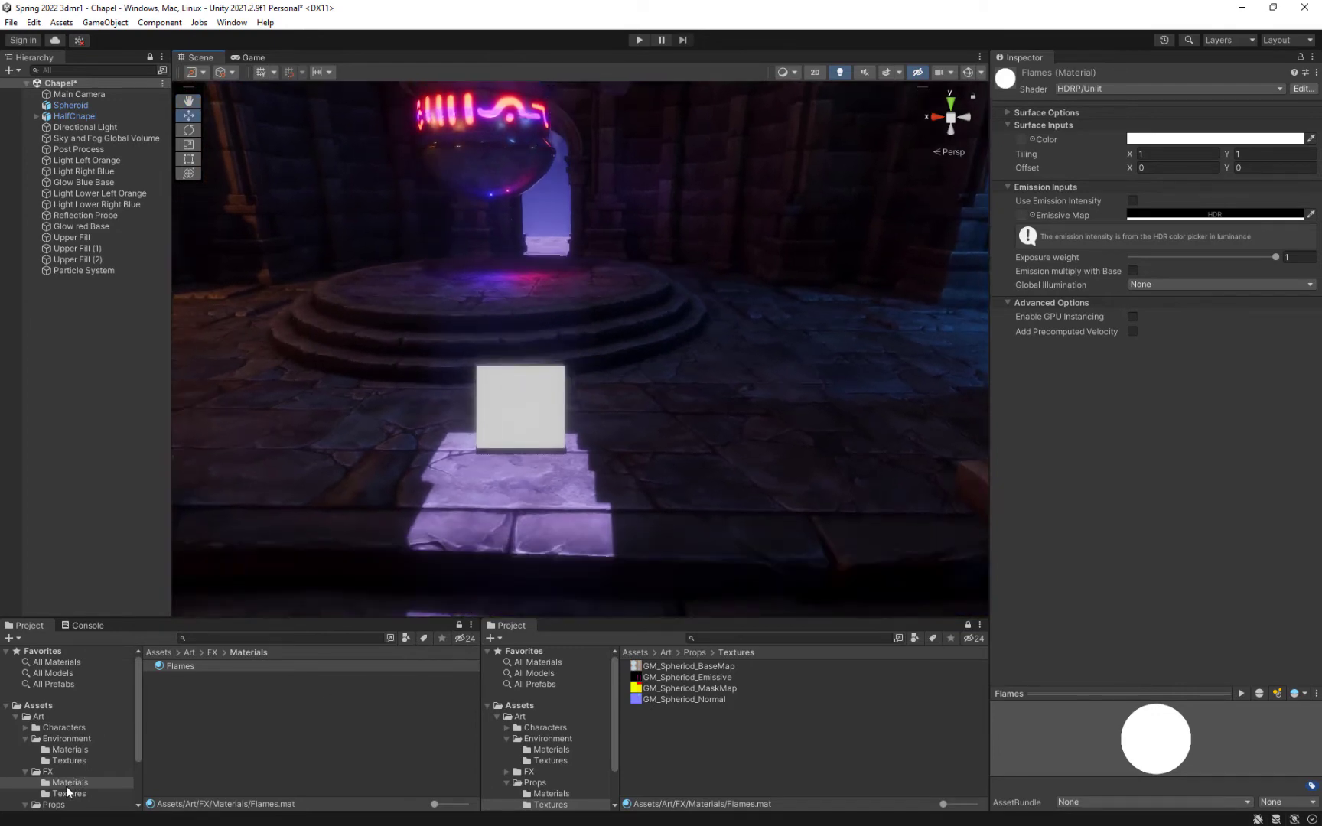
left_click(67, 793)
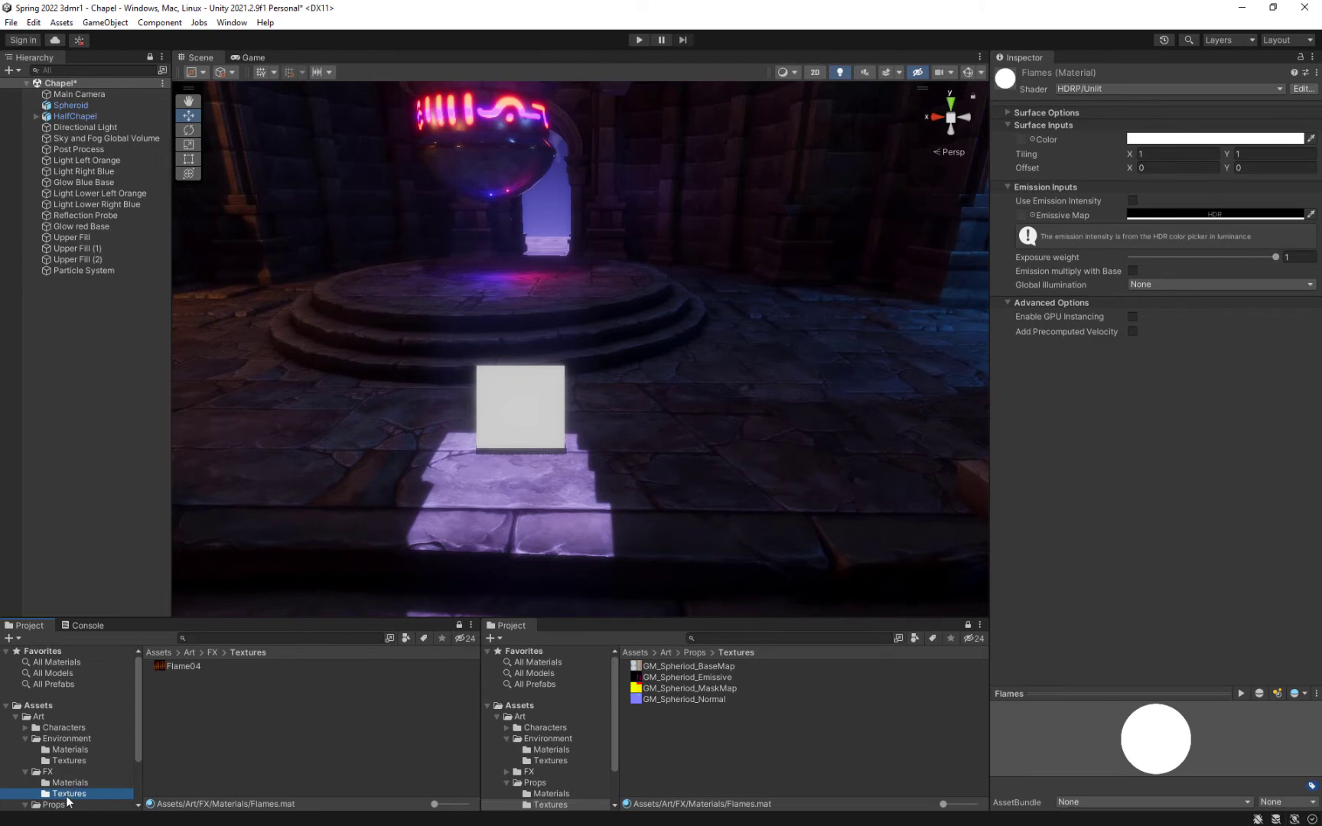
left_click(73, 782)
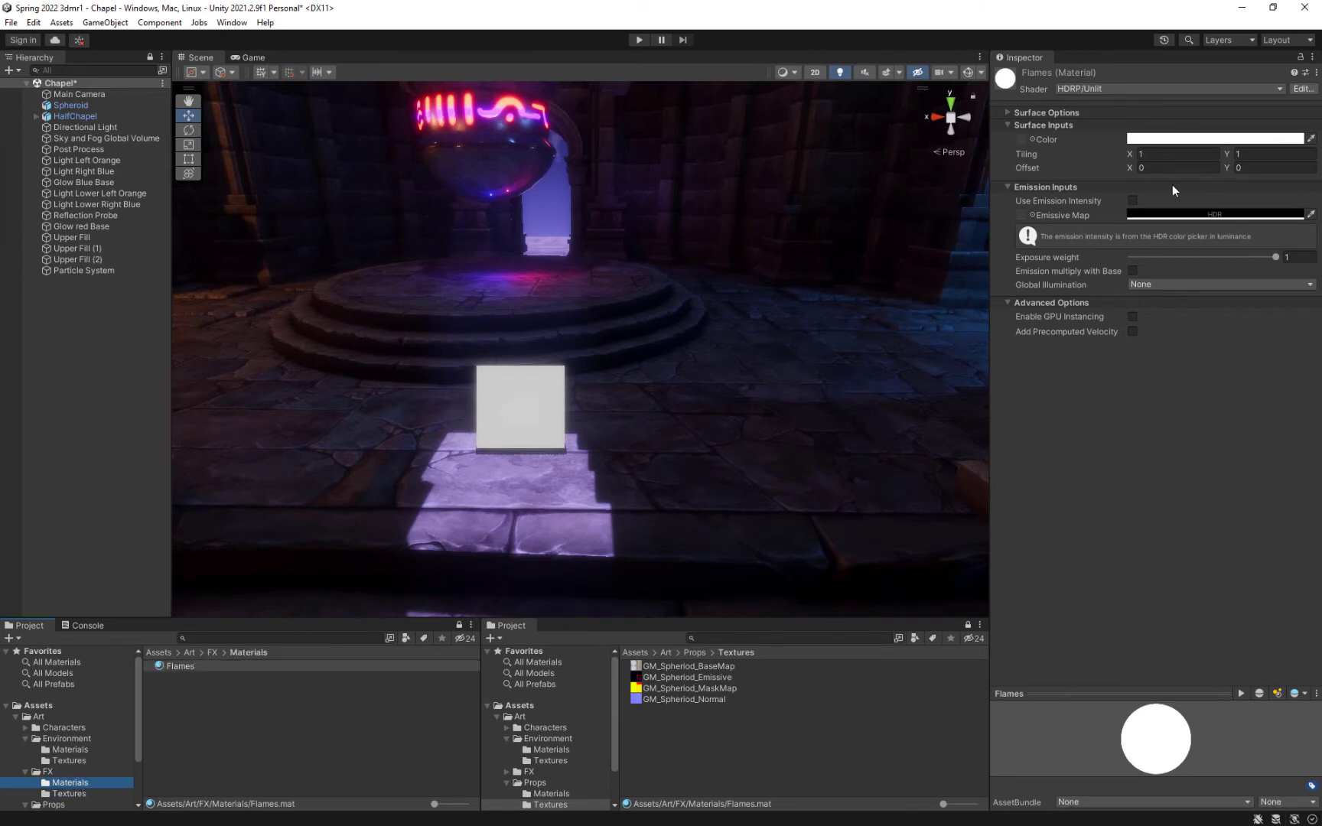
left_click(511, 406)
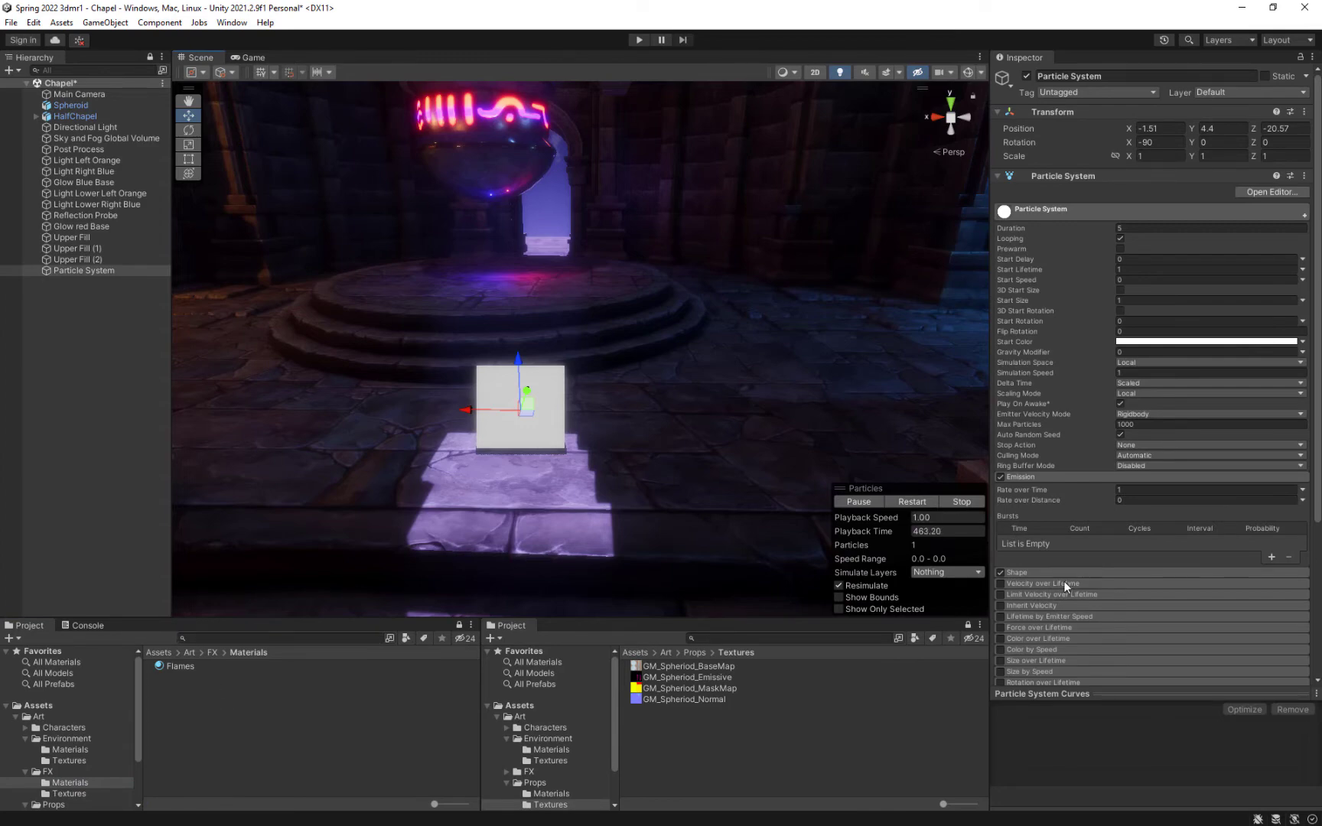
scroll(1114, 635, "down", 5)
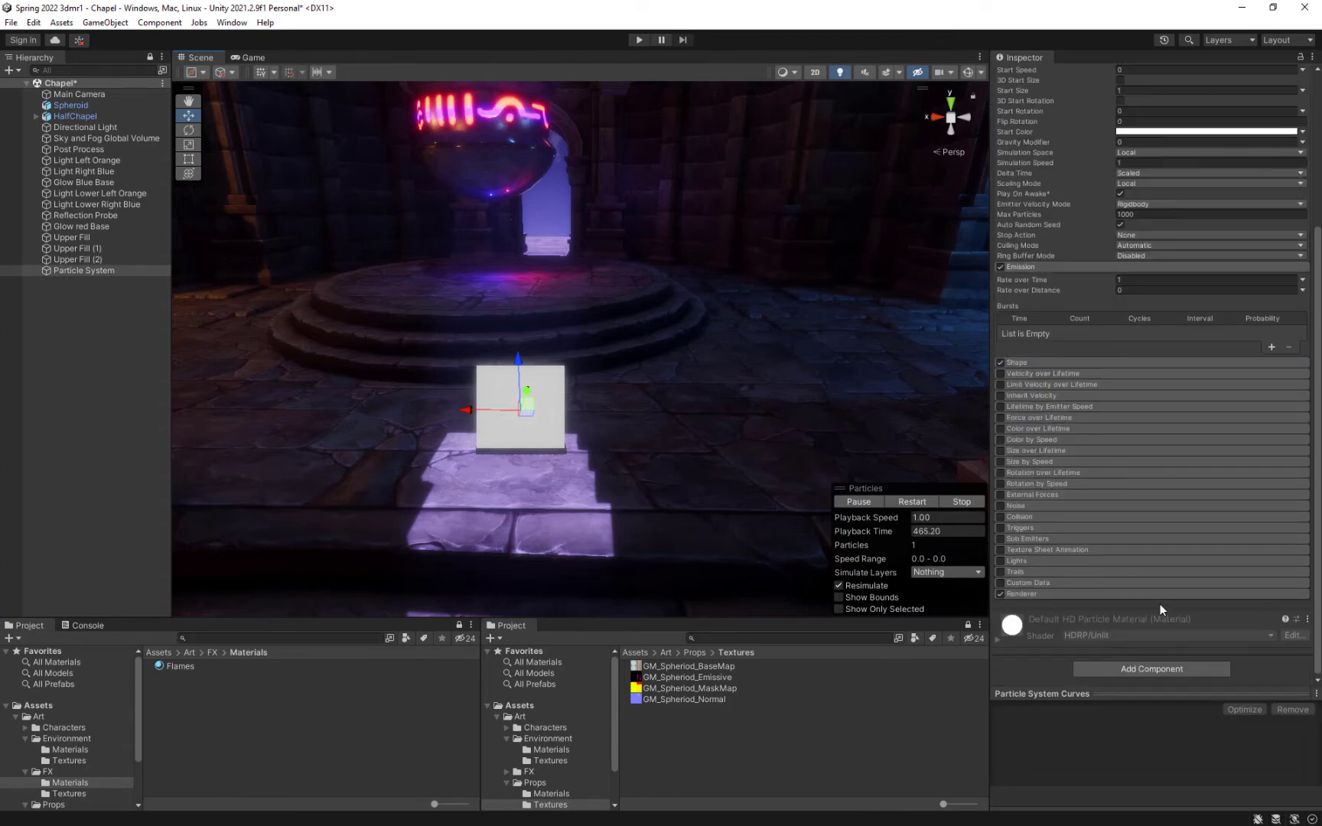
left_click(1006, 642)
scroll(1103, 598, "down", 5)
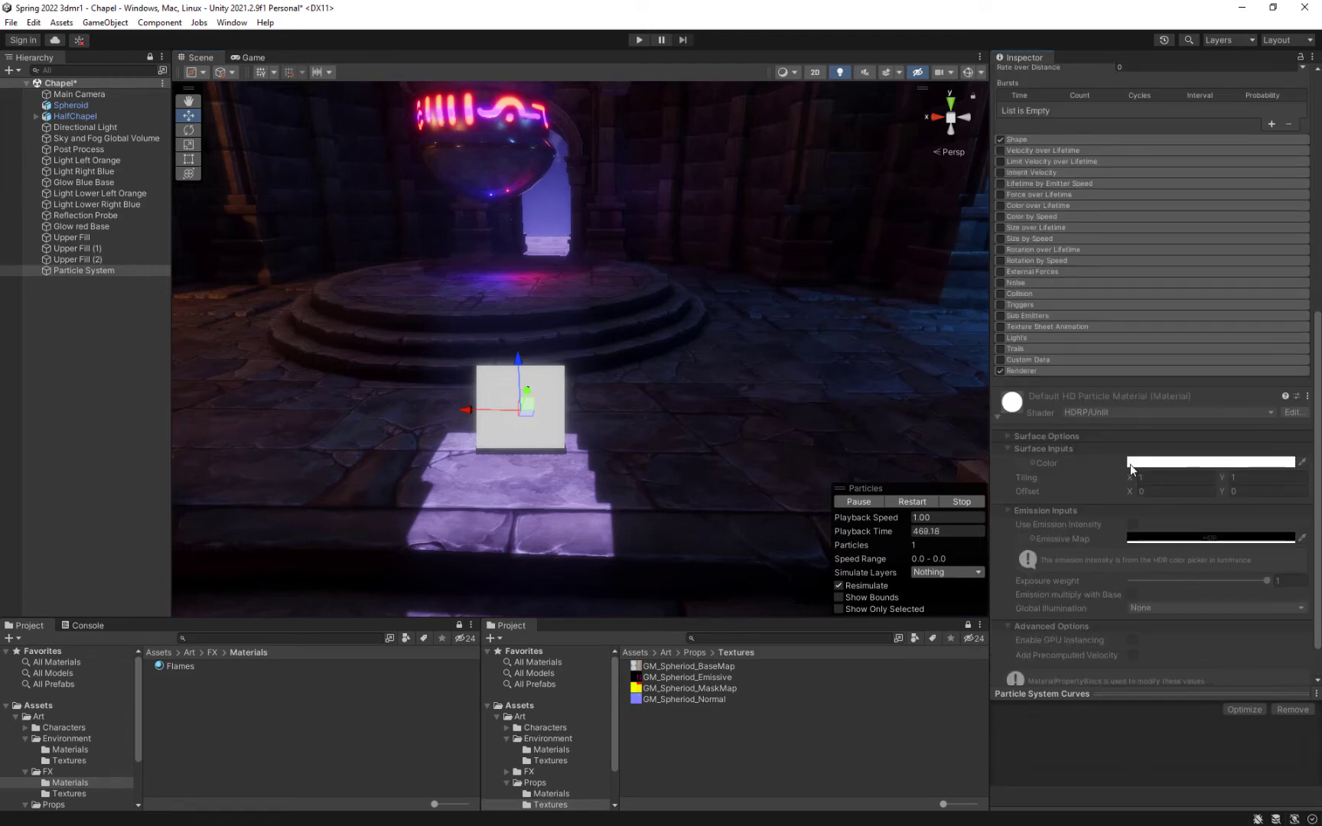
left_click(1043, 370)
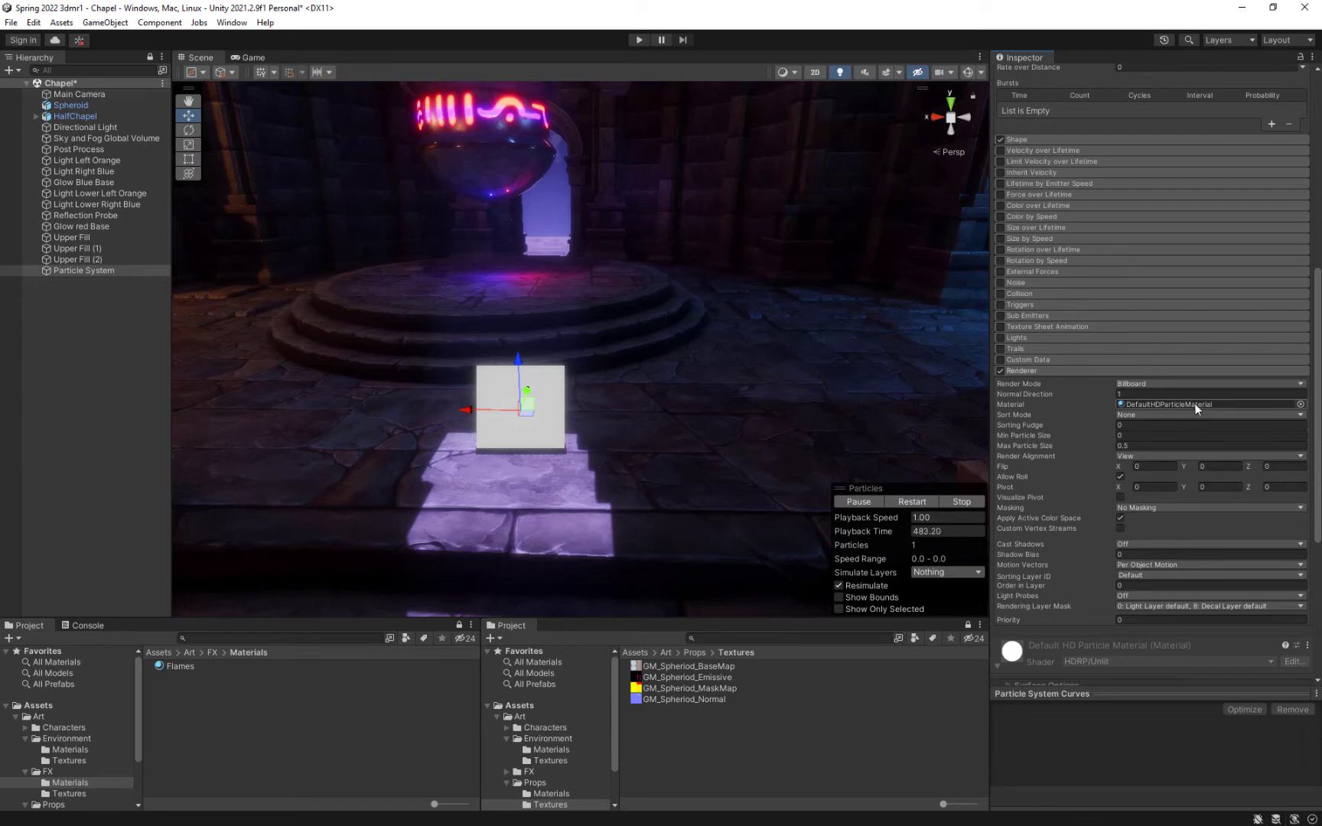
left_click_drag(182, 666, 1096, 517)
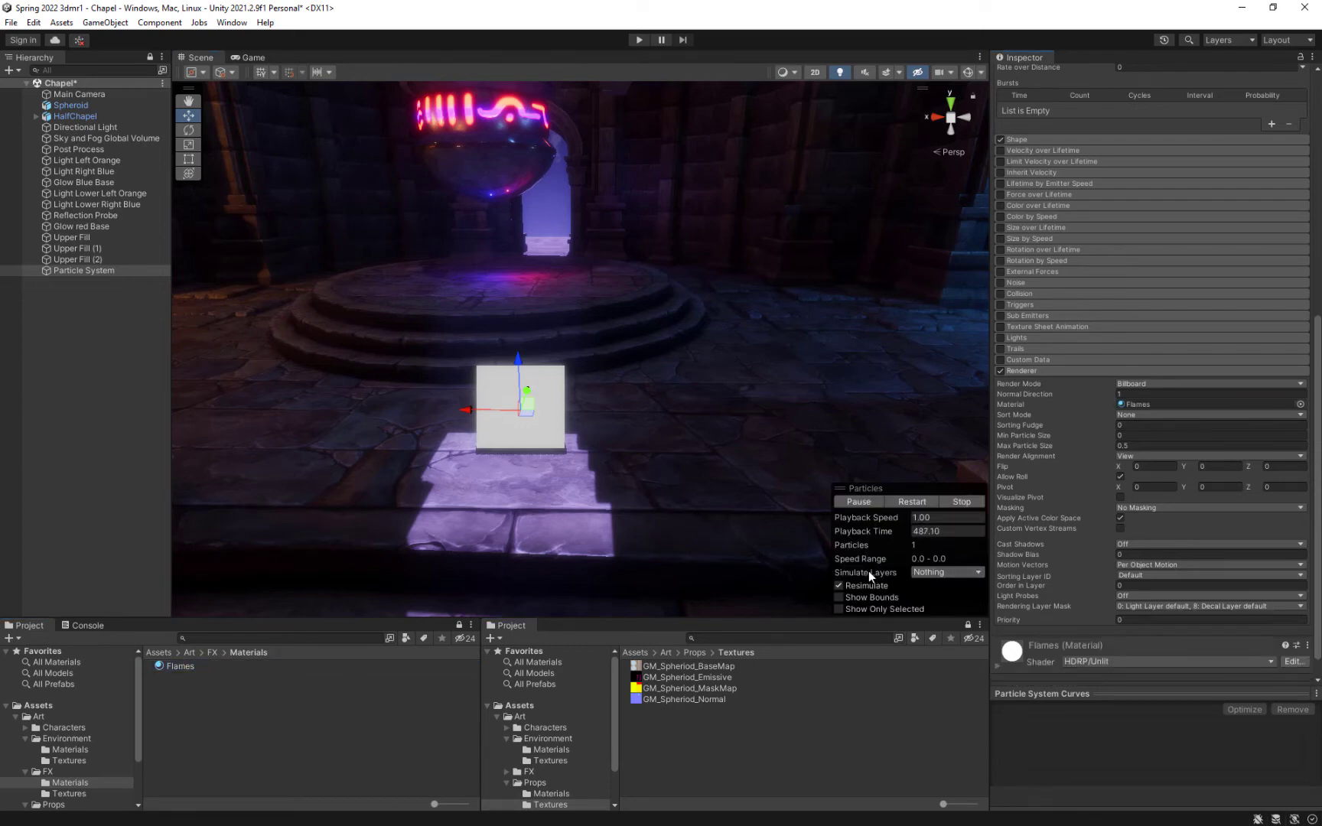
Step: Collapse the Renderer module and assign the Flame04 texture from FX Textures to the Flames material's Color map
left_click(1097, 369)
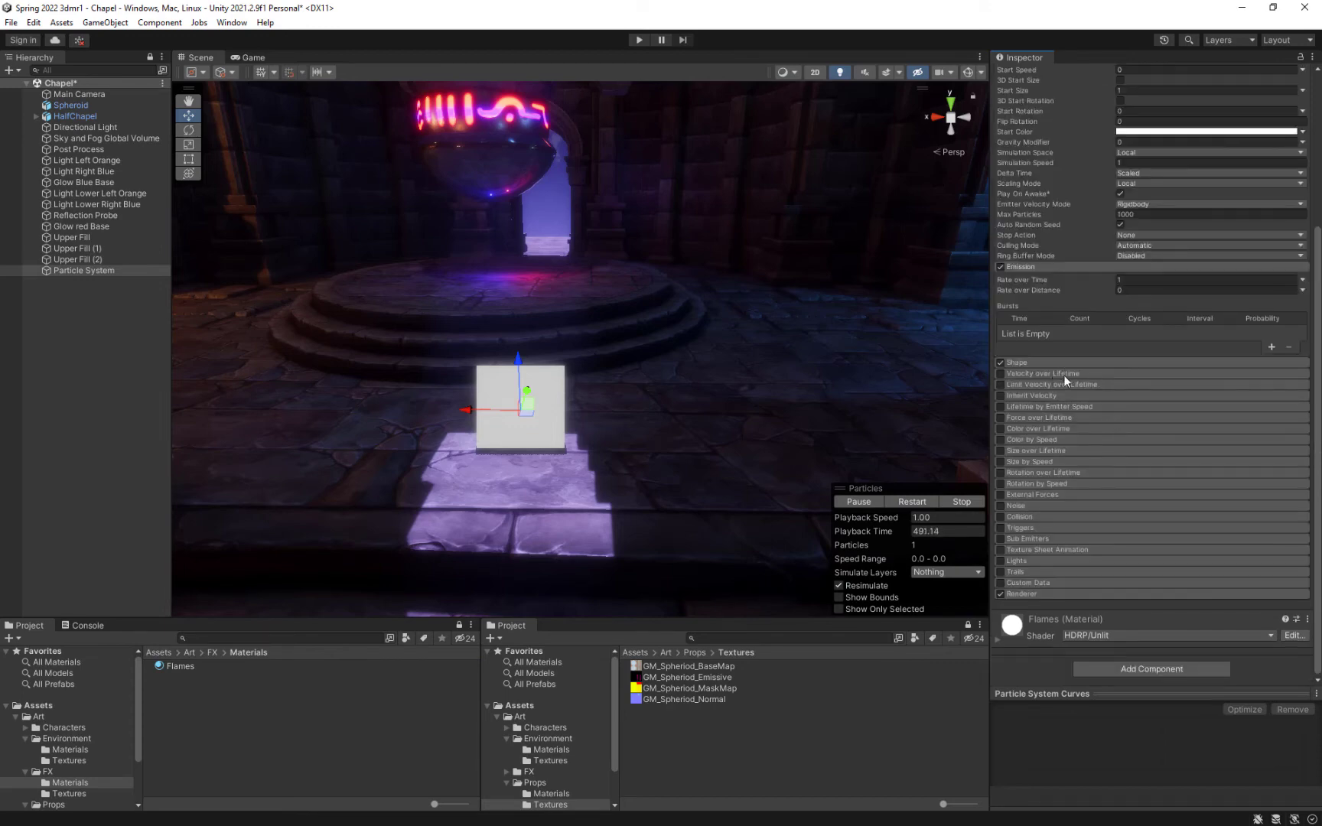
scroll(1133, 600, "down", 5)
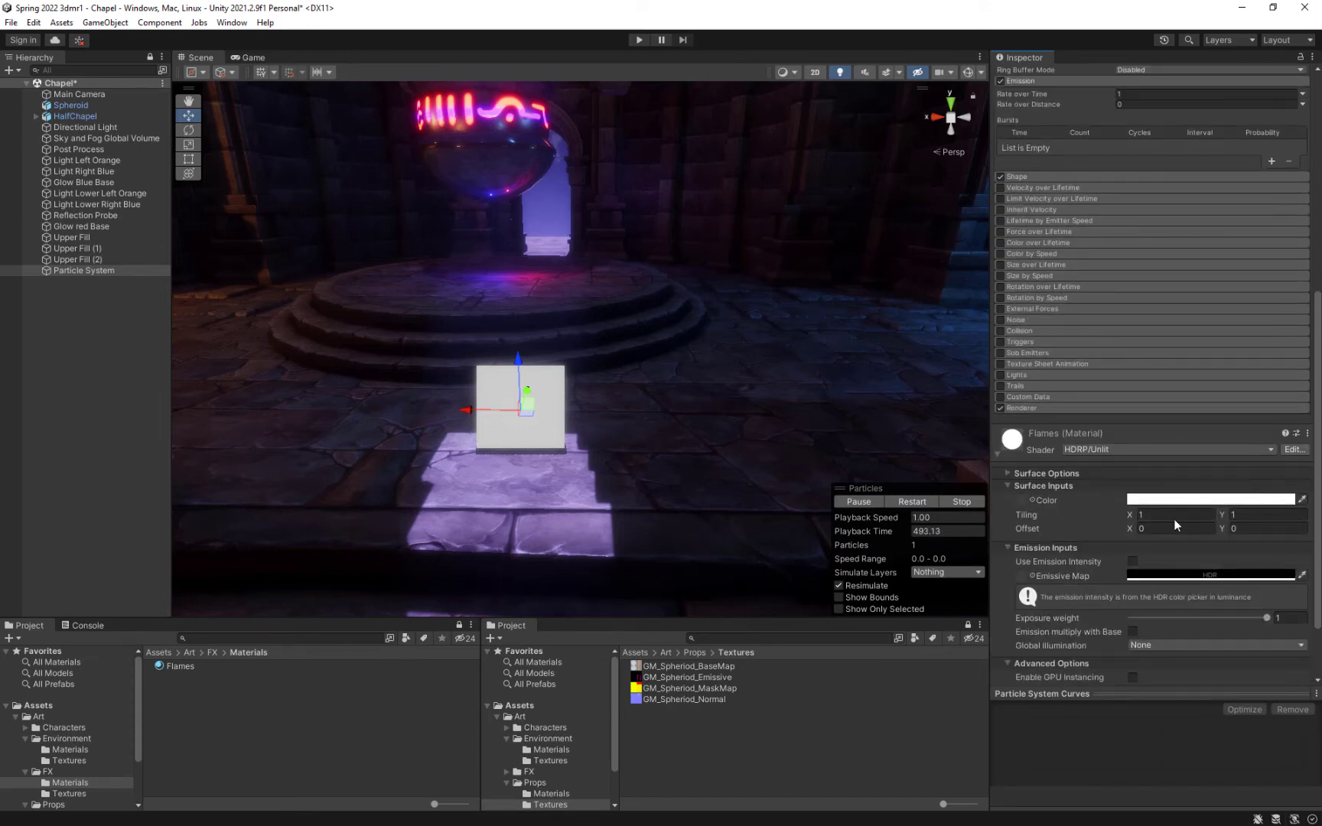
scroll(1108, 512, "down", 2)
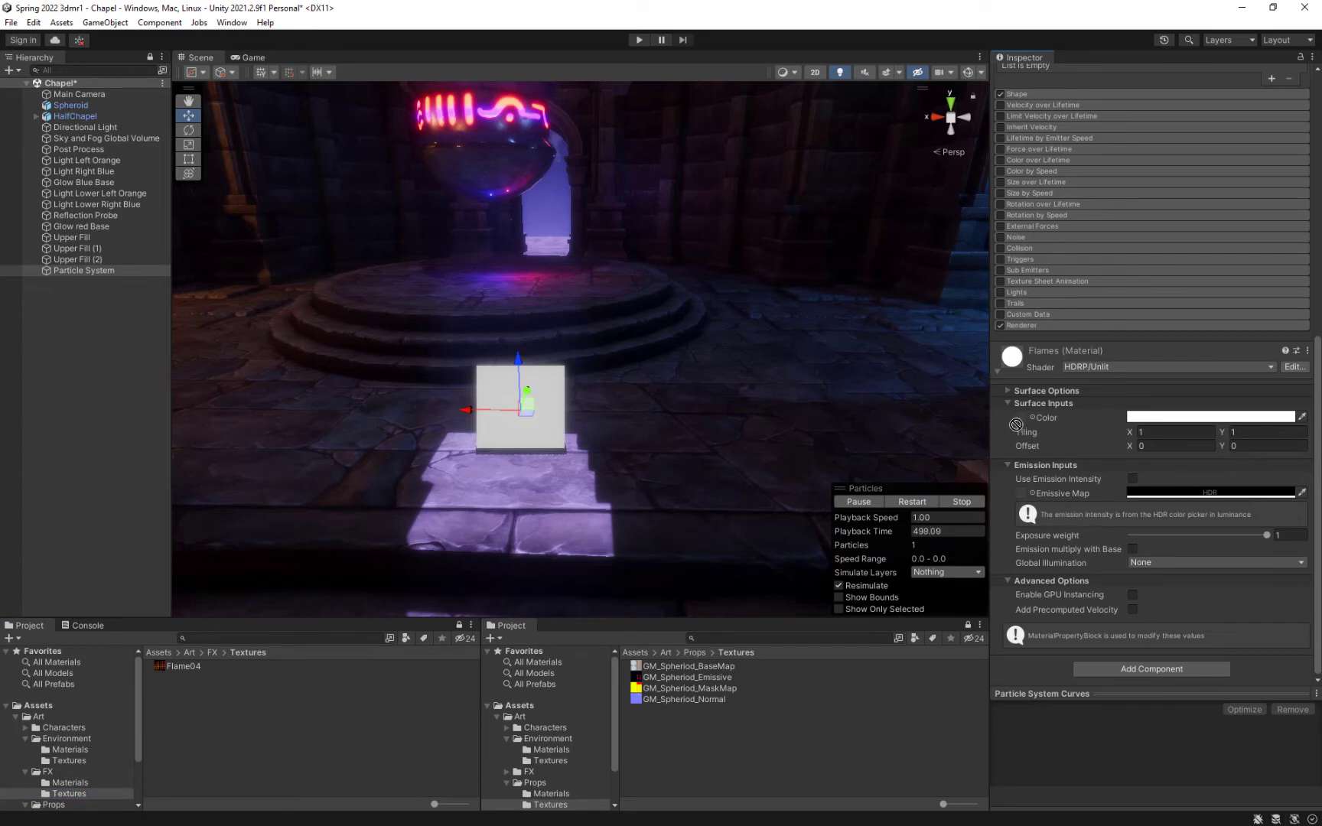
left_click_drag(1026, 420, 1021, 417)
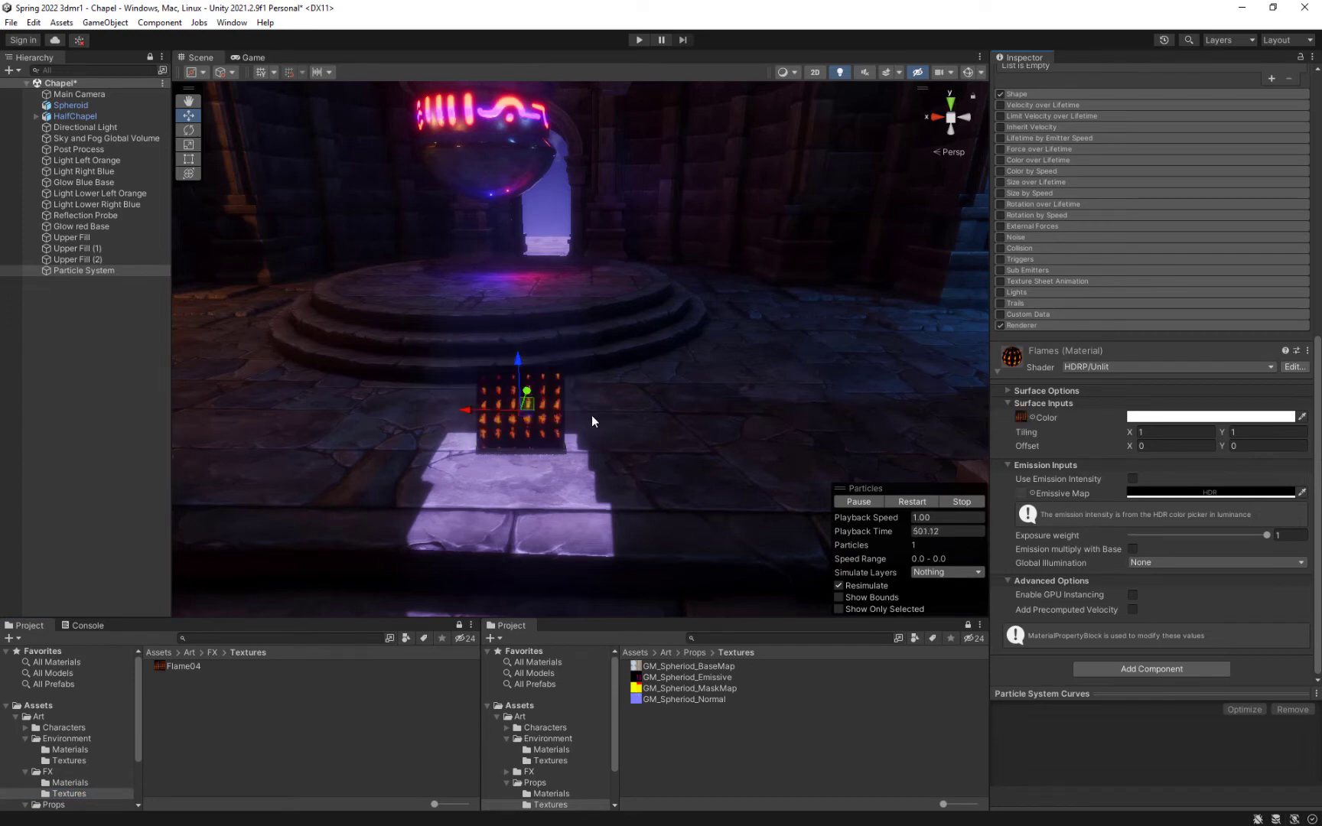
Step: Enable Texture Sheet Animation on the particle system with a grid of 6 by 6 tiles
scroll(531, 434, "up", 4)
middle_click_drag(531, 434, 504, 432)
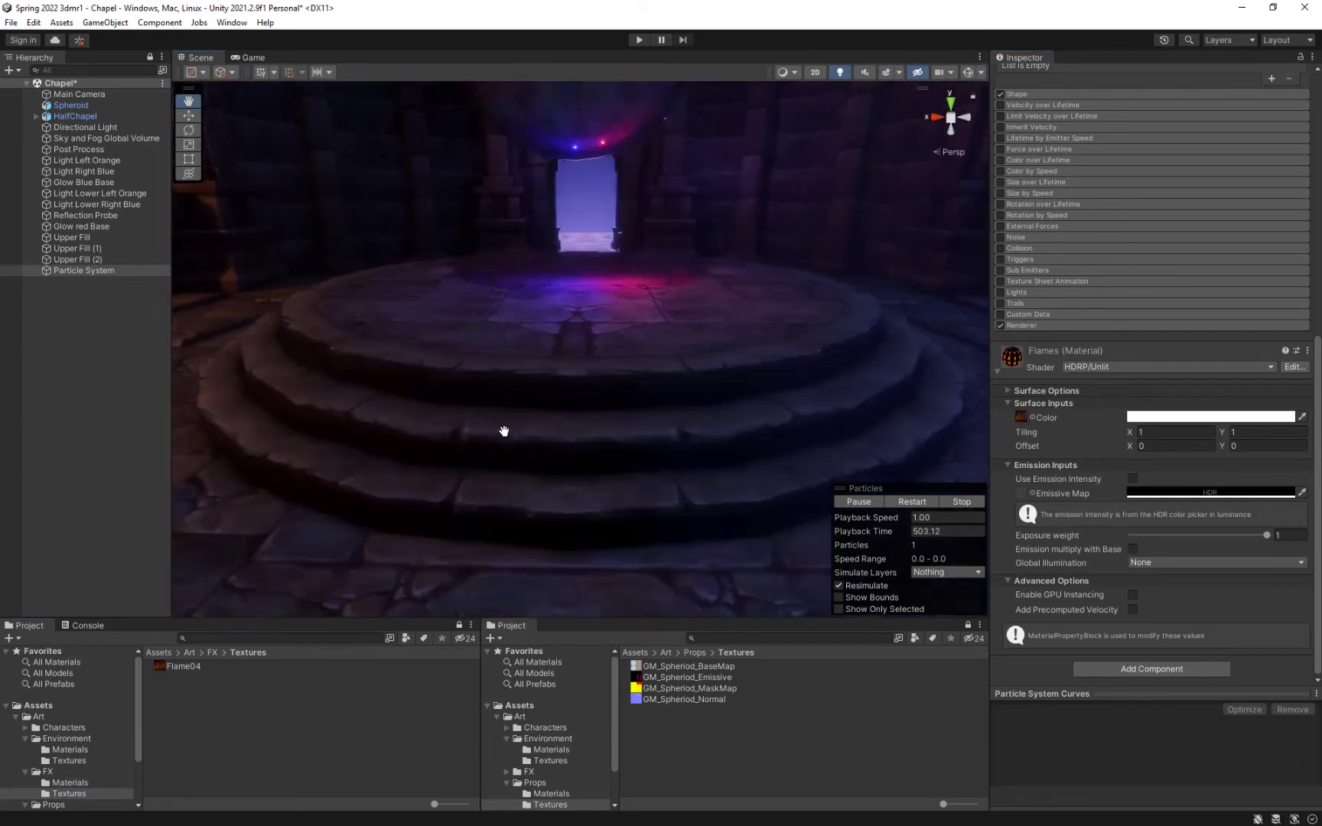
scroll(504, 432, "down", 4)
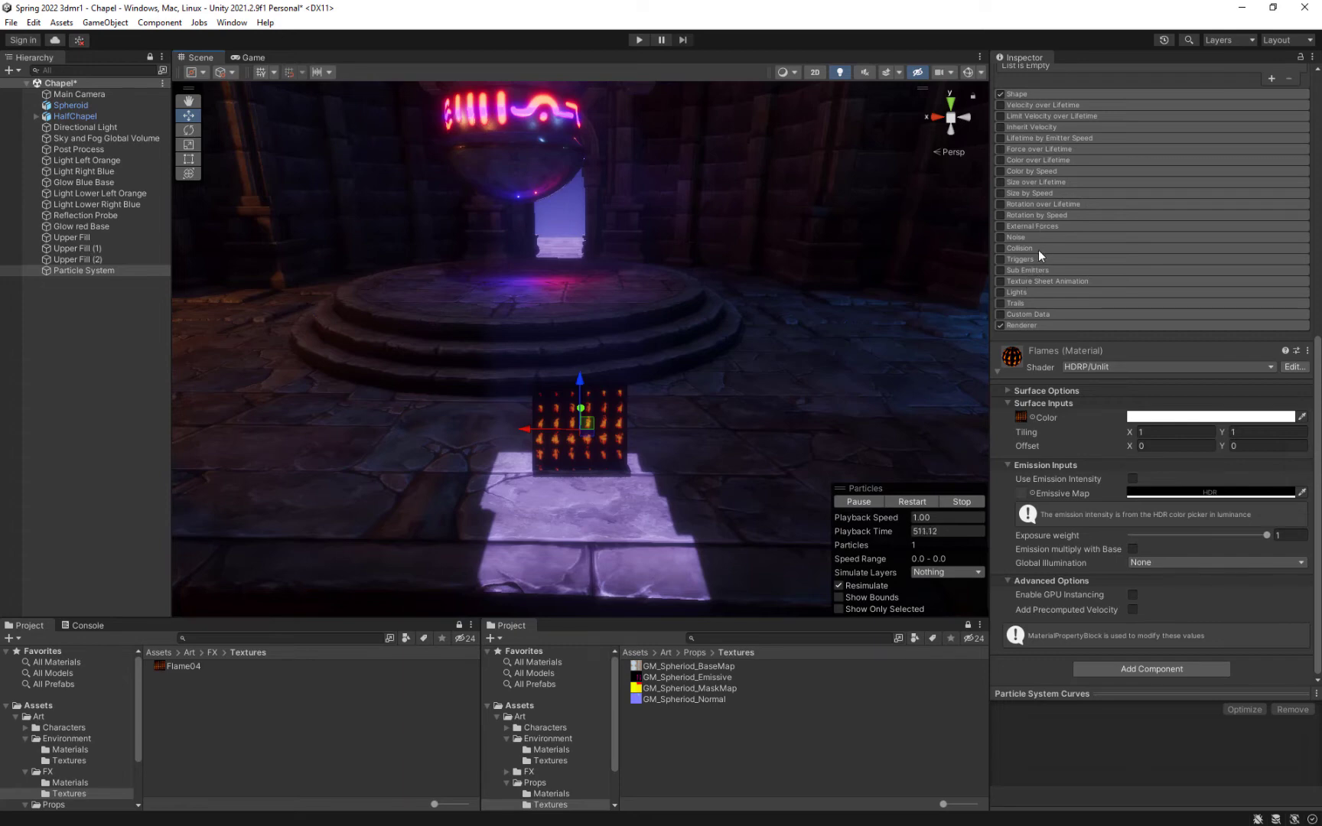
left_click(1042, 281)
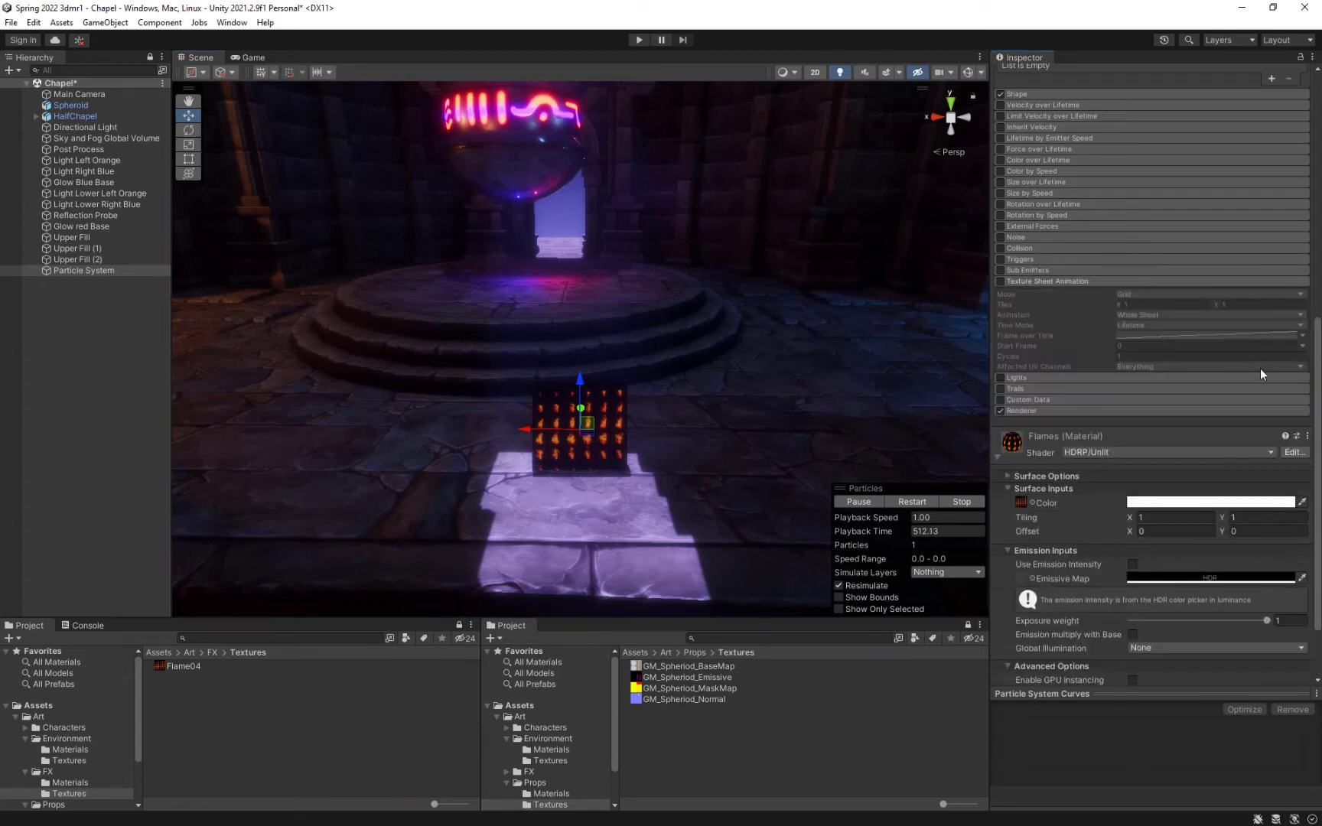
left_click(999, 281)
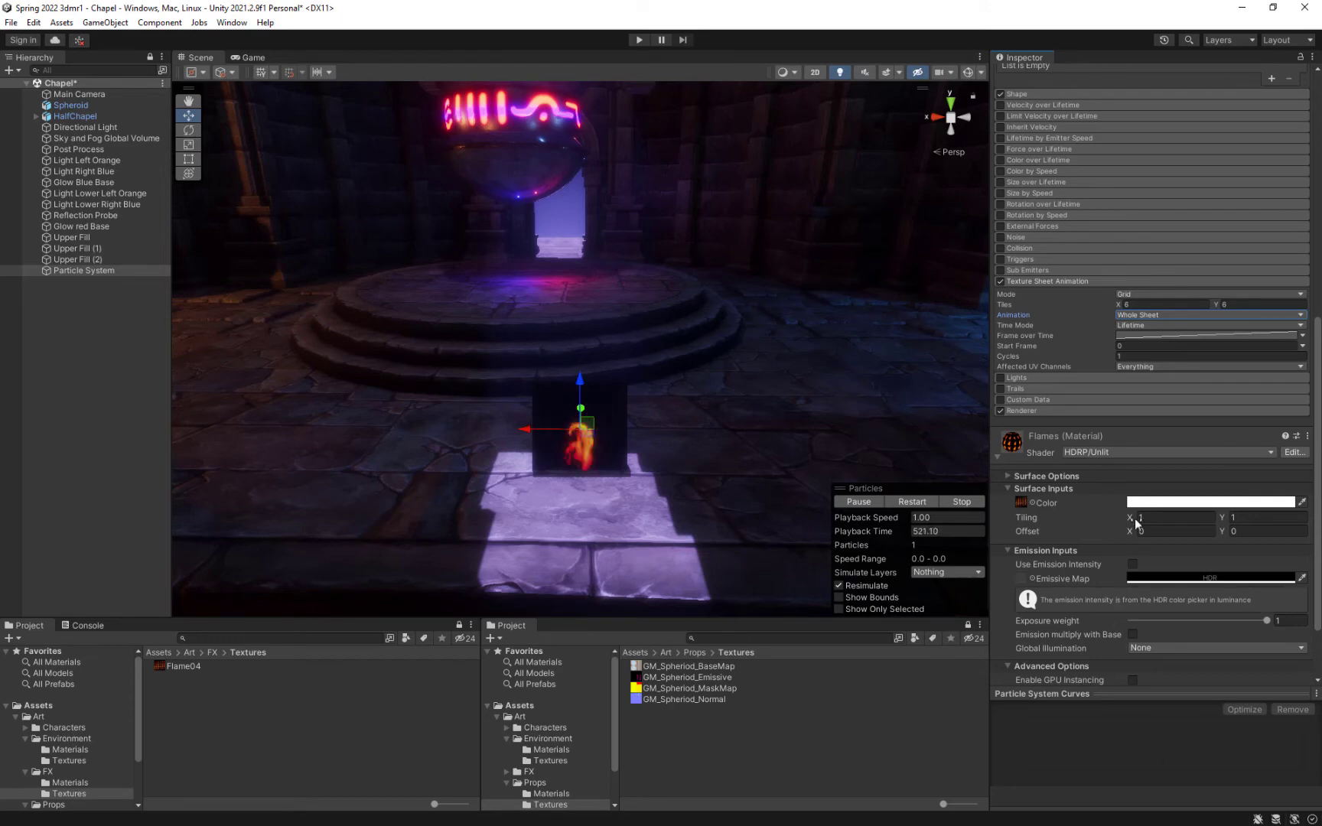
Step: Expand the Flames material's Surface Options and set its Surface Type to Transparent
left_click(1121, 475)
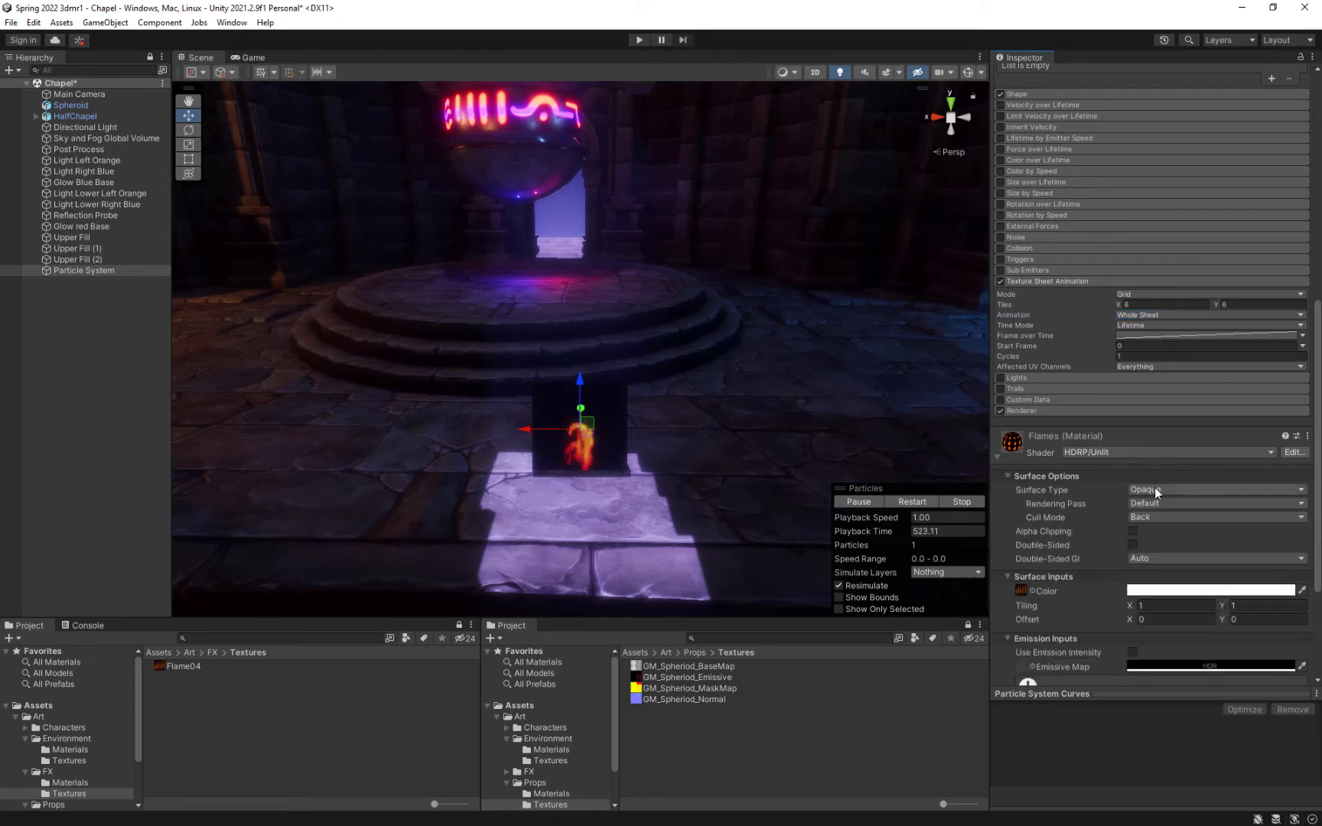
left_click(1154, 489)
left_click(1172, 520)
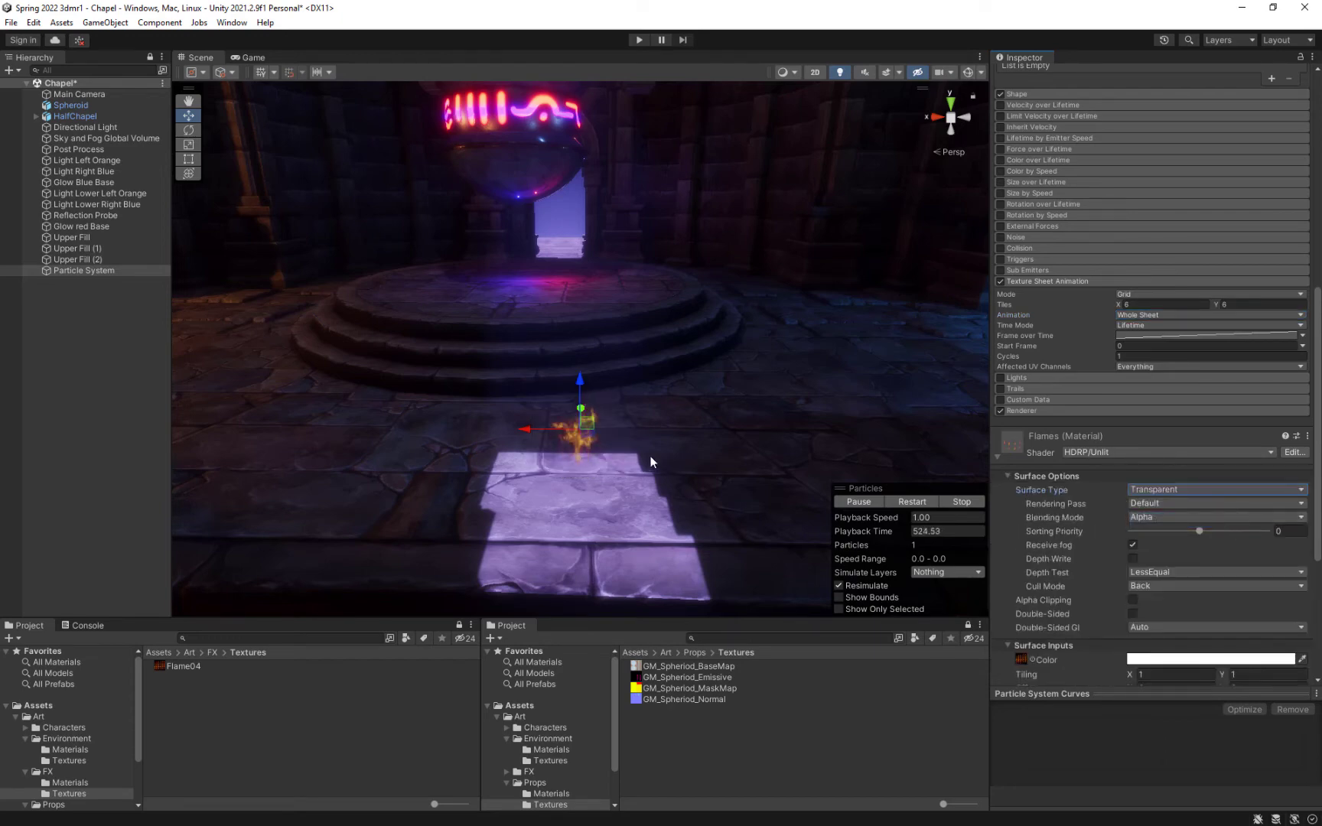
middle_click_drag(650, 457, 650, 452)
scroll(652, 450, "up", 5)
scroll(652, 449, "up", 5)
scroll(649, 446, "down", 2)
scroll(650, 447, "down", 5)
scroll(1142, 195, "up", 4)
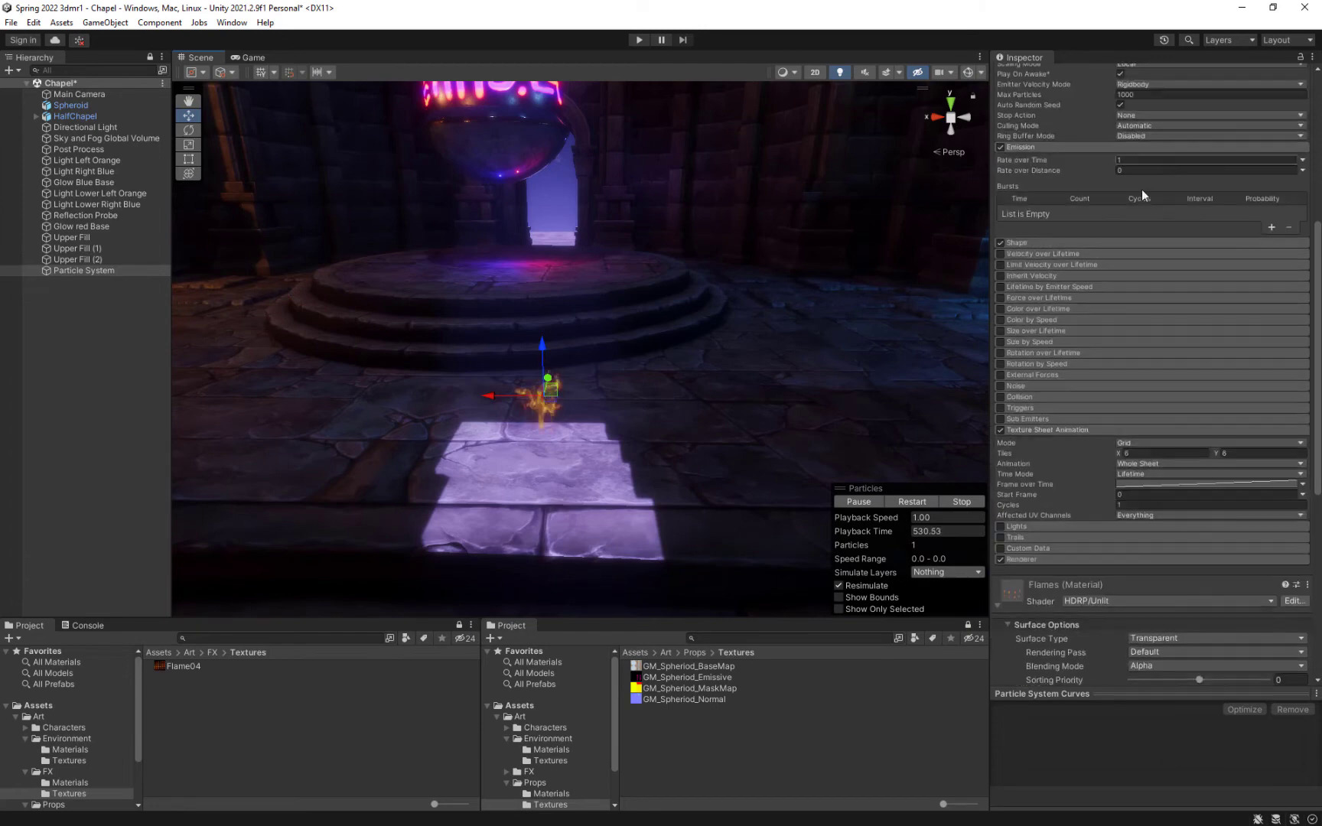
Step: Set the particle system's Start Size to 5 and raise it above the floor to a Y position of about 5.94
scroll(1163, 193, "up", 4)
scroll(1139, 157, "up", 3)
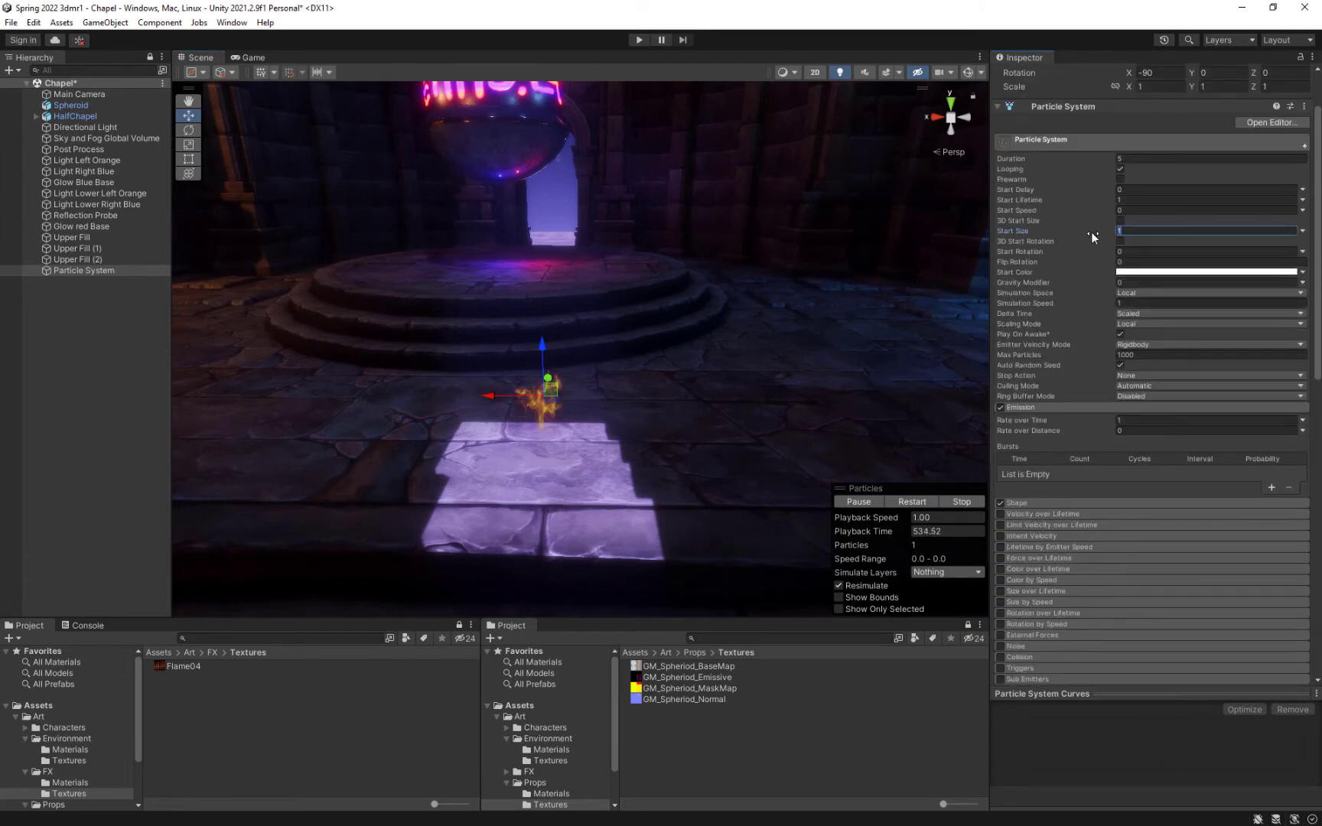
type("5")
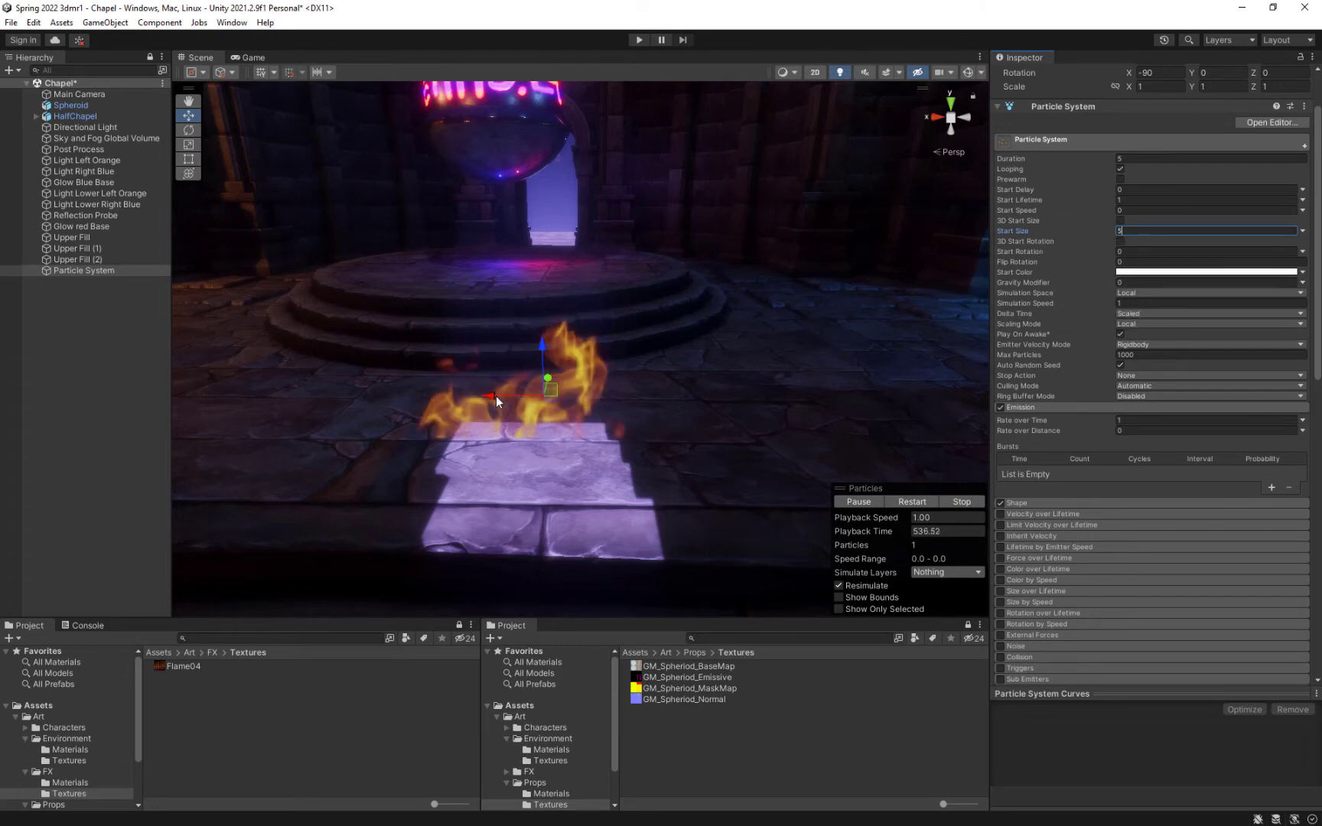
left_click_drag(555, 280, 568, 206)
left_click_drag(612, 292, 609, 291, "alt")
scroll(609, 292, "down", 3)
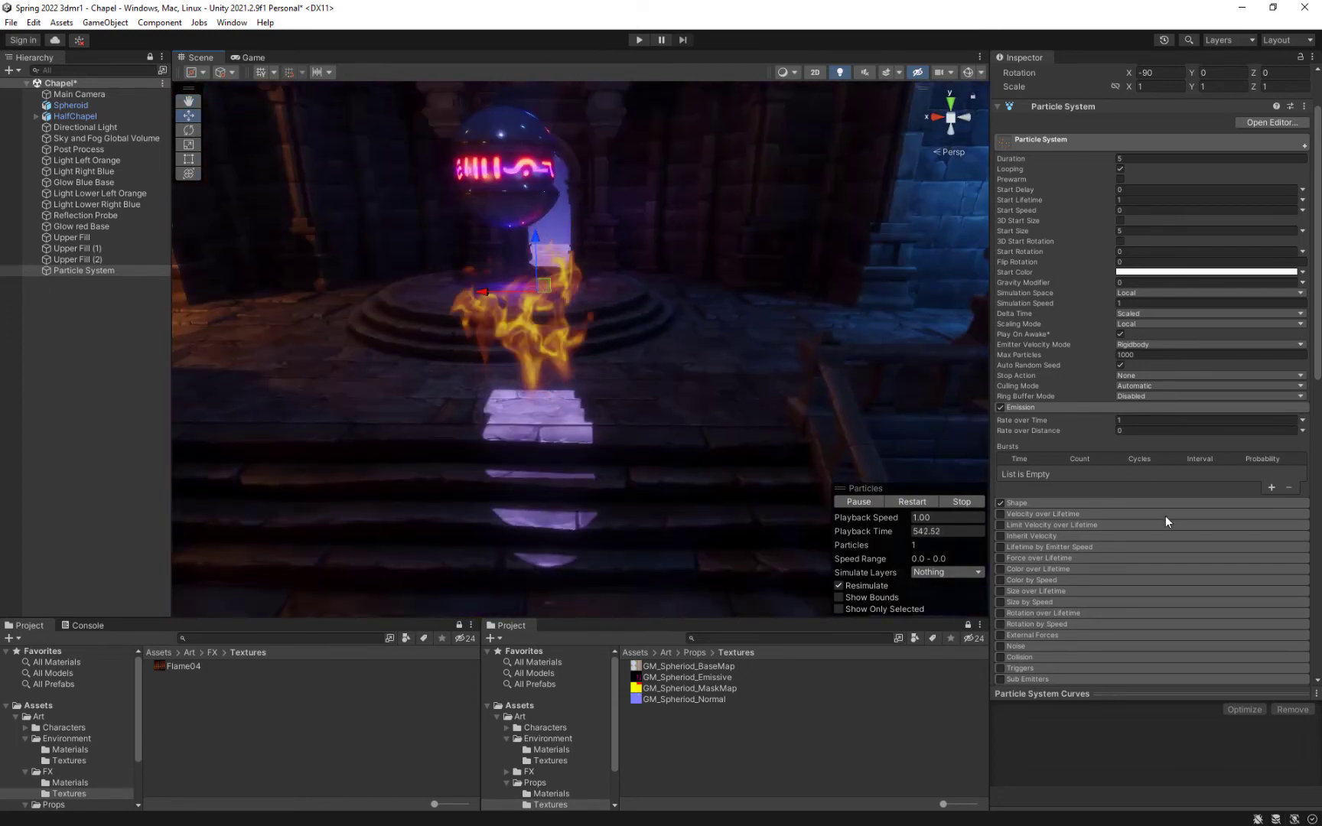
Step: Collapse the Flames material's Surface Options and assign the Flame04 texture as its Emissive Map
scroll(1109, 589, "down", 5)
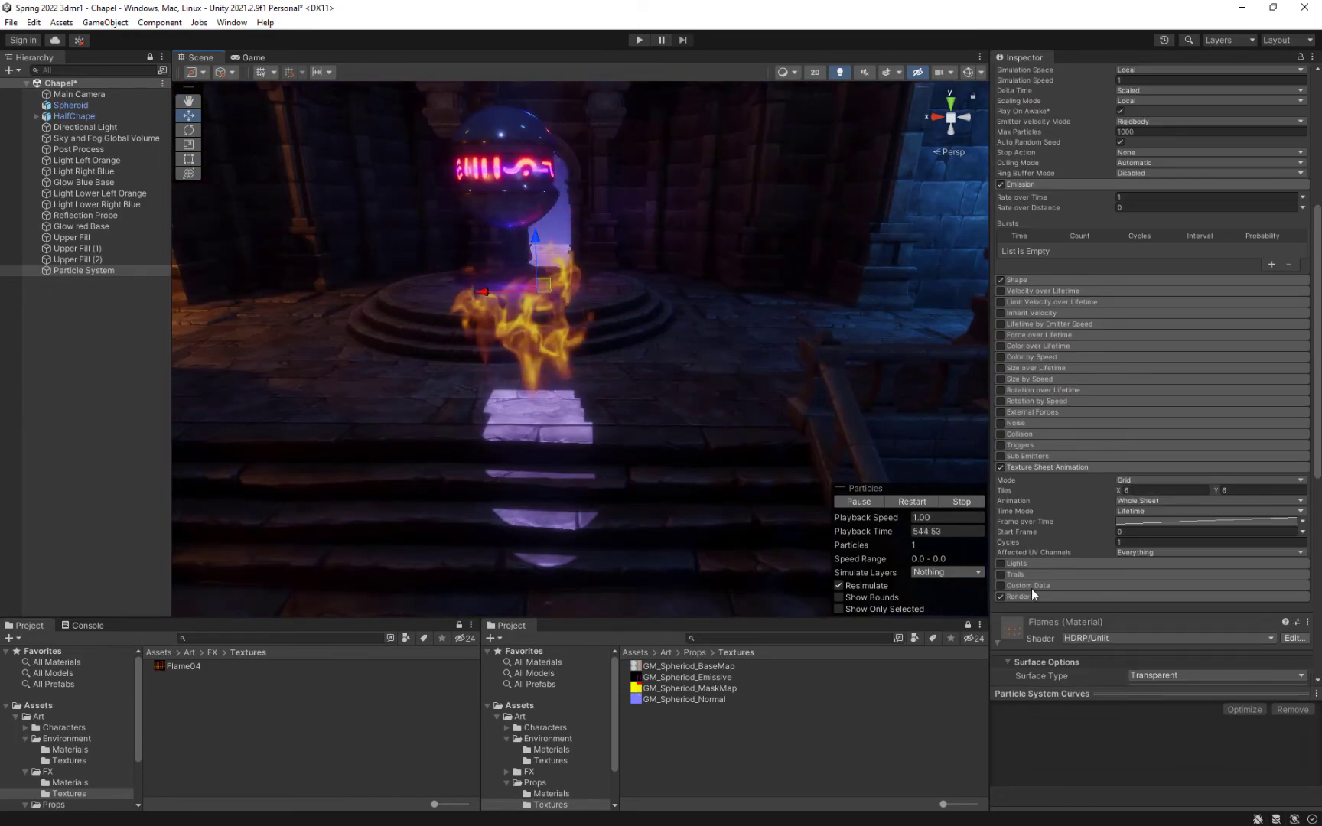
scroll(1032, 589, "down", 3)
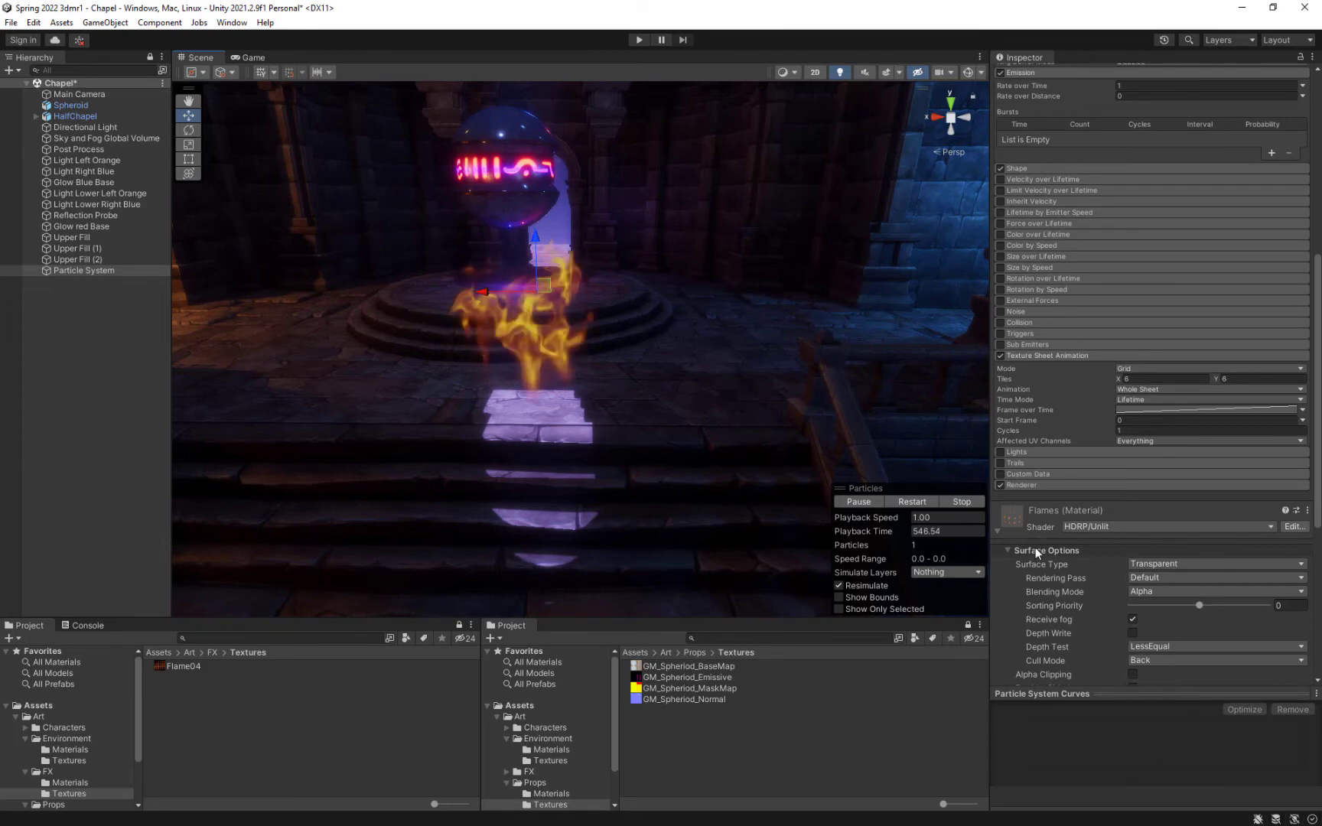
left_click(1040, 550)
scroll(1064, 574, "down", 3)
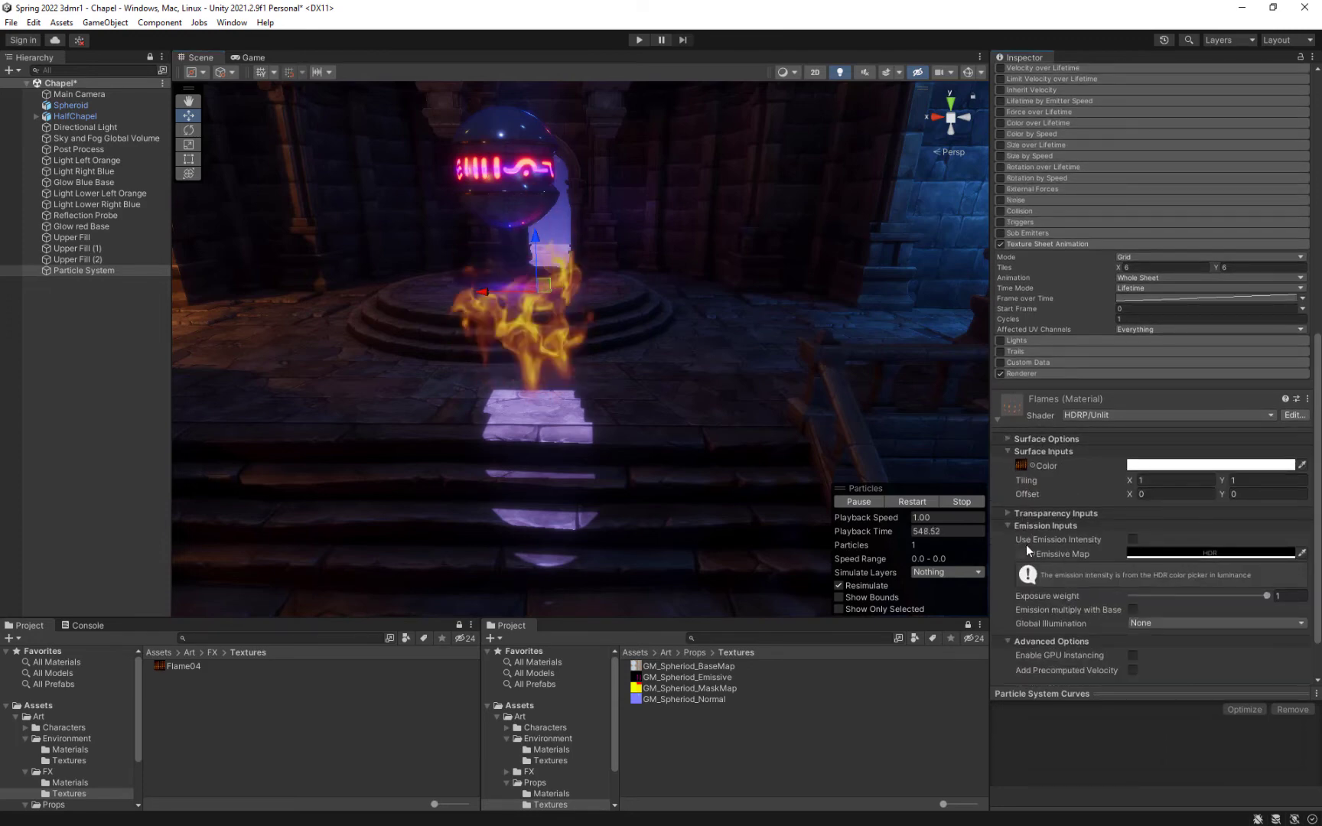
left_click(164, 667)
left_click_drag(163, 671, 1025, 560)
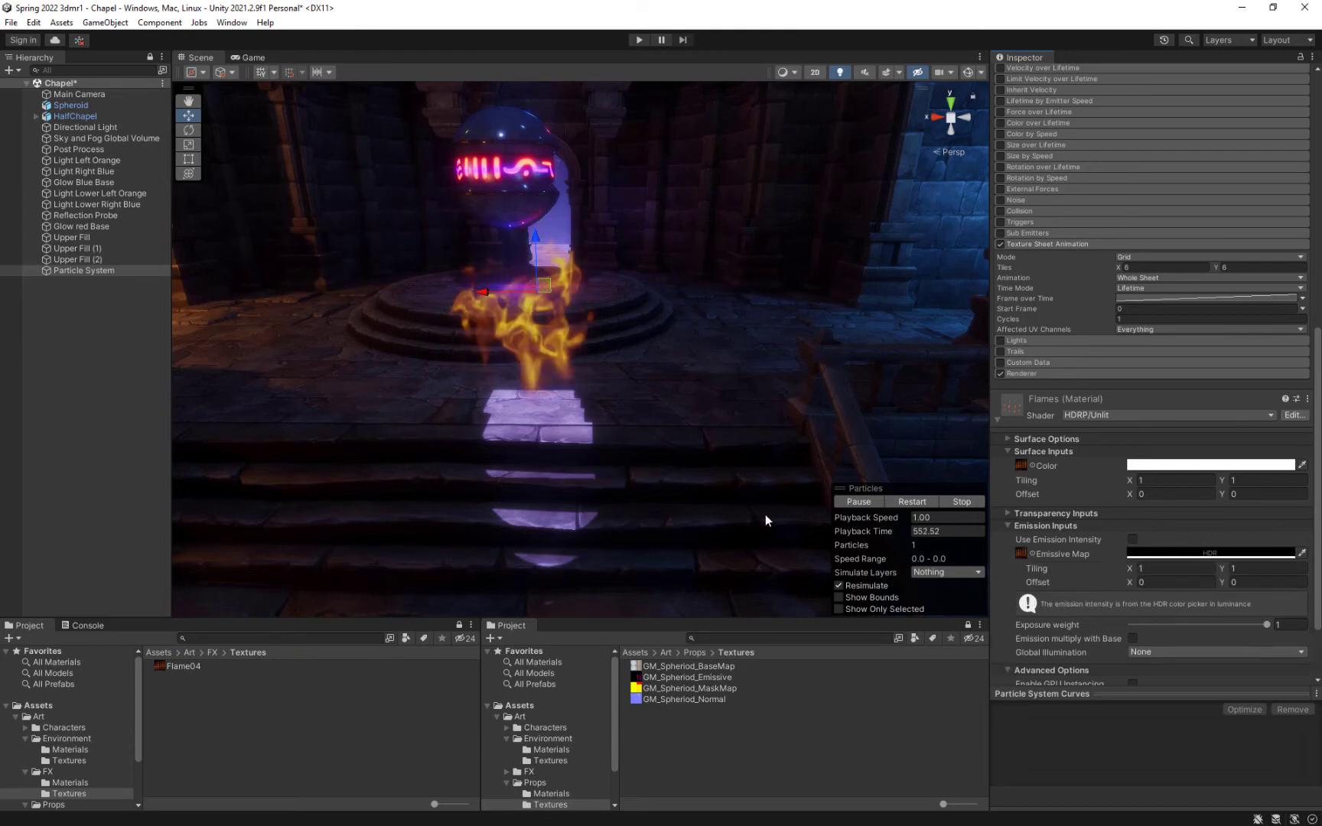
Step: Enable Use Emission Intensity on the Flames material at 10000 Nits and set the emissive color to pale pink D7CBCB
left_click(1134, 538)
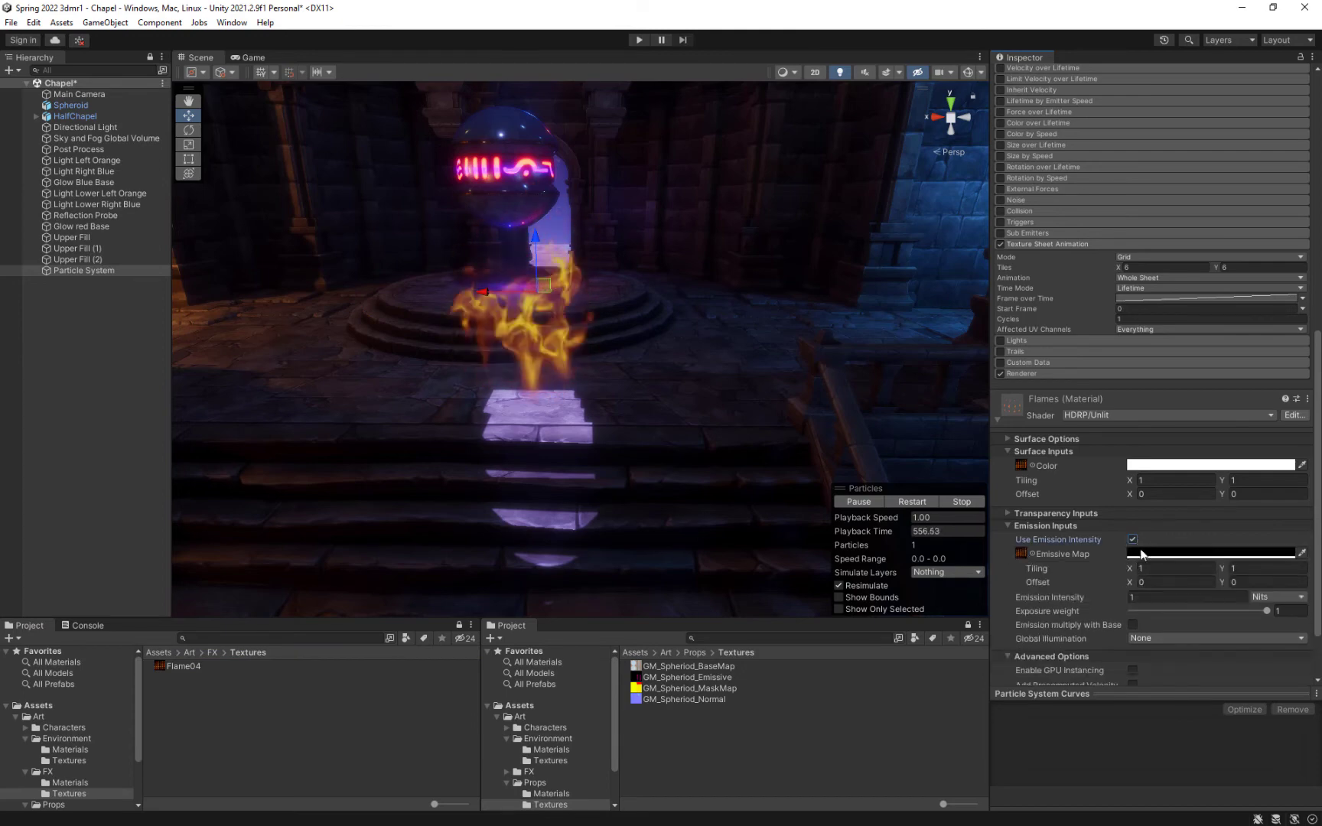
left_click_drag(1122, 596, 1273, 587)
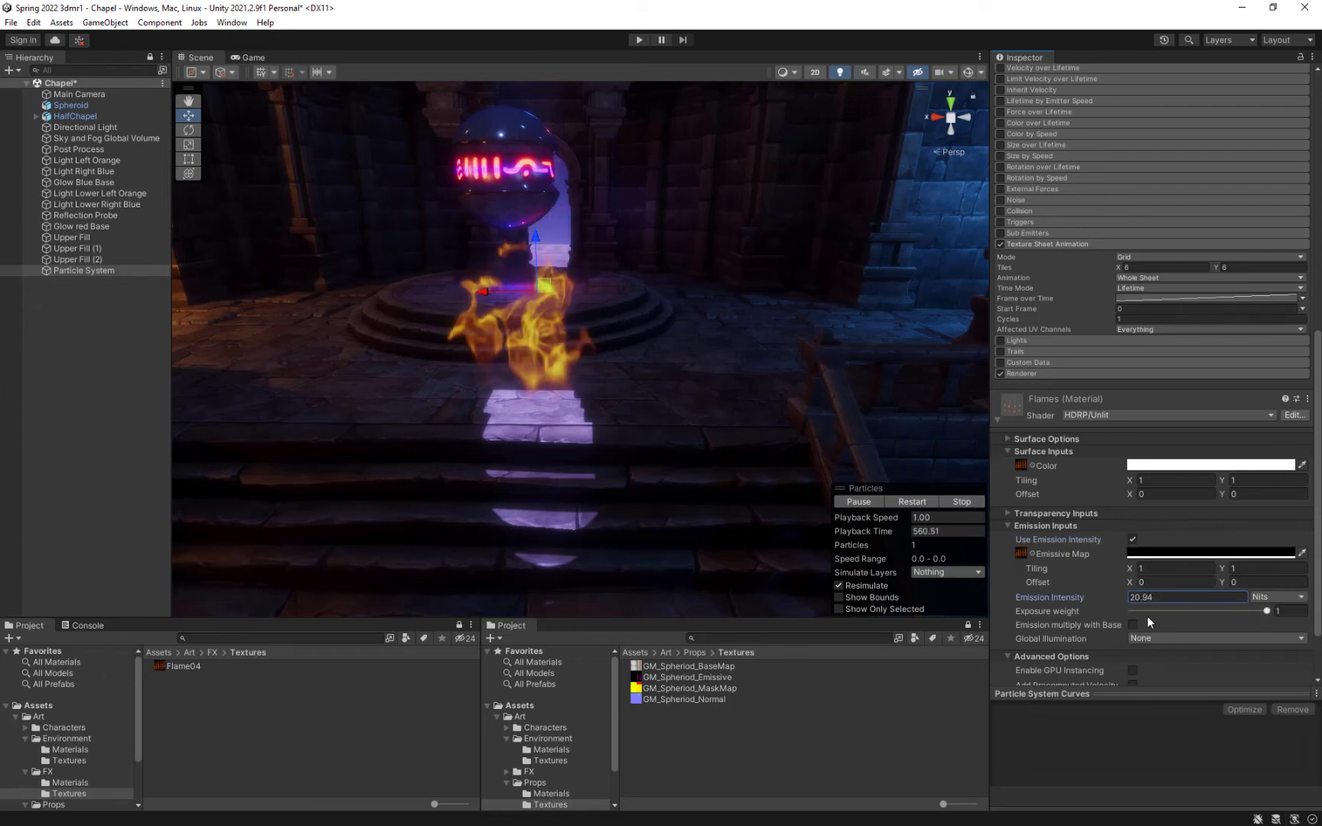
type("10000")
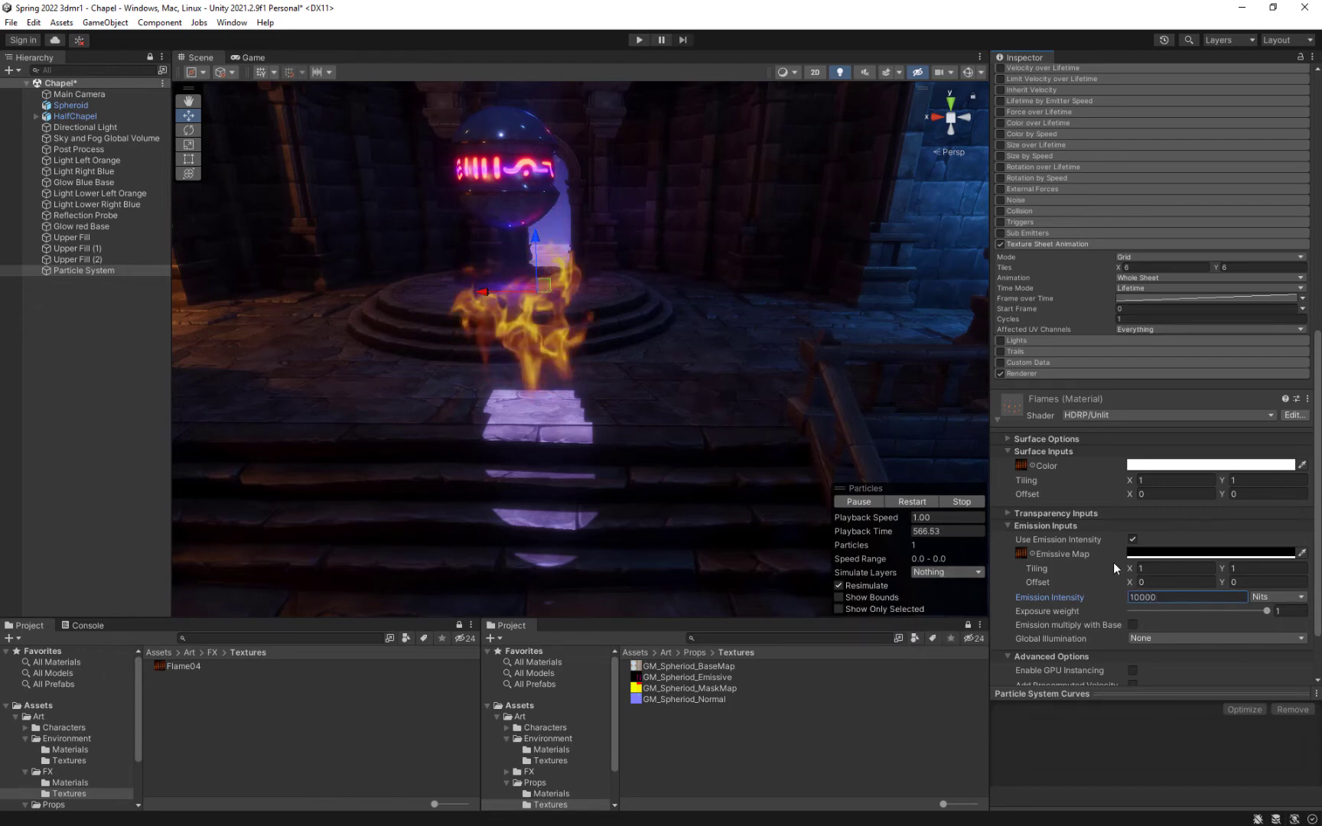
left_click(1180, 554)
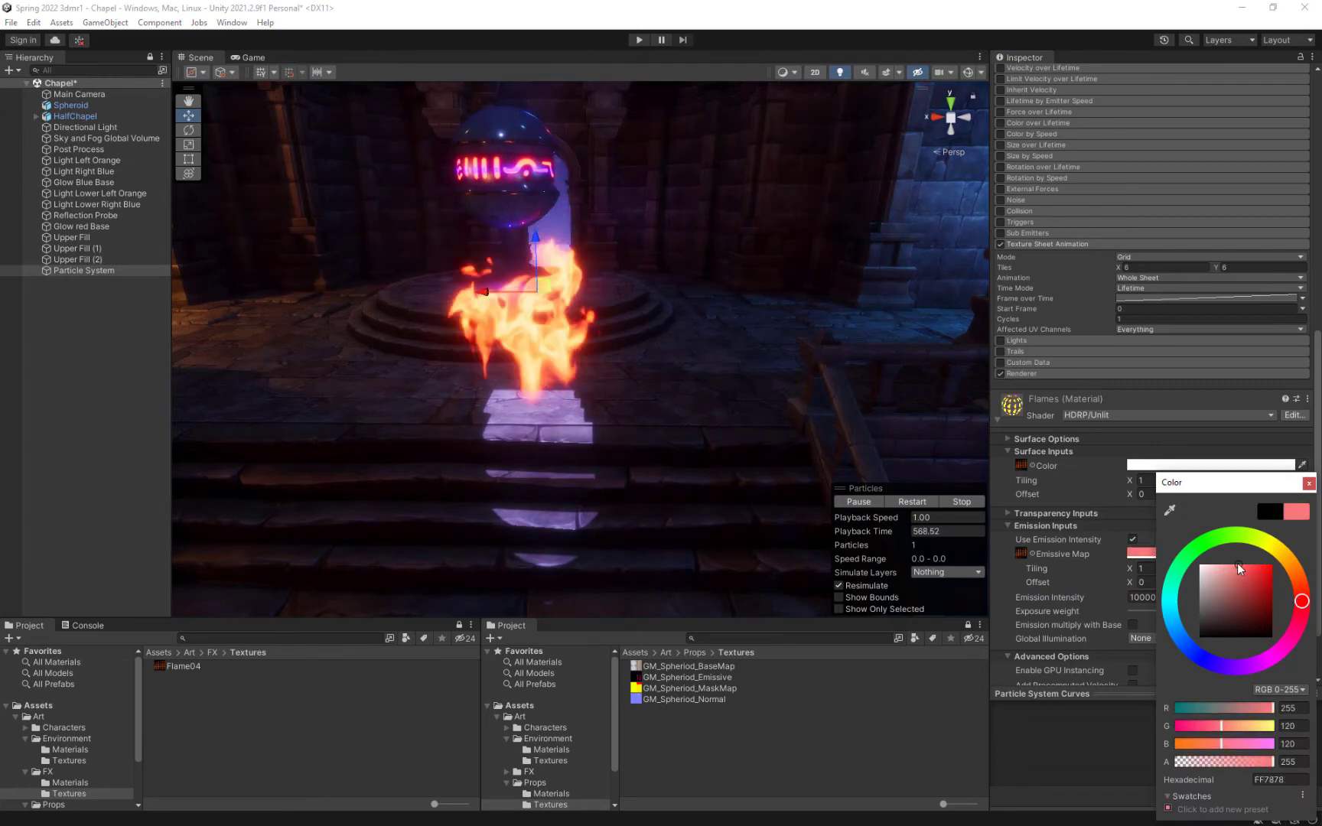
mouse_move(1237, 563)
left_mouse_down()
mouse_move(1180, 570)
mouse_move(1202, 576)
left_mouse_up()
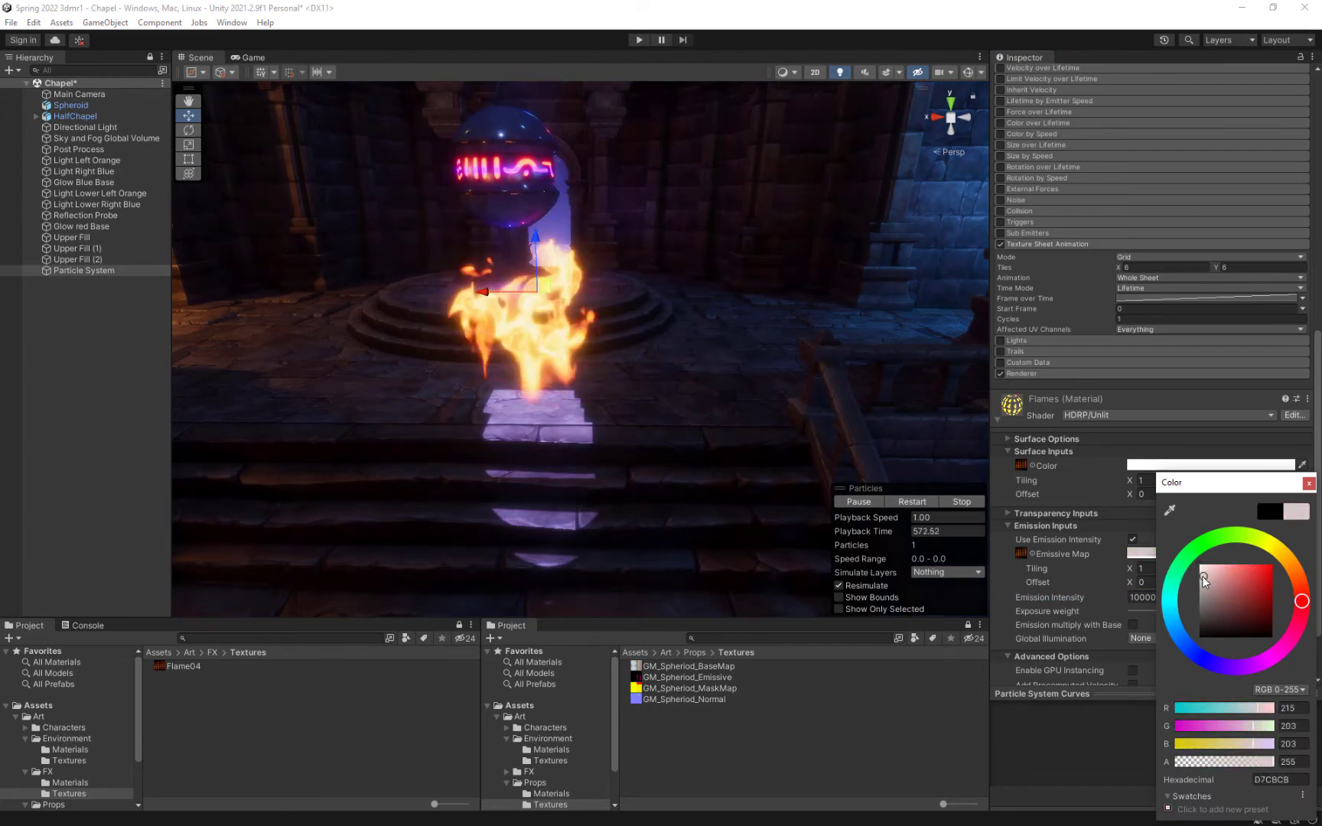
left_click(1098, 564)
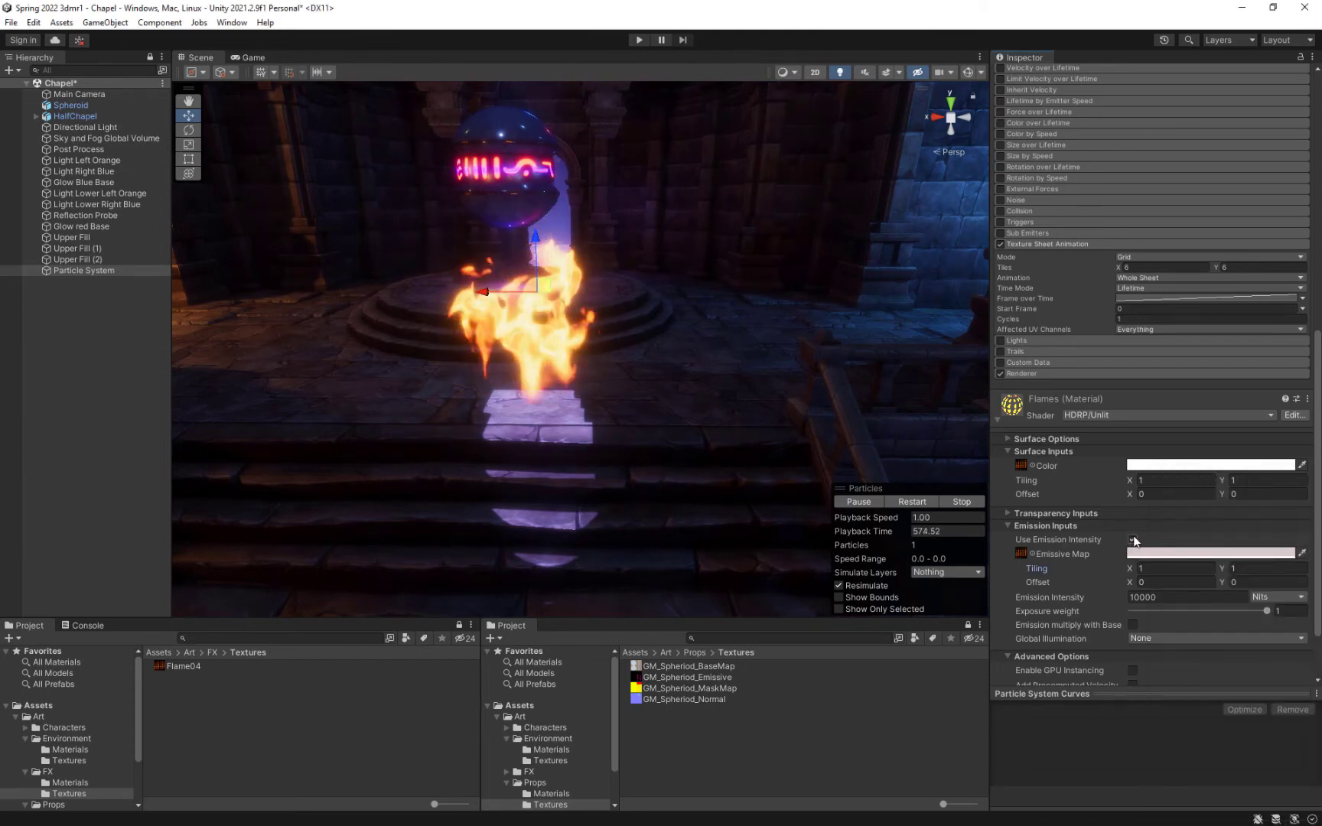
Step: Disable Use Emission Intensity and set the Emissive Map's HDR color to a saturated red, RGB 253, 45, 45
left_click(1133, 540)
left_click(1170, 553)
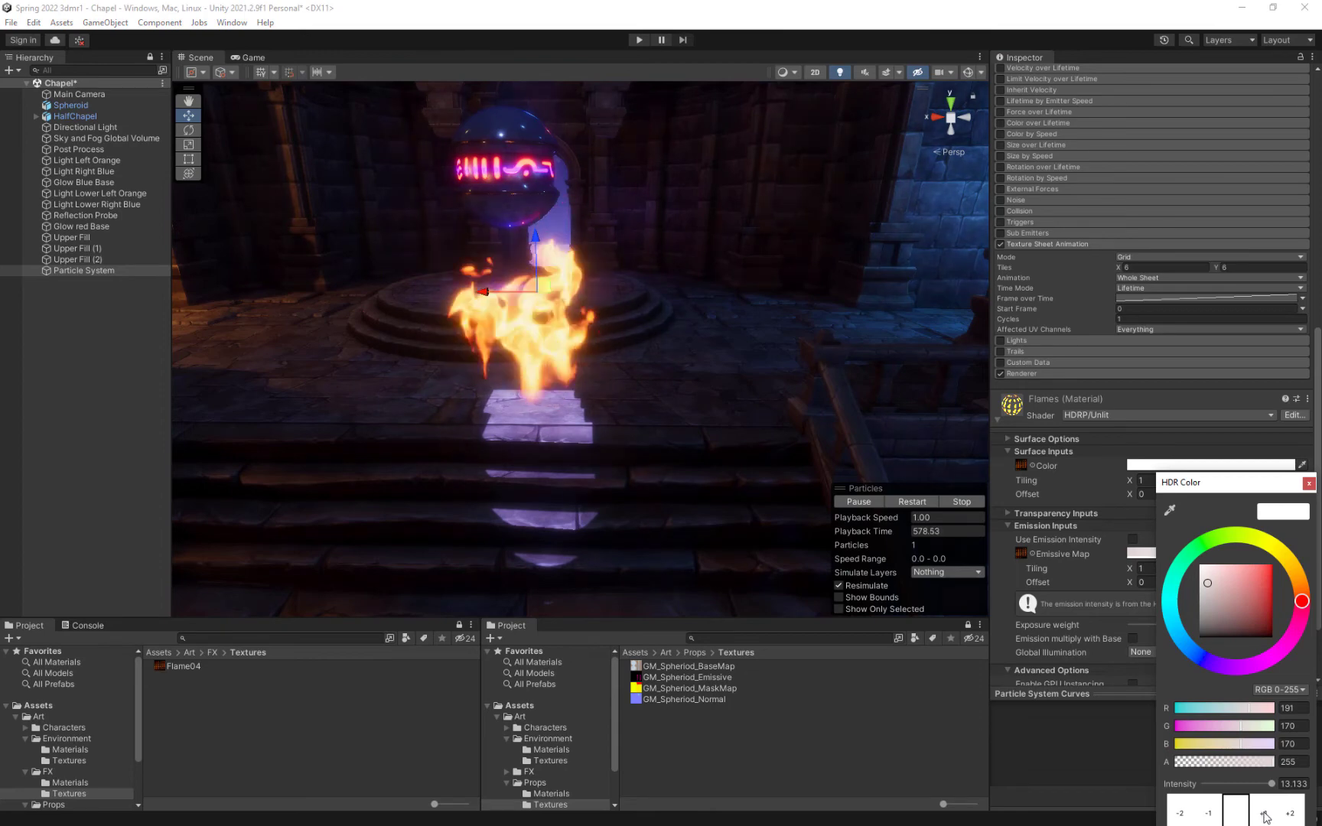
left_click(1260, 567)
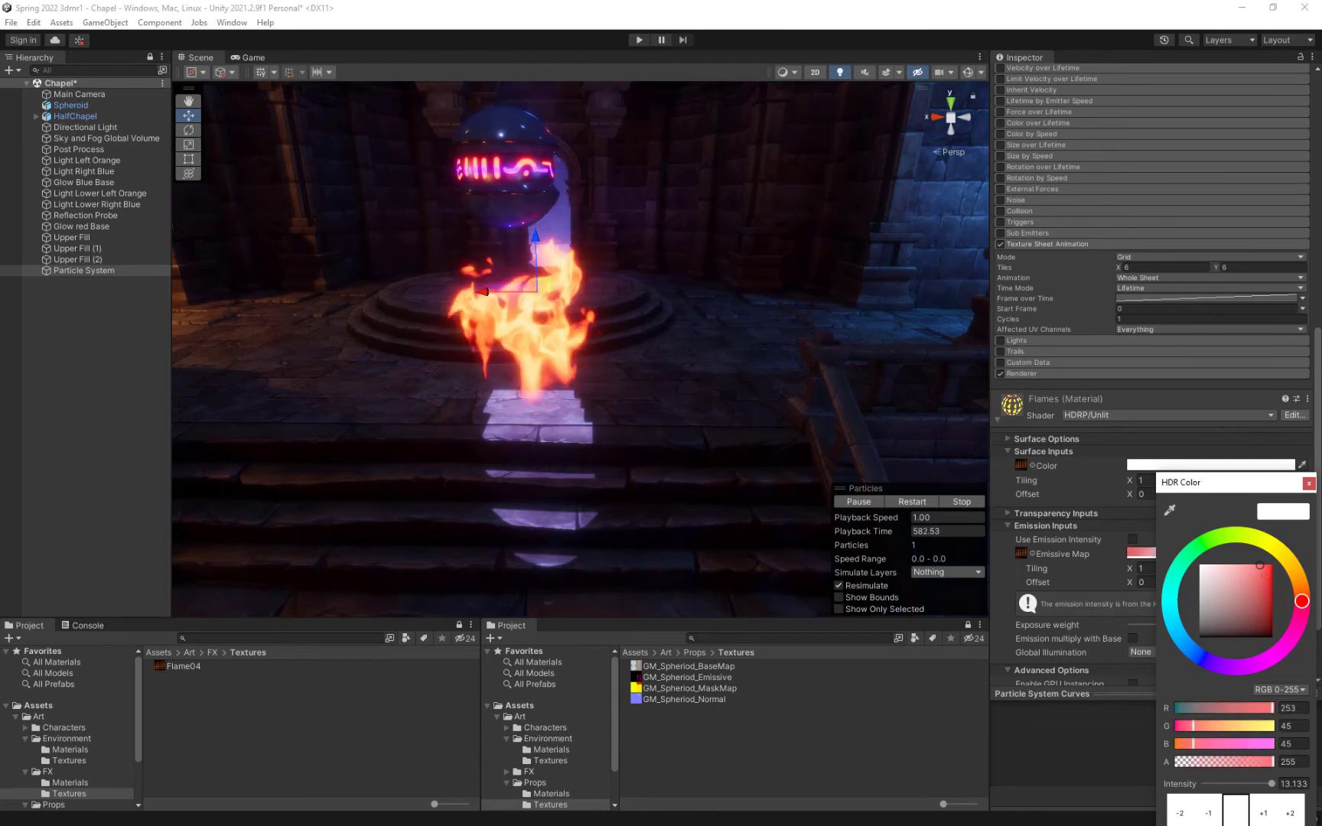
left_click(1309, 482)
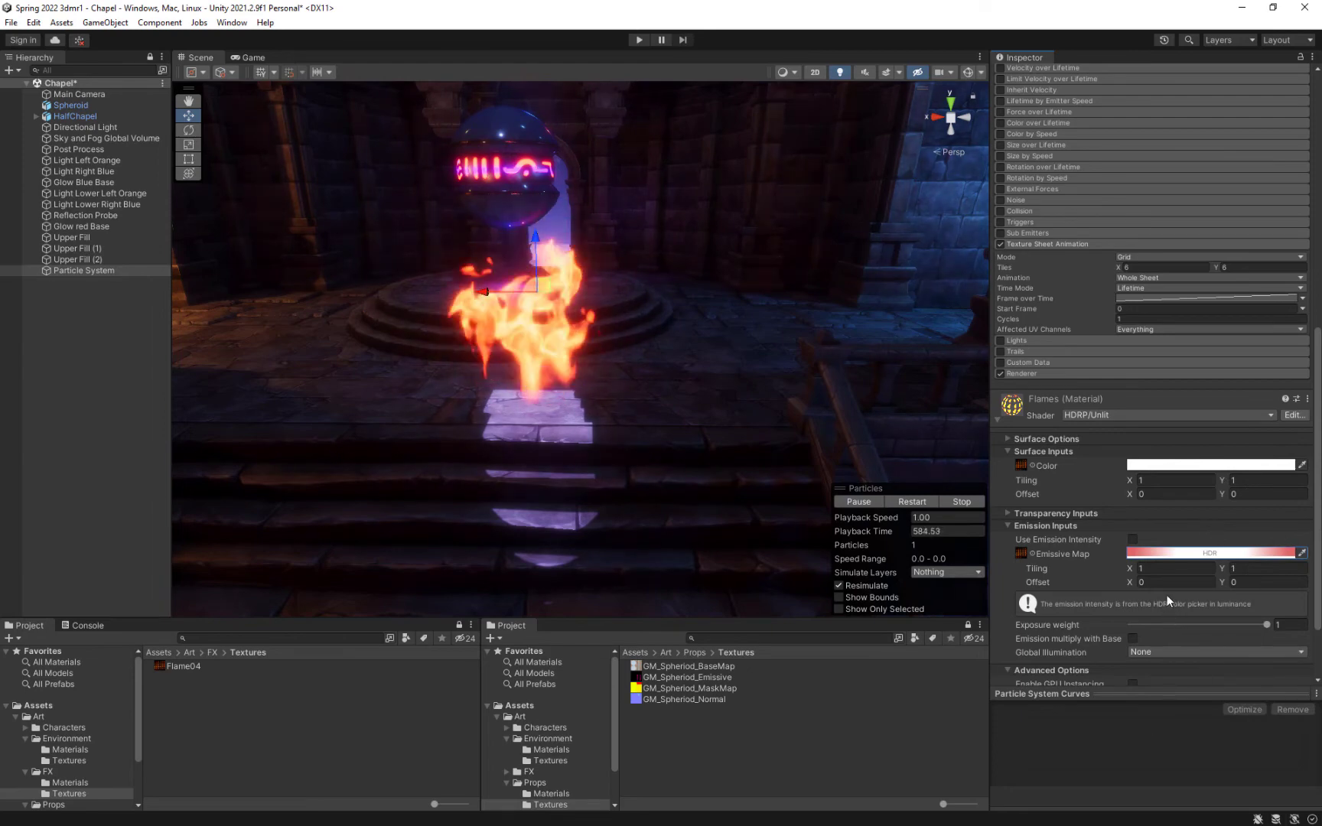
Step: Try a Start Lifetime of 5 on the particle system and return it to 1
middle_click_drag(585, 254, 626, 322)
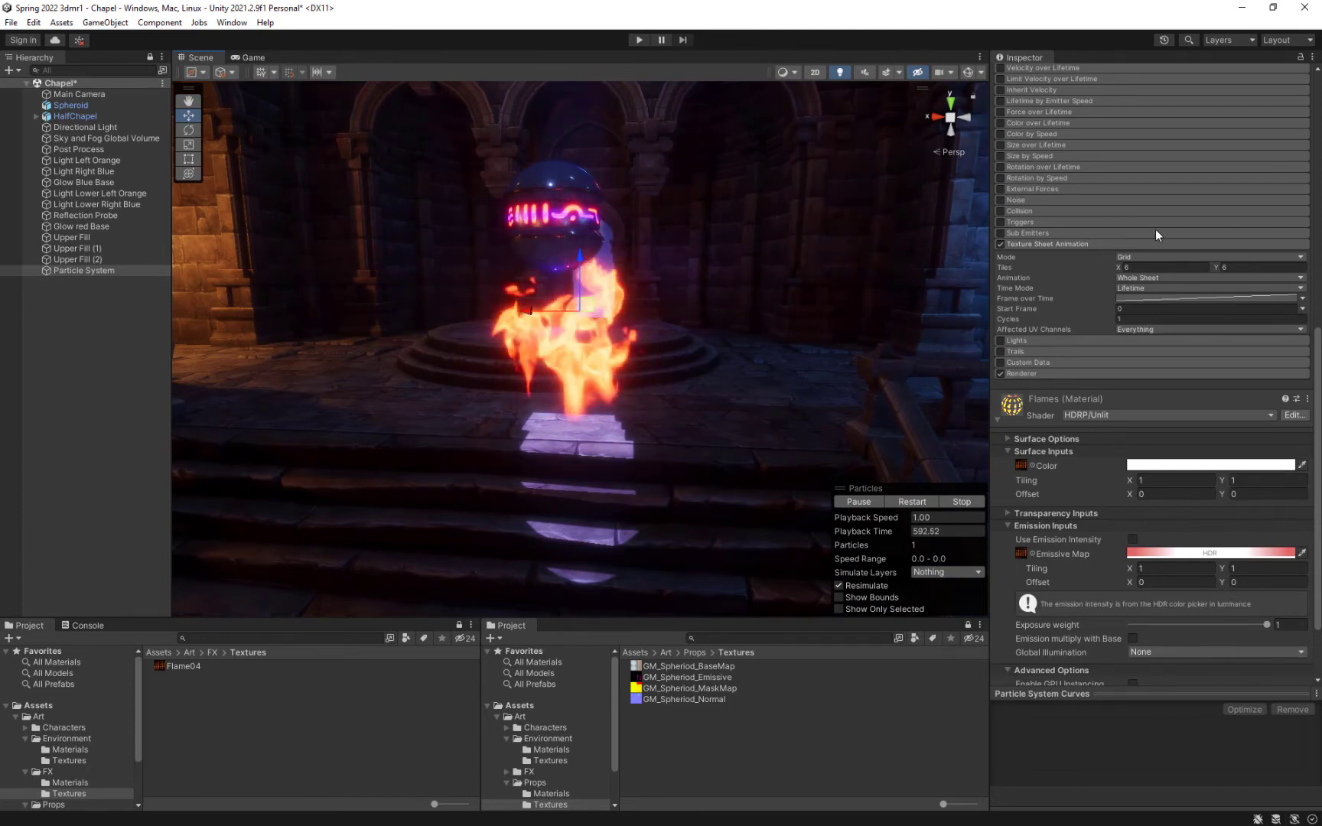
scroll(1156, 228, "up", 10)
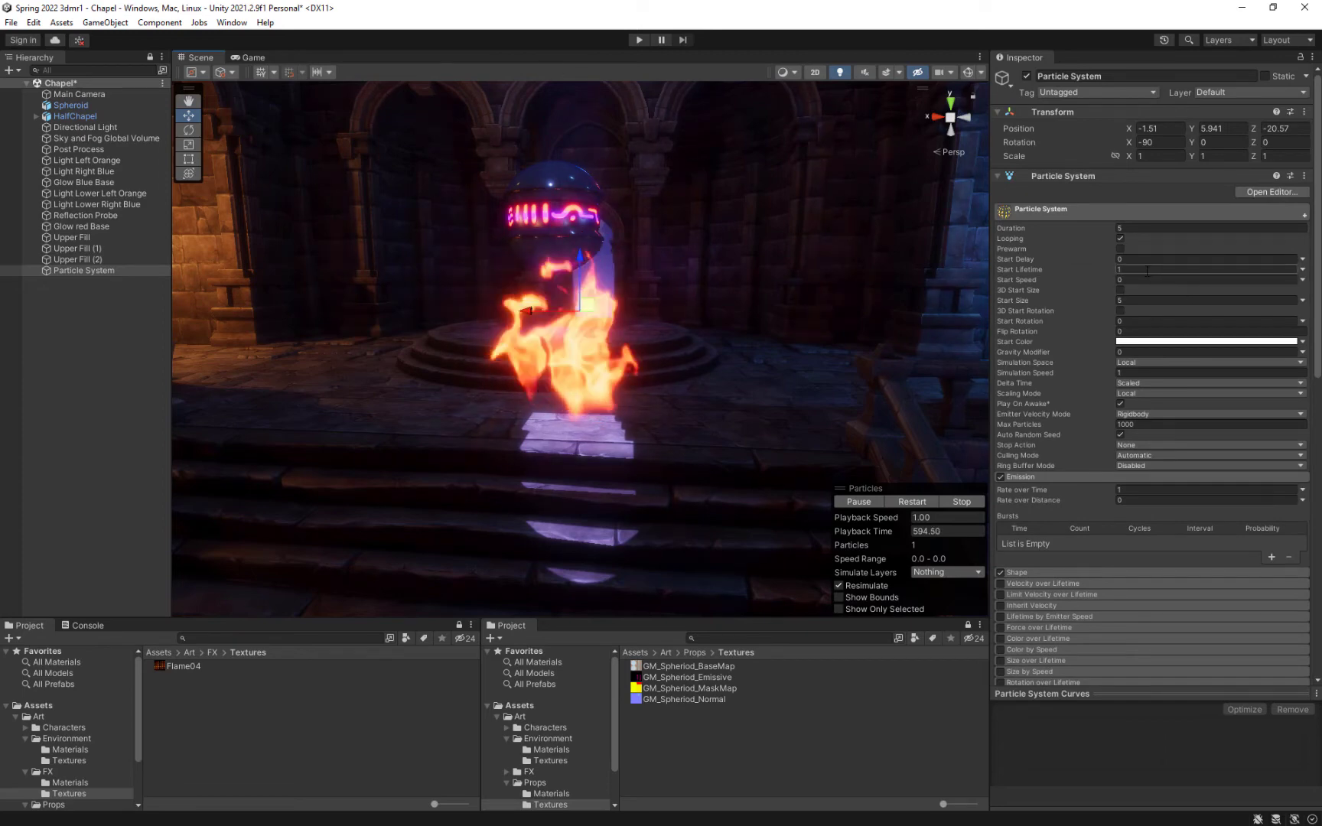
left_click(1146, 270)
type("5")
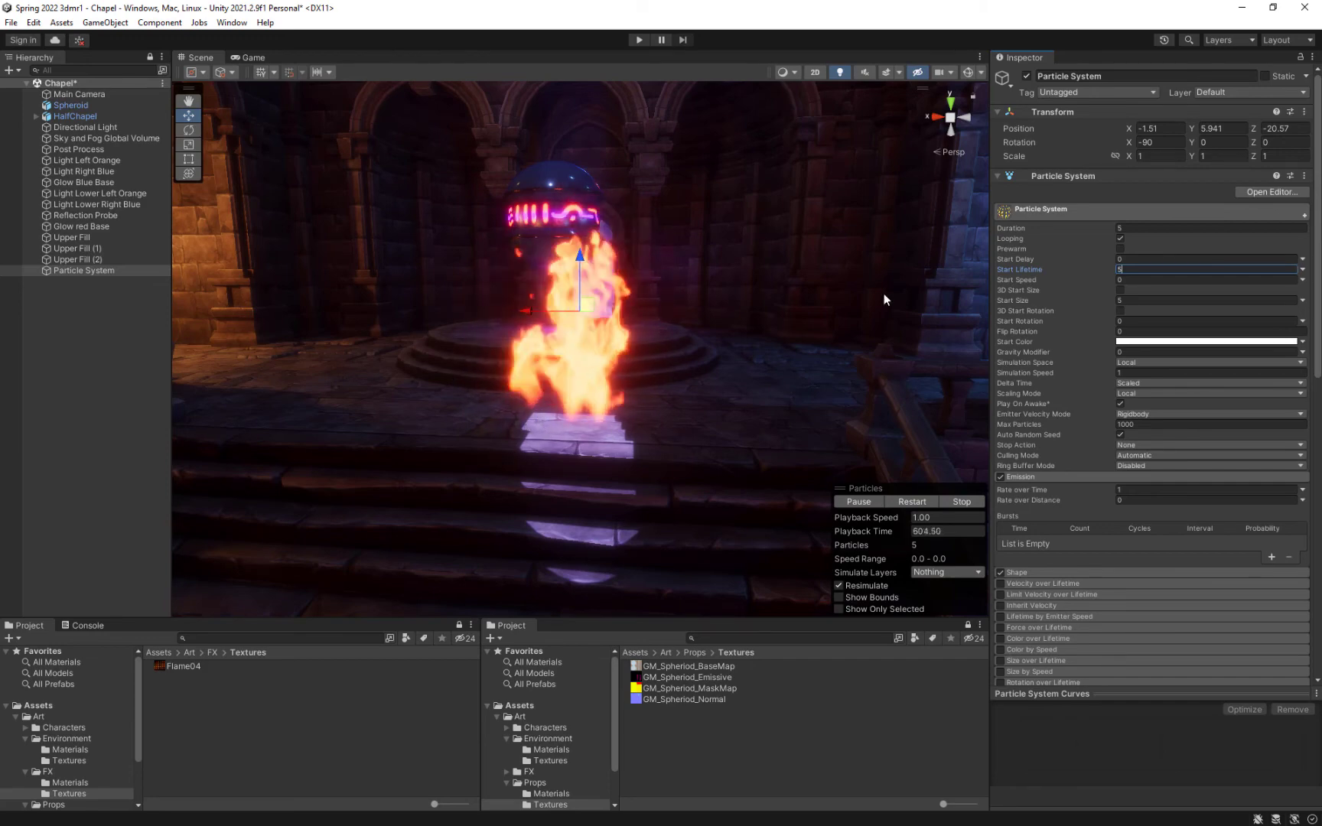
double_click(1130, 270)
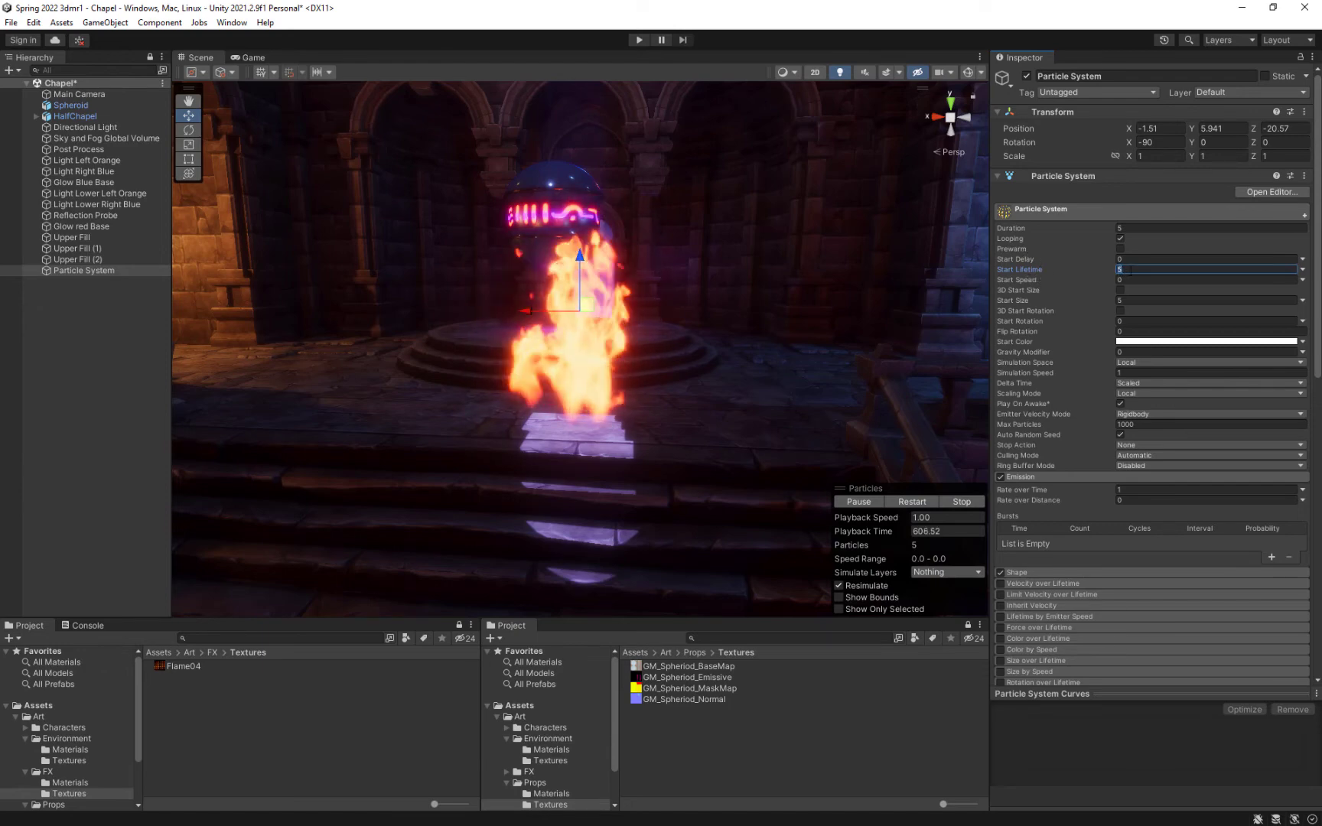
type("1")
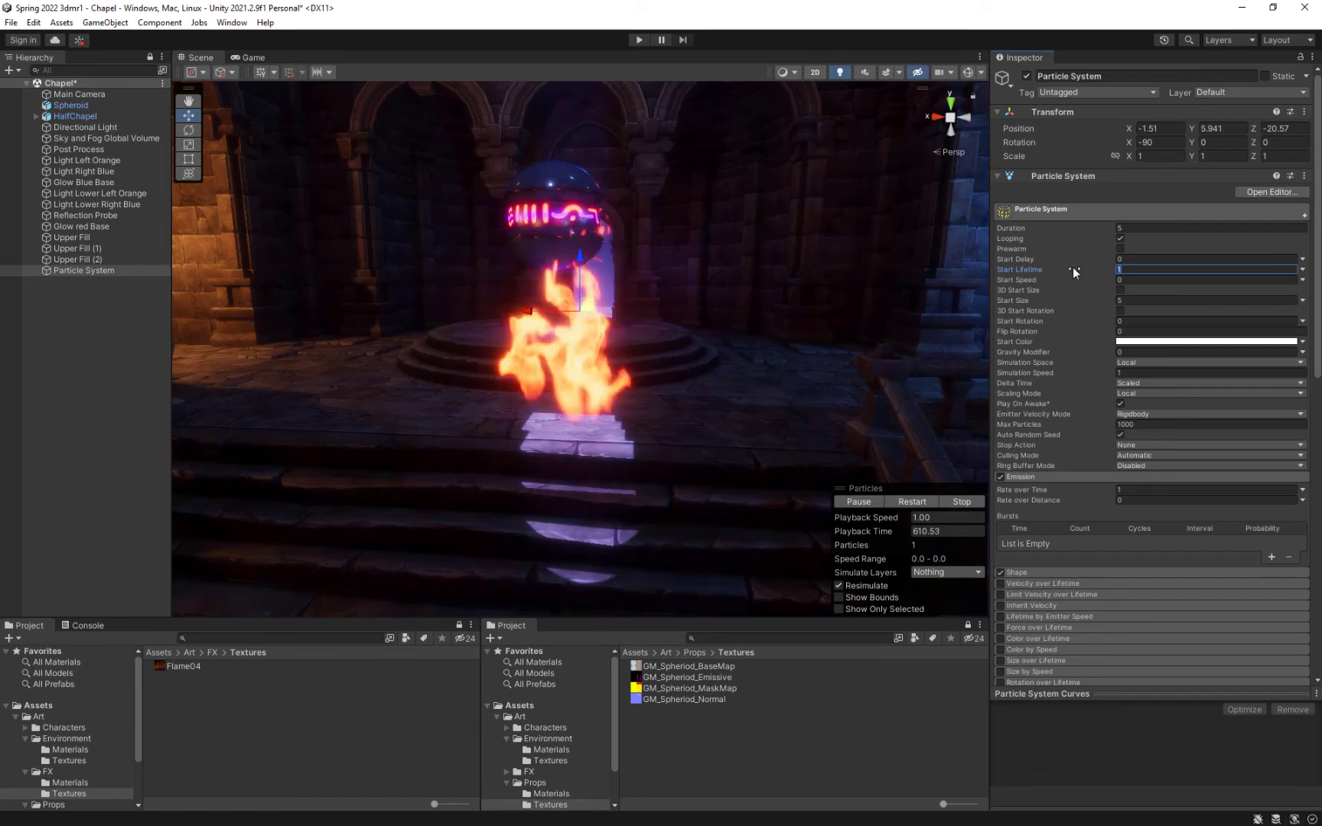
Step: Set the particle system's Start Lifetime to 1.5 and its Emission Rate over Time to 5
type(".5")
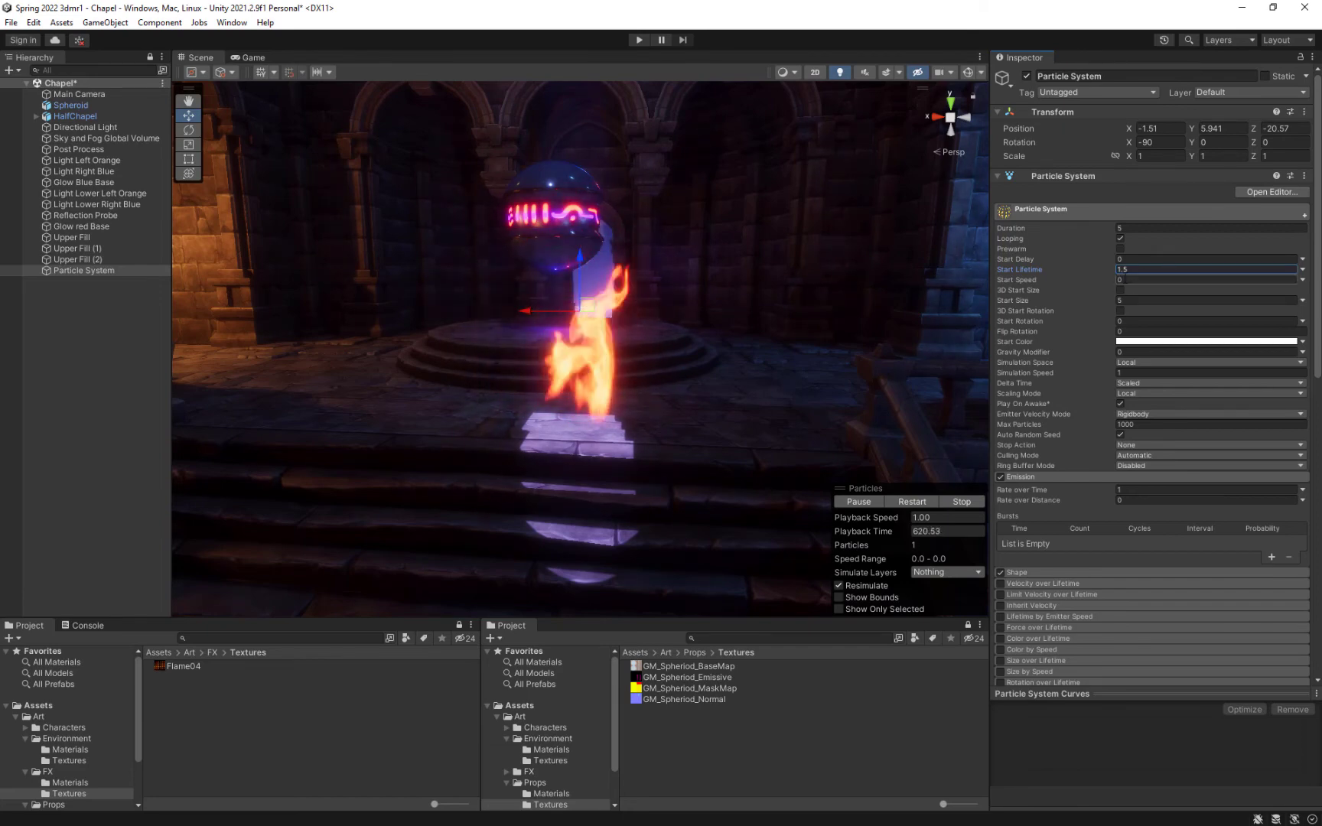
left_click(1068, 491)
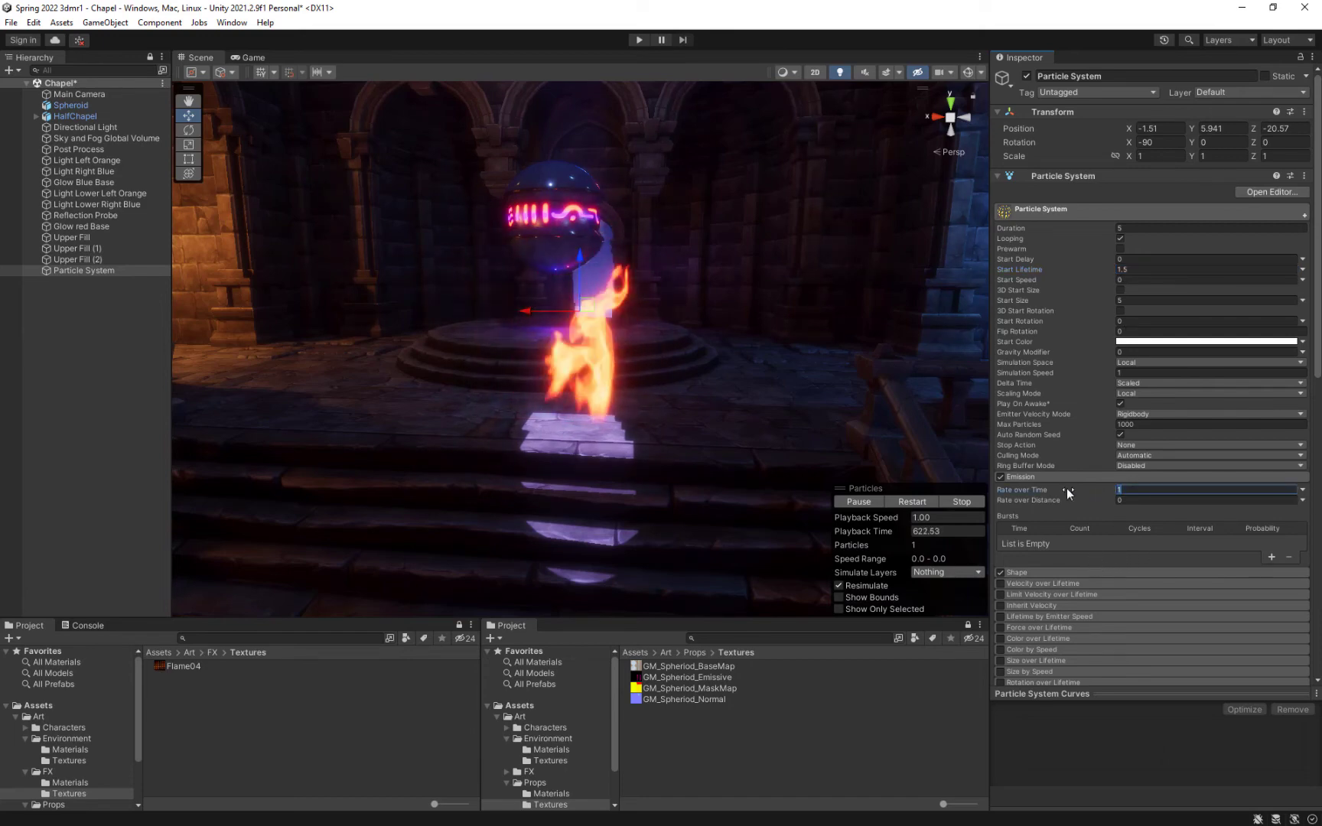
type("2")
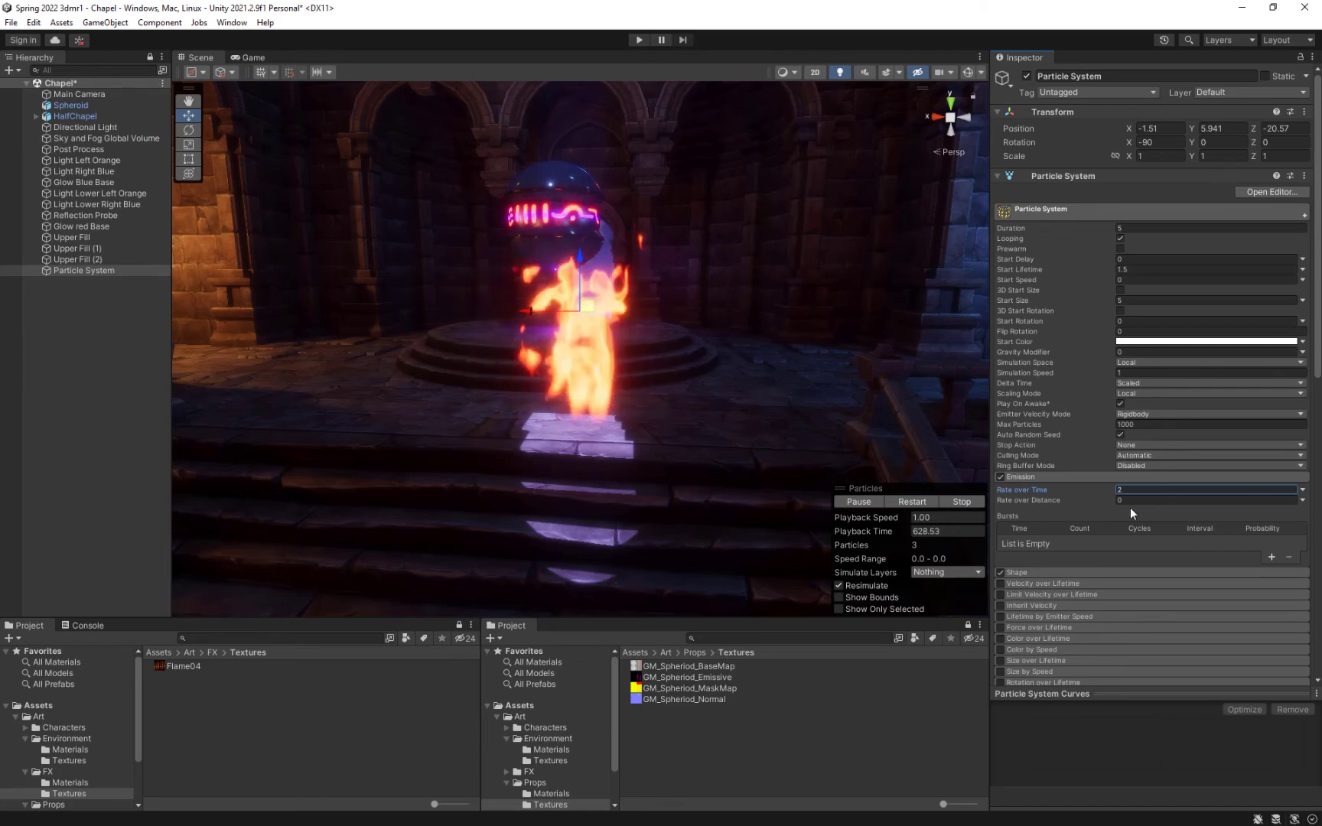
key("BackSpace")
type("5")
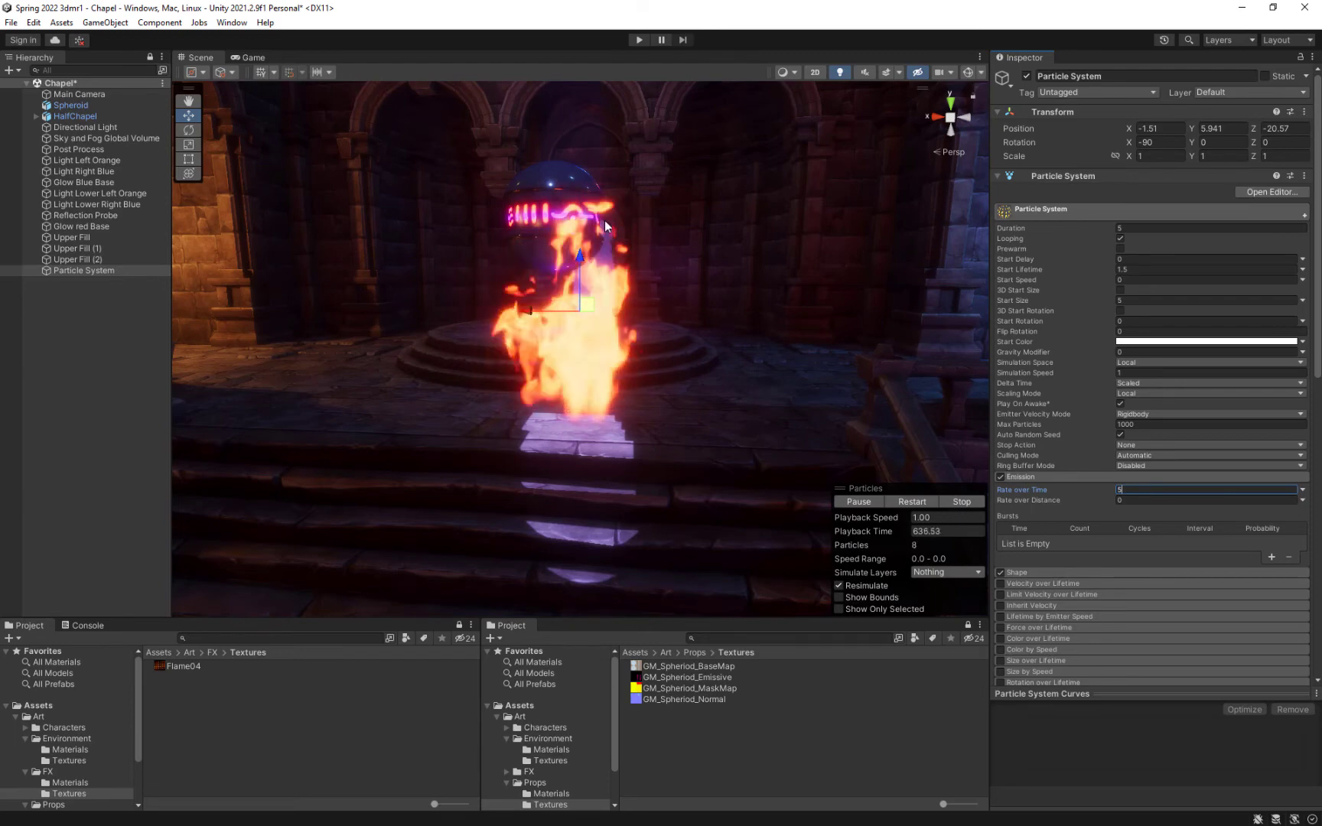
Step: Expand the particle system's Shape module and widen the cone's Radius to about 1.06
left_click(1083, 571)
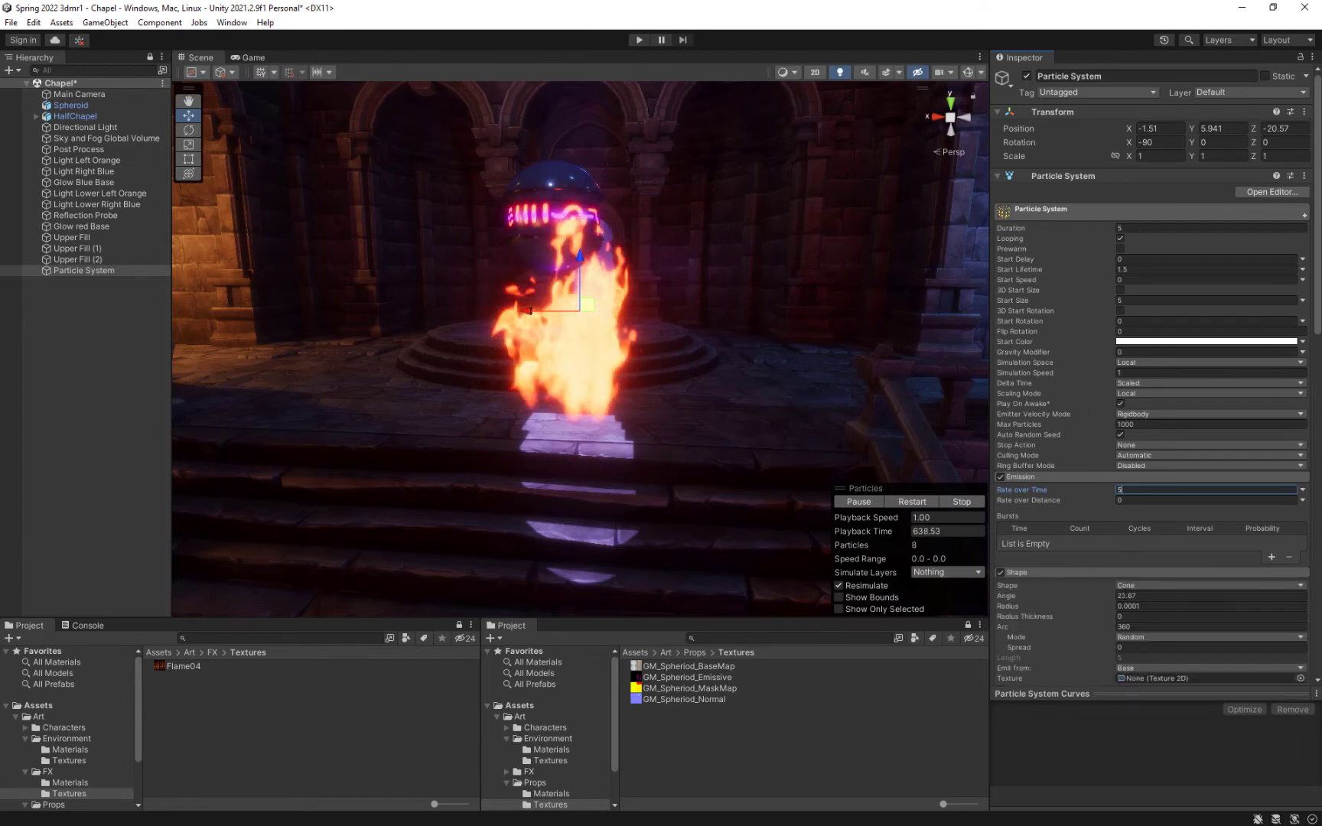
left_click_drag(1111, 603, 1136, 603)
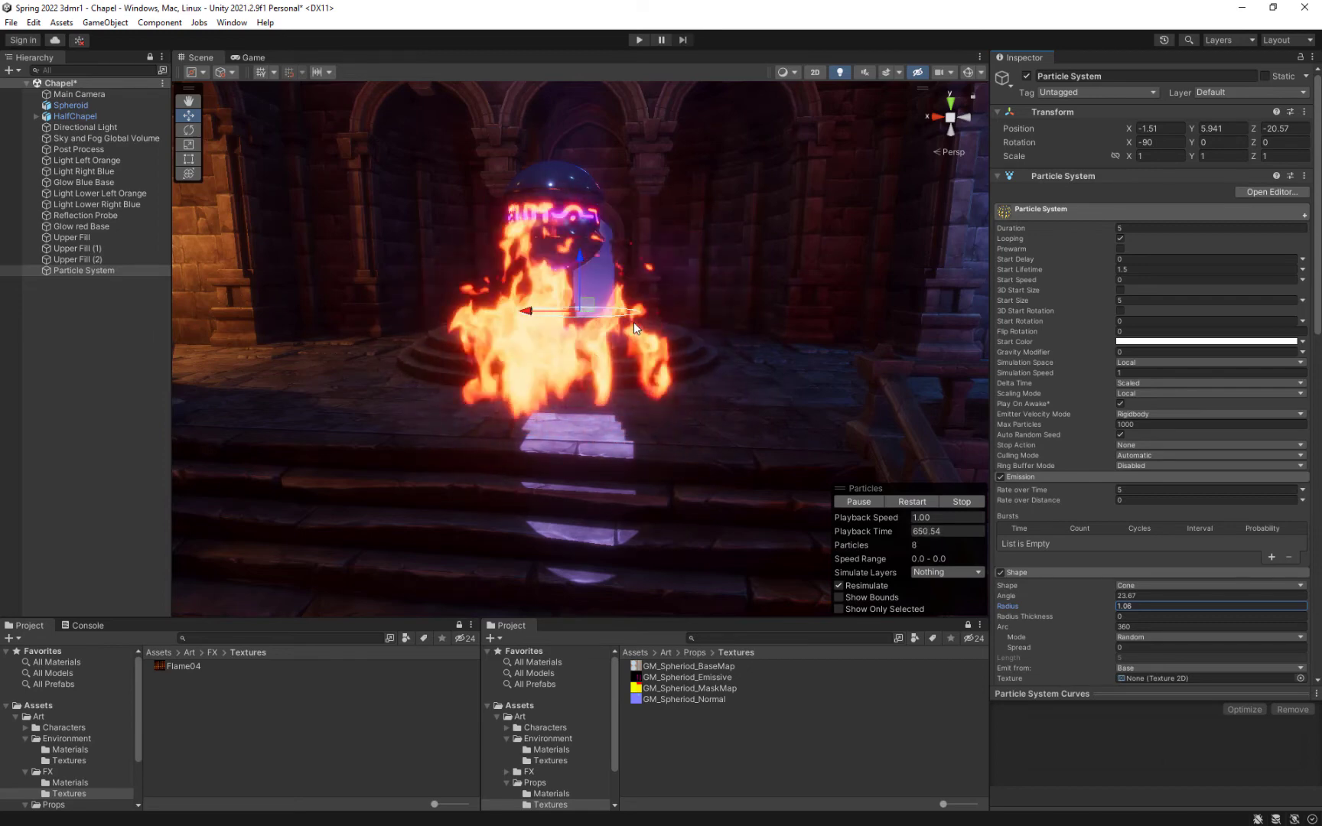
mouse_move(634, 322)
middle_mouse_down()
mouse_move(646, 309)
mouse_move(631, 324)
mouse_move(645, 338)
middle_mouse_up()
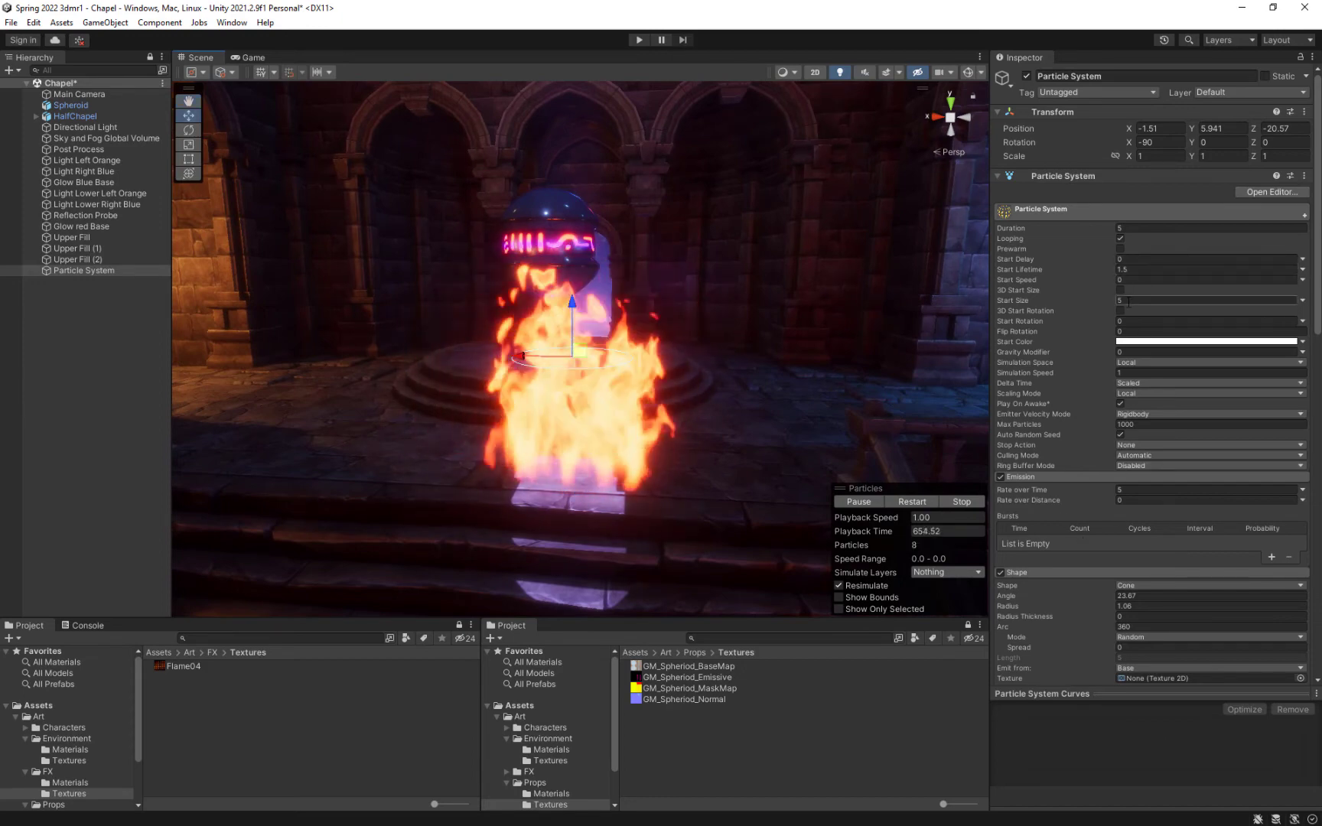
Step: Reduce the particle system's Start Size to 3 and its Shape Radius to about 0.35
left_click_drag(1132, 301, 1064, 313)
type("3")
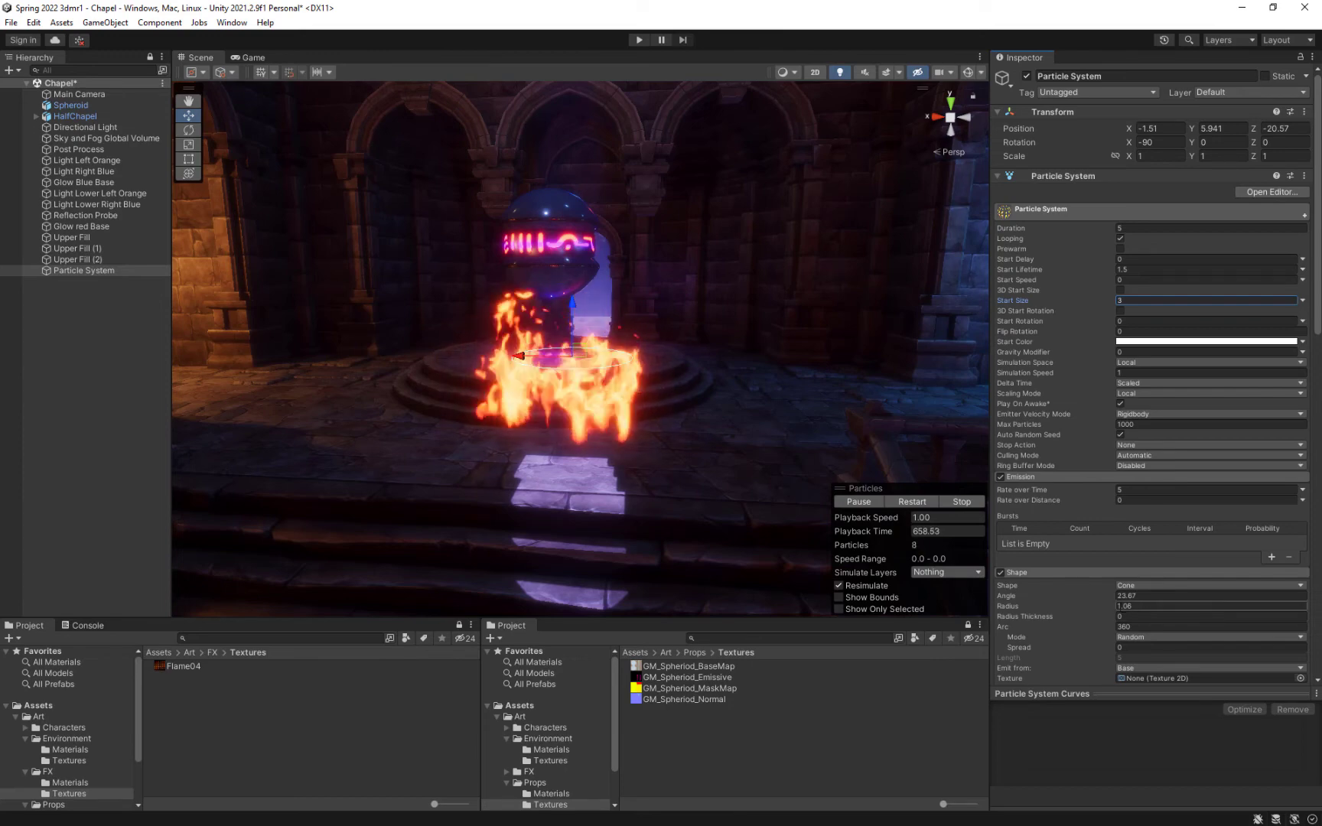
left_click_drag(1112, 609, 1097, 609)
middle_click_drag(637, 347, 662, 359)
scroll(651, 331, "down", 3)
scroll(656, 377, "up", 2)
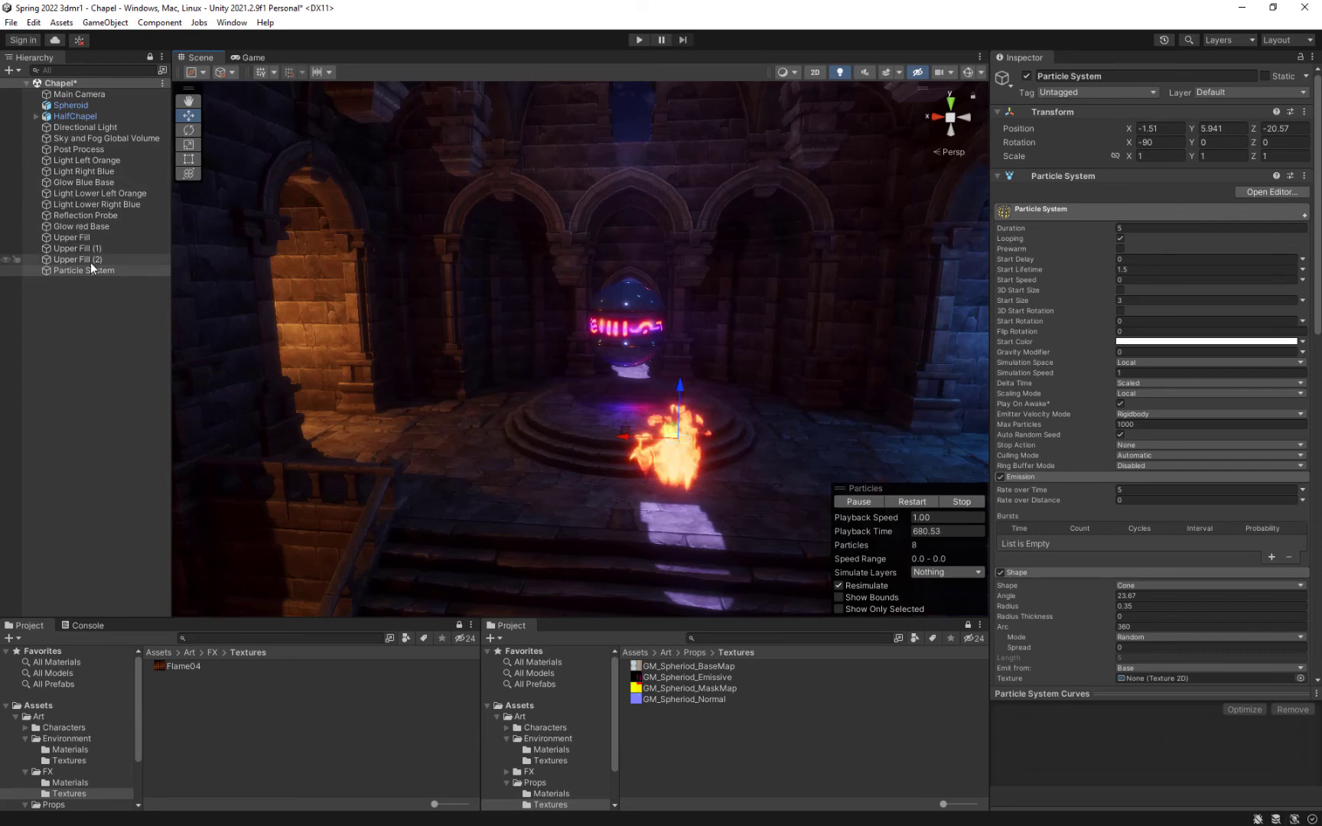
Step: Create a Point Light in the scene and name it torchlight
right_click(71, 334)
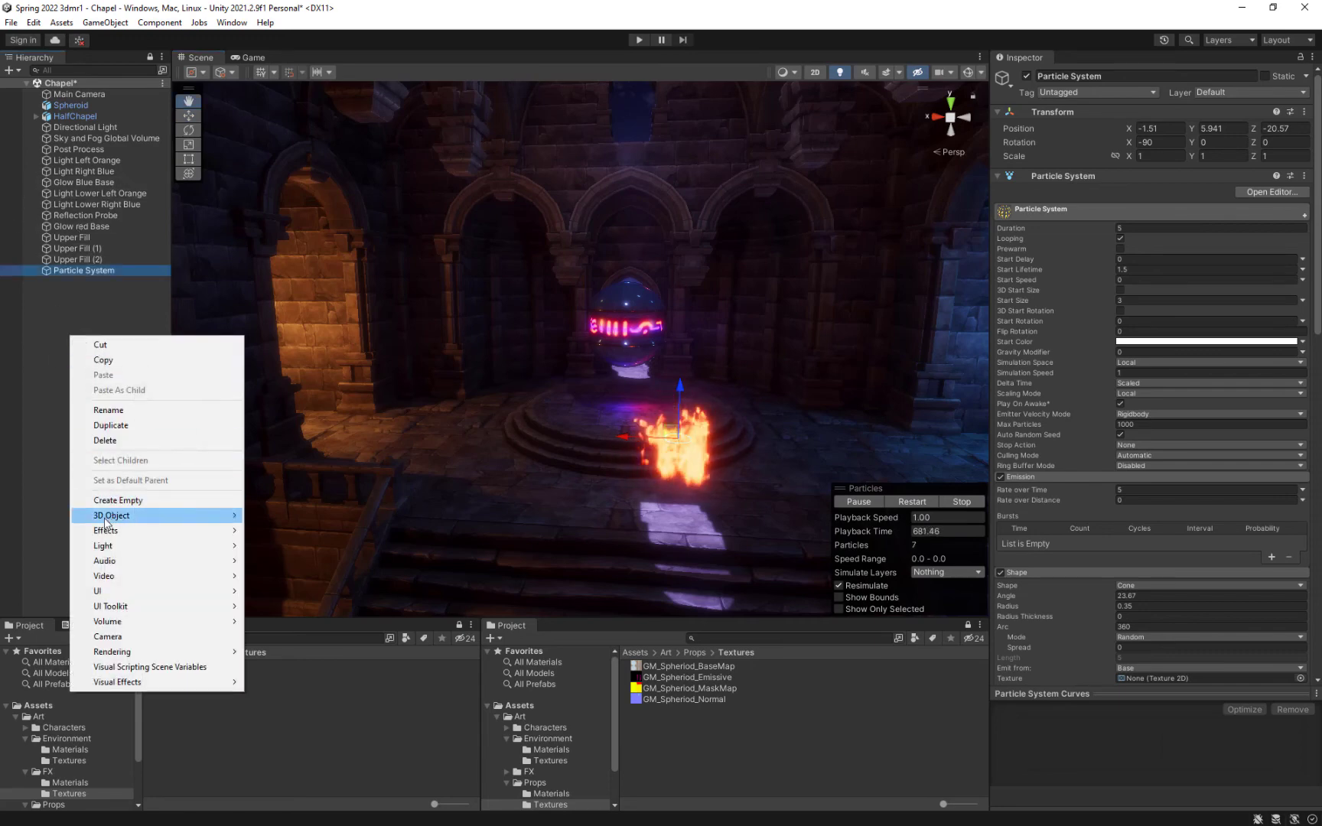
mouse_move(91, 549)
left_click(299, 562)
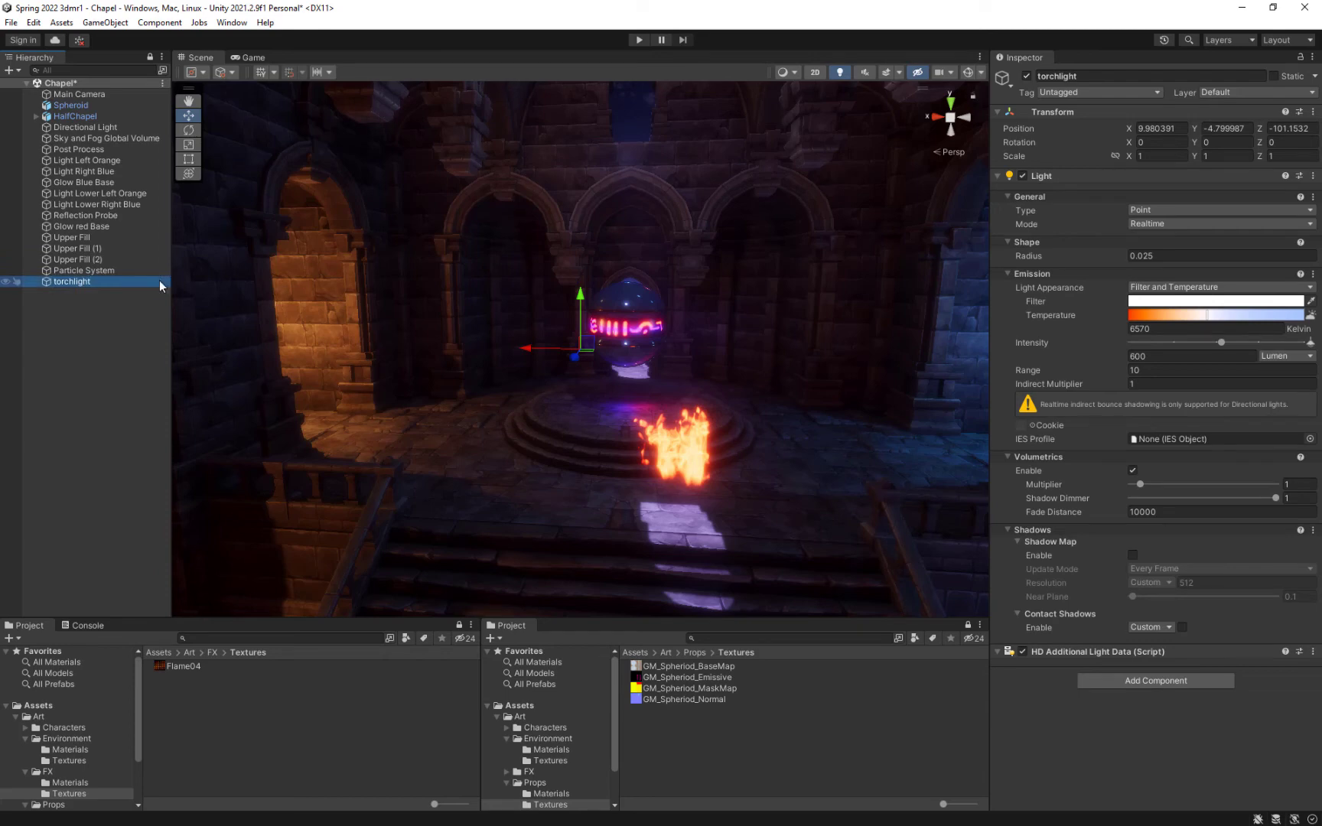
Step: Copy the Particle System's Transform component values onto torchlight so the light sits at the flame
left_click(80, 271)
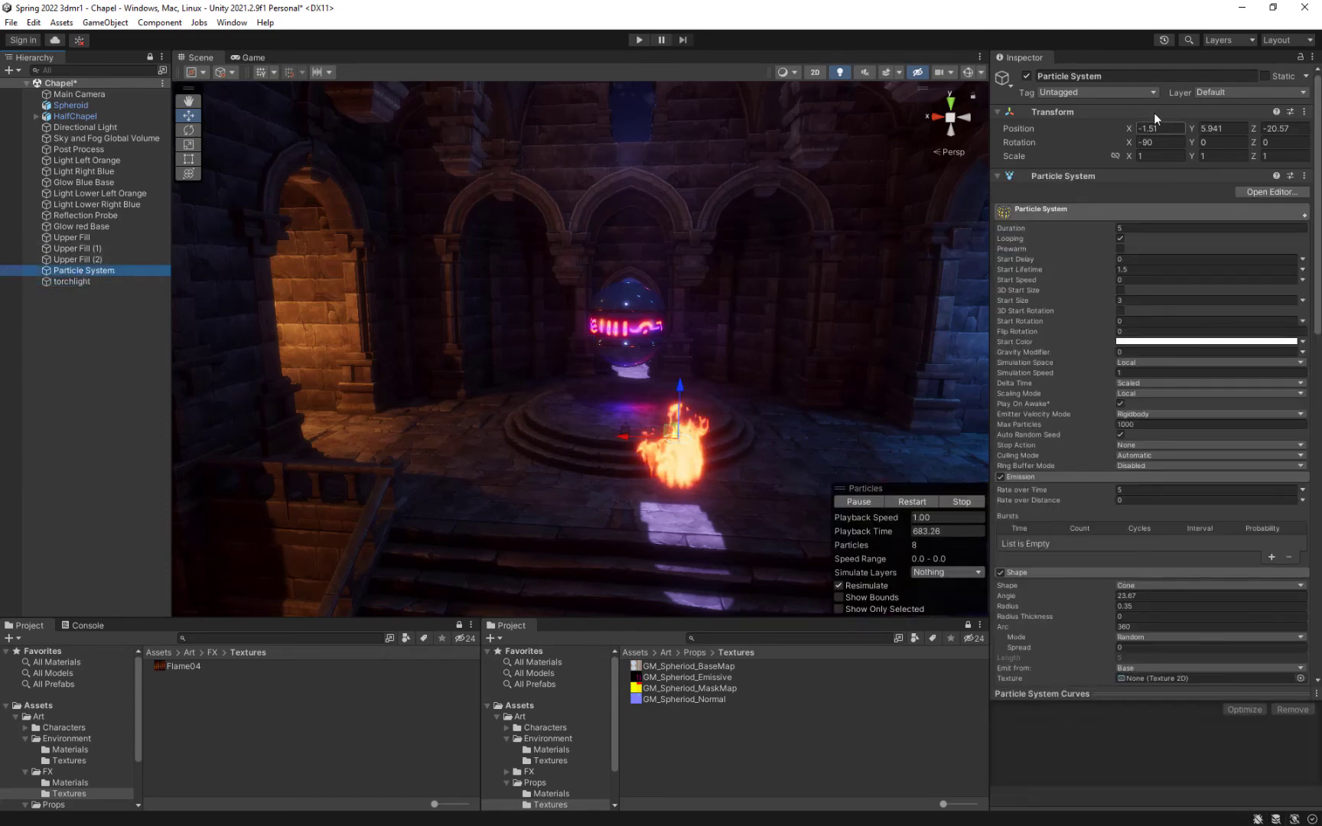
right_click(1107, 111)
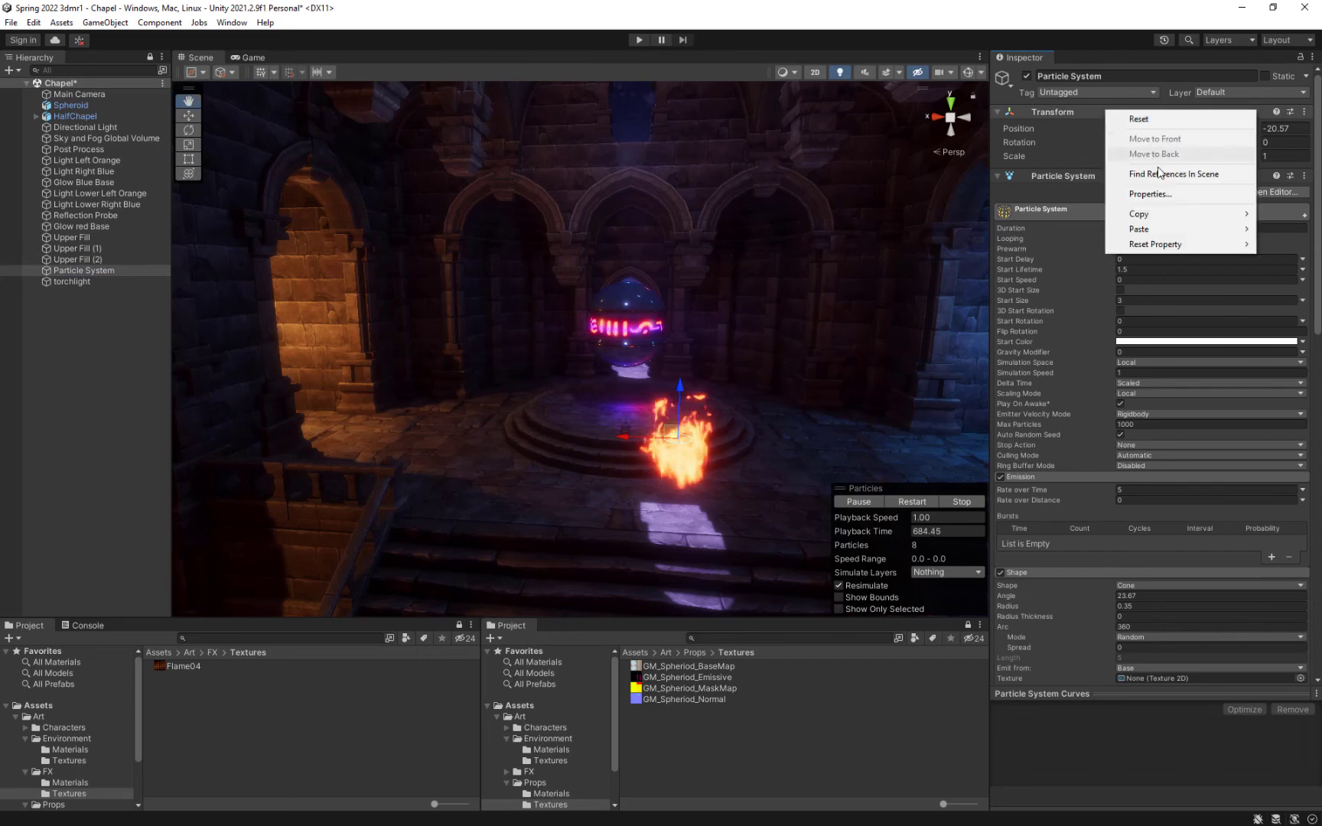
mouse_move(1180, 222)
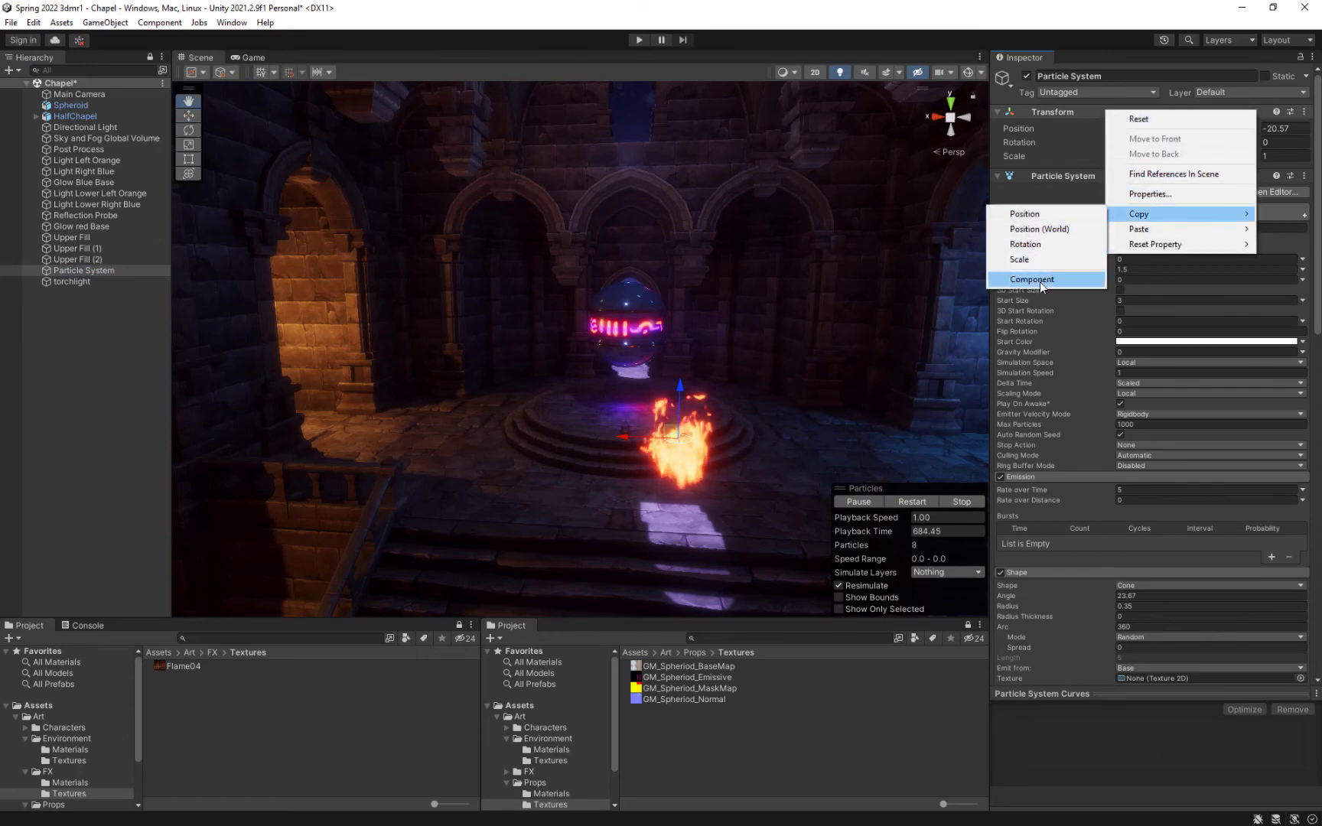
left_click(1039, 229)
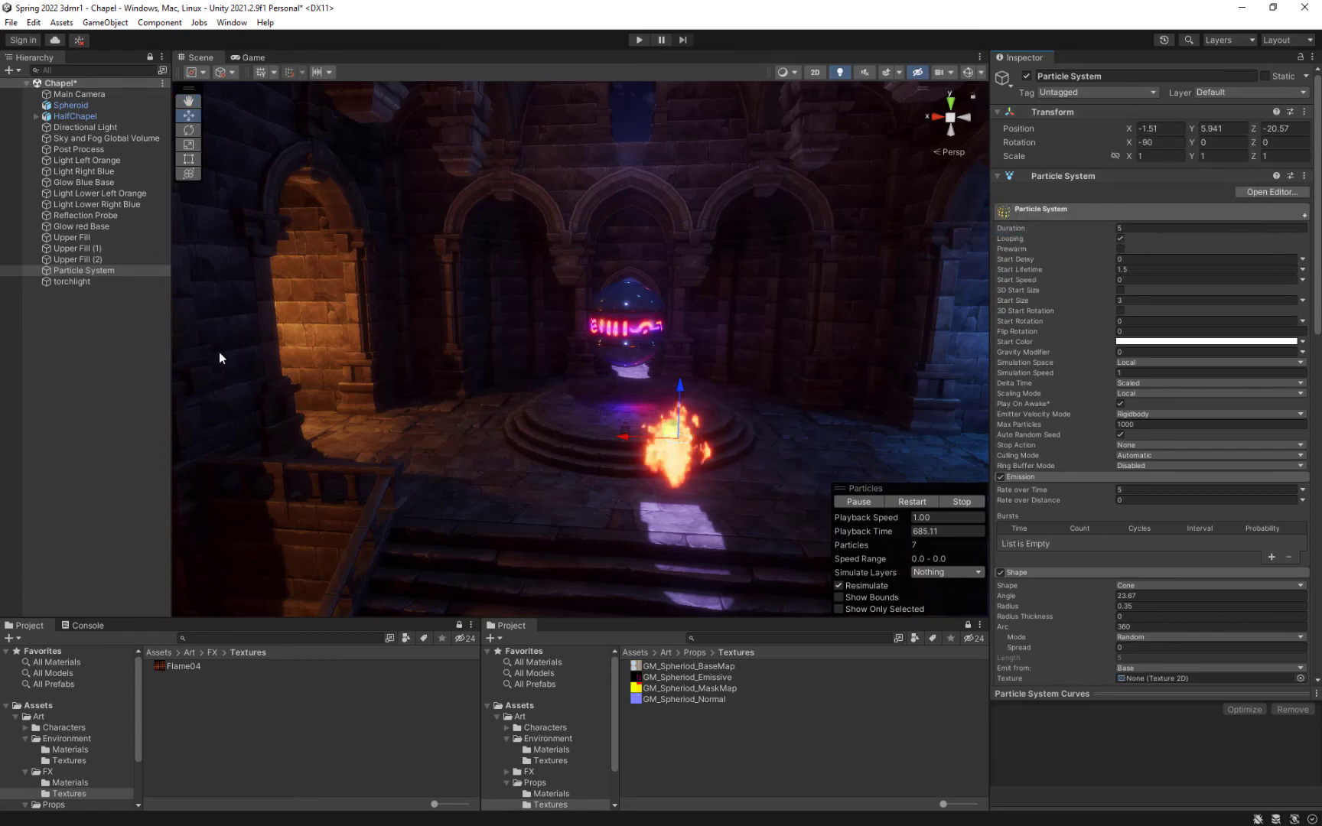
left_click(76, 281)
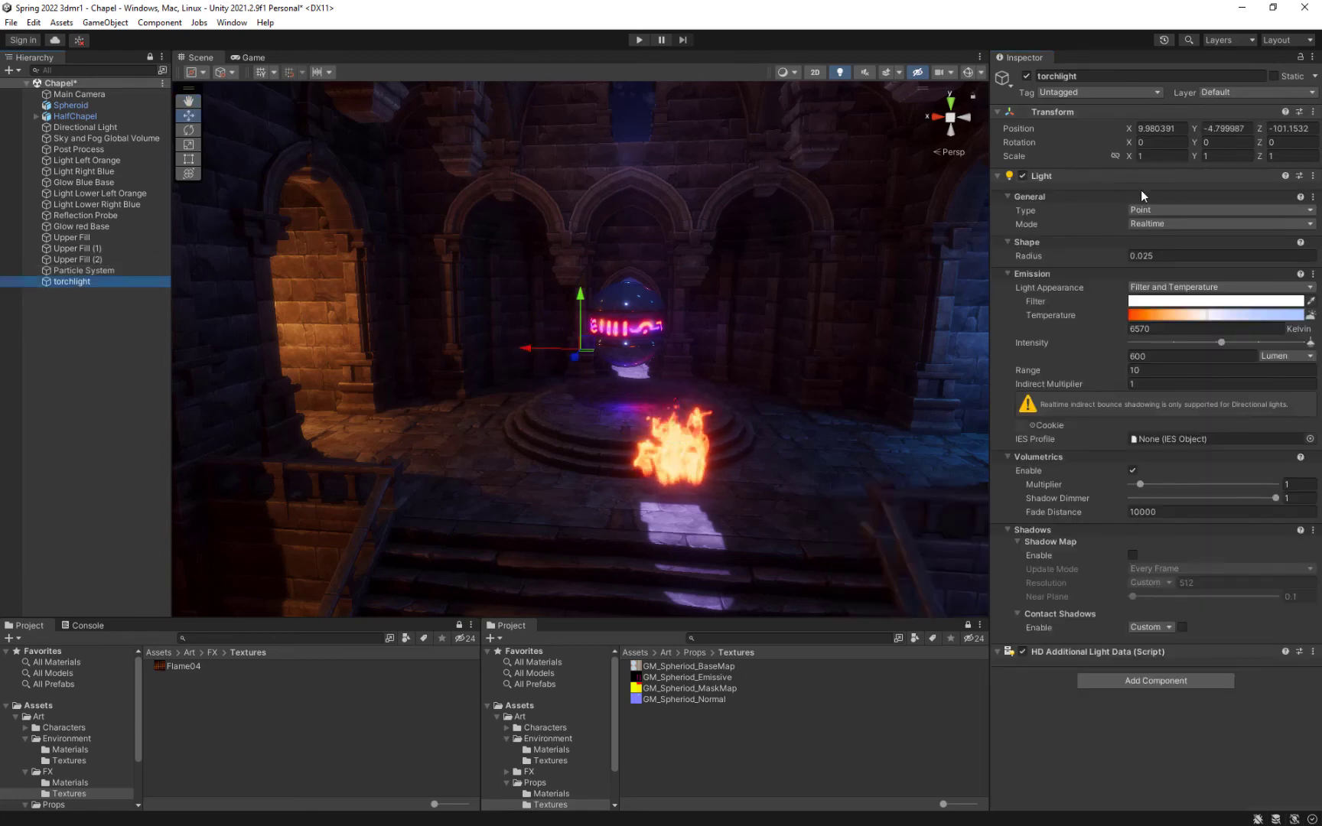
right_click(1161, 114)
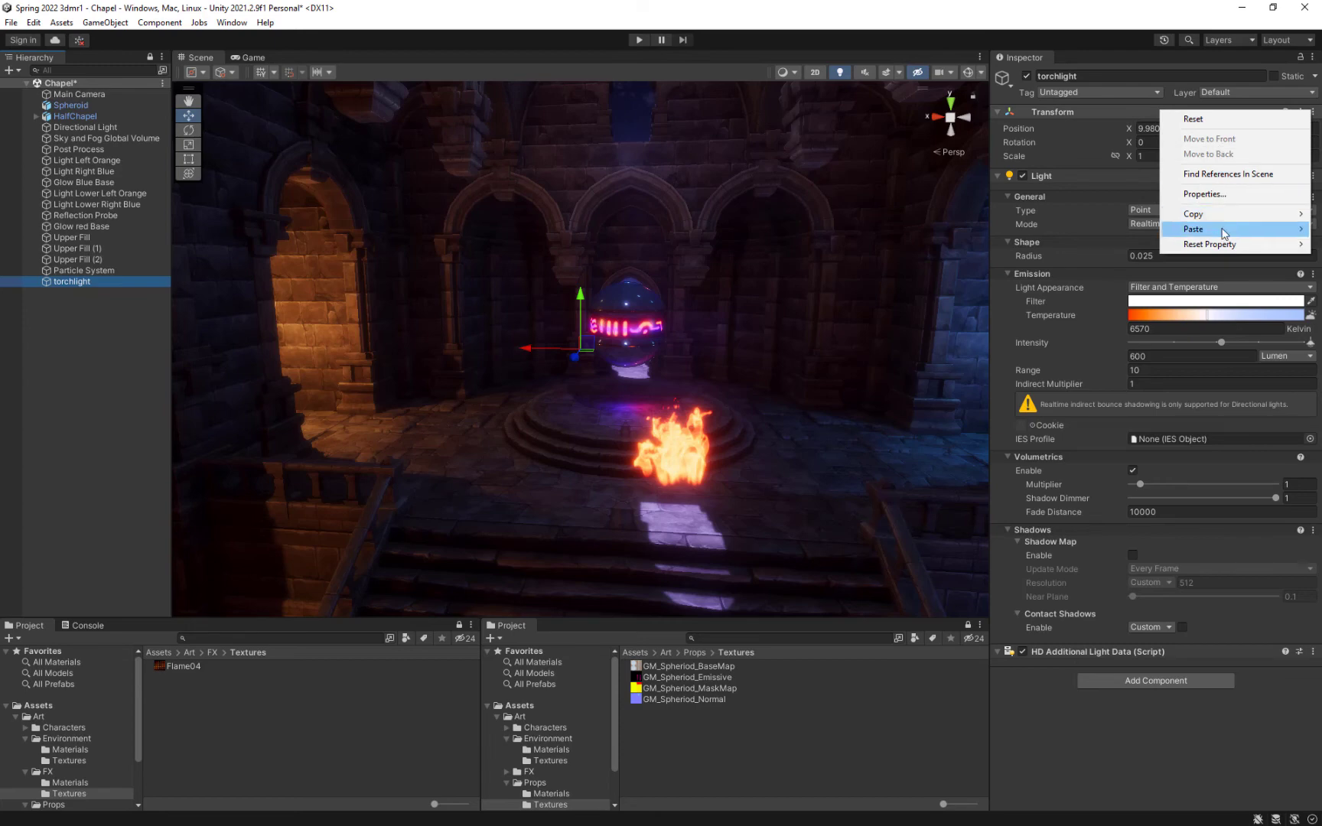
mouse_move(1222, 232)
left_click(1059, 243)
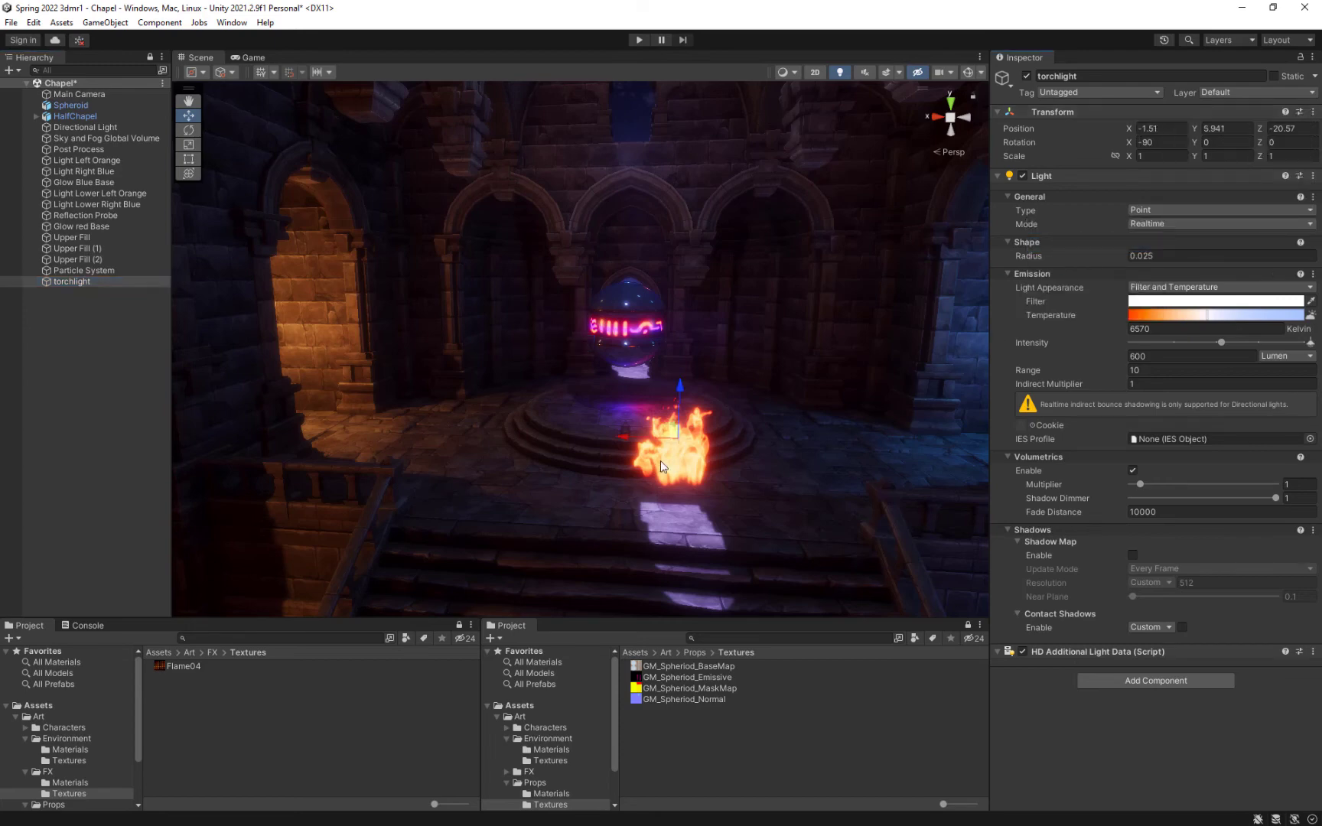
Step: Lower torchlight towards the base of the flame, to about Y 4.79
right_click_drag(771, 403, 849, 404)
middle_click_drag(535, 461, 708, 420)
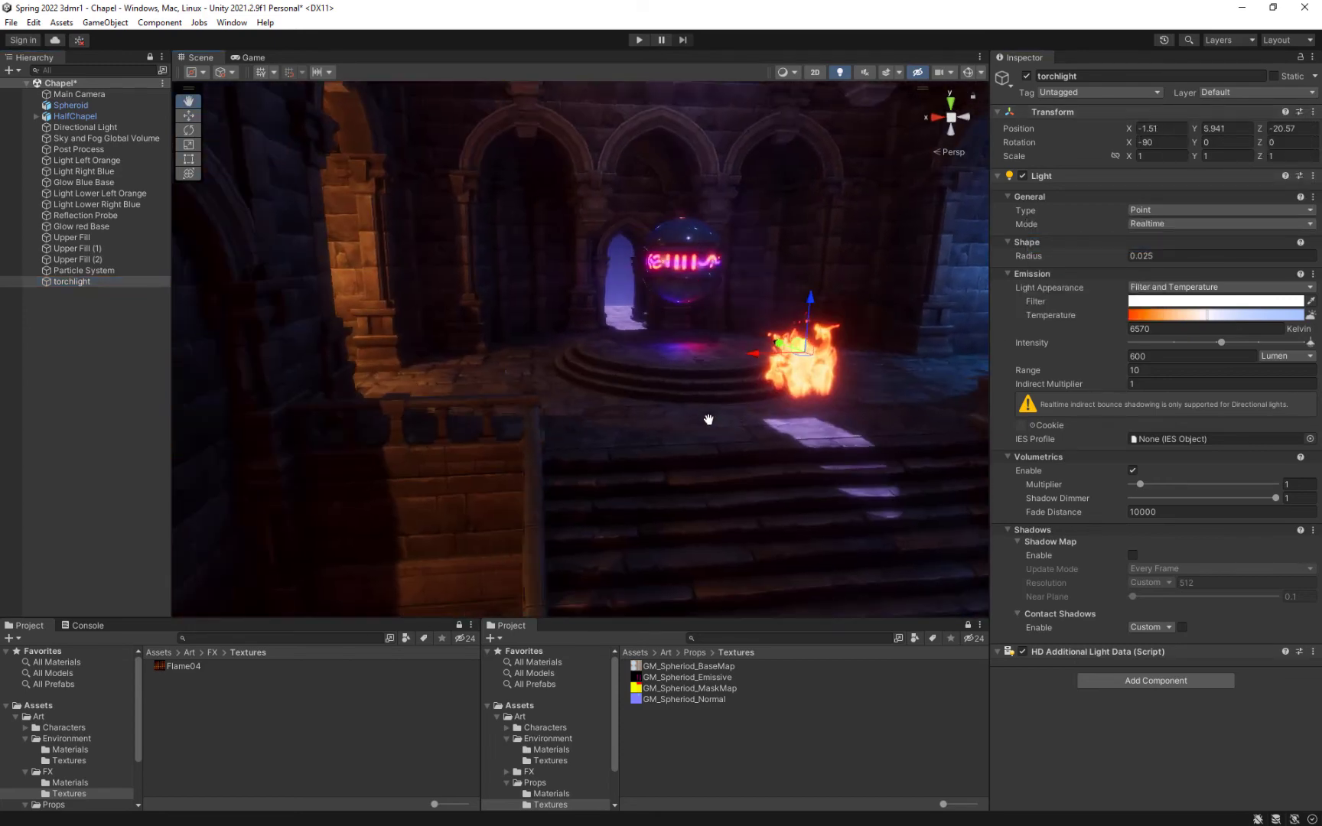
key("f")
left_click_drag(536, 370, 527, 410)
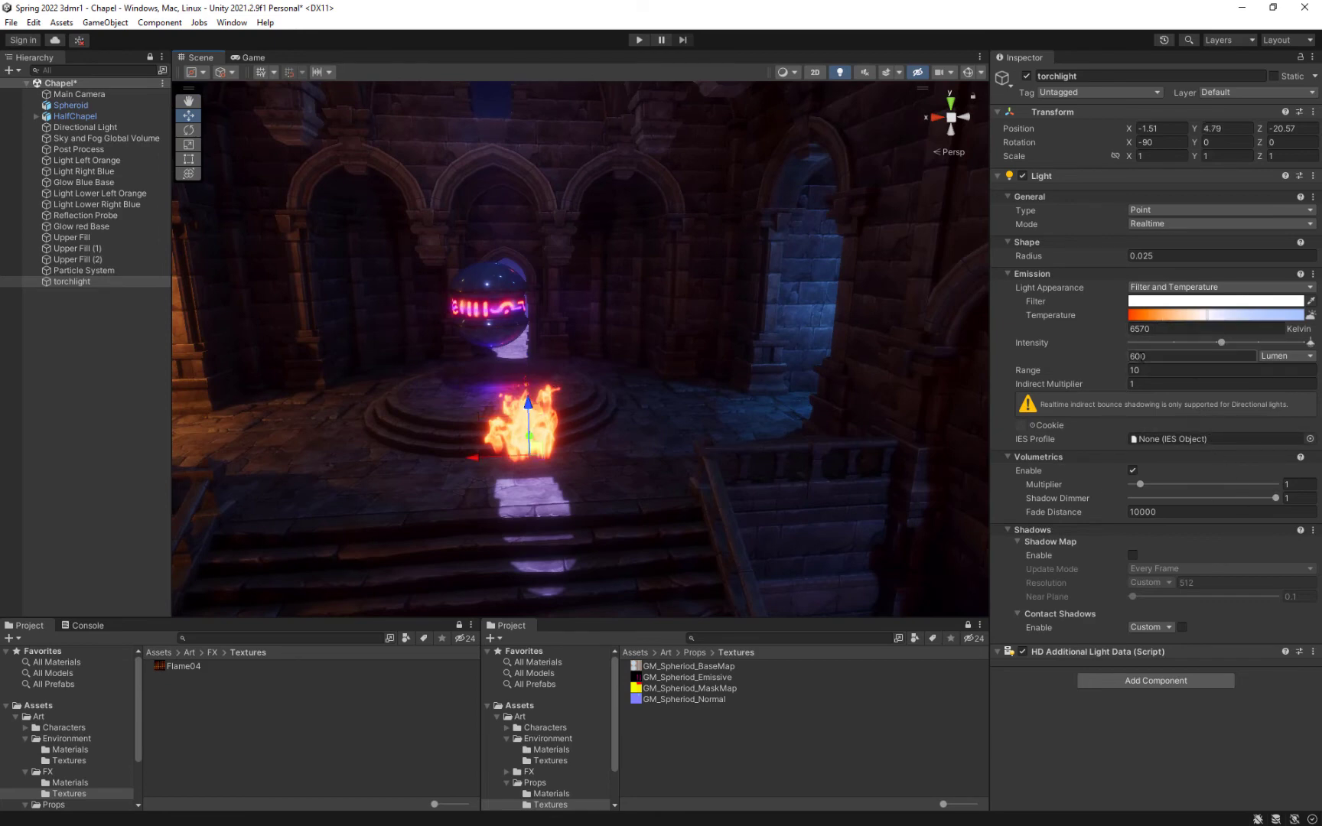
Step: Set torchlight's Intensity to 10000 Lumen
left_click(1141, 329)
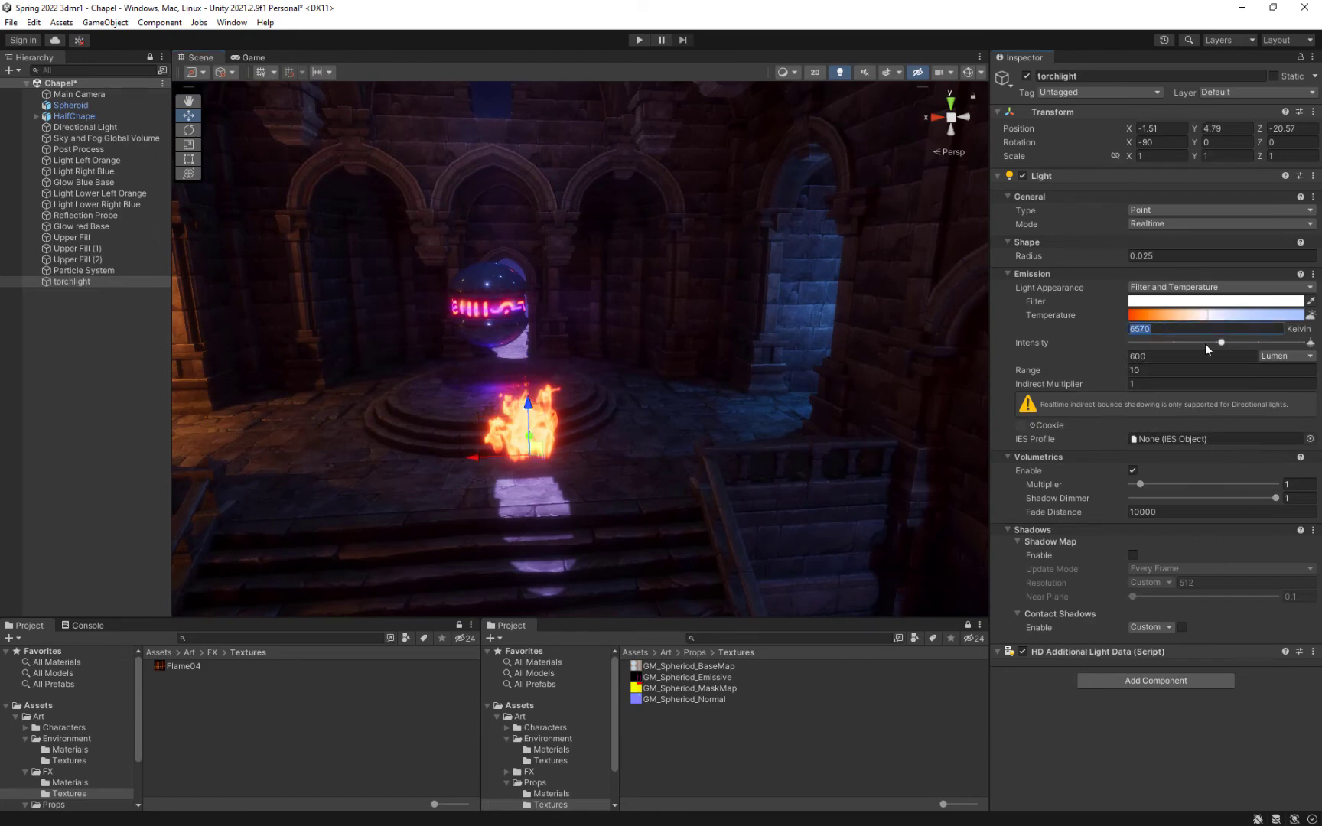
left_click_drag(1125, 358, 977, 348)
type("10")
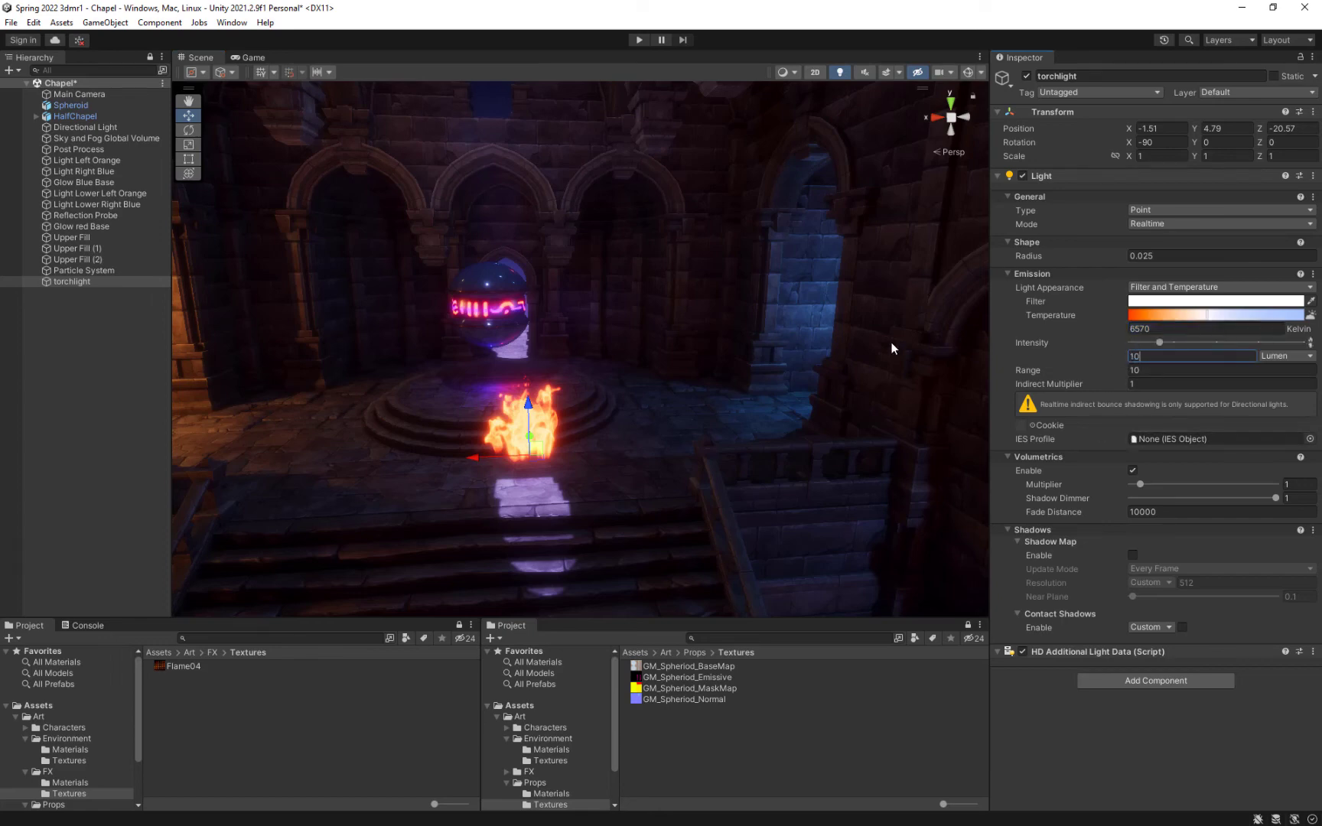
type("000")
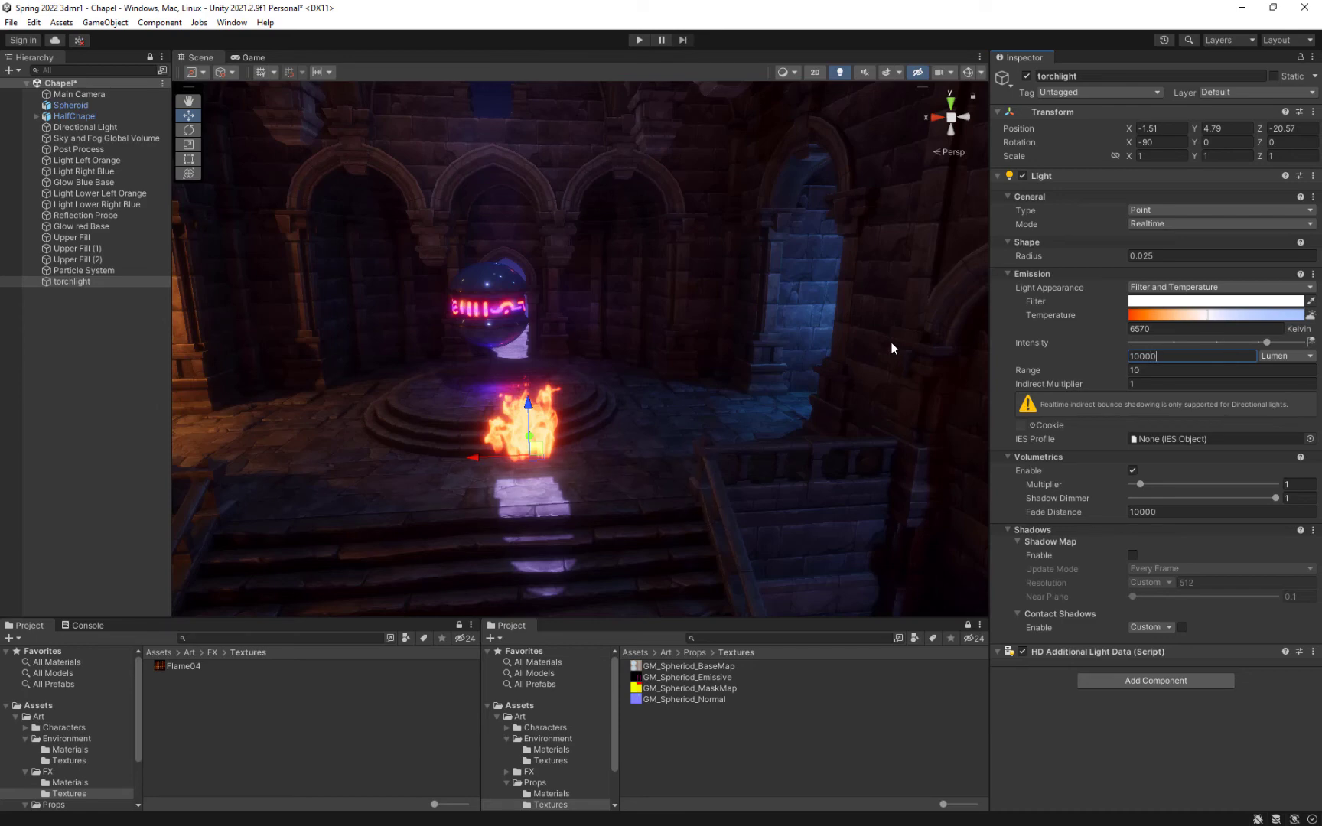
Step: Set torchlight's Filter colour to red F30606 and warm its Temperature to about 2649 Kelvin
left_click(1194, 300)
left_click_drag(1262, 392, 1271, 375)
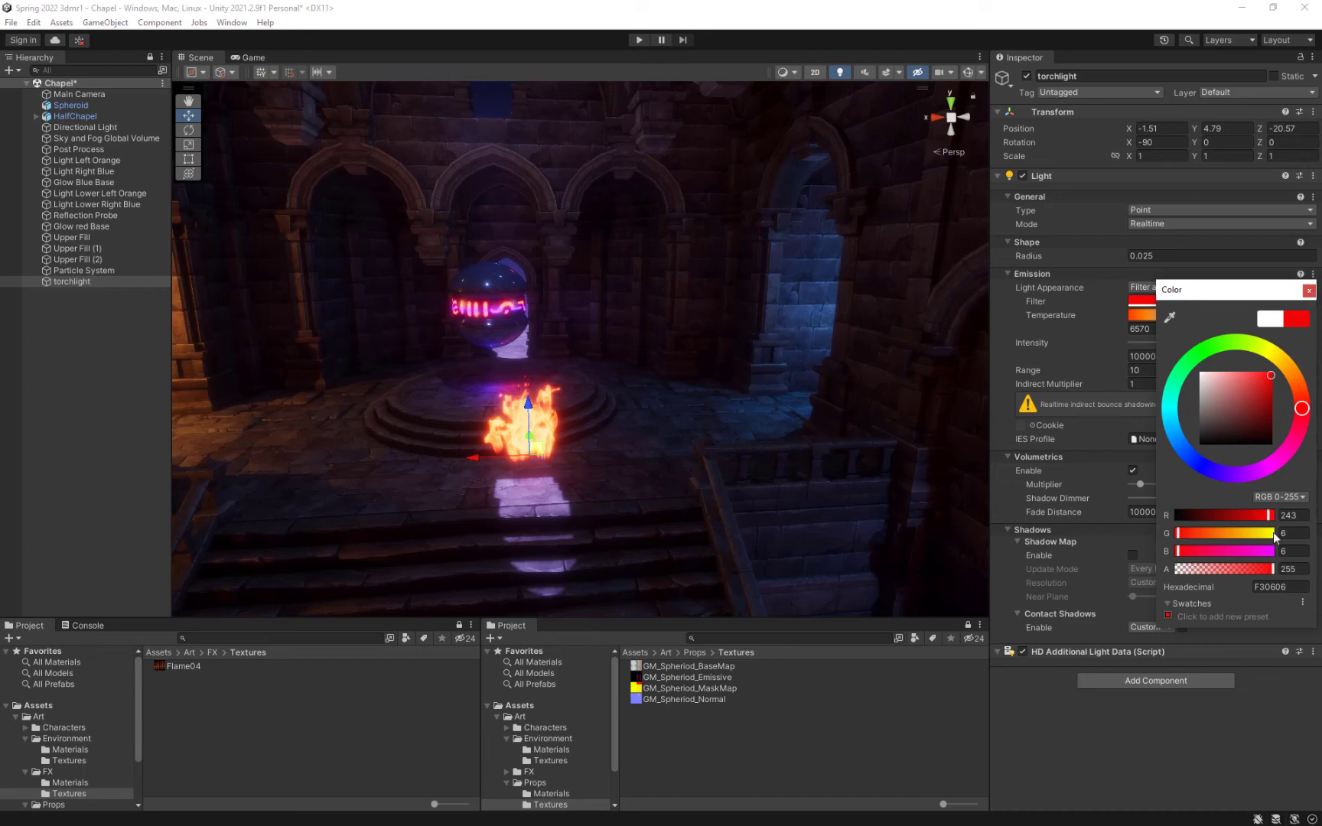
left_click(1313, 290)
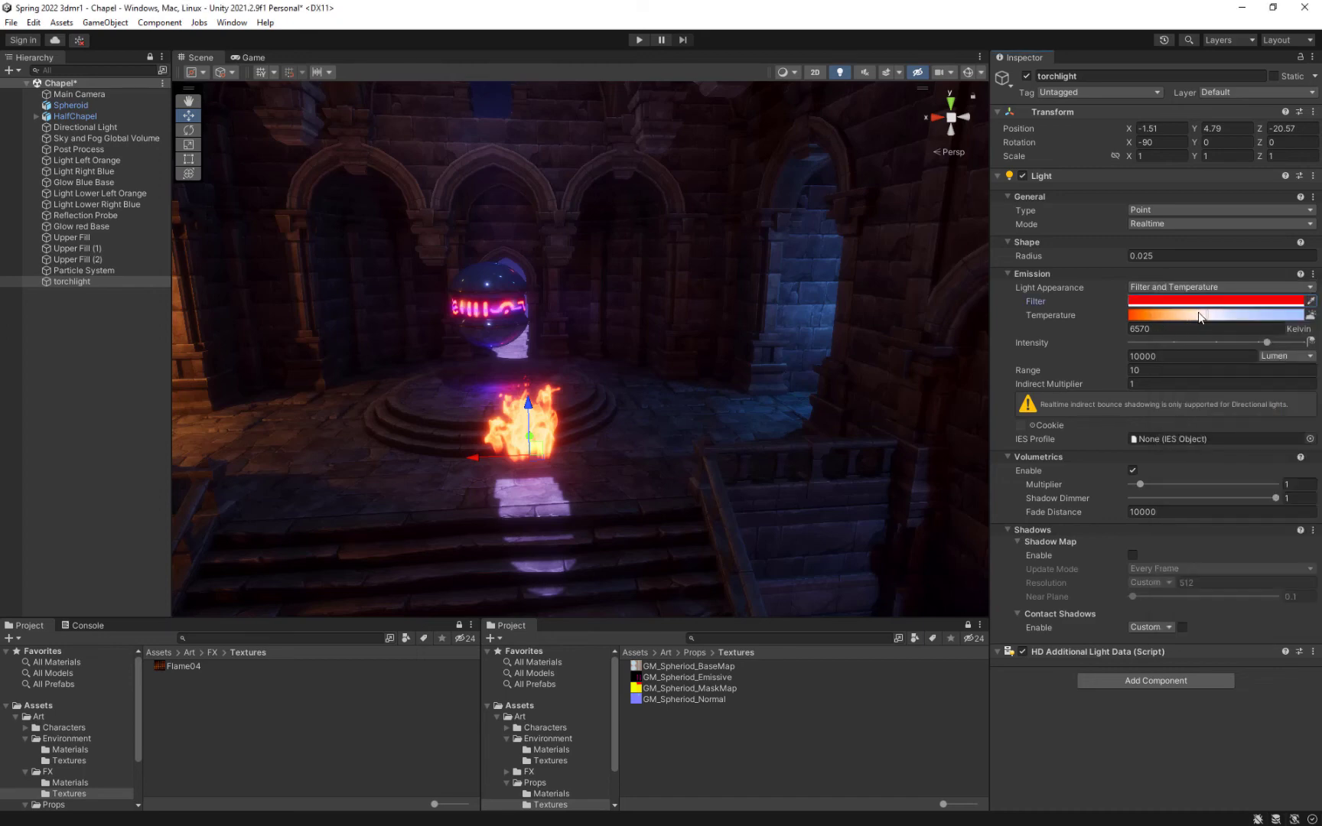
left_click_drag(1204, 316, 1155, 316)
Step: Widen torchlight's Range to about 90.9 and set its Intensity to 100000 Lumen
left_click(1220, 370)
type("94.4")
left_click_drag(1231, 365, 1149, 348)
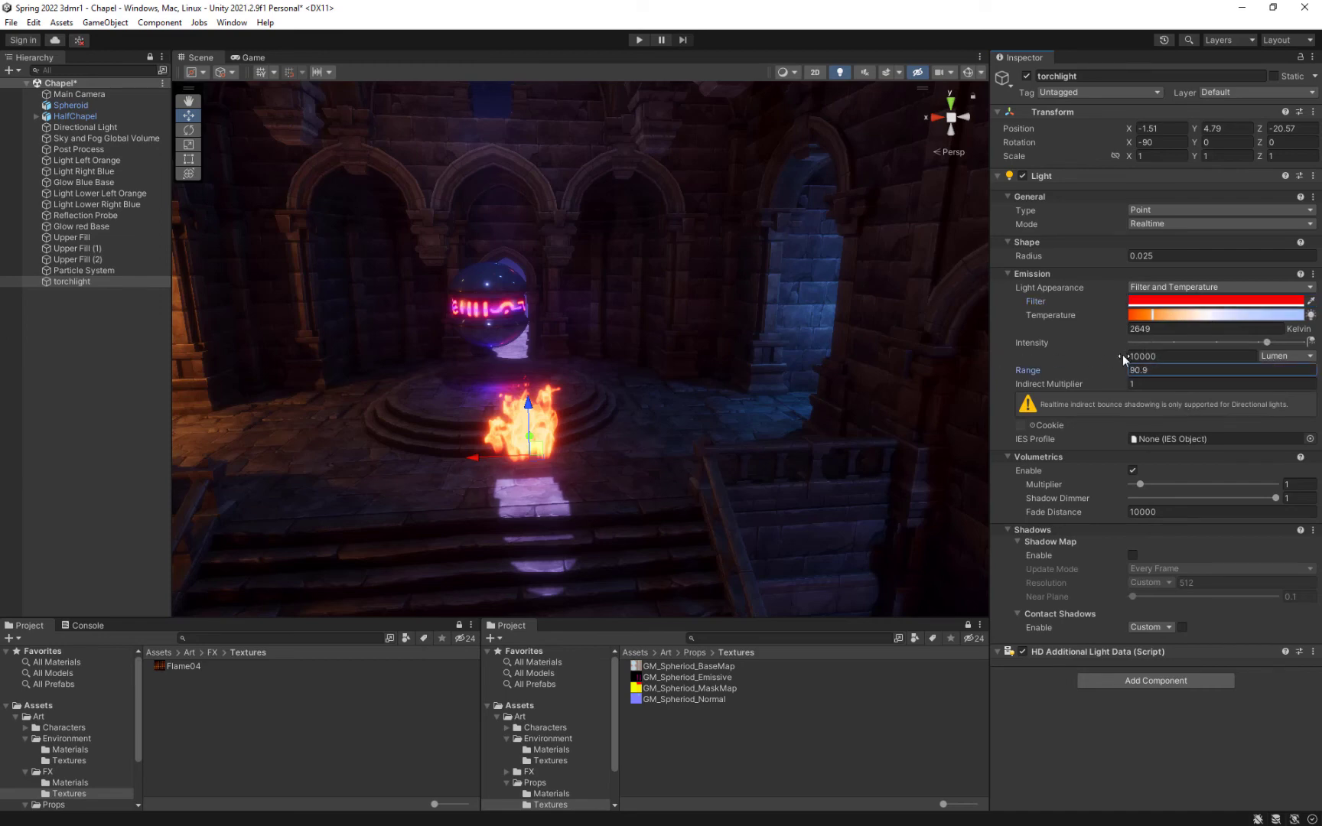
left_click(1189, 358)
type("100000")
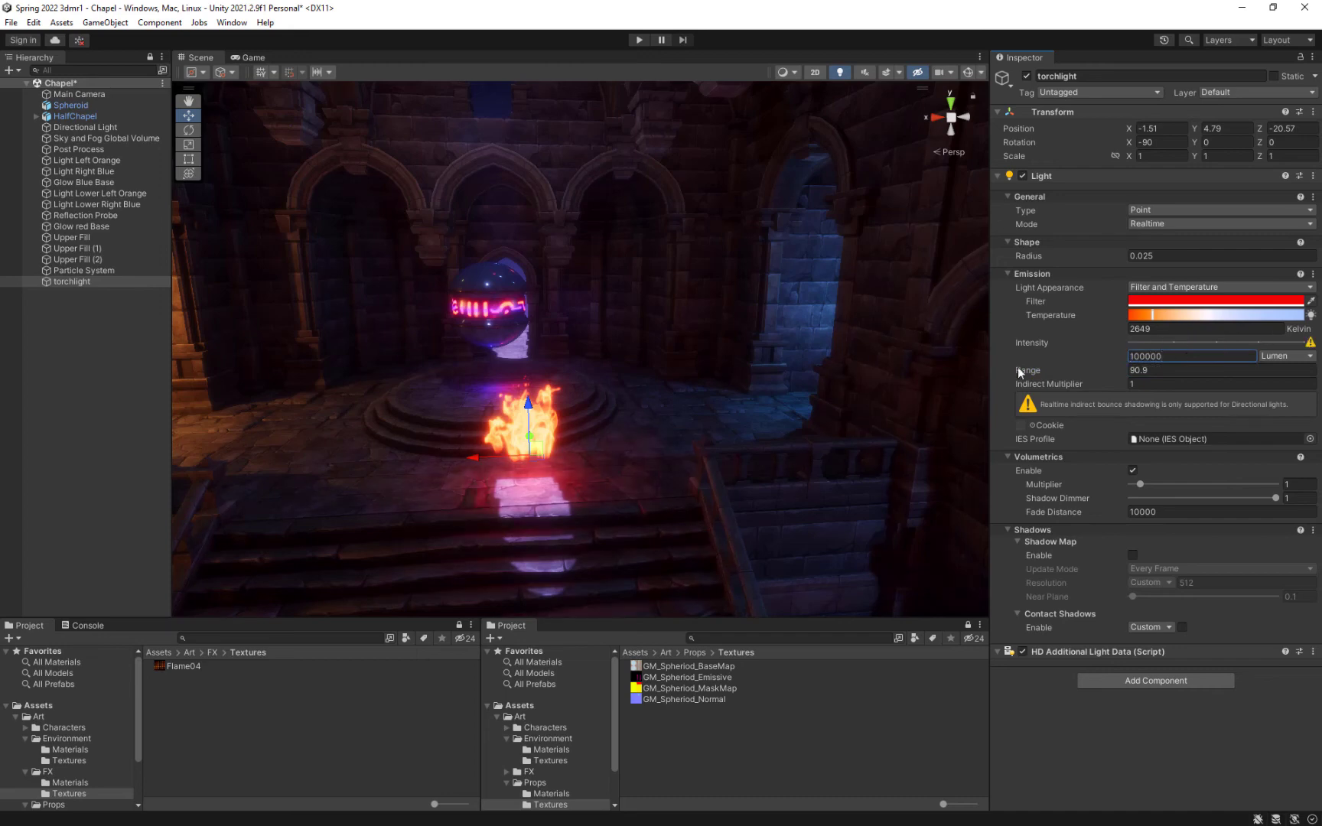
Step: Enable torchlight's Shadow Map and set its Resolution to Ultra
middle_click_drag(526, 515, 562, 437)
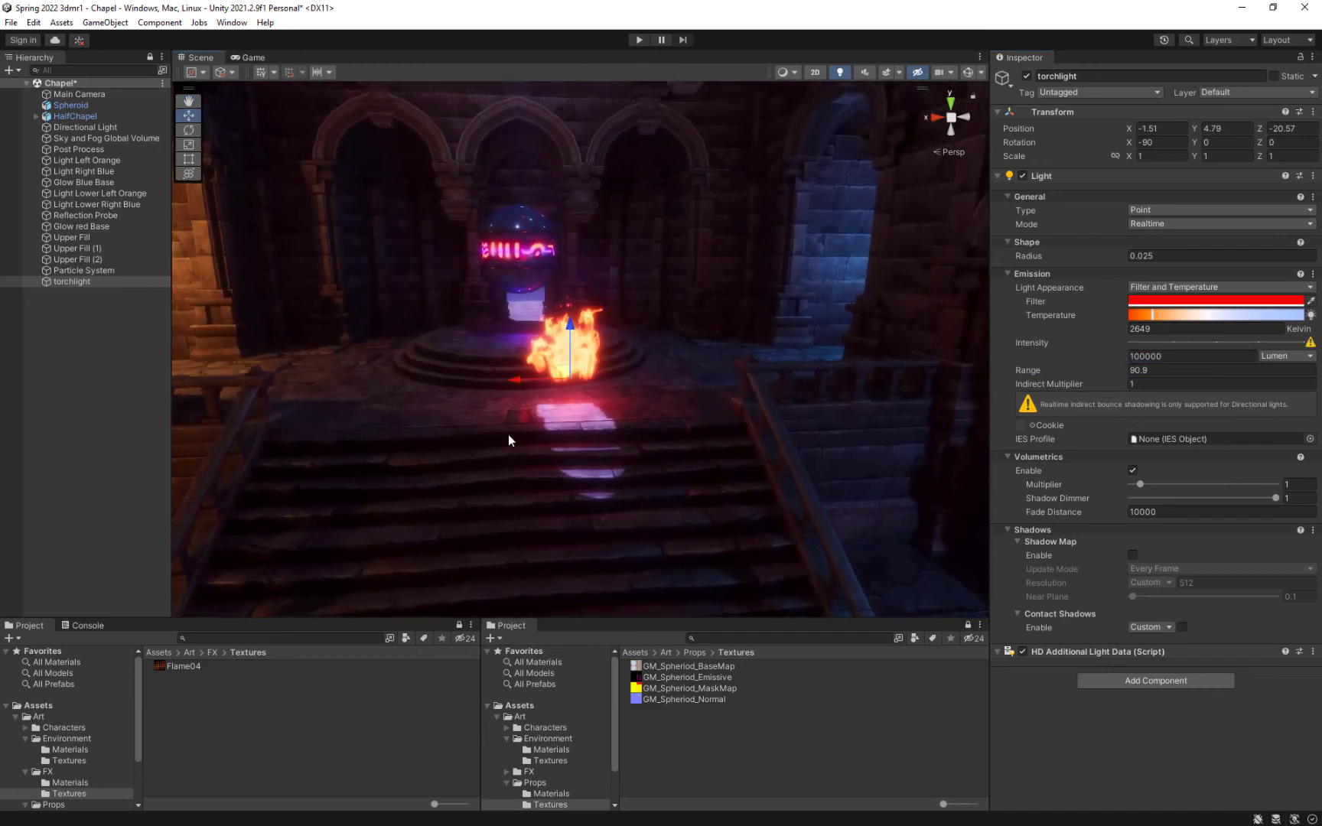
left_click(1133, 555)
left_click(1151, 583)
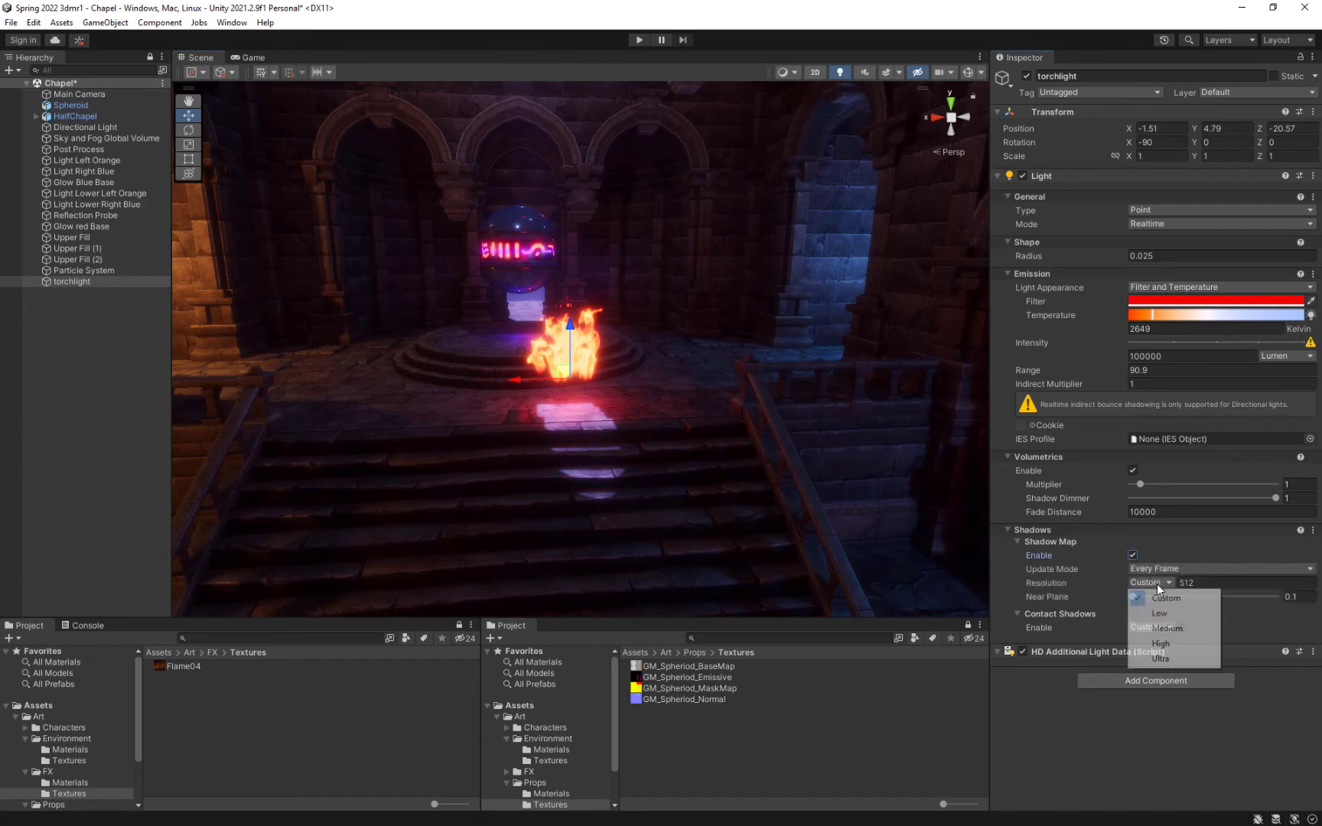
left_click(1181, 660)
Step: Try different Range values for torchlight and settle on about 2.24
scroll(548, 465, "up", 4)
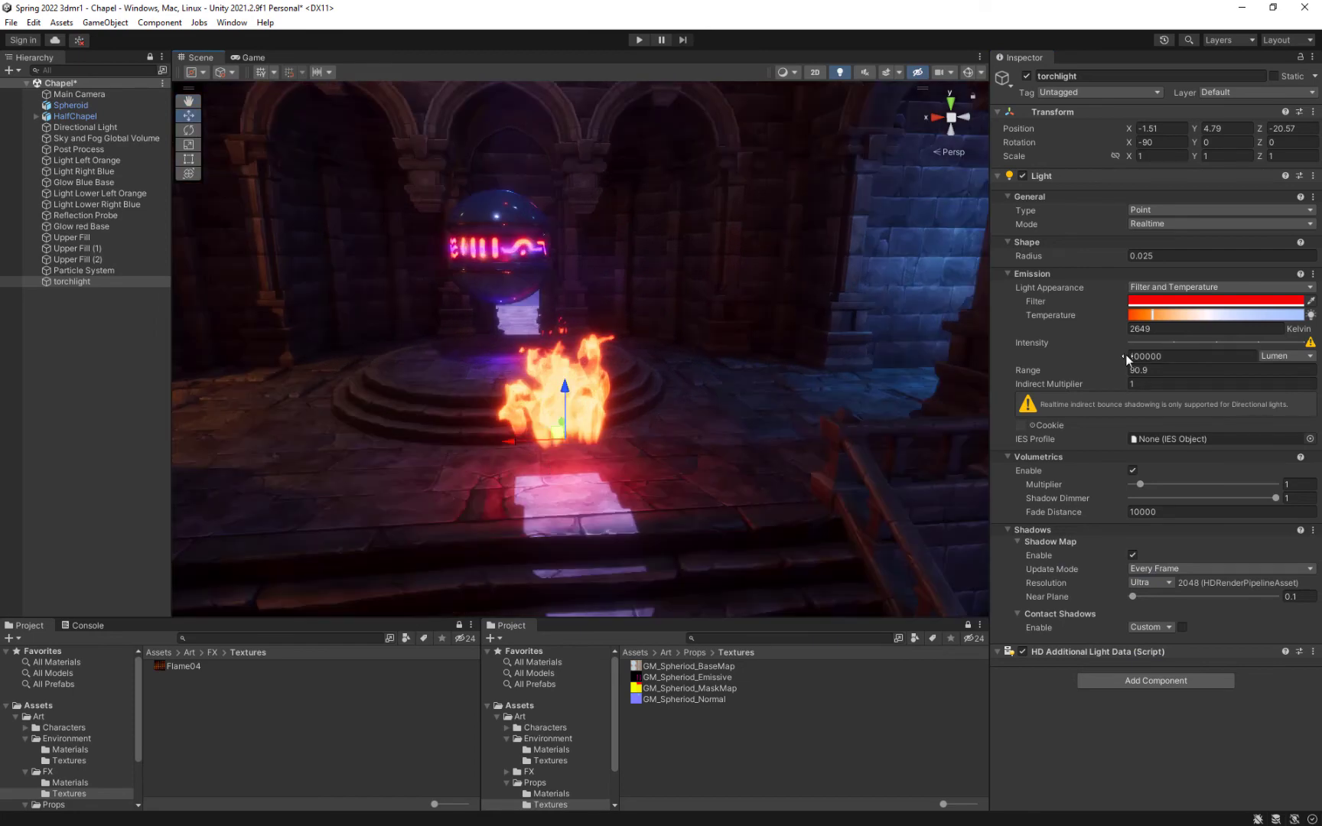
left_click_drag(1126, 354, 1018, 343)
left_click_drag(397, 415, 1010, 377)
left_click_drag(1126, 365, 587, 380)
left_click(1156, 368)
type("1")
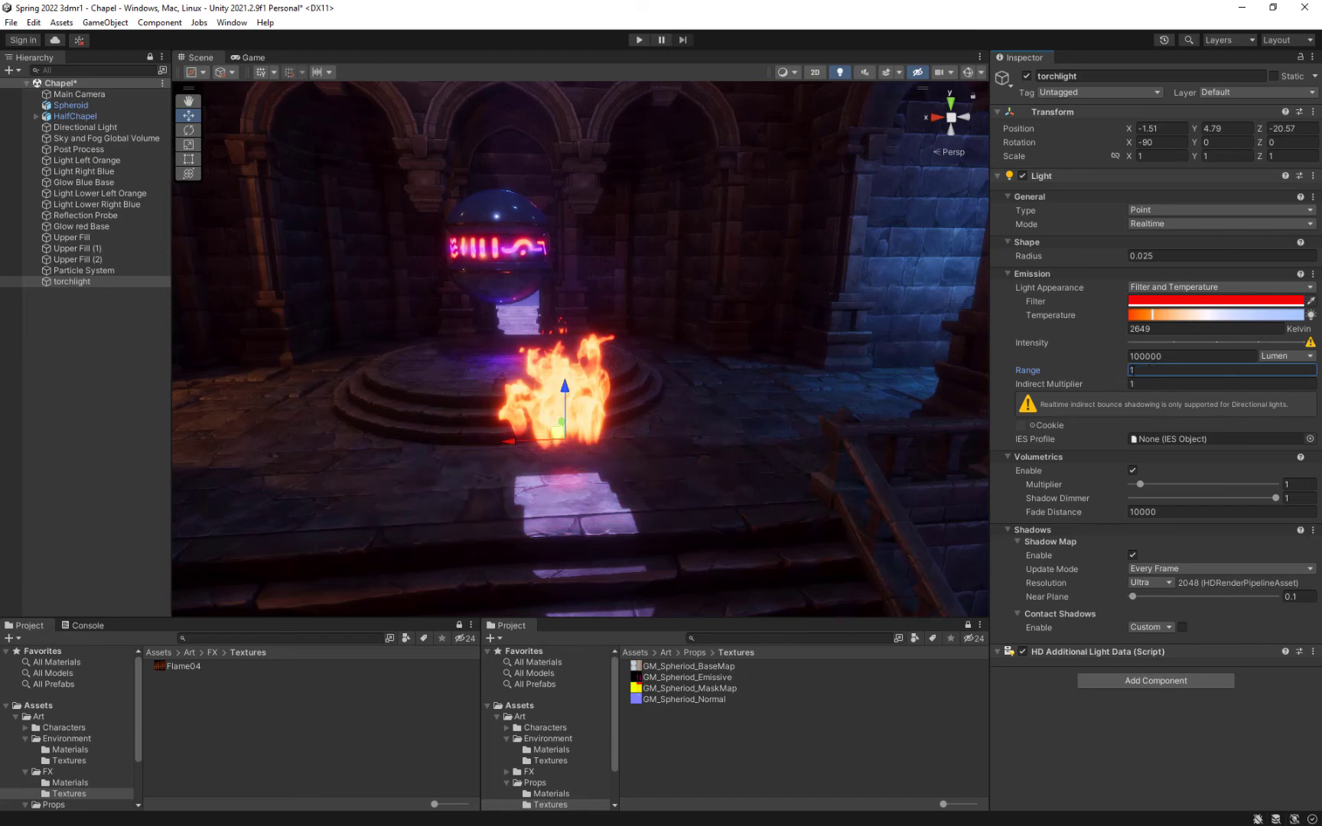
left_click_drag(1126, 373, 628, 469)
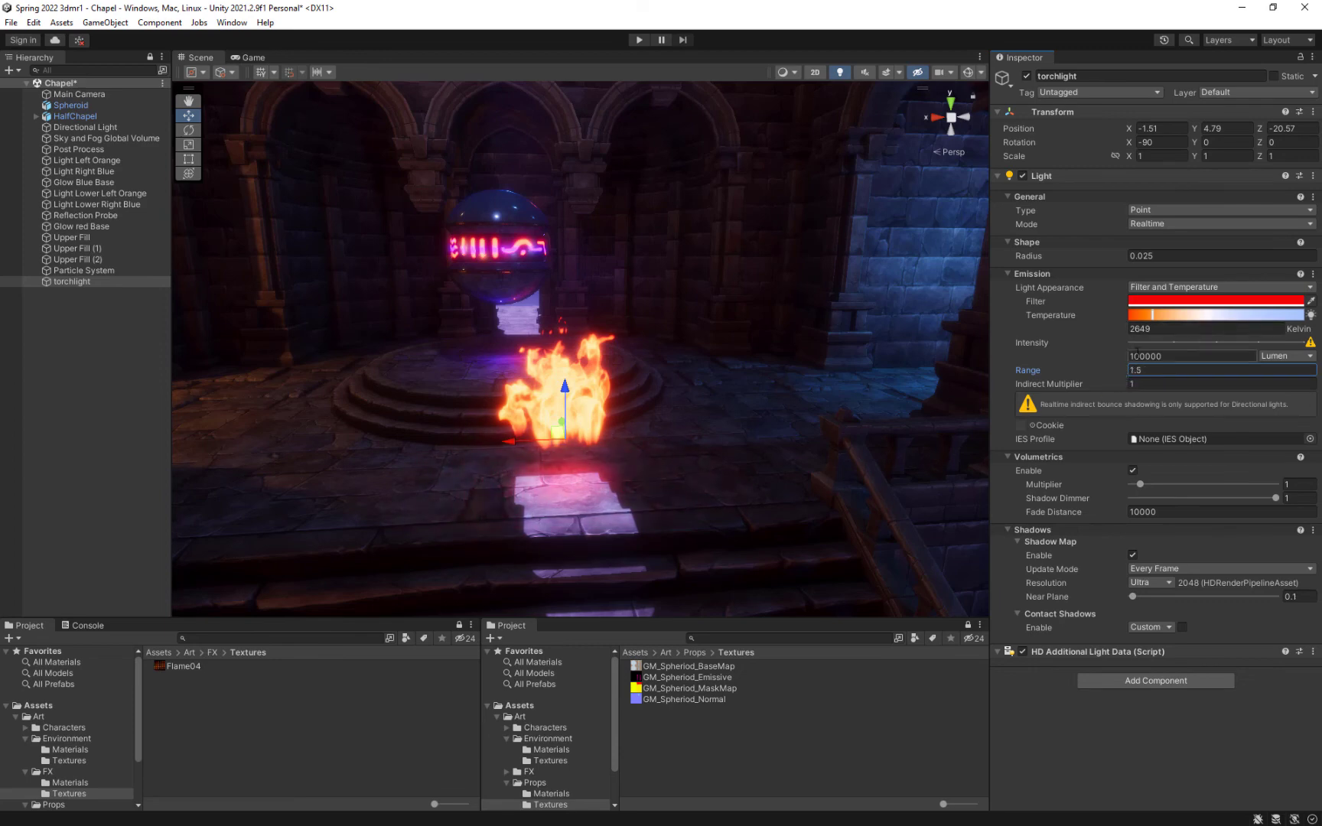
left_click_drag(1119, 375, 1137, 375)
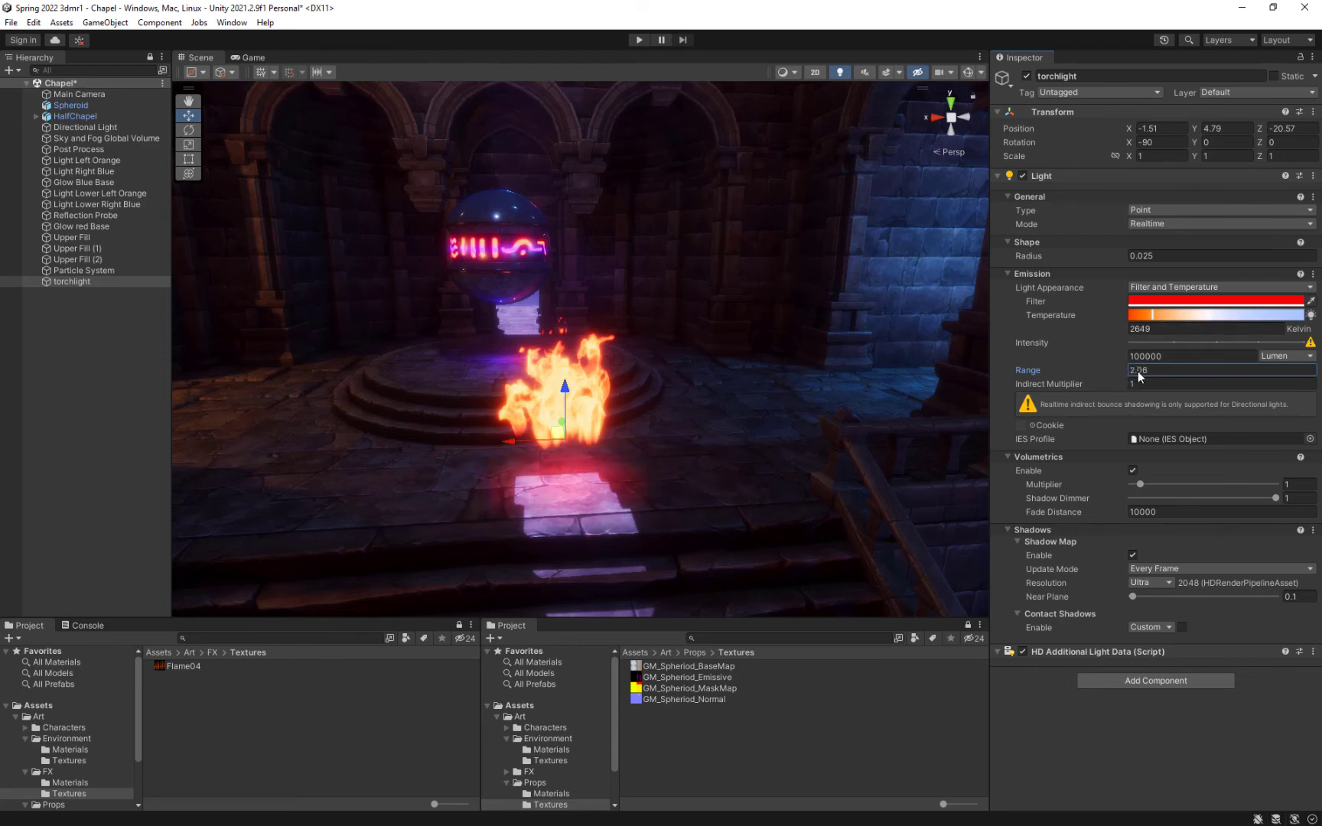
middle_click_drag(629, 435, 650, 427)
scroll(650, 427, "down", 5)
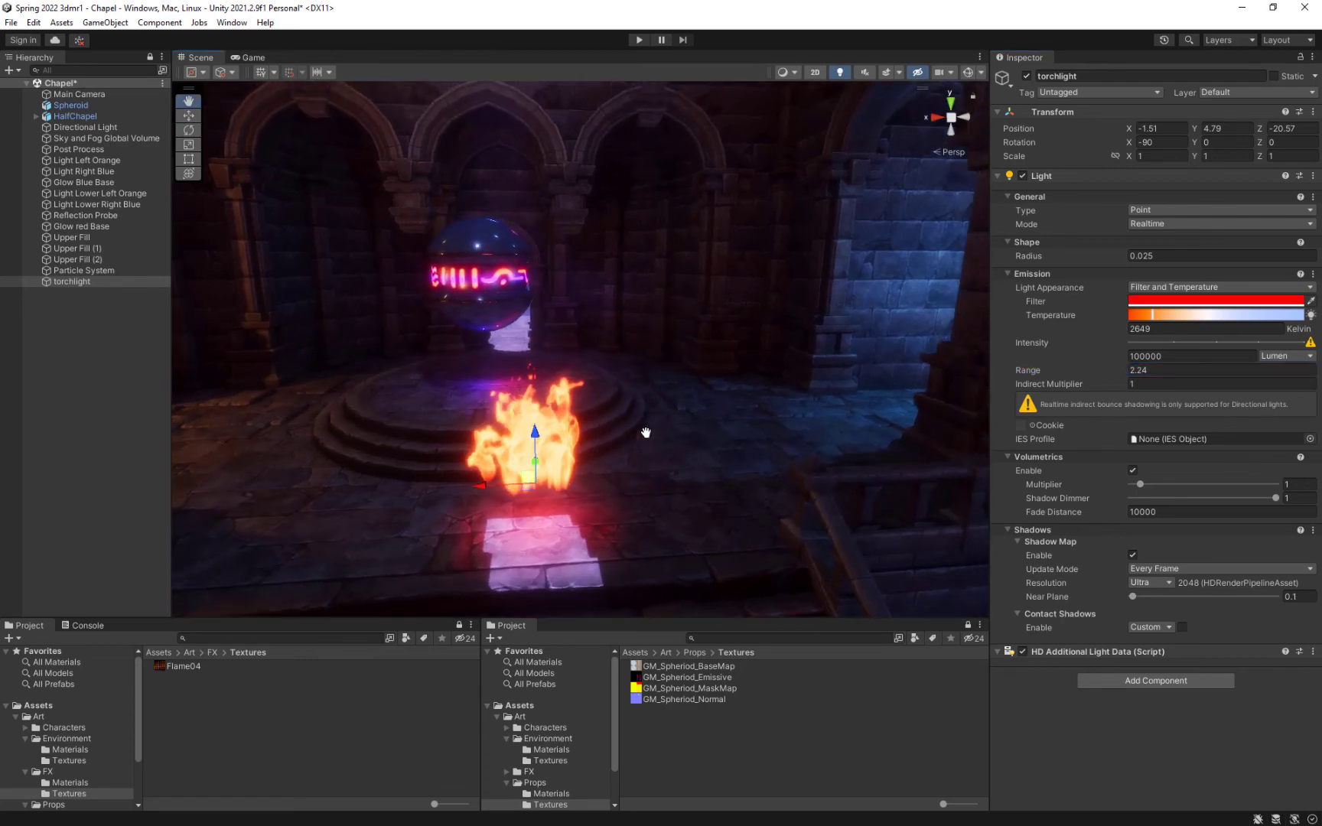